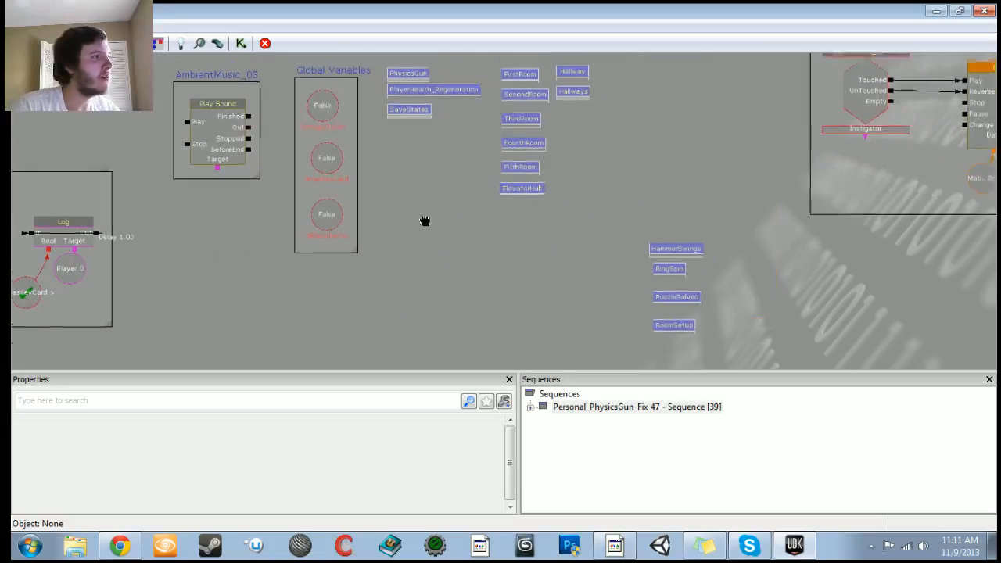
Step: Examine the subsequence boxes laid out on the top-level Kismet canvas
scroll(443, 251, "down", 2)
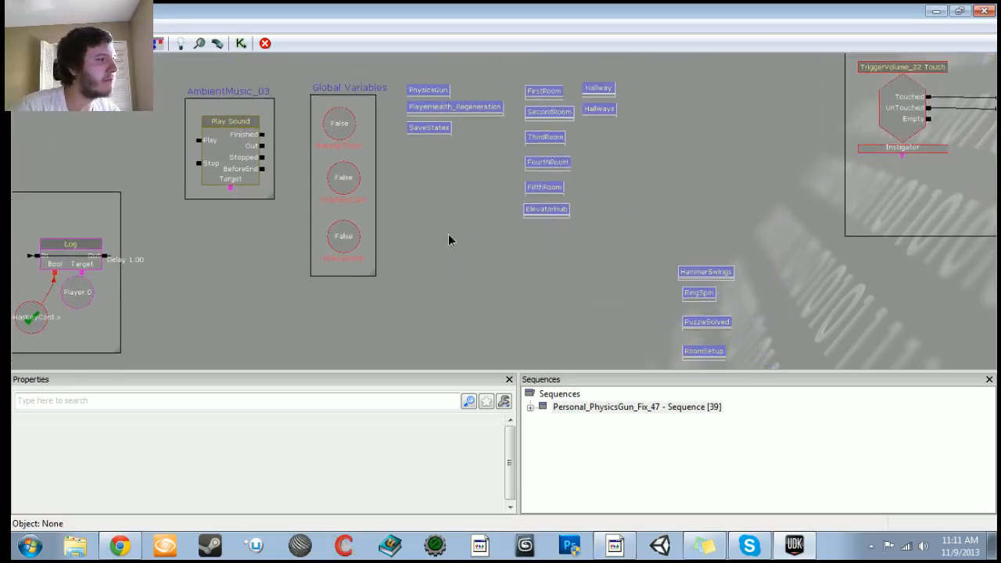
scroll(448, 235, "down", 3)
left_click_drag(445, 237, 313, 241)
scroll(544, 233, "up", 3)
left_click_drag(576, 261, 570, 188)
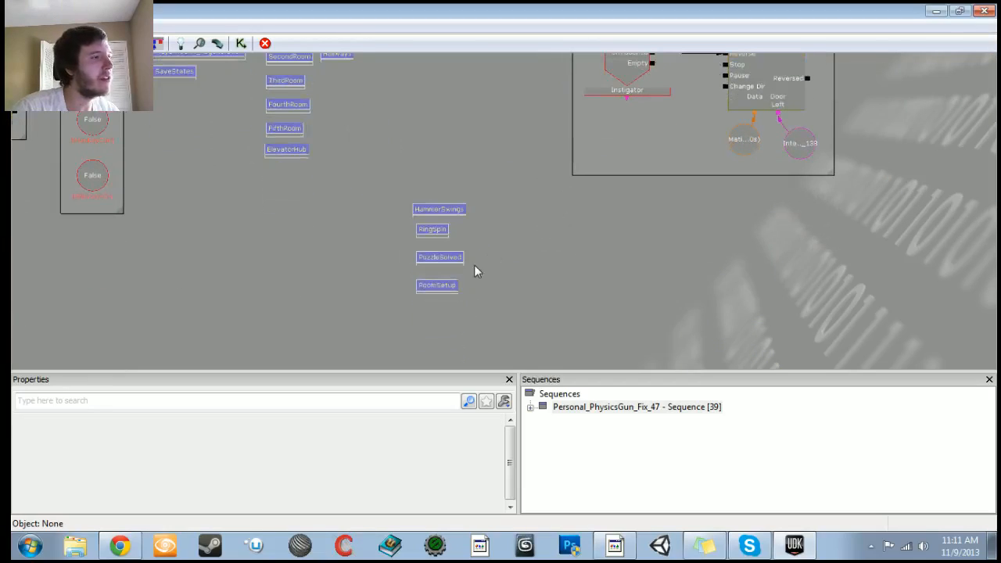
scroll(399, 177, "down", 3)
left_click_drag(405, 188, 483, 259, "ctrl+alt")
left_click_drag(466, 209, 557, 227, "ctrl")
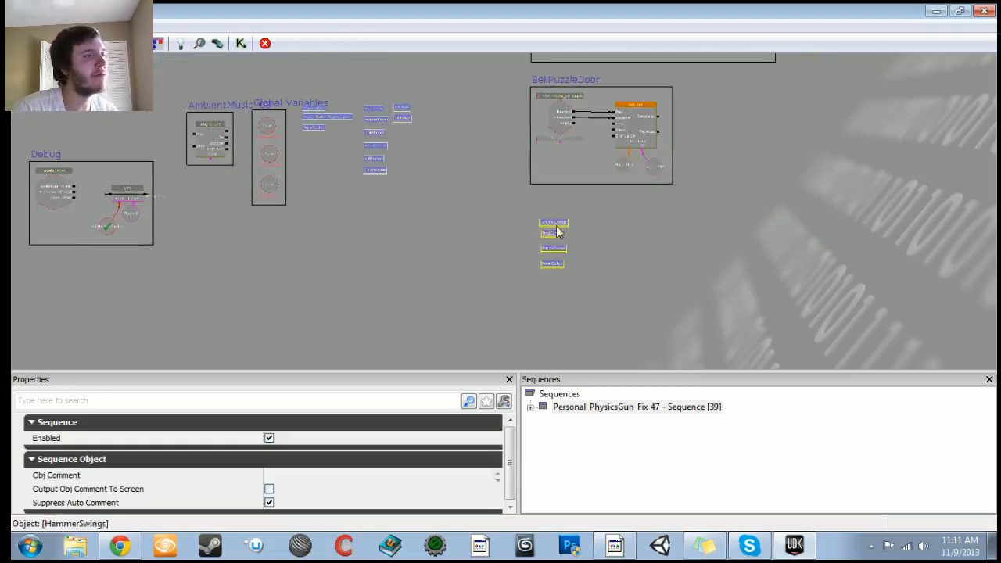
scroll(557, 226, "up", 5)
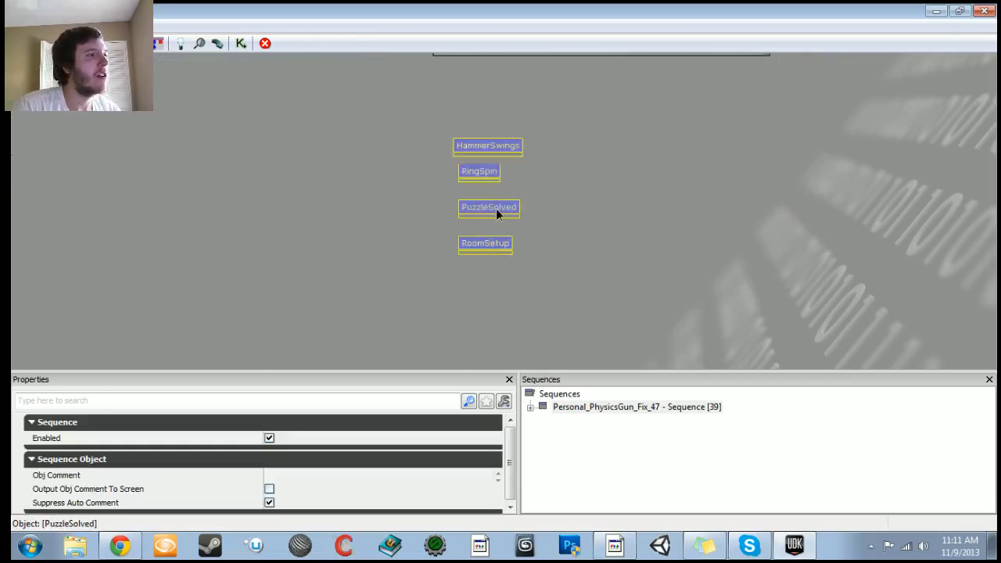
Step: Open and examine the PuzzleSolved and RoomSetup subsequences, returning to the parent sequence each time
double_click(496, 209)
scroll(496, 208, "down", 6)
left_click_drag(496, 209, 491, 116)
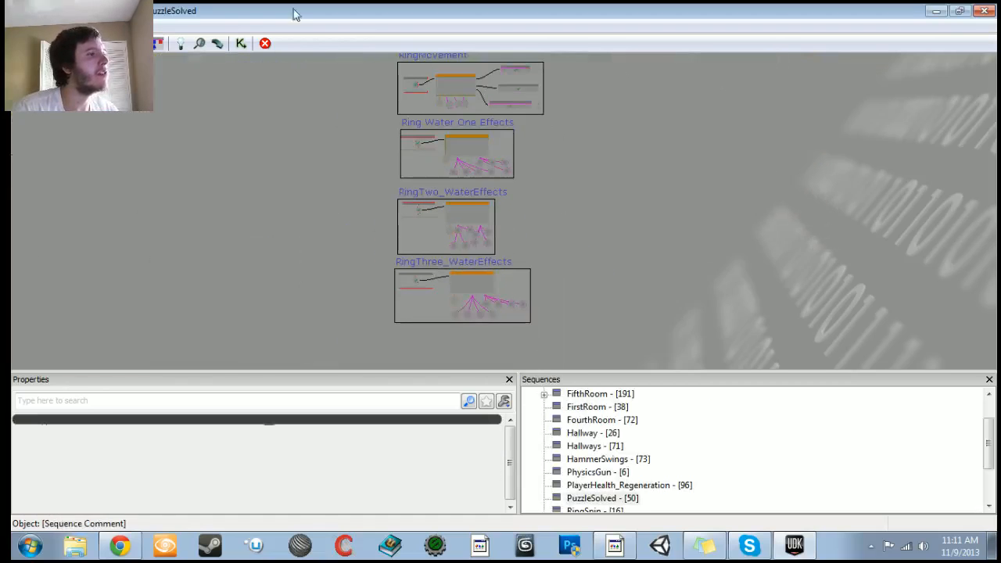
left_click(77, 43)
double_click(483, 244)
scroll(438, 259, "up", 2)
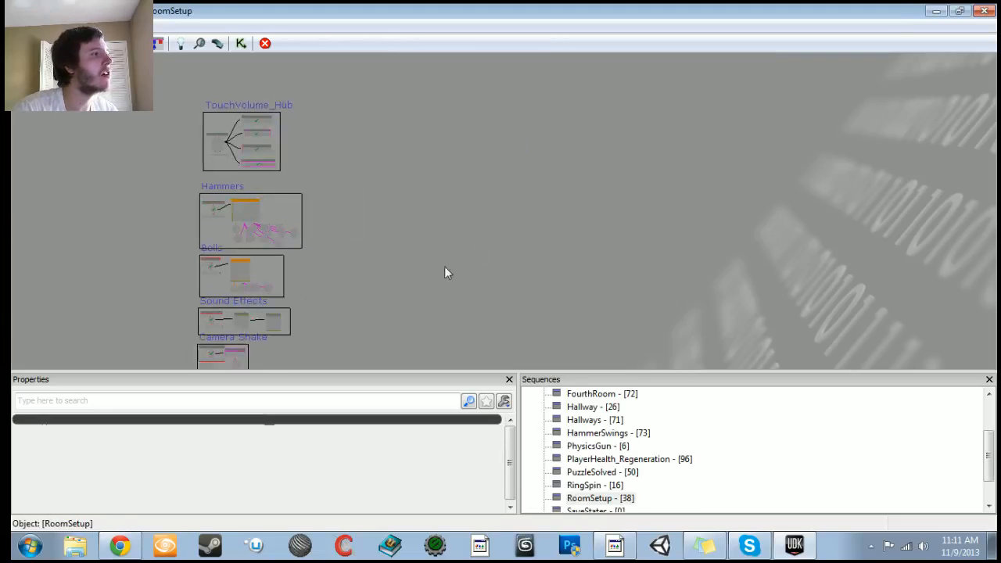
left_click(76, 43)
Step: Open the HammerSwings subsequence and add a new Int variable inside the Variables comment box
left_click(467, 149)
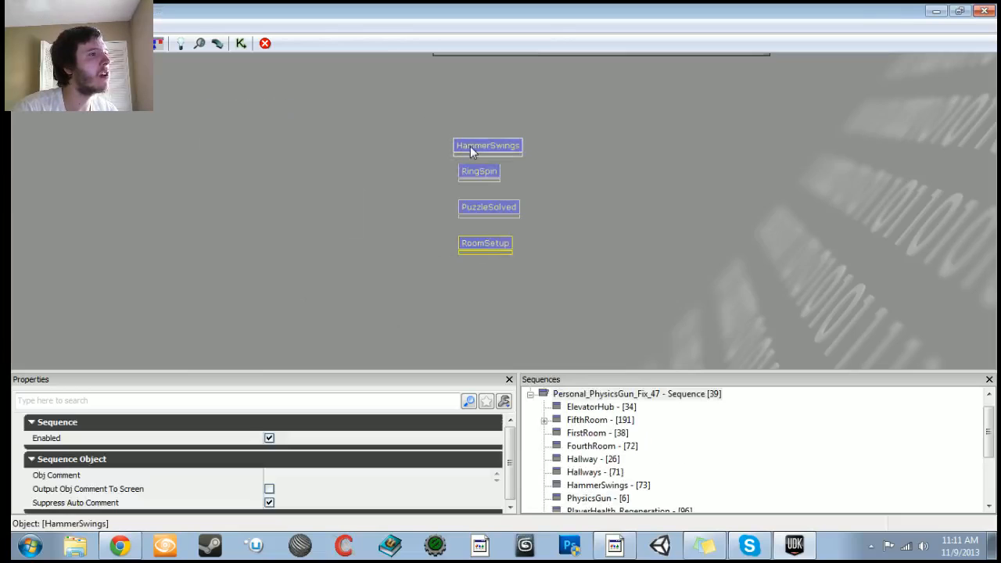
double_click(470, 147)
scroll(357, 224, "up", 3)
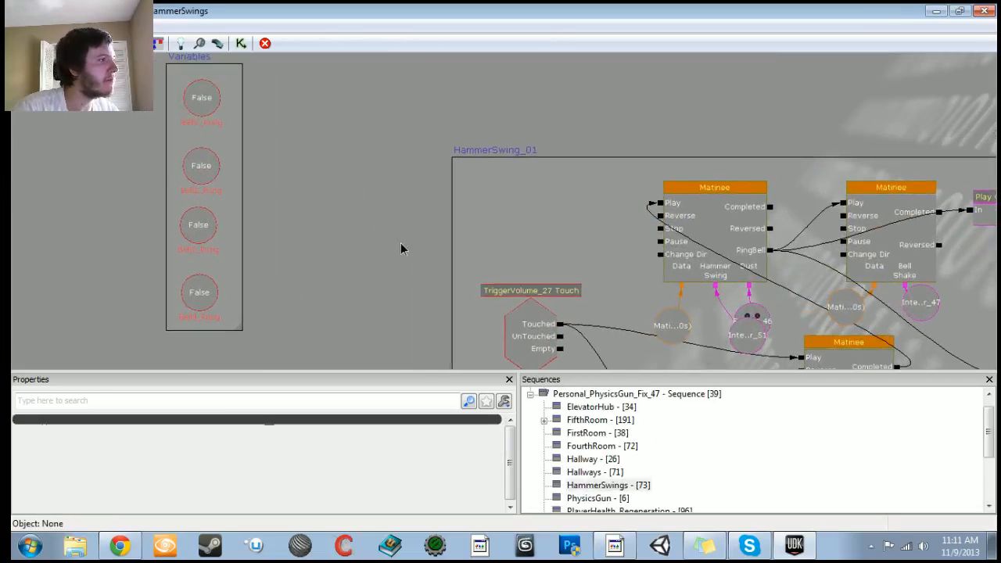
left_click_drag(345, 192, 411, 206)
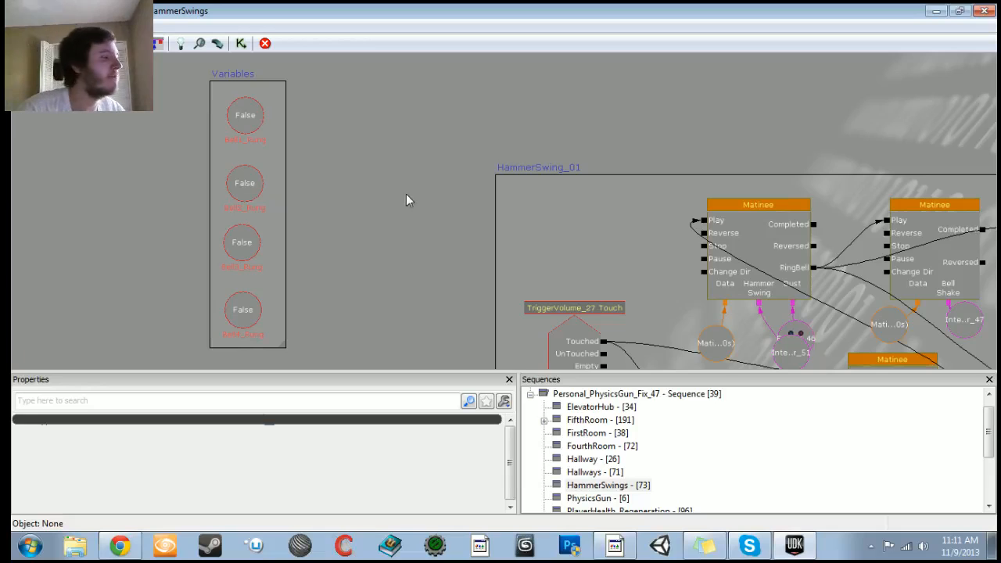
left_click_drag(409, 204, 375, 226)
scroll(331, 156, "down", 3)
left_click(349, 286)
left_click_drag(349, 287, 410, 290)
scroll(410, 289, "up", 2)
scroll(374, 236, "up", 1)
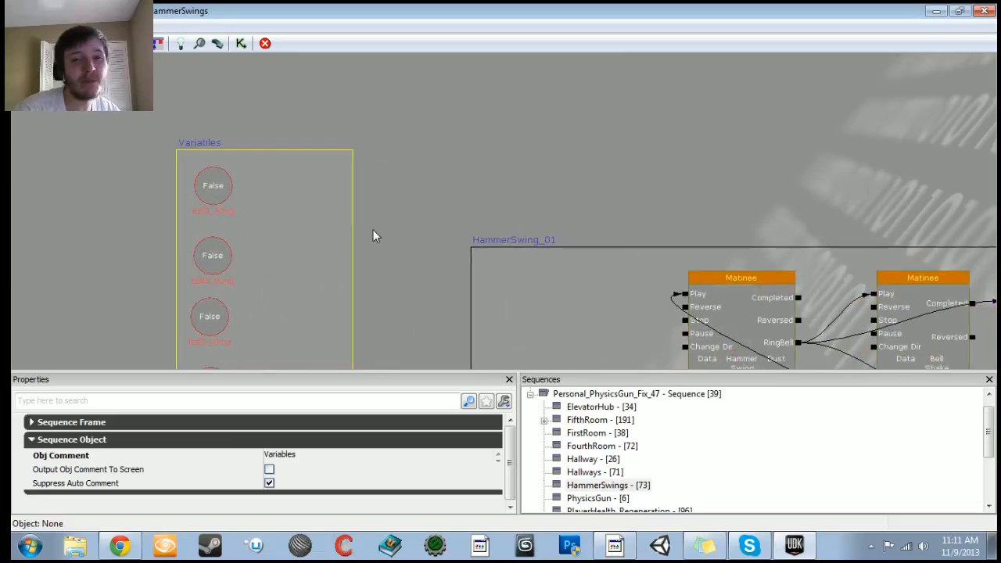
right_click(296, 195)
mouse_move(354, 235)
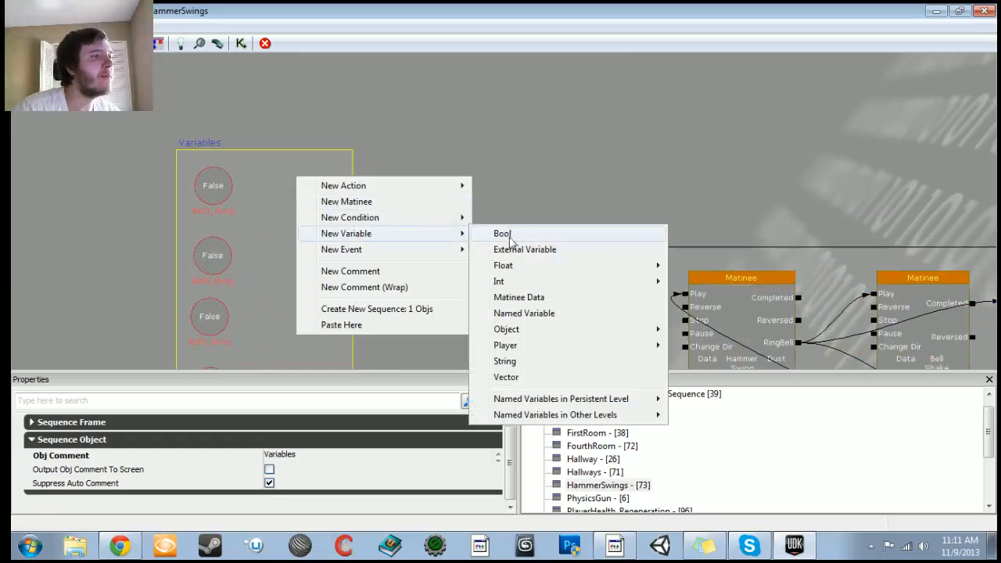
mouse_move(517, 281)
left_click(701, 282)
Step: Name the new Int variable Bell_One_Rings
left_click_drag(310, 212, 302, 184)
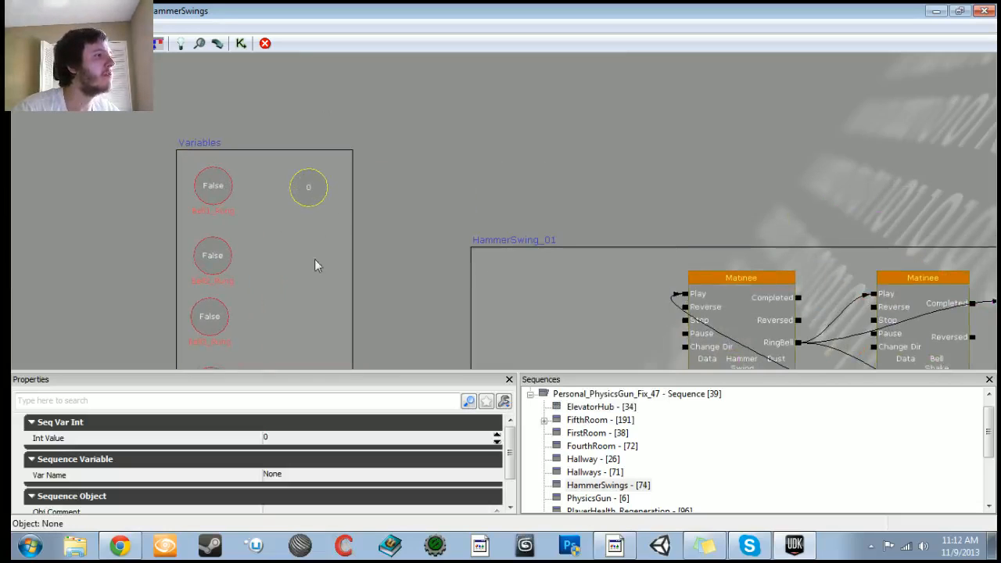
left_click_drag(316, 261, 315, 205)
left_click(286, 478)
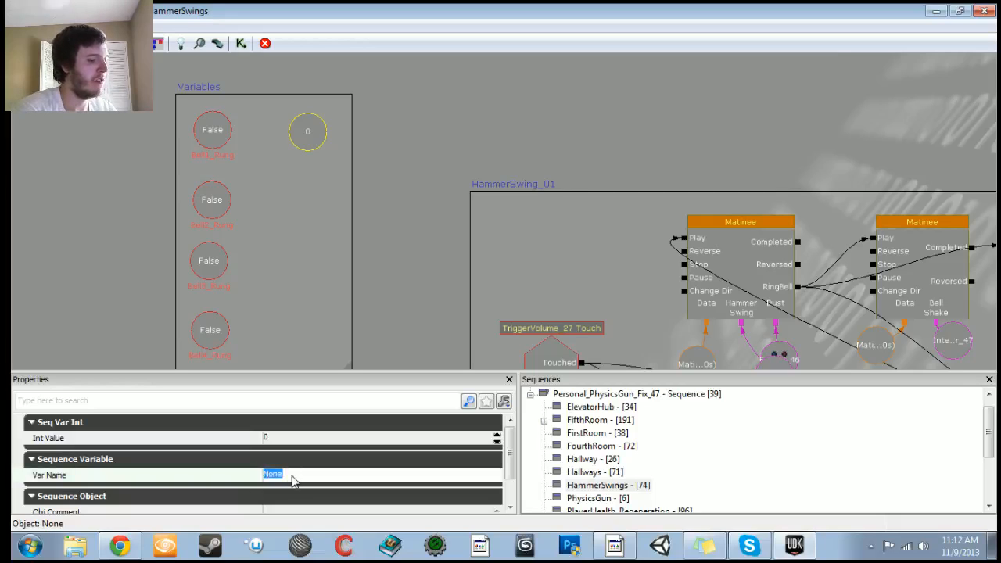
type("Bell_O")
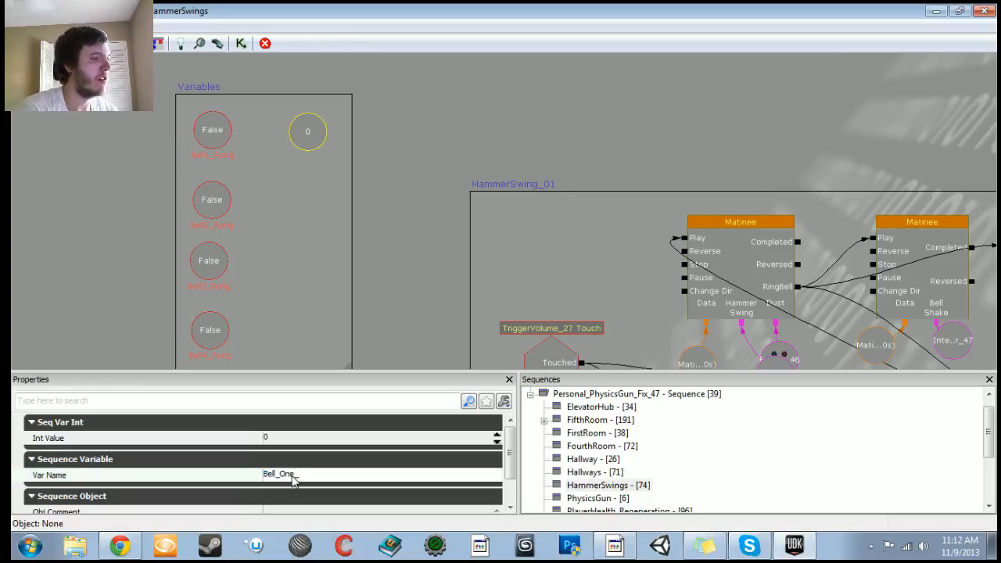
key("Return")
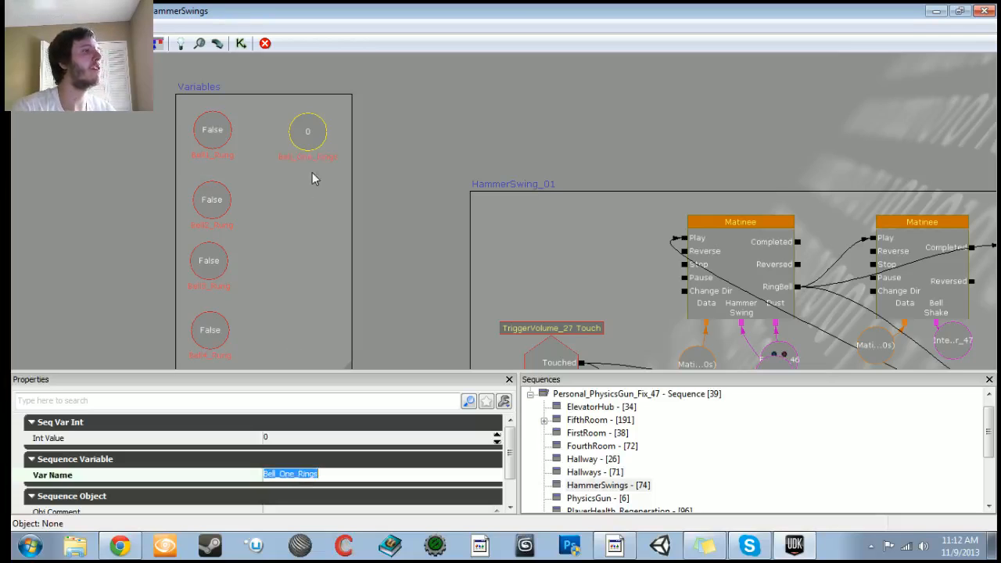
Step: Duplicate the Bell_One_Rings variable, place the copy below it, and rename it Bell_Two_Rings
left_click(306, 133)
key("ctrl+c")
key("ctrl+v")
left_click_drag(524, 230, 319, 205)
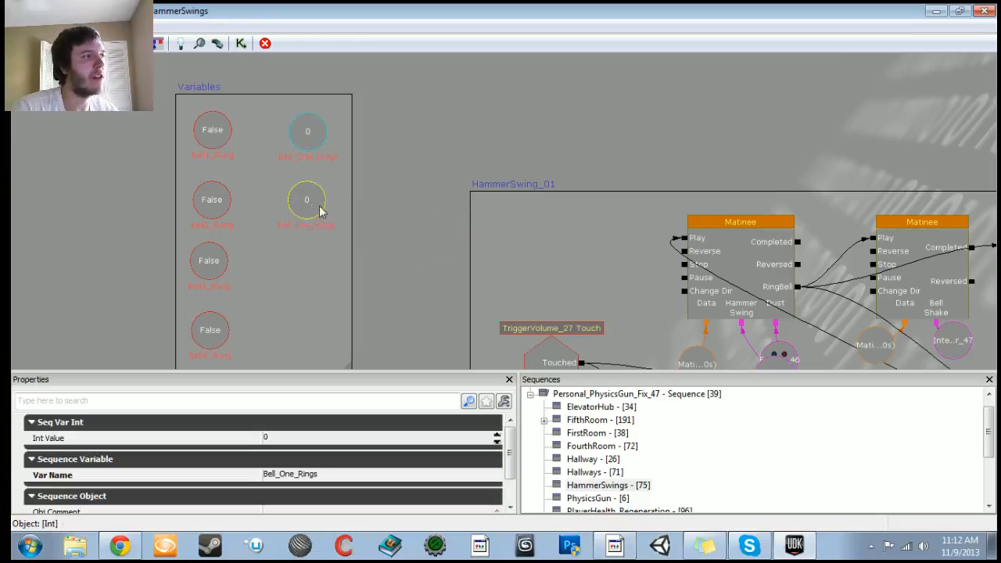
left_click(334, 477)
double_click(286, 475)
left_click(287, 475)
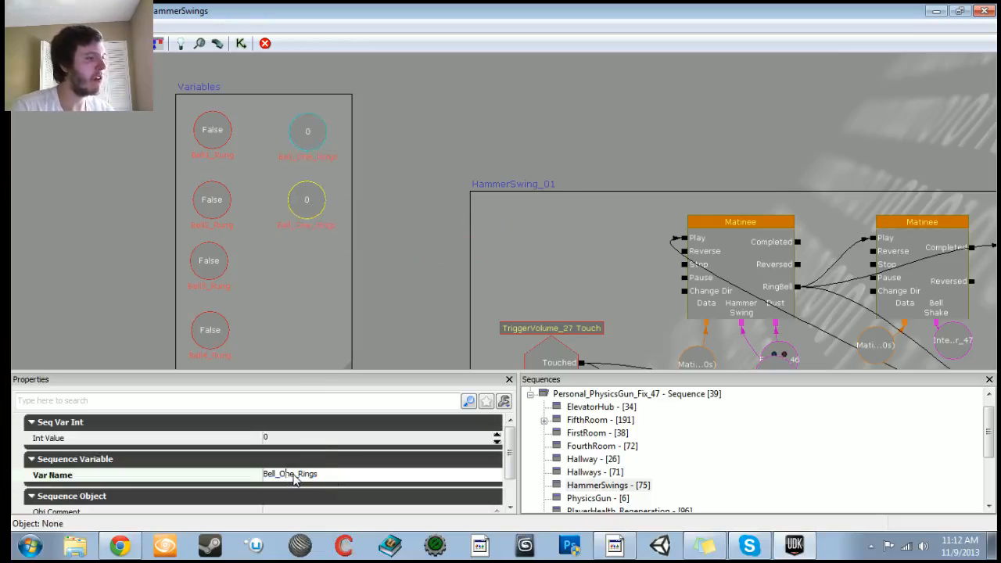
left_click_drag(295, 479, 285, 479)
type("Two")
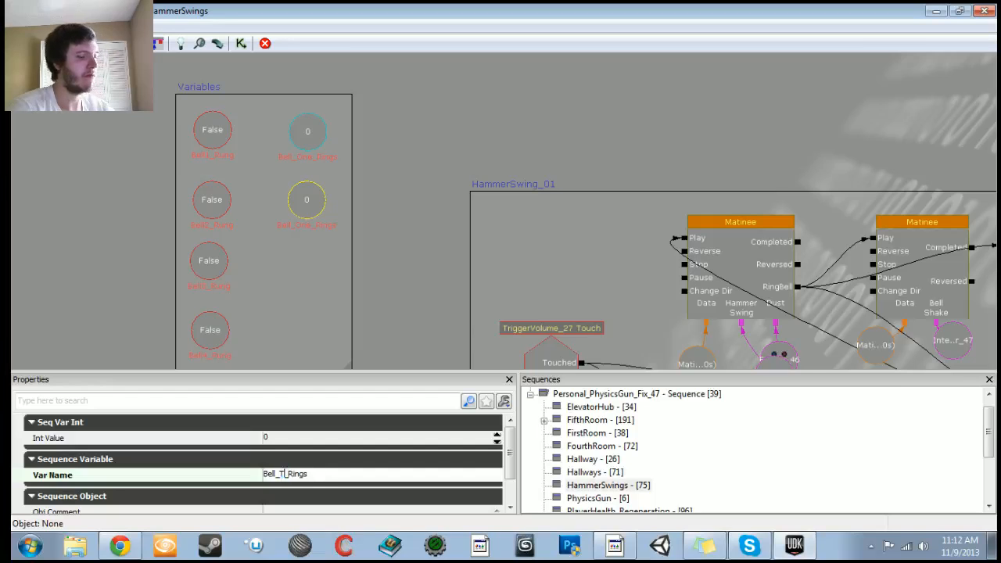
key("Return")
Step: Duplicate the Bell_Two_Rings variable, place the copy below it, and rename it Bell_Three_Rings
left_click_drag(338, 170, 343, 108)
left_click(324, 139)
key("ctrl+c")
key("ctrl+v")
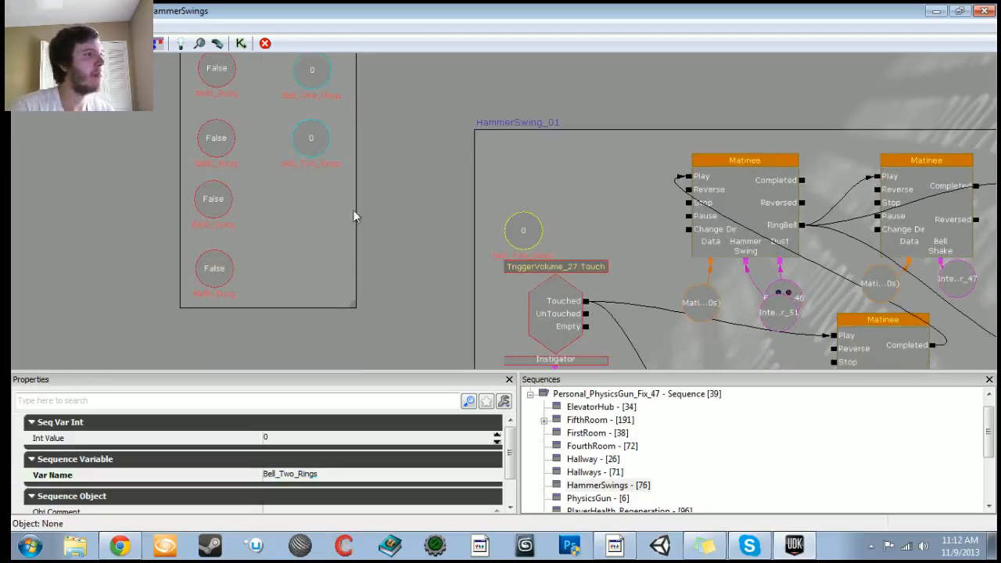
left_click_drag(514, 228, 326, 204)
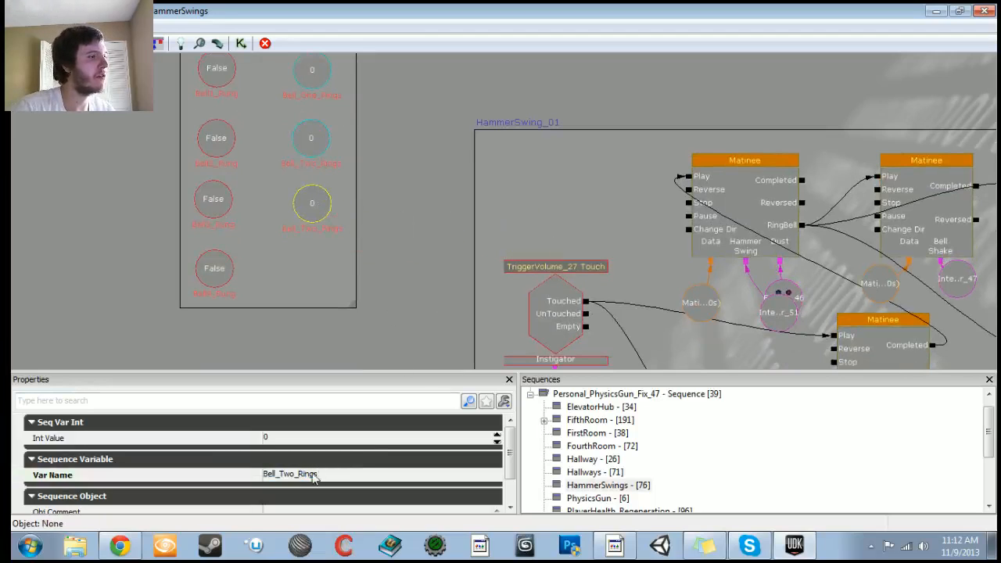
left_click(319, 477)
left_click(287, 475)
key("BackSpace")
key("BackSpace")
type("hree")
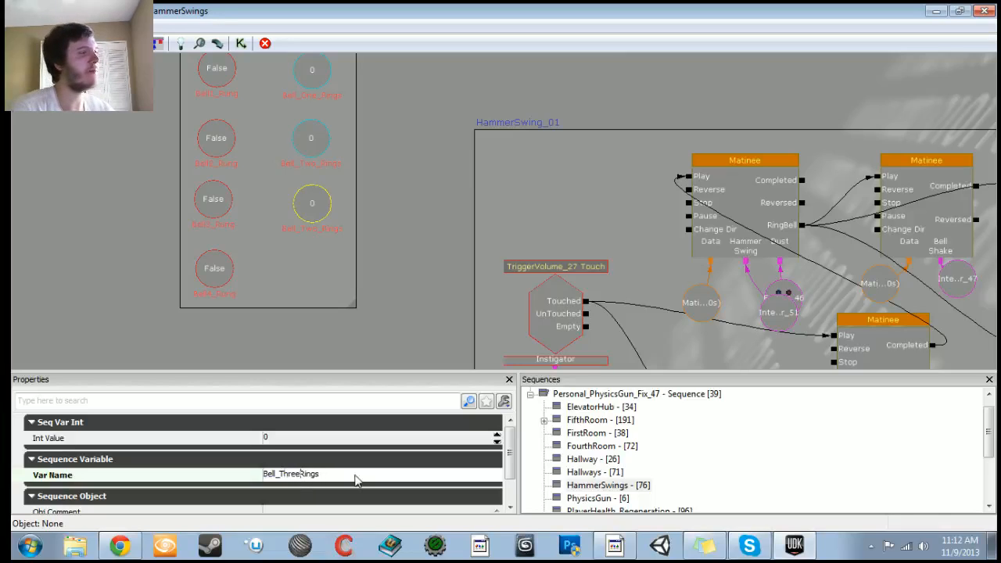
key("Return")
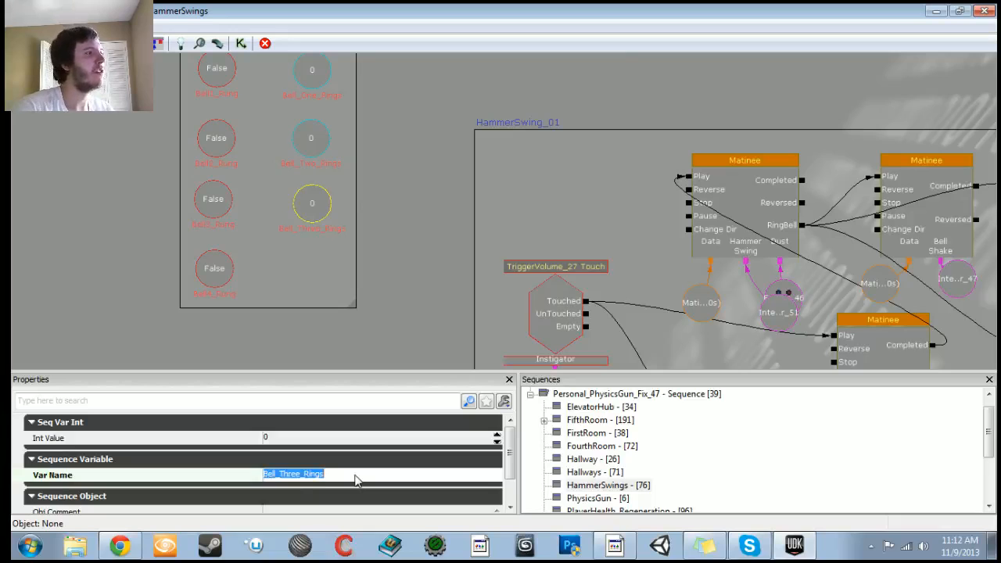
Step: Duplicate the Bell_Three_Rings variable, place the copy below it, and rename it Bell_Four_Rings
key("ctrl+c")
key("ctrl+v")
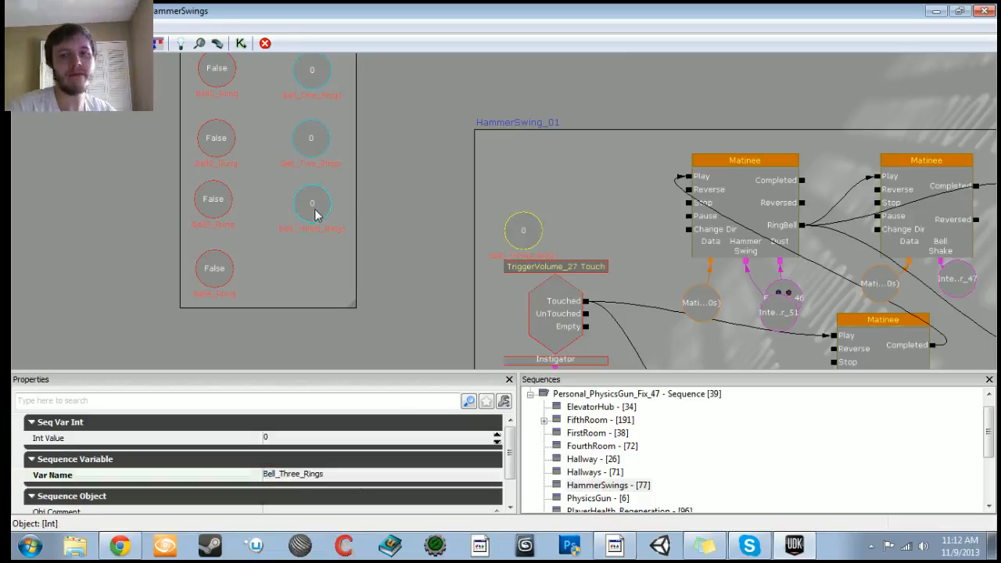
left_click_drag(510, 230, 345, 229)
left_click_drag(353, 230, 333, 234, "ctrl")
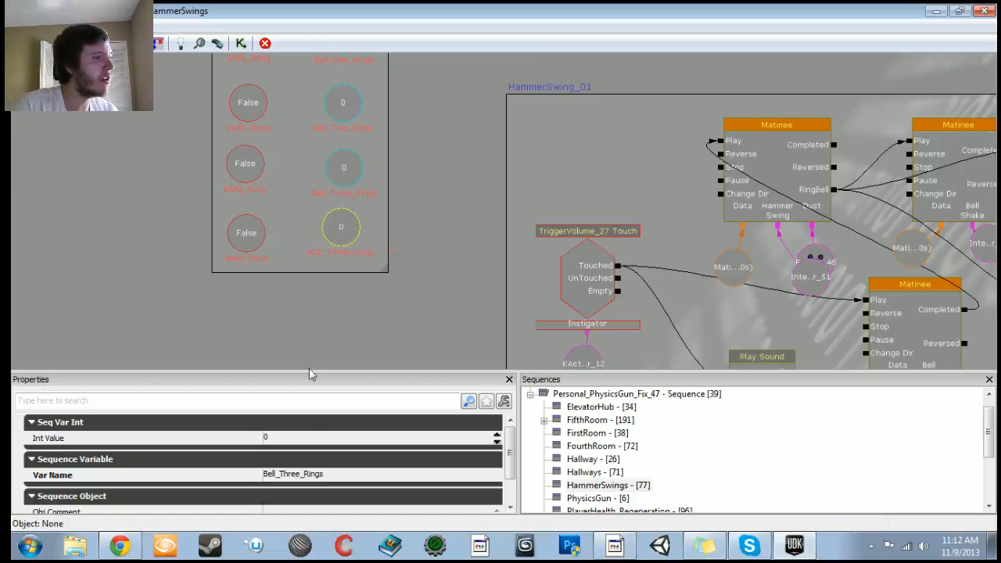
left_click(300, 476)
left_click(299, 477)
left_click_drag(297, 481, 285, 482)
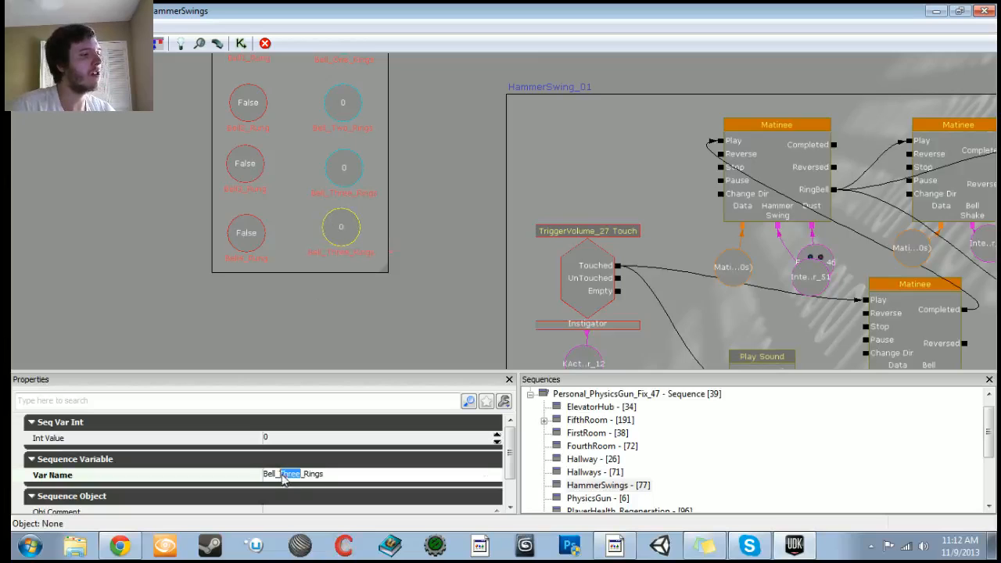
type("Four")
key("Return")
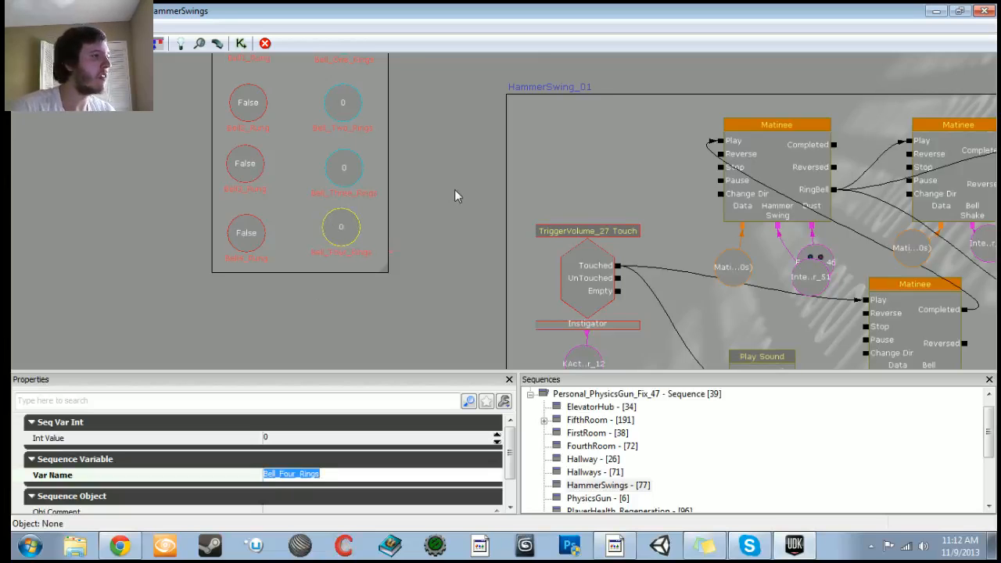
Step: Examine the HammerSwing_01 nodes, including the bell Play Sound action's settings
scroll(455, 189, "down", 5)
left_click(327, 143)
left_click_drag(327, 121, 370, 261, "ctrl+alt")
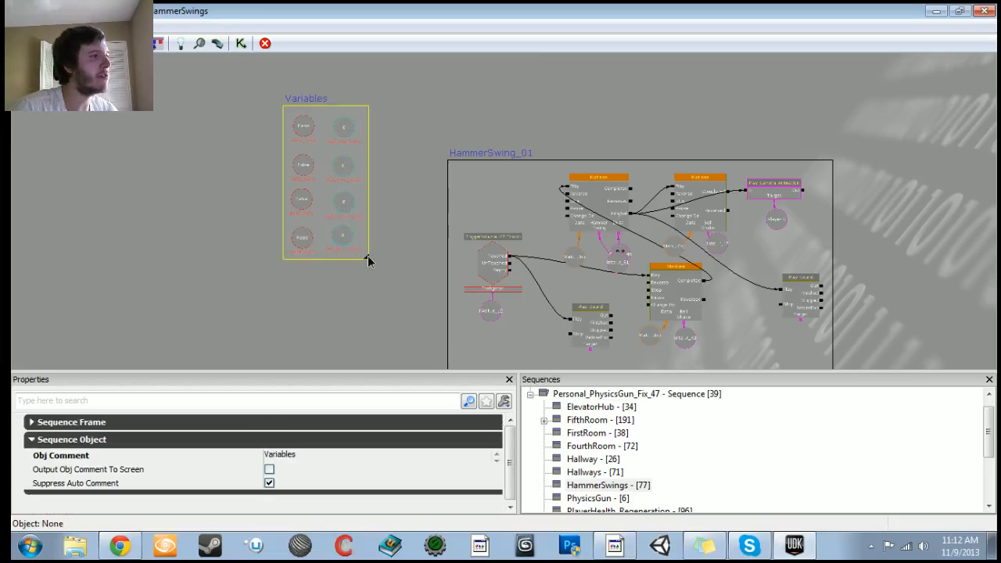
left_click_drag(394, 298, 398, 241)
scroll(387, 258, "up", 3)
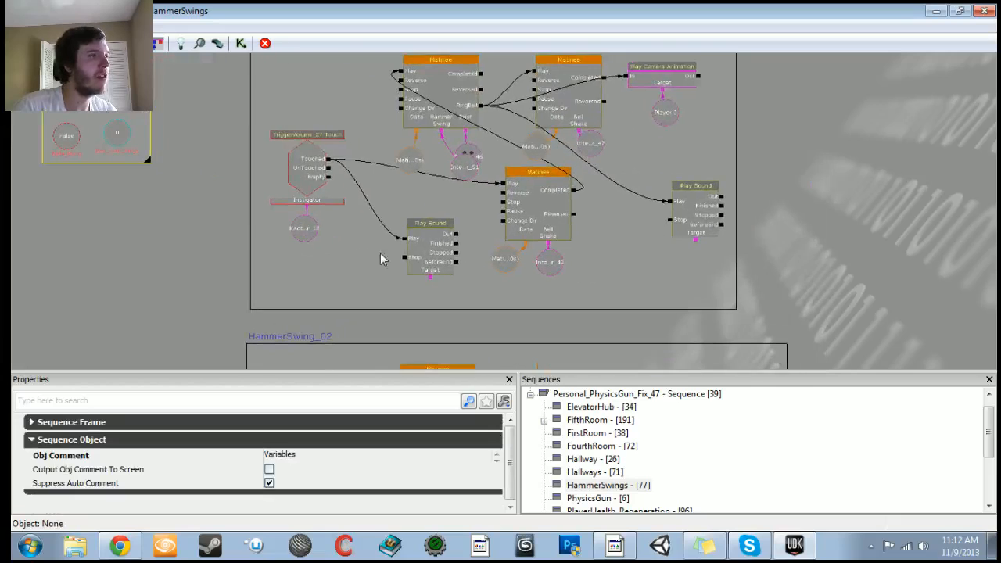
left_click(415, 257)
scroll(403, 231, "up", 2)
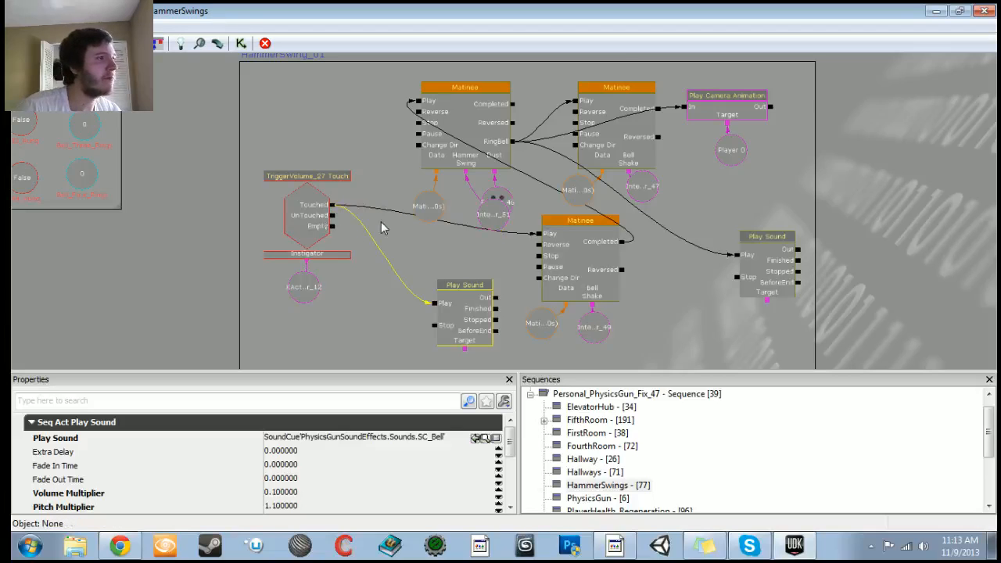
scroll(381, 221, "down", 1)
scroll(381, 222, "down", 2)
left_click_drag(402, 239, 271, 154)
Step: Select all nodes in HammerSwing_01 and shift them slightly right within the comment box
left_click(570, 235)
left_click_drag(572, 234, 559, 280)
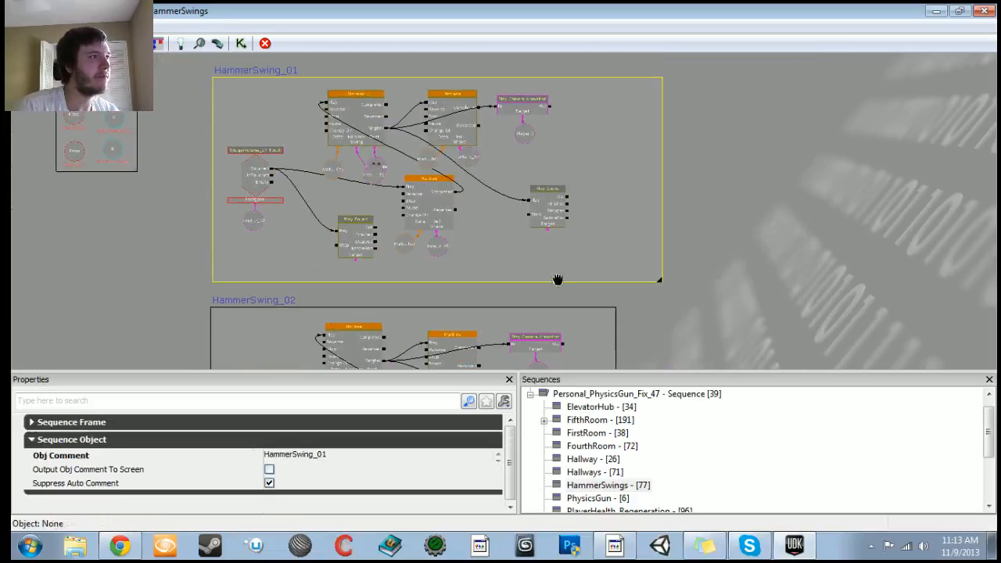
left_click(296, 86)
left_click_drag(296, 88, 591, 249, "ctrl+alt")
left_click_drag(358, 230, 410, 228)
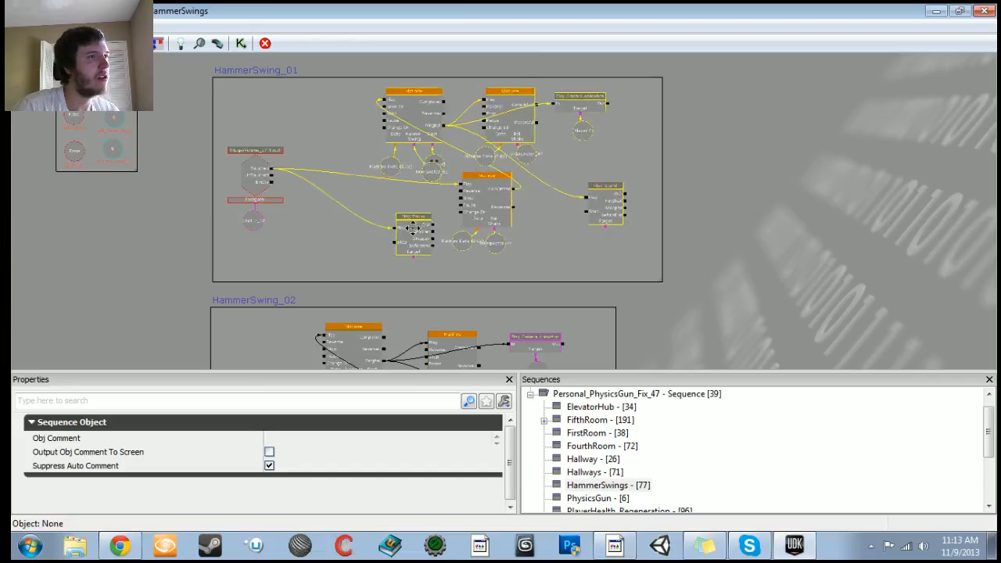
scroll(380, 212, "up", 5)
left_click(345, 156)
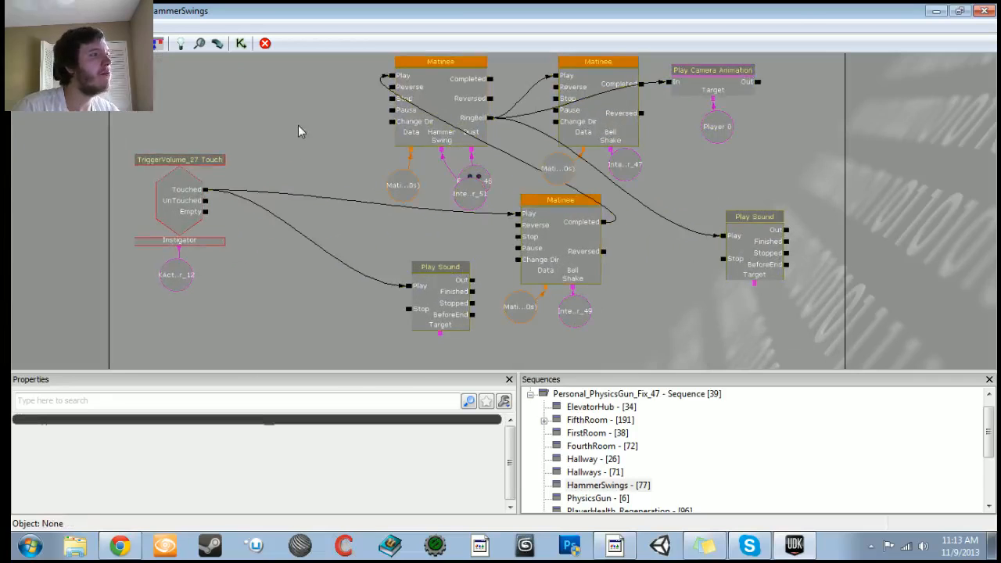
Step: Add an Activate Remote Event action and place it above the trigger volume in HammerSwing_01
right_click(299, 109)
mouse_move(344, 116)
mouse_move(516, 120)
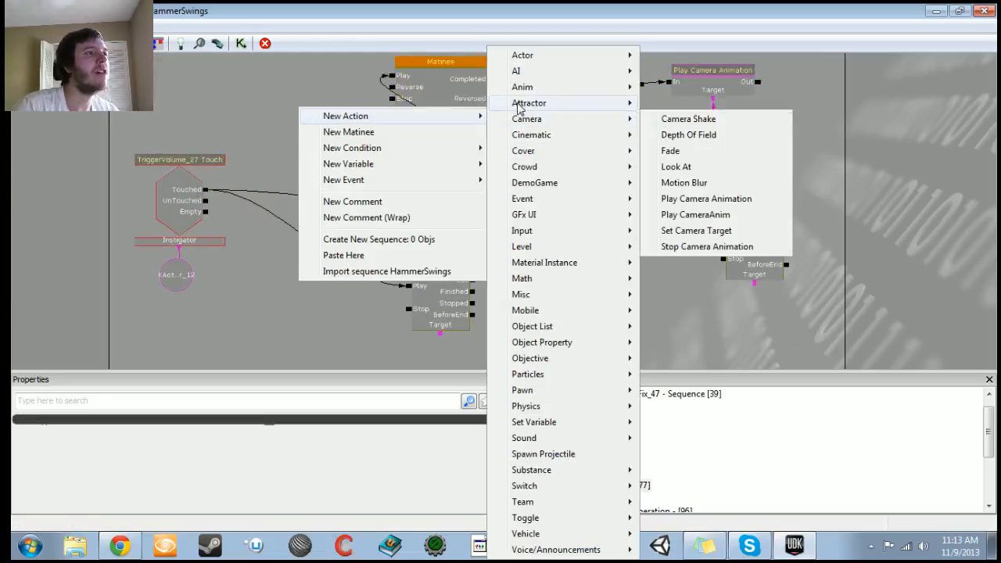
mouse_move(541, 198)
left_click(657, 199)
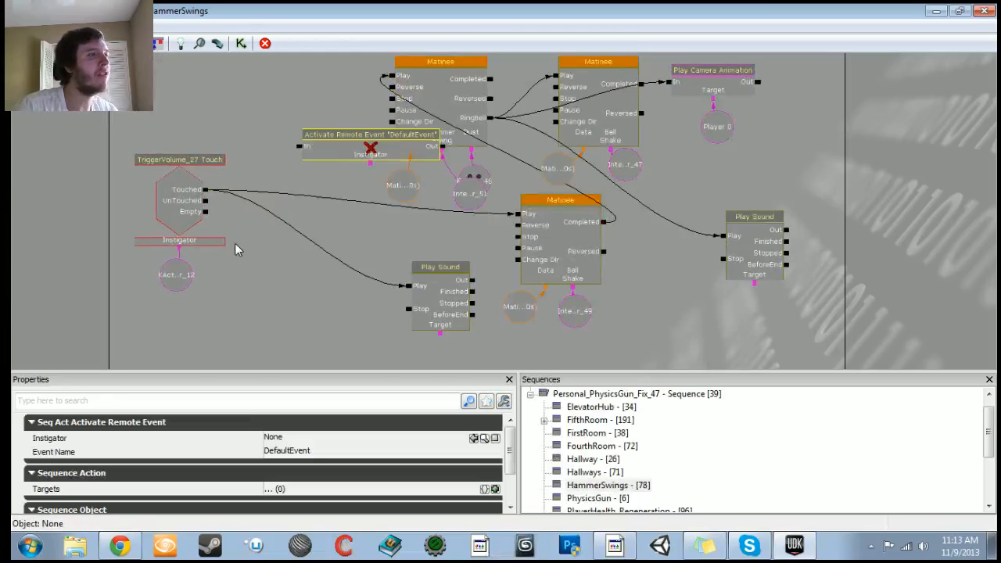
left_click_drag(237, 248, 311, 262)
left_click_drag(400, 159, 317, 100, "ctrl")
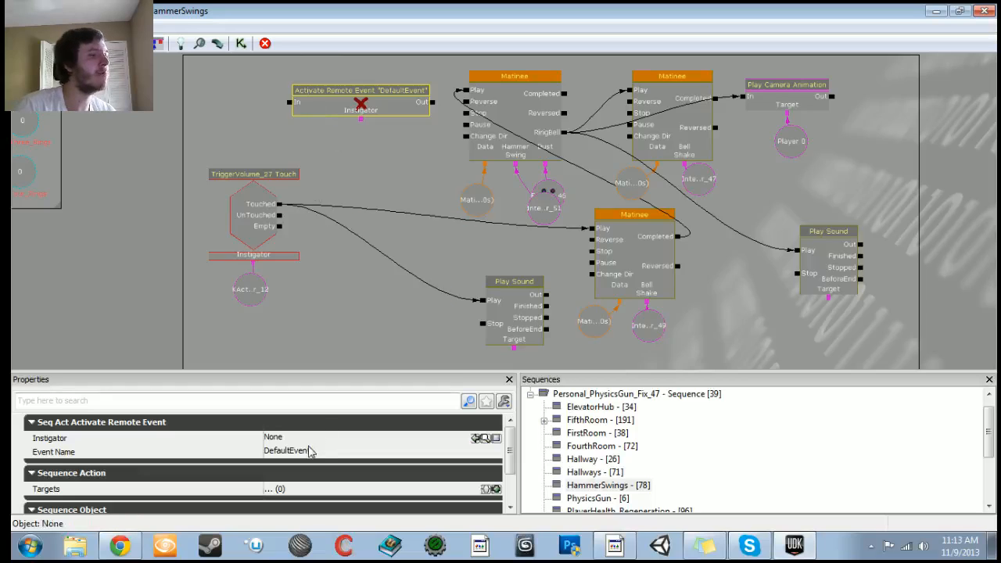
Step: Name the Activate Remote Event VariableChanges and connect the trigger's Touched output to its input
left_click(301, 451)
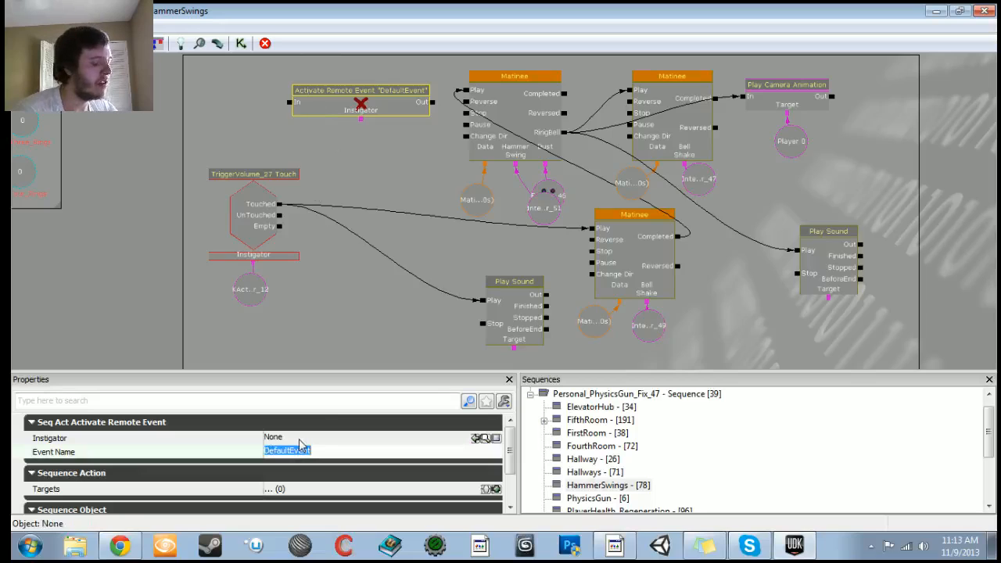
type("V")
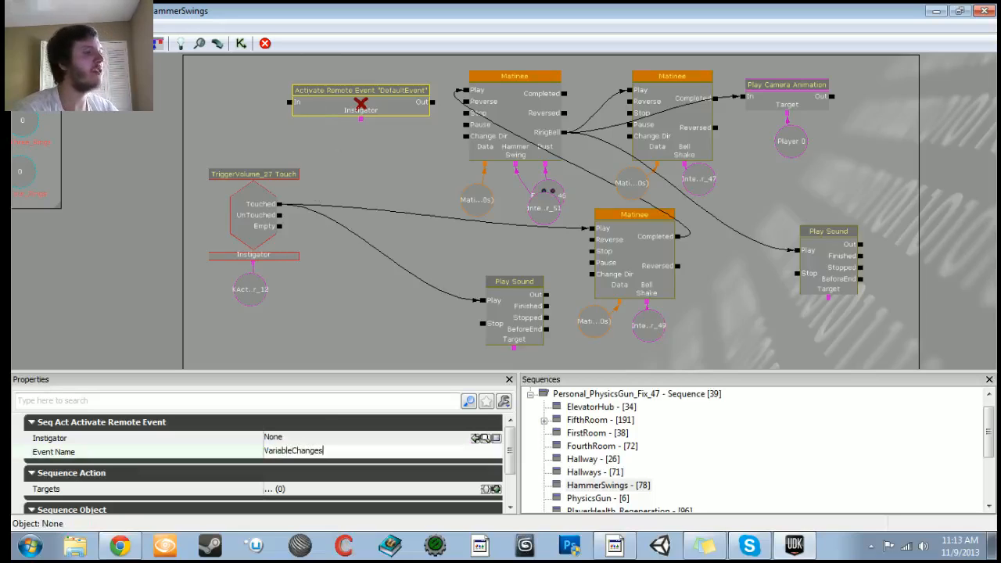
type("ariableChanges")
key("Return")
left_click_drag(280, 204, 290, 103)
left_click(310, 103)
Step: Add a Remote Event in empty space and set its event name to VariableChanges
scroll(343, 329, "down", 7)
left_click_drag(355, 193, 163, 298)
scroll(164, 299, "up", 7)
right_click(393, 119)
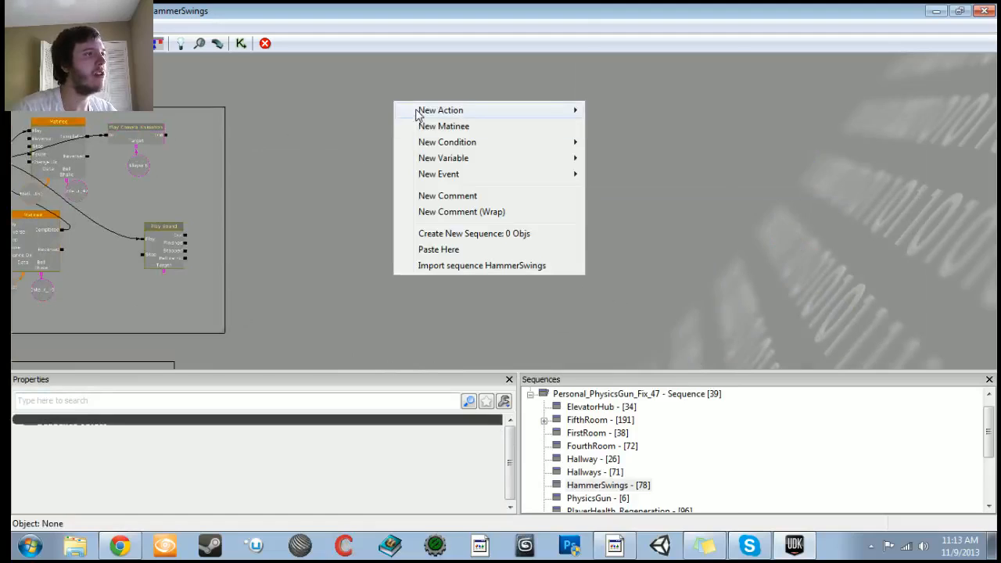
mouse_move(442, 175)
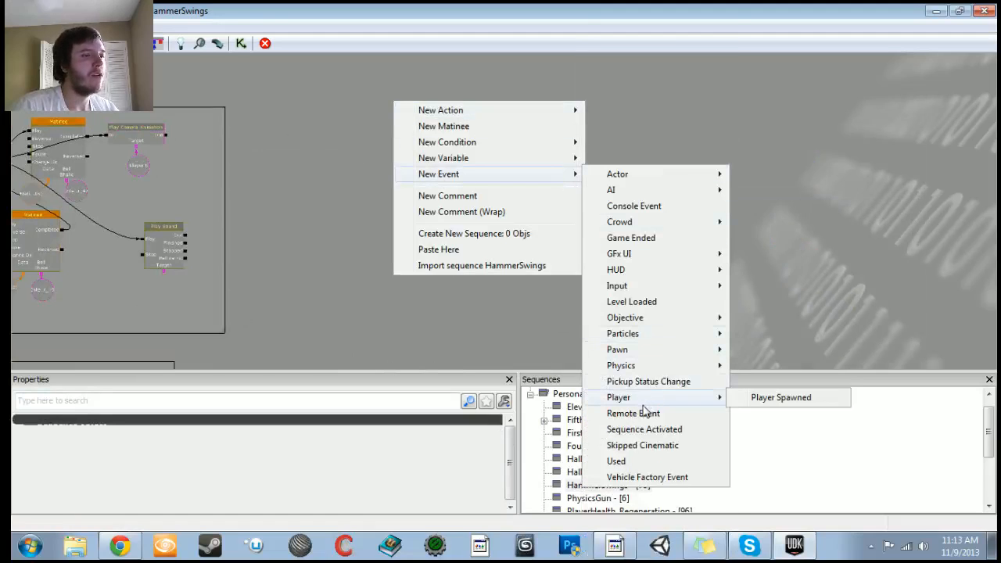
left_click(637, 413)
left_click(327, 438)
type("V")
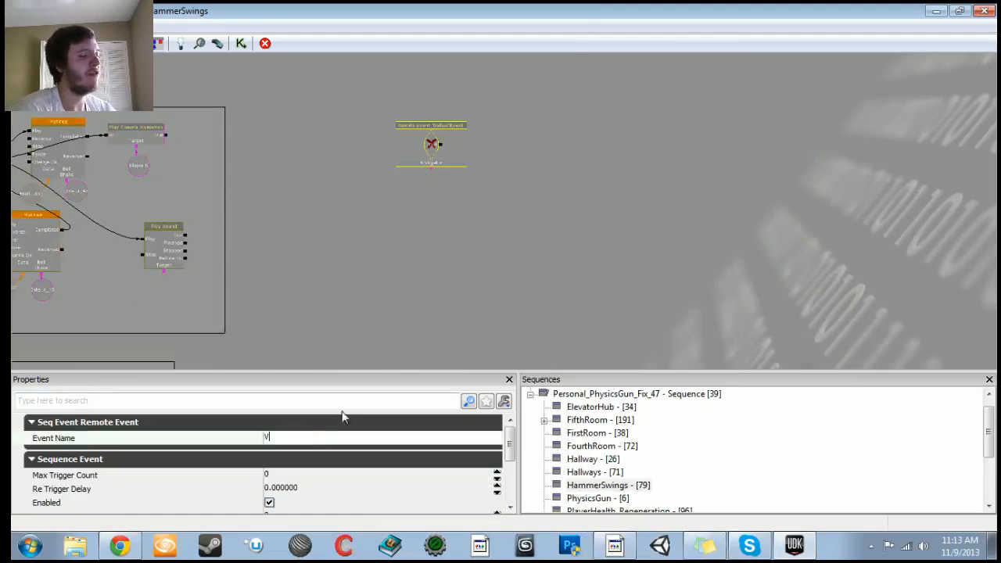
type("ariableChanges")
key("Return")
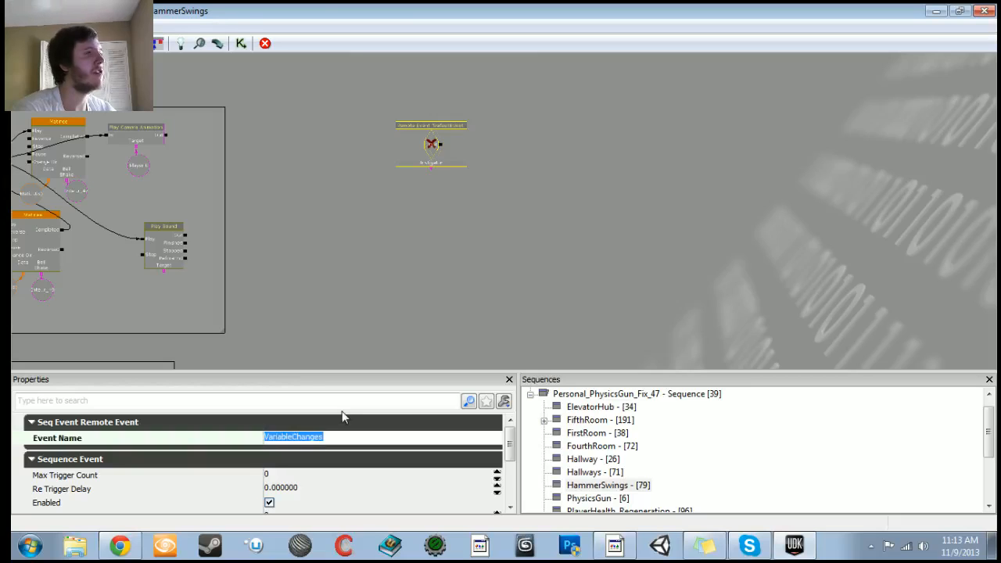
Step: Inspect the HammerSwing_01 nodes and the new Remote Event around them
left_click_drag(363, 247, 623, 220)
left_click(128, 115)
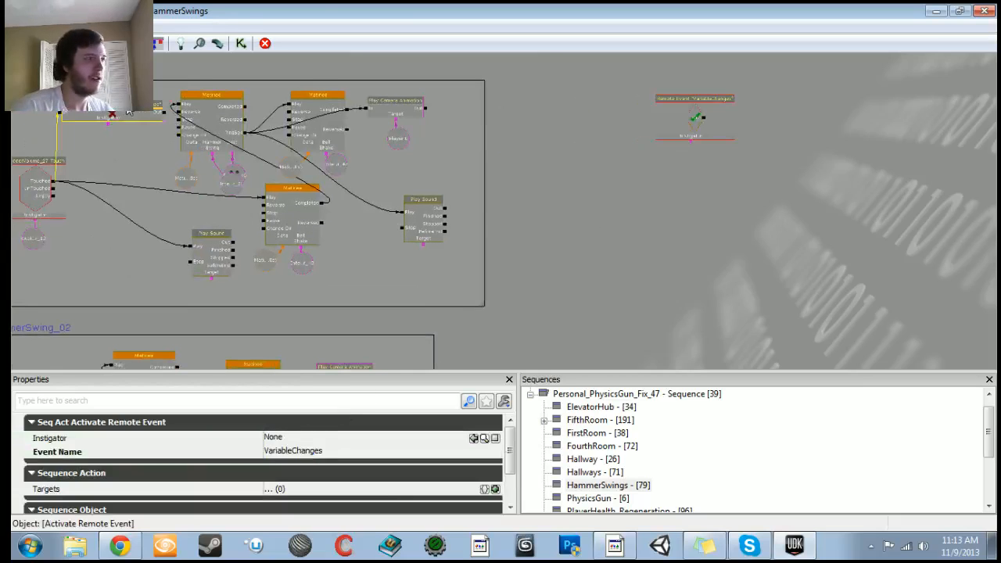
left_click(132, 97)
left_click_drag(698, 149, 510, 179)
scroll(513, 139, "up", 4)
left_click(513, 137)
scroll(744, 194, "down", 3)
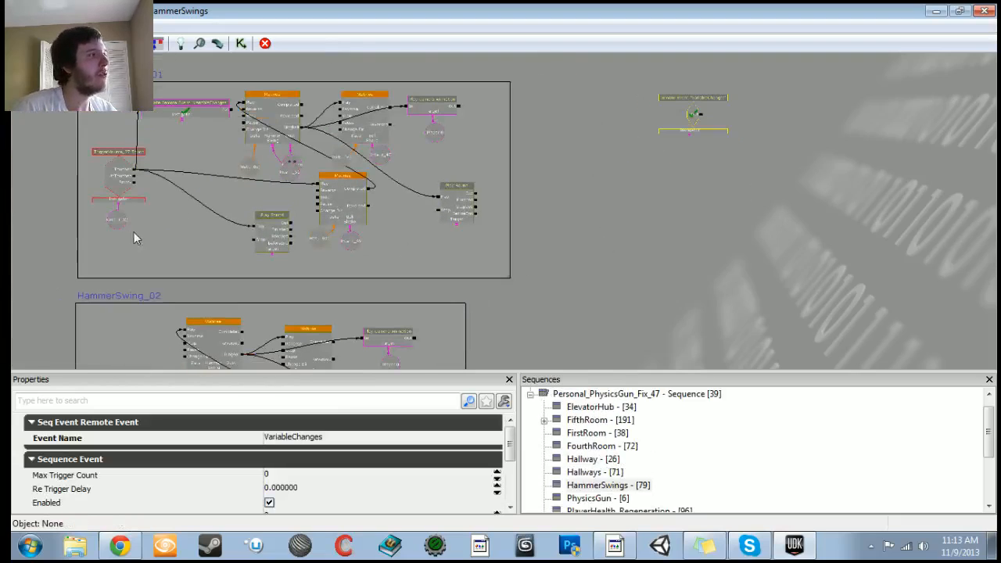
scroll(148, 234, "up", 3)
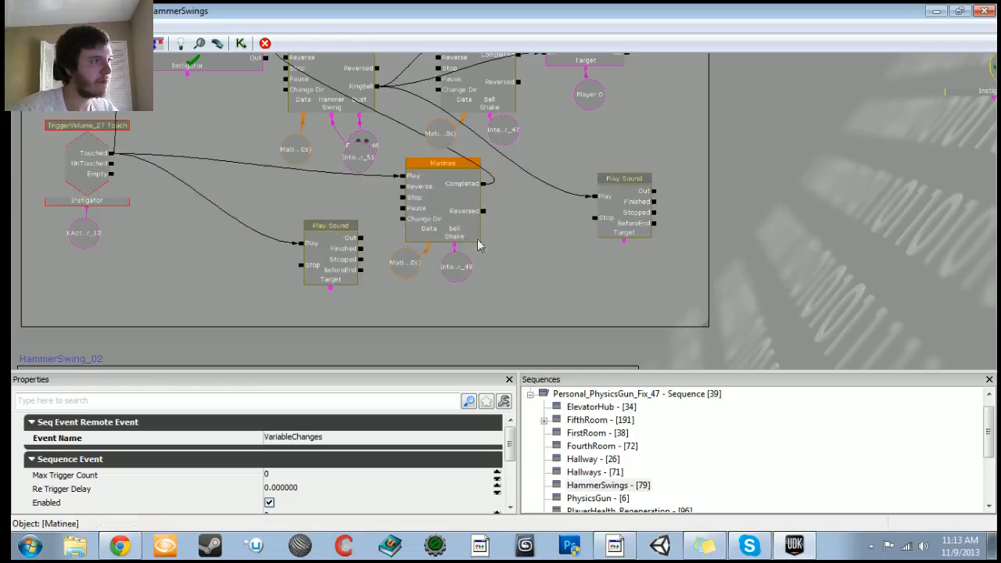
left_click_drag(538, 258, 537, 326)
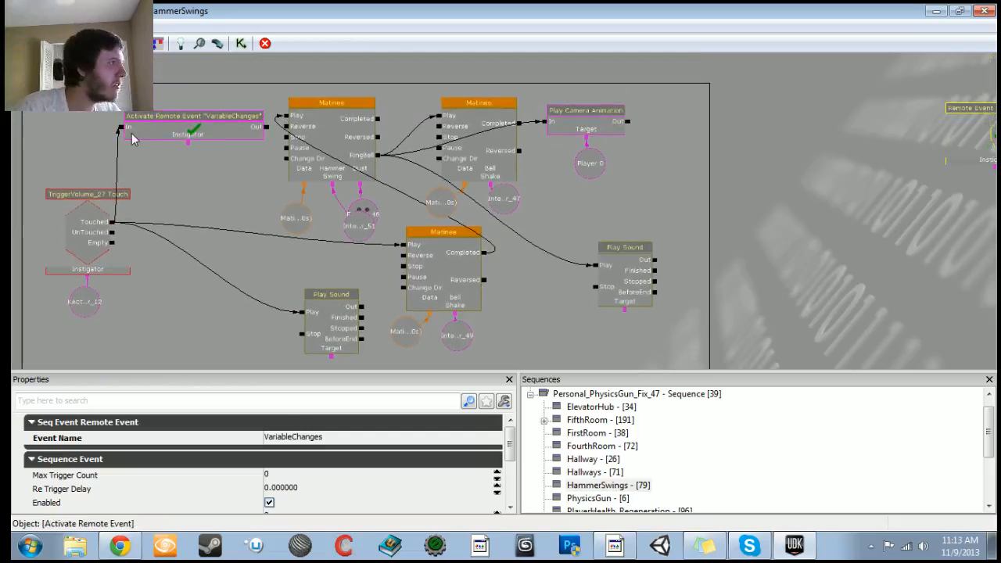
Step: Rearrange the HammerSwing_01 nodes, placing the Activate Remote Event beside the Play Sound node inside the comment box
scroll(121, 133, "down", 3)
left_click(174, 148)
left_click_drag(173, 149, 688, 197, "ctrl")
scroll(516, 195, "down", 3)
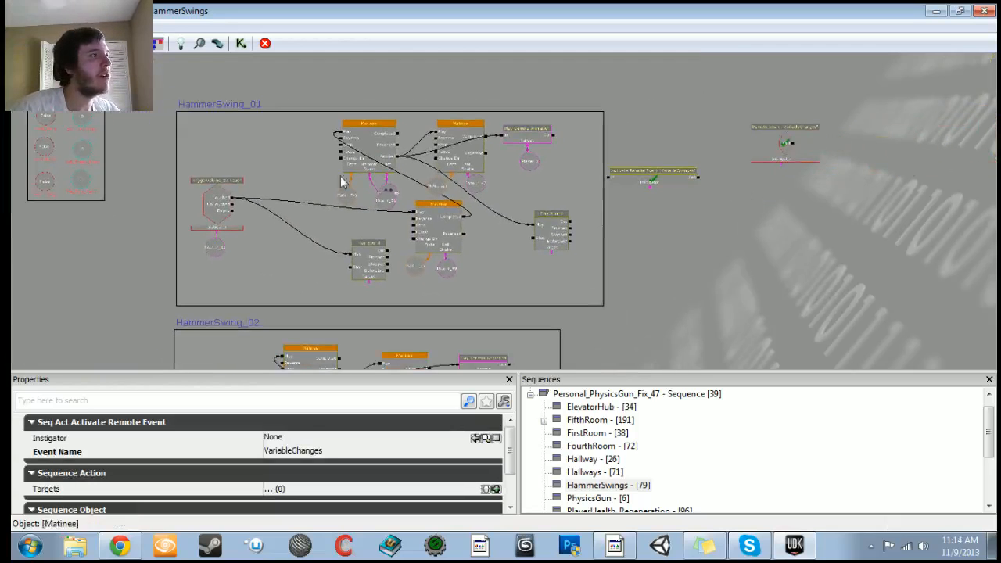
left_click(304, 128)
left_click_drag(303, 128, 575, 273, "ctrl+alt")
left_click_drag(545, 229, 485, 230, "ctrl")
scroll(440, 161, "up", 5)
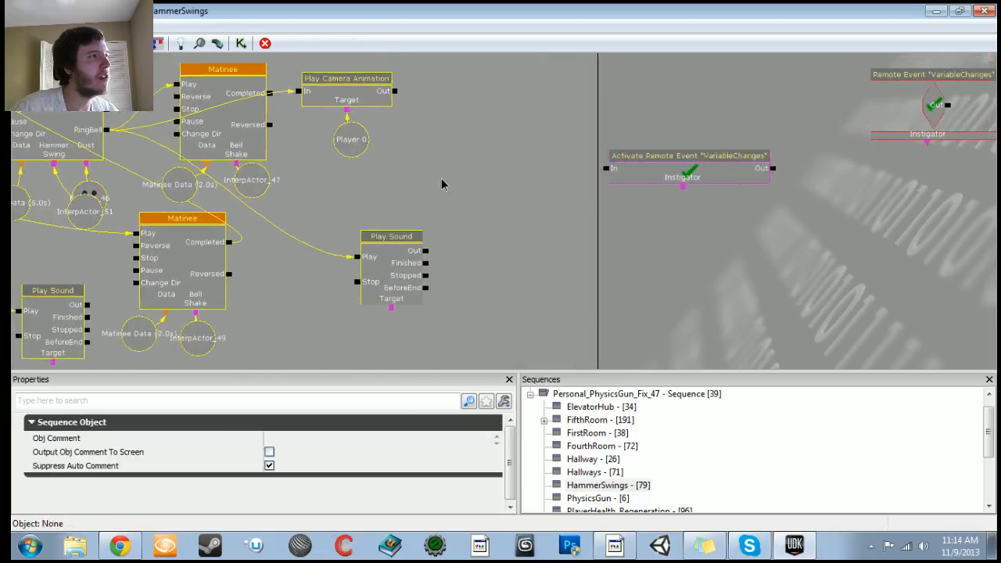
left_click(230, 153)
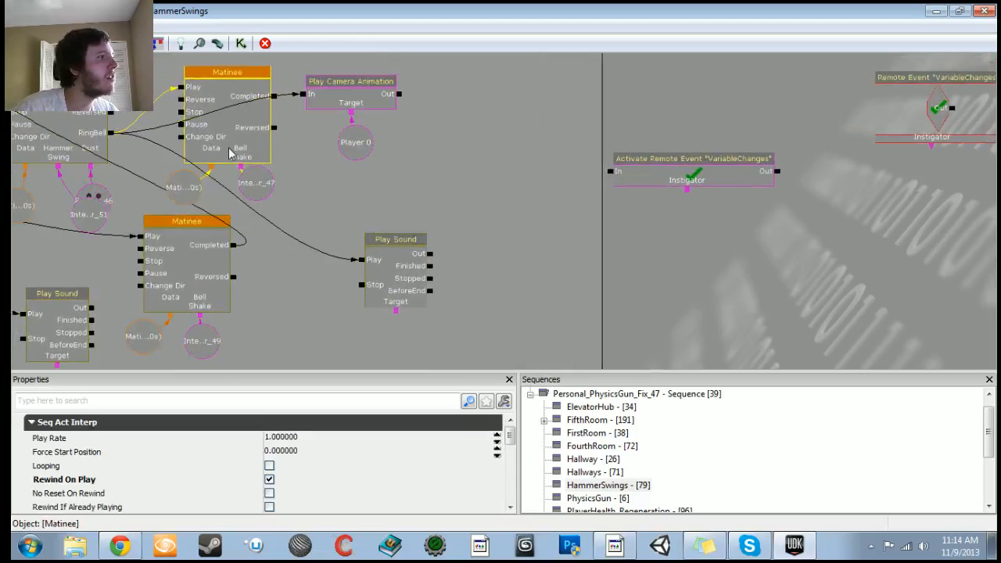
left_click_drag(289, 187, 322, 214)
left_click(740, 192)
left_click_drag(740, 191, 541, 192)
left_click_drag(541, 254, 533, 238)
left_click_drag(137, 145, 437, 183)
scroll(513, 227, "down", 4)
left_click_drag(513, 227, 454, 234)
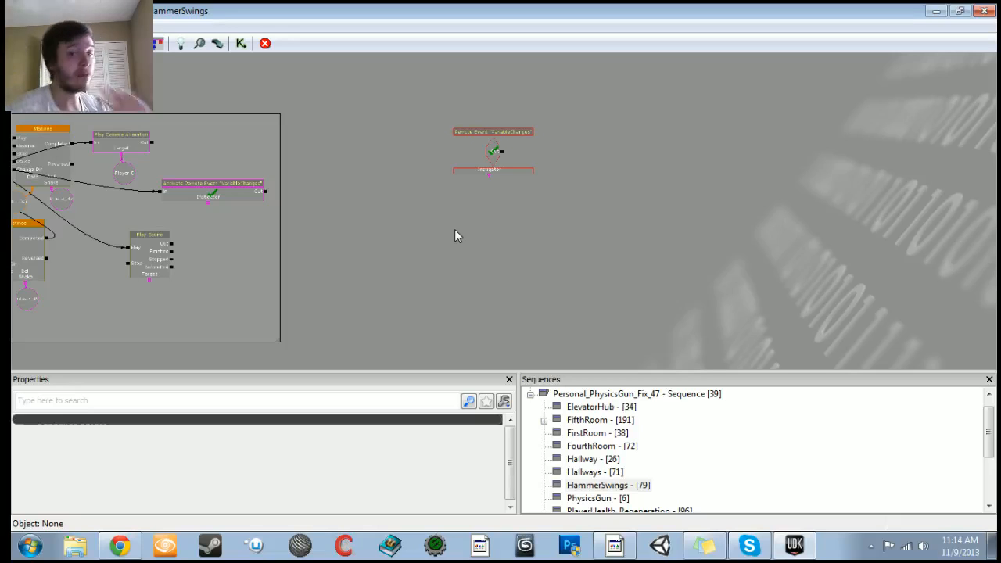
left_click_drag(577, 181, 787, 190)
scroll(479, 226, "up", 1)
scroll(788, 190, "down", 2)
left_click_drag(751, 248, 418, 252)
scroll(428, 267, "up", 2)
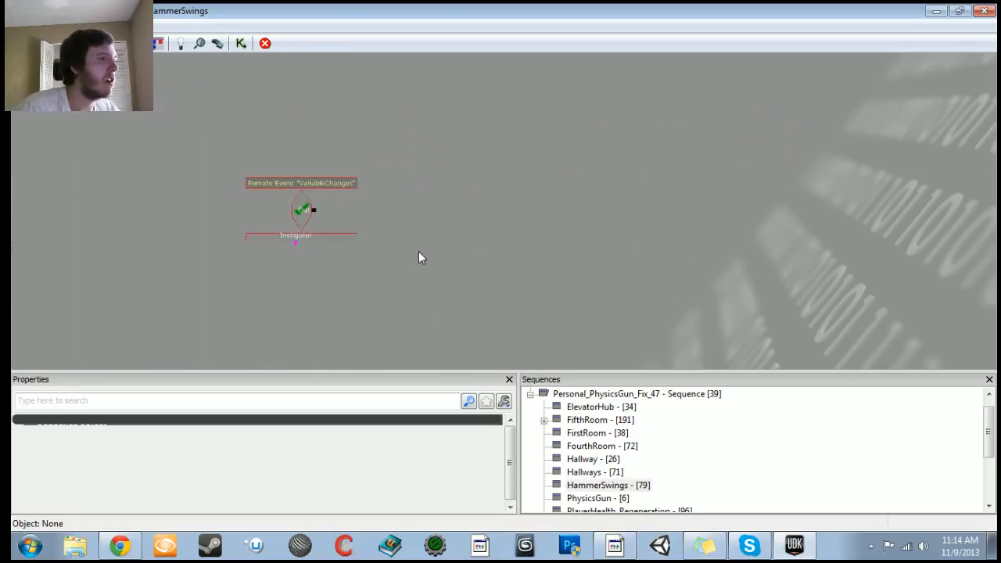
left_click_drag(418, 252, 363, 225)
right_click(389, 188)
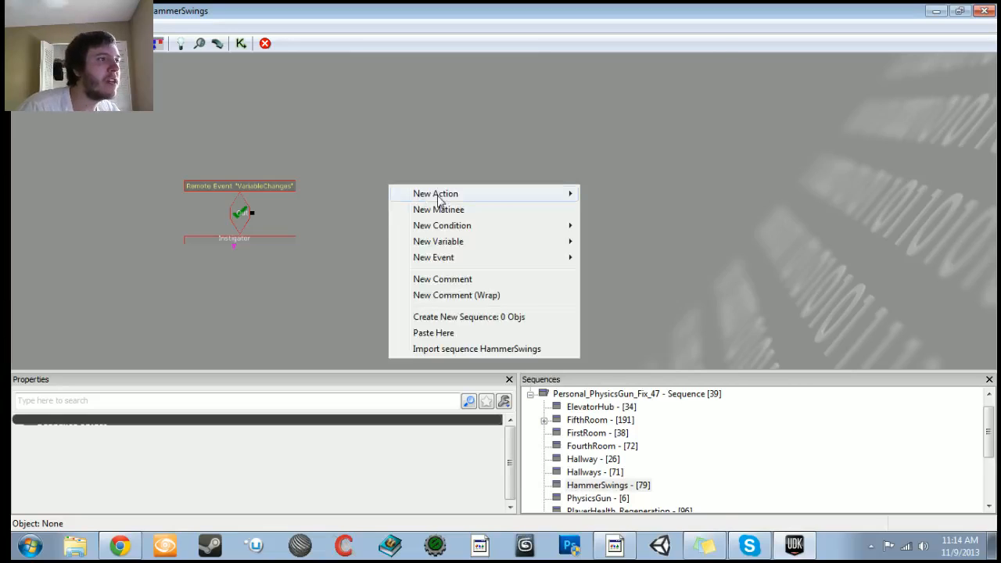
mouse_move(438, 199)
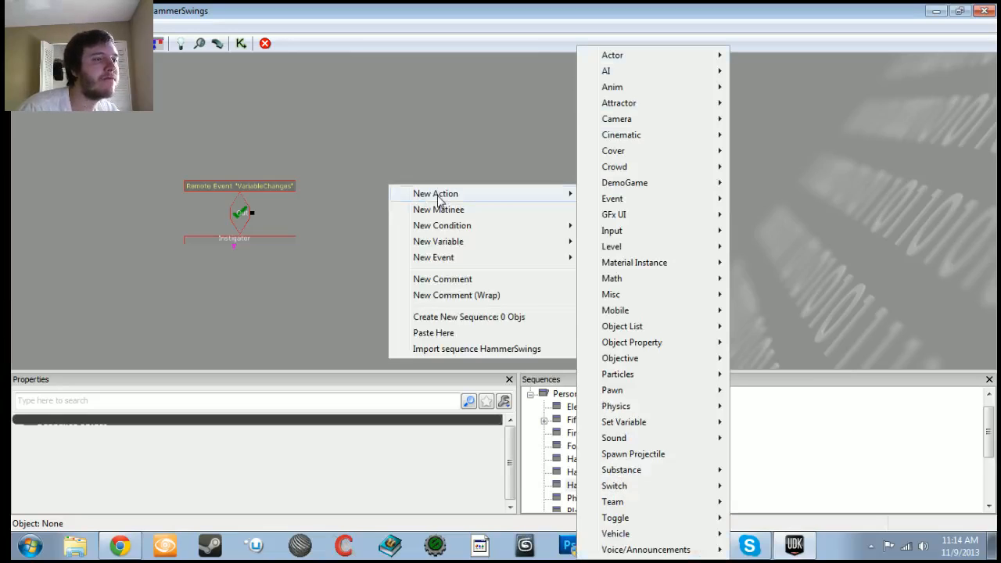
mouse_move(444, 234)
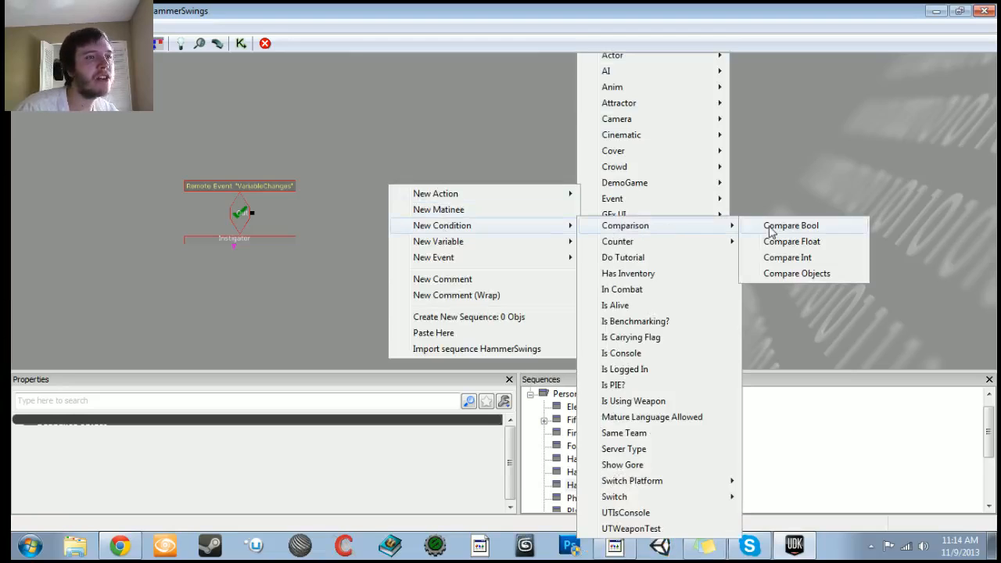
left_click(772, 230)
scroll(412, 277, "up", 2)
left_click_drag(402, 225, 374, 138, "ctrl")
left_click_drag(198, 210, 322, 145)
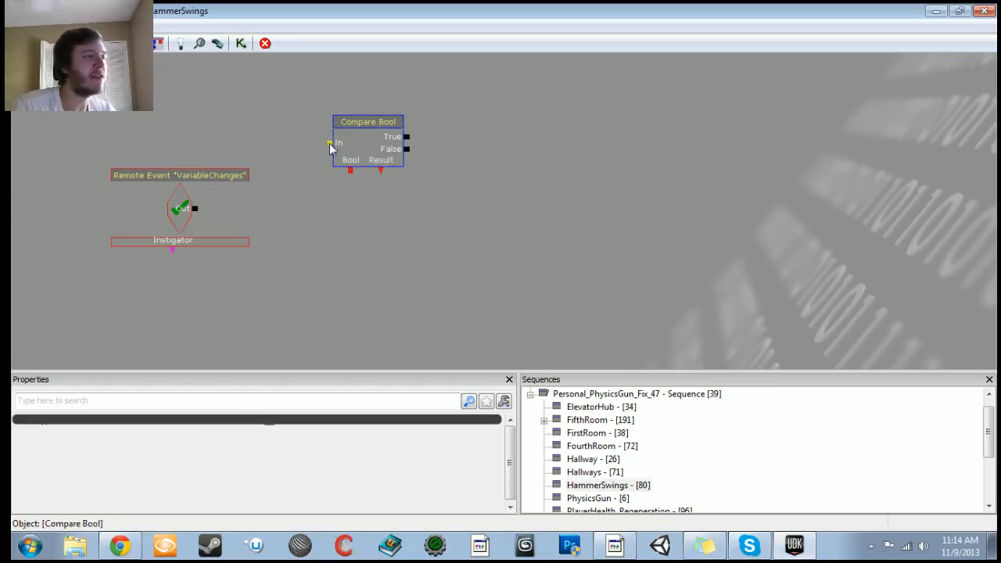
key("Delete")
Step: Add a Set Bool action and connect the Remote Event's output to its input
right_click(350, 131)
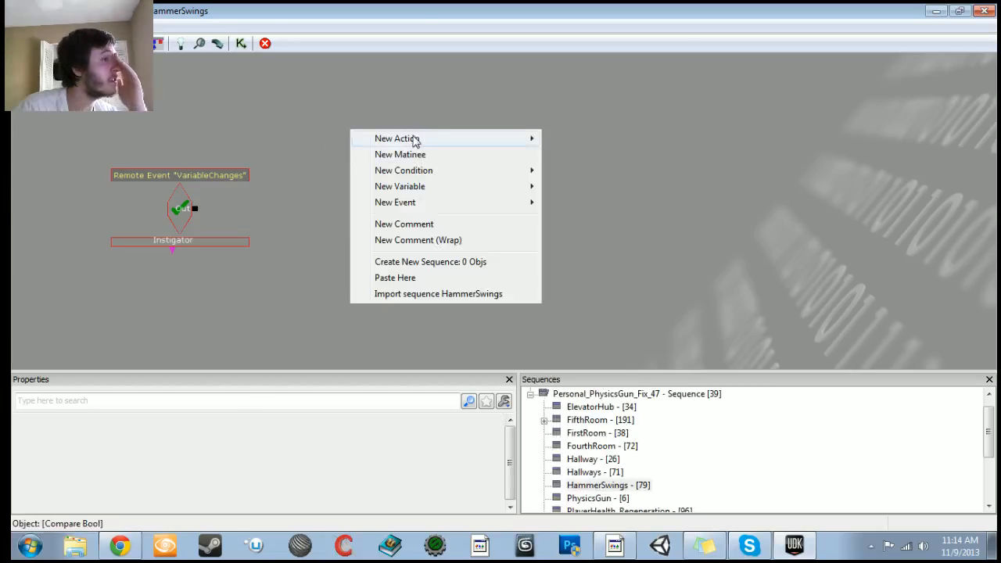
mouse_move(415, 139)
mouse_move(621, 425)
left_click(736, 425)
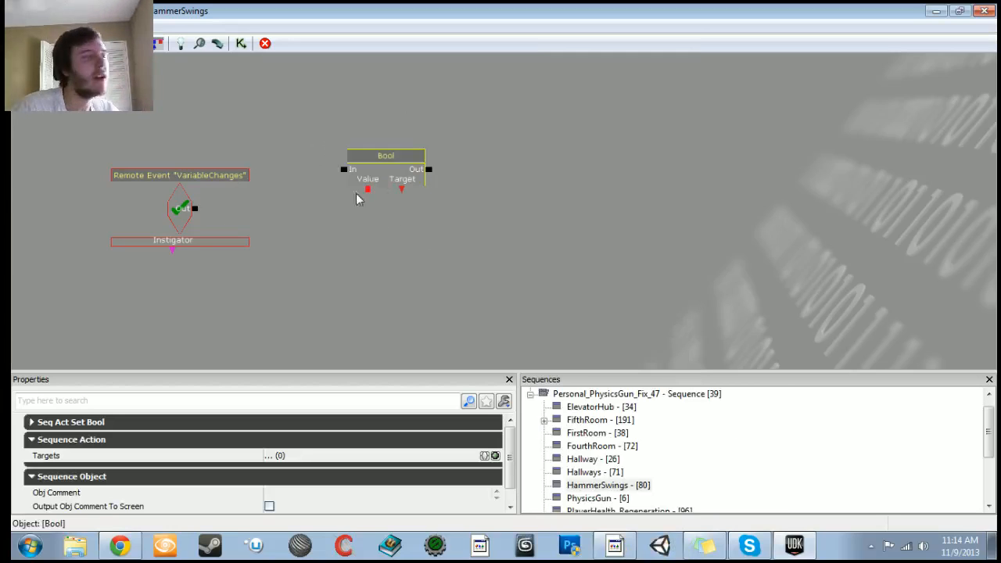
left_click_drag(209, 206, 390, 149)
Step: Create a new Bool variable on the Set Bool's Value input and set it to True
right_click(420, 172)
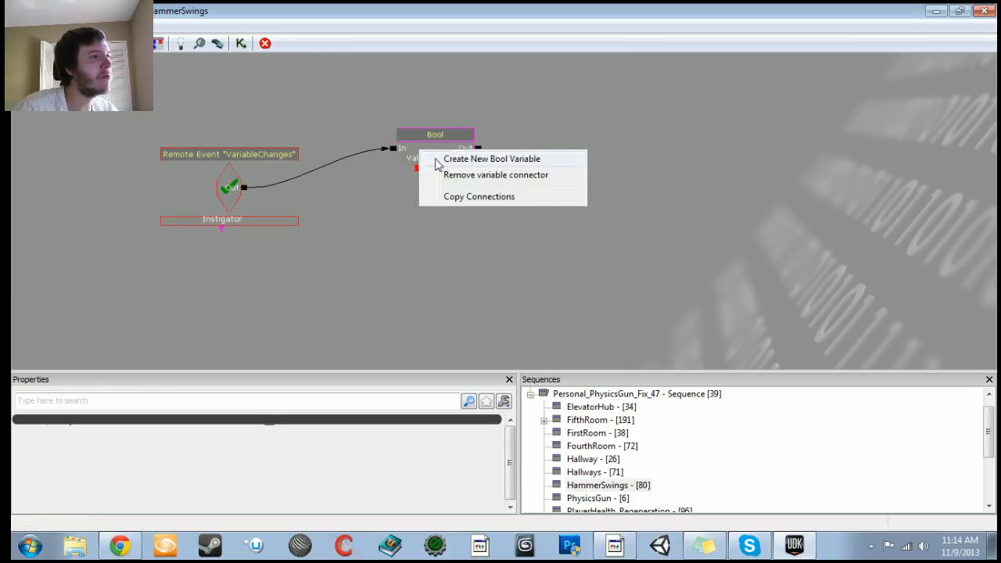
left_click(454, 160)
left_click(286, 476)
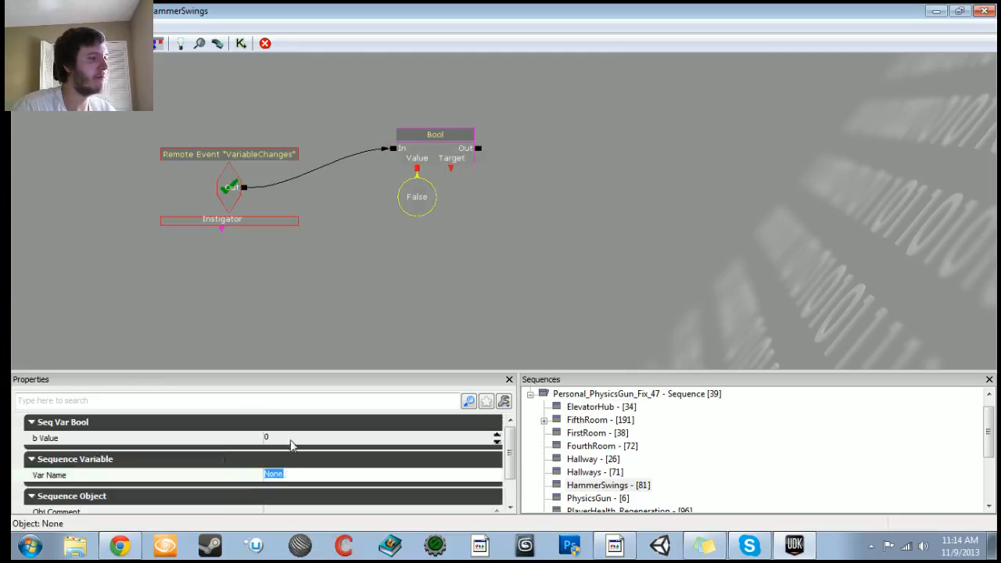
left_click(290, 443)
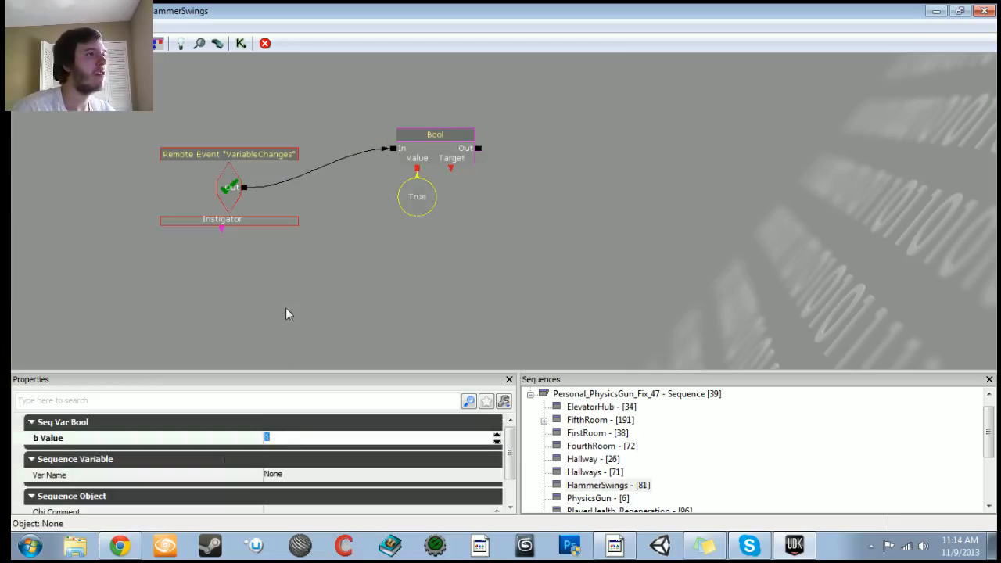
left_click_drag(411, 192, 370, 206)
Step: Add a Named Variable below the Set Bool action
left_click(440, 242)
right_click(440, 243)
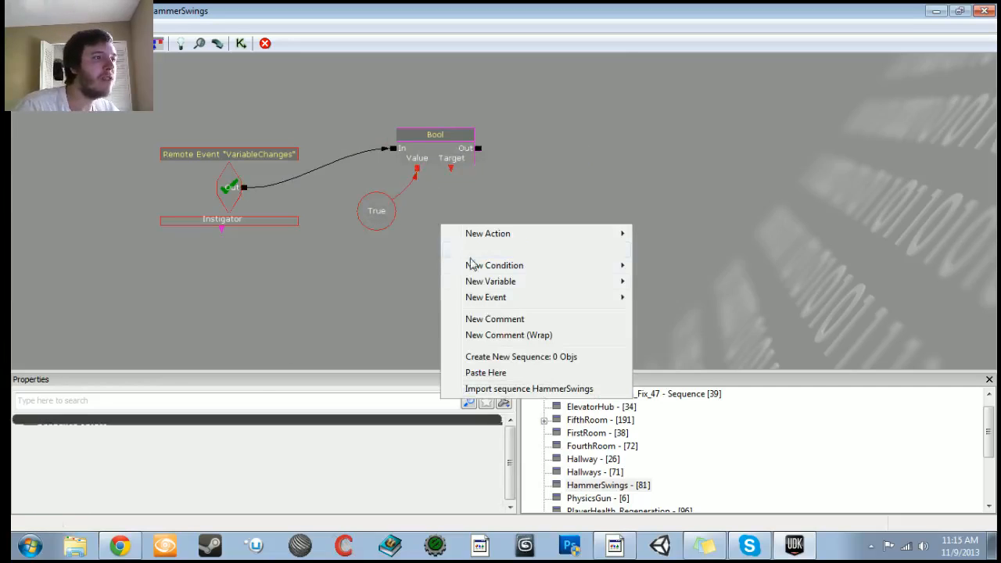
mouse_move(473, 286)
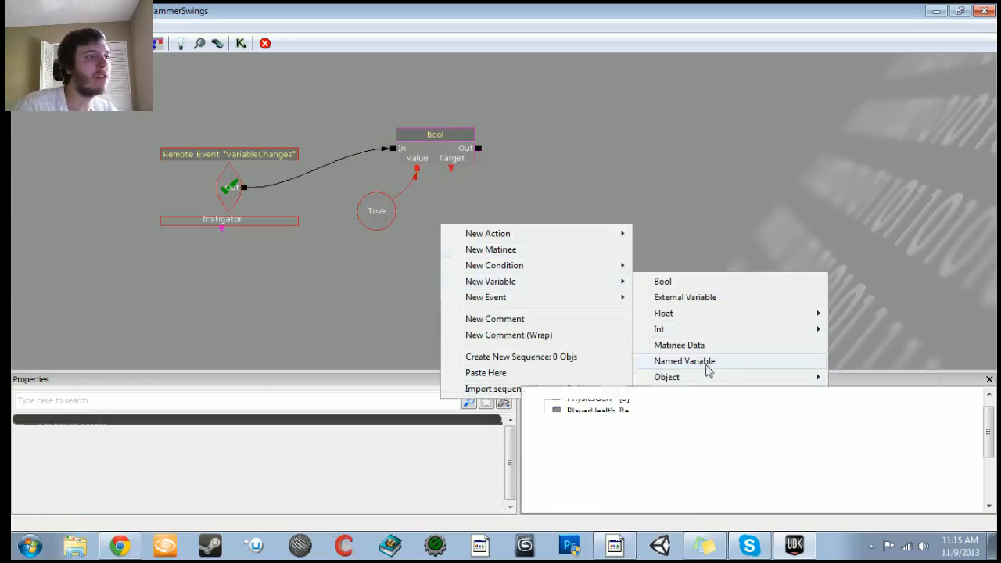
left_click(707, 363)
scroll(275, 339, "down", 4)
left_click_drag(275, 340, 814, 252)
left_click_drag(119, 261, 408, 315)
scroll(408, 315, "up", 5)
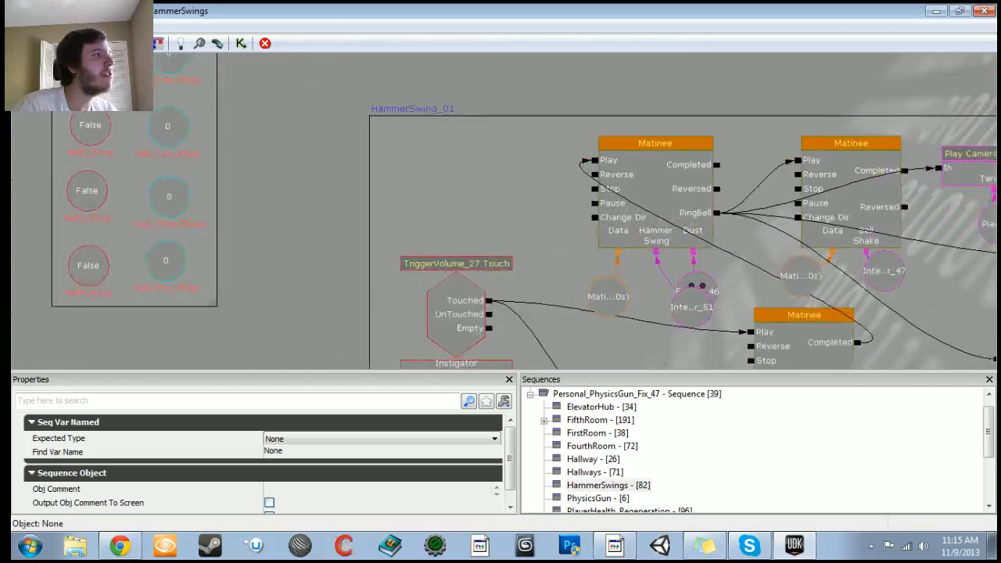
scroll(211, 235, "down", 8)
left_click_drag(700, 333, 507, 341)
left_click_drag(675, 257, 449, 274)
scroll(450, 274, "up", 7)
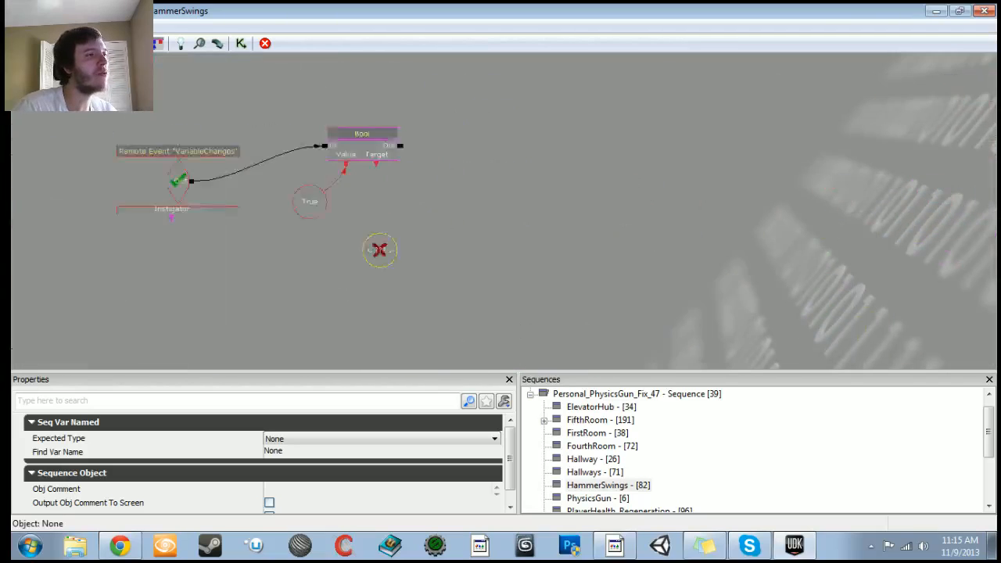
Step: Set the Named Variable's Find Var Name to BellOne_Rung
left_click(278, 454)
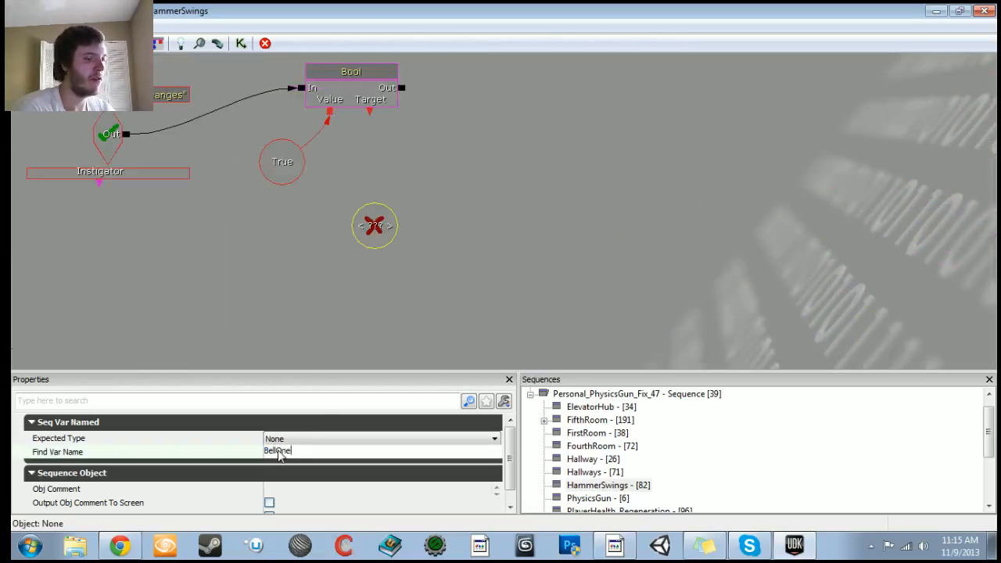
type("BellOne_Rung")
key("Return")
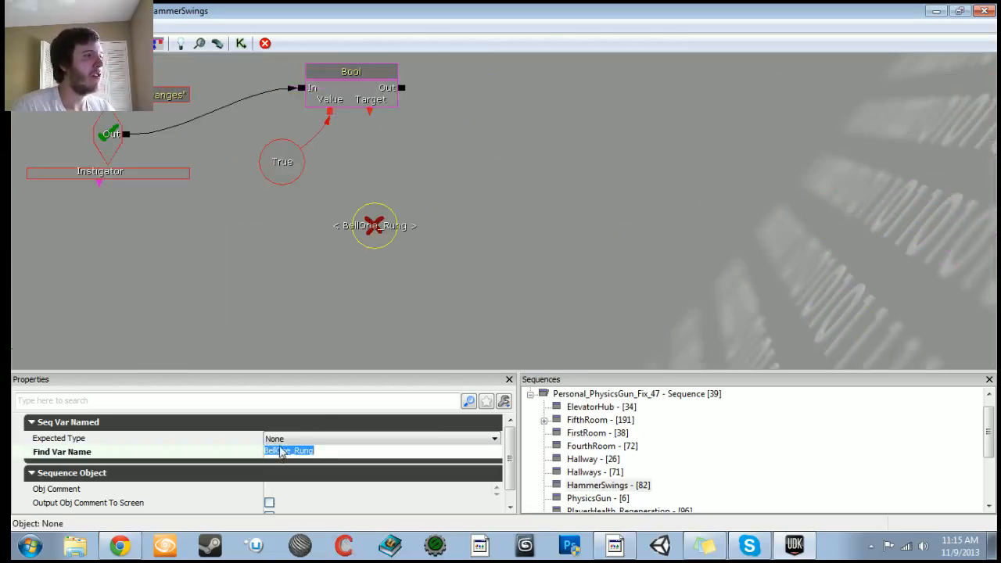
Step: Copy the Bell1_Rung variable's name from the variables comment box
left_click(285, 439)
left_click(296, 310)
scroll(301, 310, "down", 5)
left_click_drag(313, 305, 821, 301)
left_click_drag(92, 304, 524, 301)
scroll(290, 383, "up", 5)
scroll(296, 366, "up", 1)
left_click(147, 110)
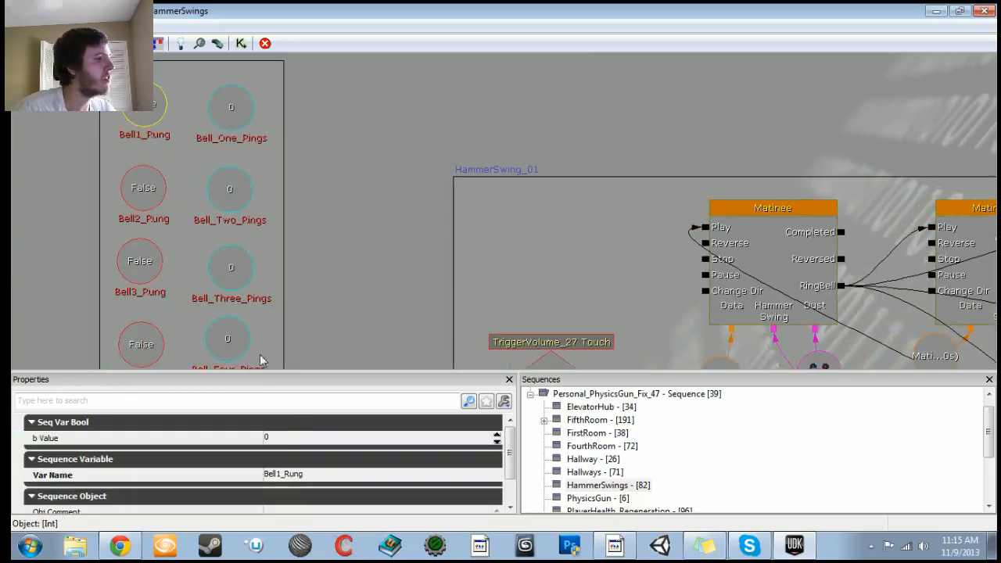
left_click(289, 474)
key("ctrl+c")
Step: Paste Bell1_Rung as the Named Variable's Find Var Name
scroll(305, 337, "down", 6)
left_click_drag(305, 337, 23, 356)
scroll(305, 337, "up", 1)
scroll(522, 288, "up", 5)
left_click(391, 254)
left_click(315, 451)
key("ctrl+v")
key("Return")
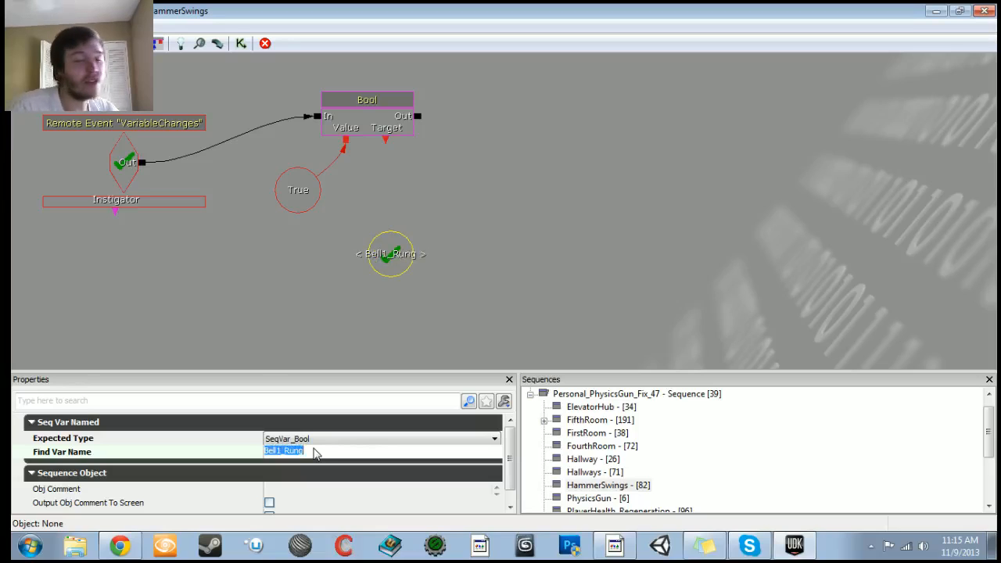
Step: Connect the Set Bool's Target to the Bell1_Rung named variable and tidy the nodes' positions
left_click_drag(385, 149, 425, 189)
left_click_drag(372, 228, 344, 287)
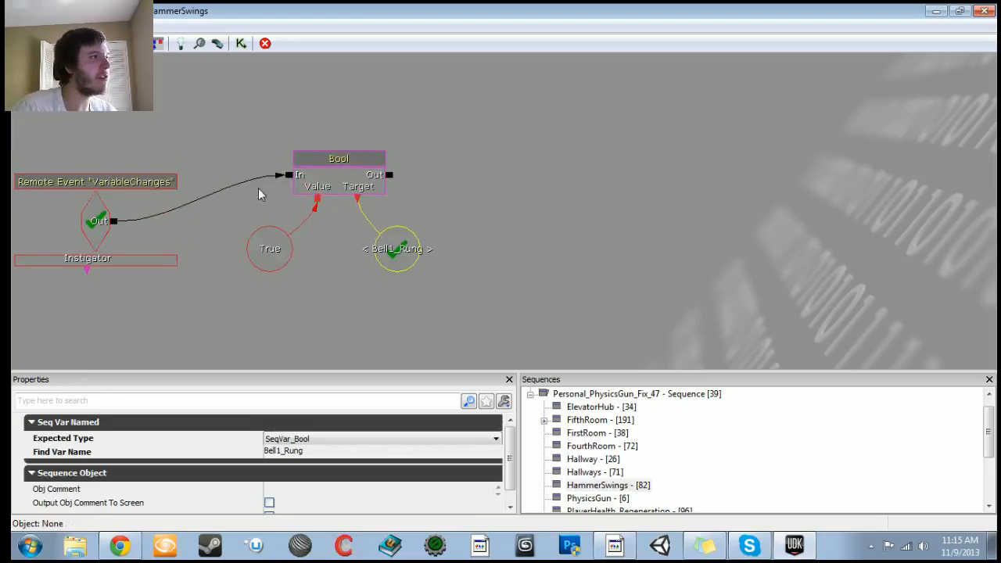
left_click(240, 145)
left_click_drag(240, 142, 375, 150, "ctrl+alt")
left_click_drag(375, 226, 431, 229)
left_click_drag(312, 151, 363, 150, "ctrl")
Step: Add an Add Int math action and connect the VariableChanges remote event's Out to its In
left_click(360, 217)
right_click(360, 219)
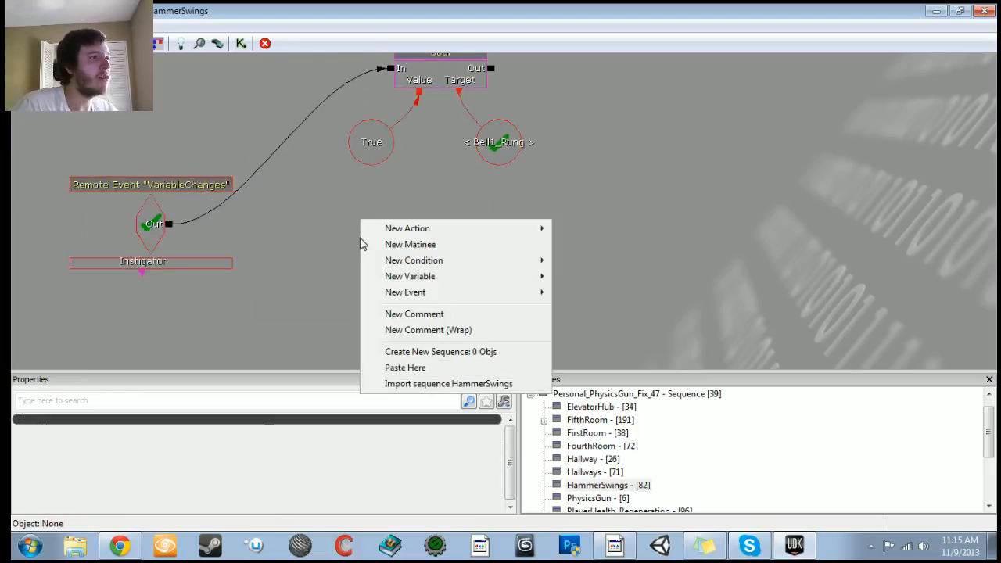
mouse_move(429, 230)
mouse_move(622, 280)
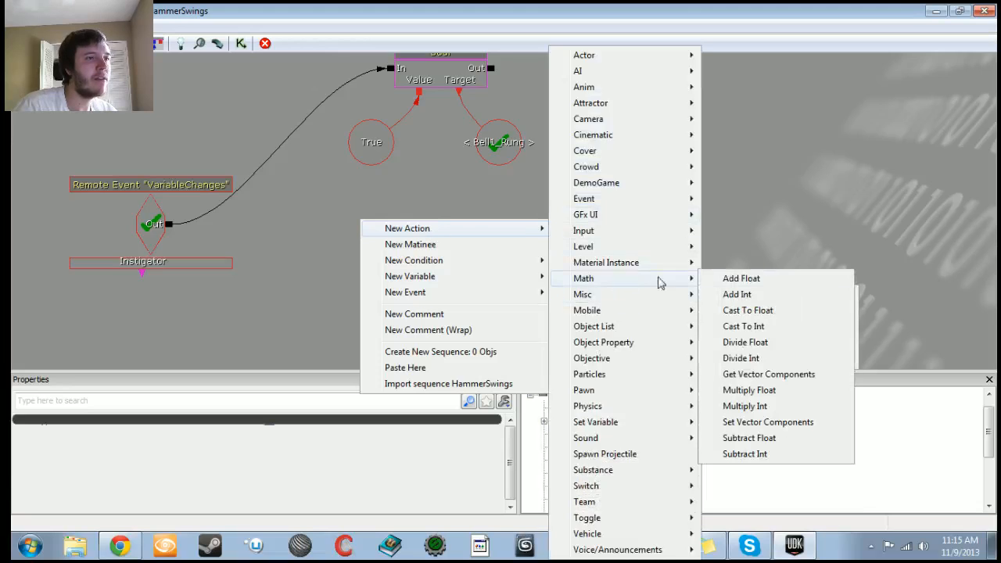
left_click(739, 294)
left_click_drag(420, 280, 431, 269, "ctrl")
left_click_drag(418, 320, 421, 295)
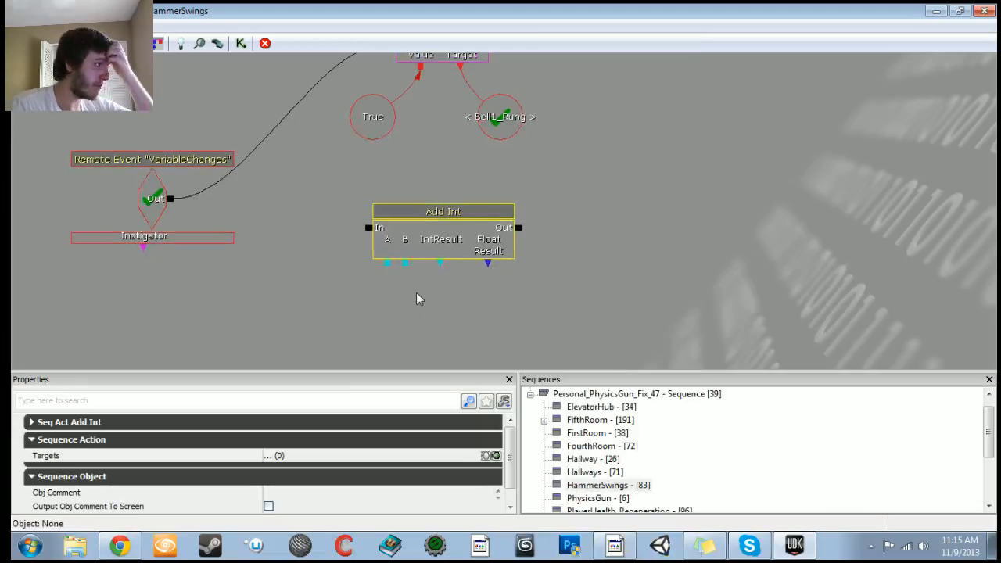
left_click_drag(168, 201, 368, 228)
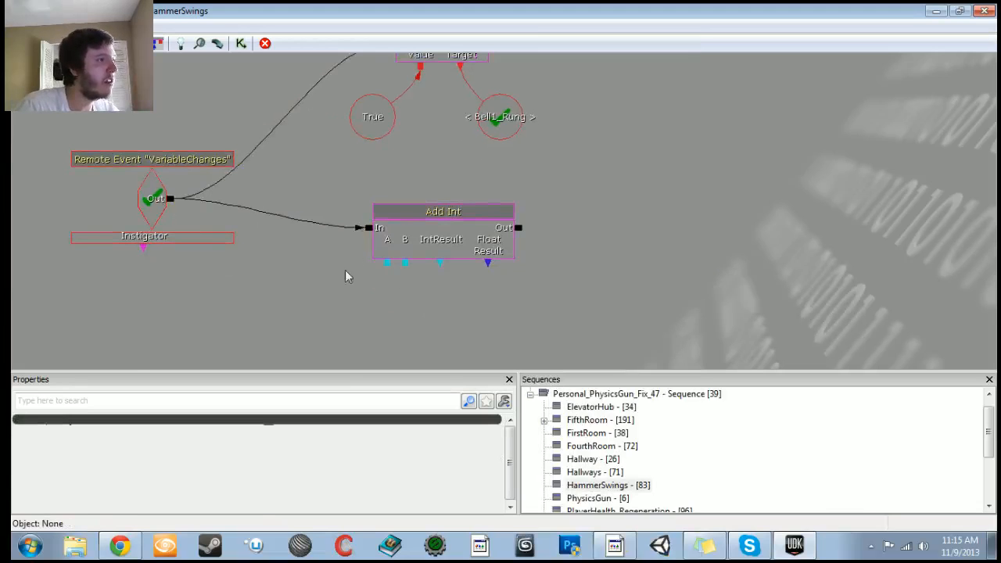
Step: Add a Named Variable below the Add Int and set its Expected Type to SeqVar_Int
scroll(353, 271, "down", 3)
scroll(337, 297, "up", 3)
right_click(325, 313)
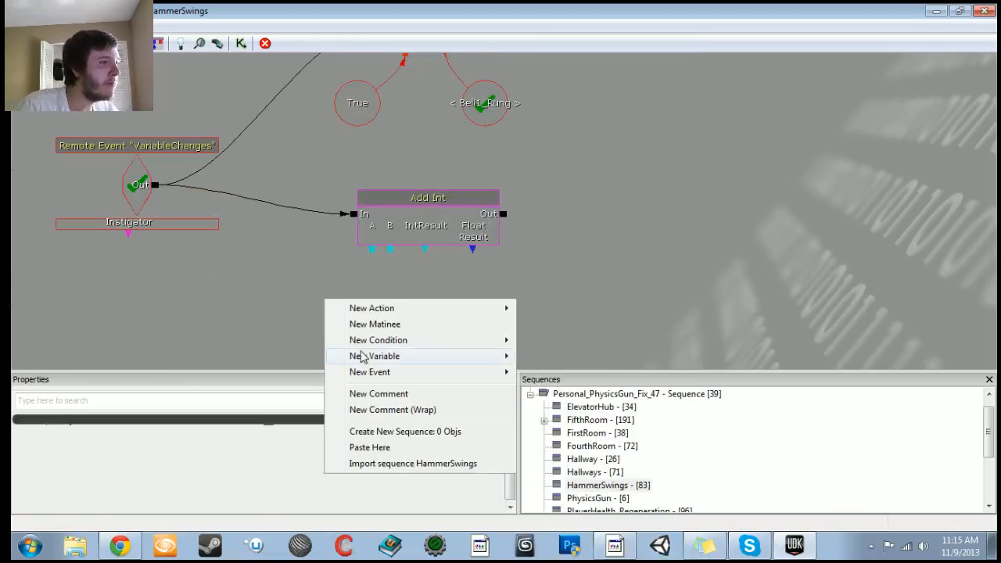
mouse_move(401, 361)
left_click(586, 436)
left_click(353, 439)
left_click(353, 438)
left_click(289, 341)
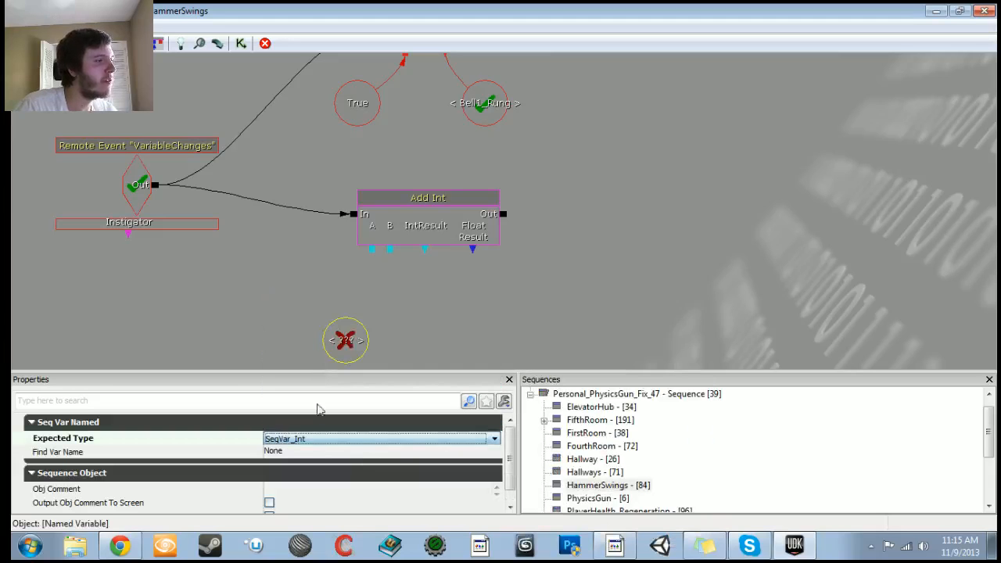
Step: Set the new Named Variable's Find Var Name to Bell_One_Rings
scroll(554, 349, "down", 5)
scroll(554, 350, "up", 8)
left_click_drag(554, 349, 438, 348)
scroll(554, 349, "down", 3)
scroll(665, 305, "down", 4)
left_click_drag(699, 295, 675, 286)
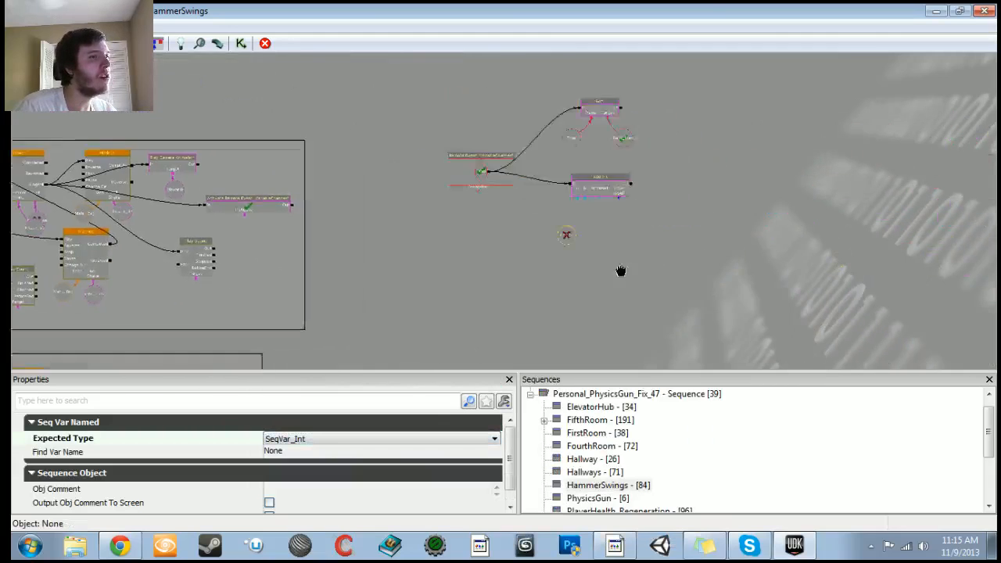
scroll(675, 287, "up", 6)
left_click(288, 451)
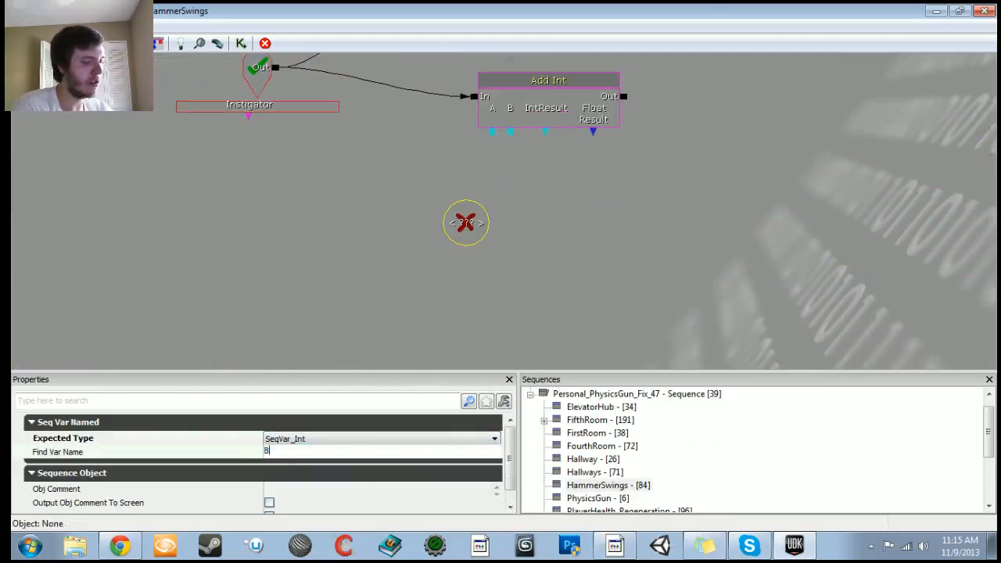
type("Bell_One_")
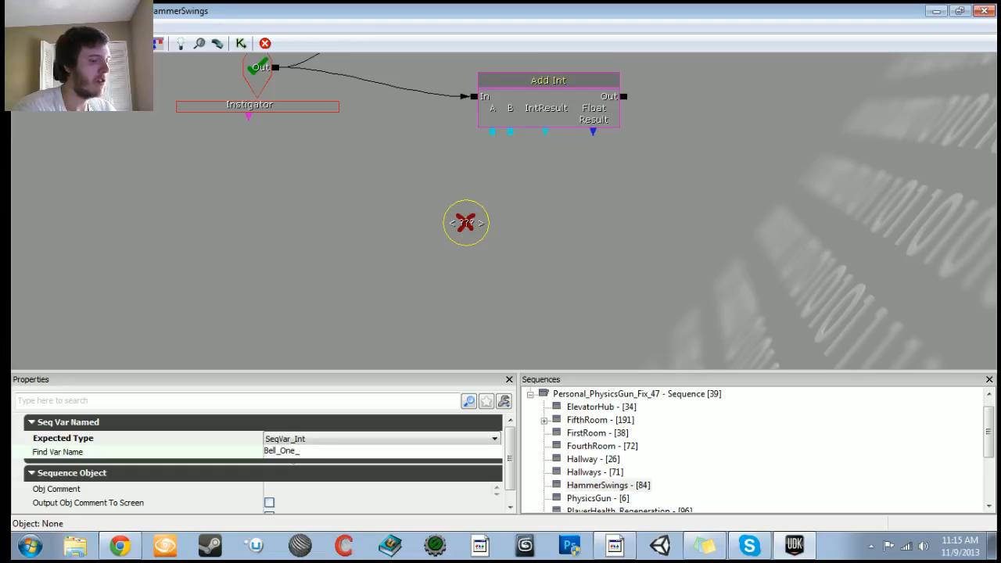
type("Rings")
key("Return")
Step: Connect the Add Int's A and IntResult to the Bell_One_Rings named variable
mouse_move(492, 133)
left_mouse_down()
mouse_move(465, 224)
mouse_move(514, 243)
left_mouse_up()
left_click(468, 225)
left_click_drag(594, 217, 554, 276)
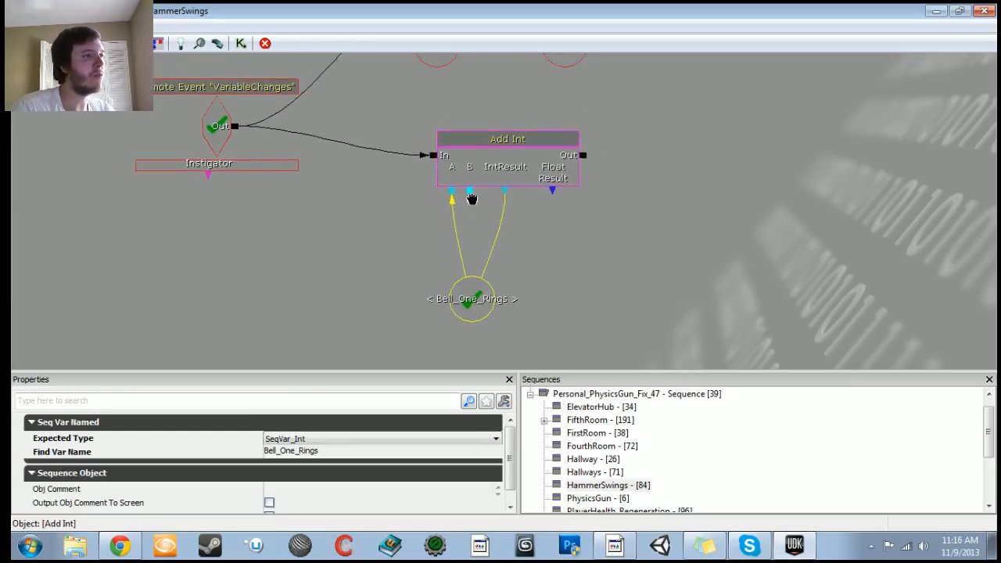
right_click(472, 199)
left_click(505, 202)
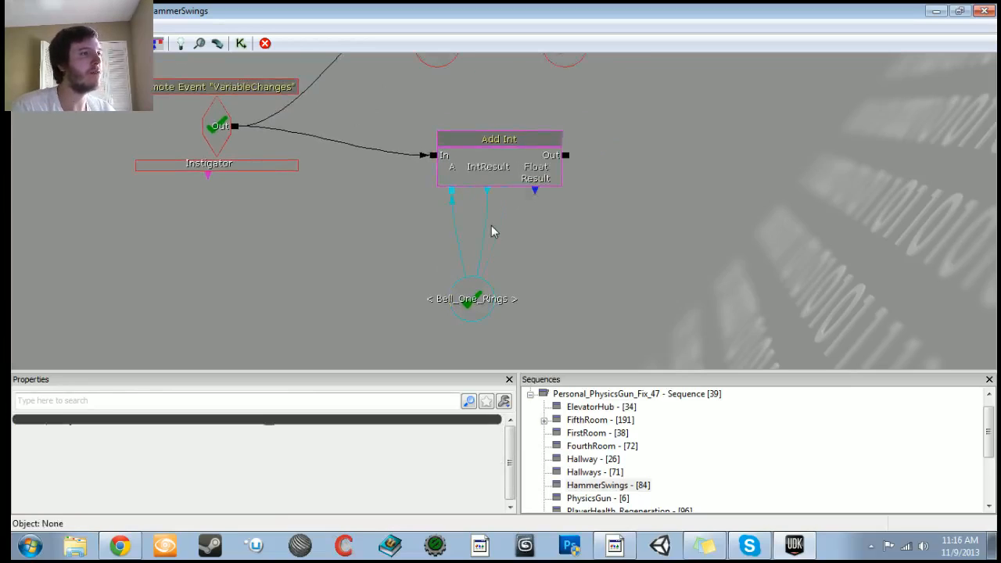
key("ctrl+z")
Step: Create a new Int variable on the Add Int's B input and set its Int Value to 1
right_click(471, 191)
left_click(504, 181)
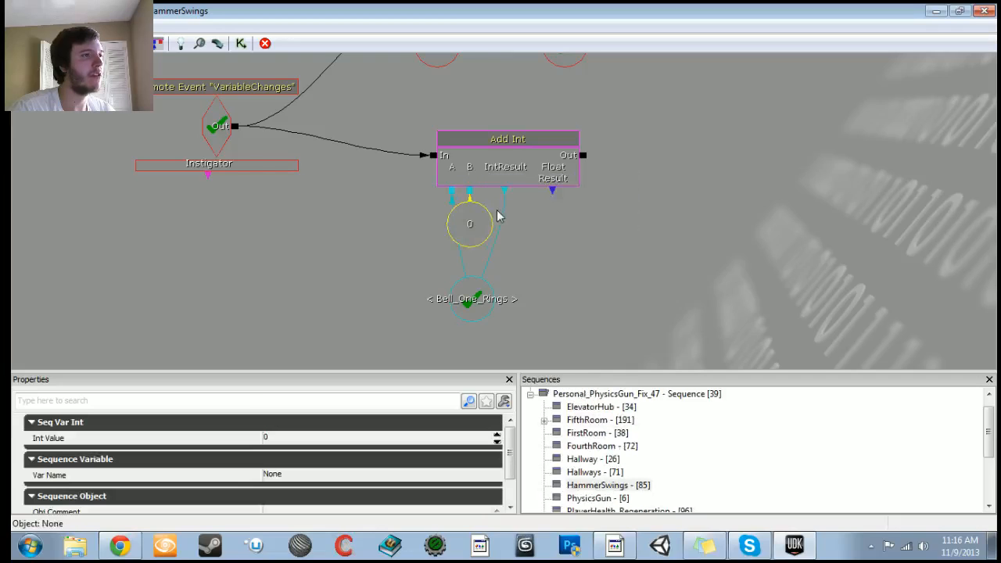
left_click_drag(473, 237, 480, 242)
left_click(316, 439)
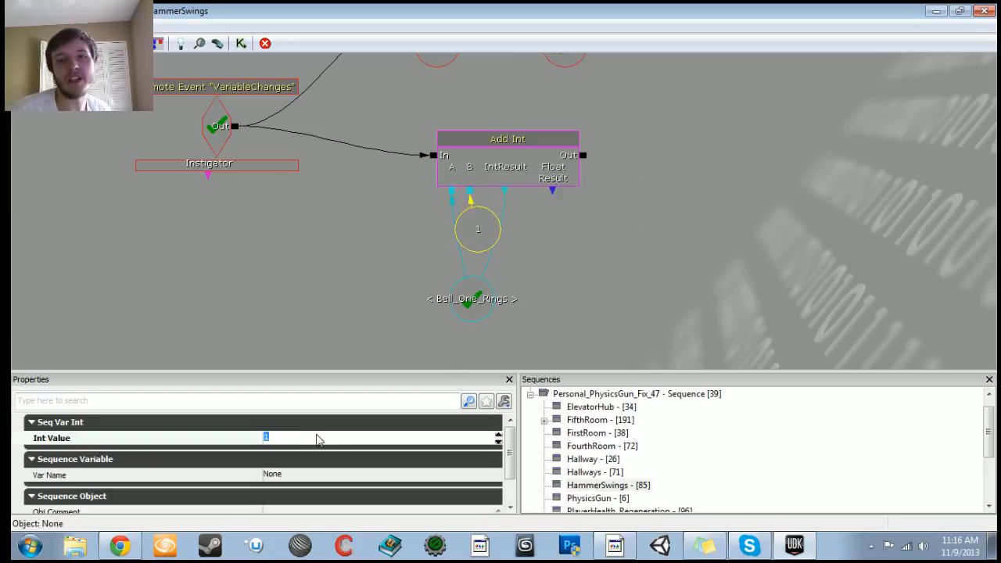
Step: Add a Level Loaded event to the sequence beside the existing nodes
scroll(473, 225, "down", 4)
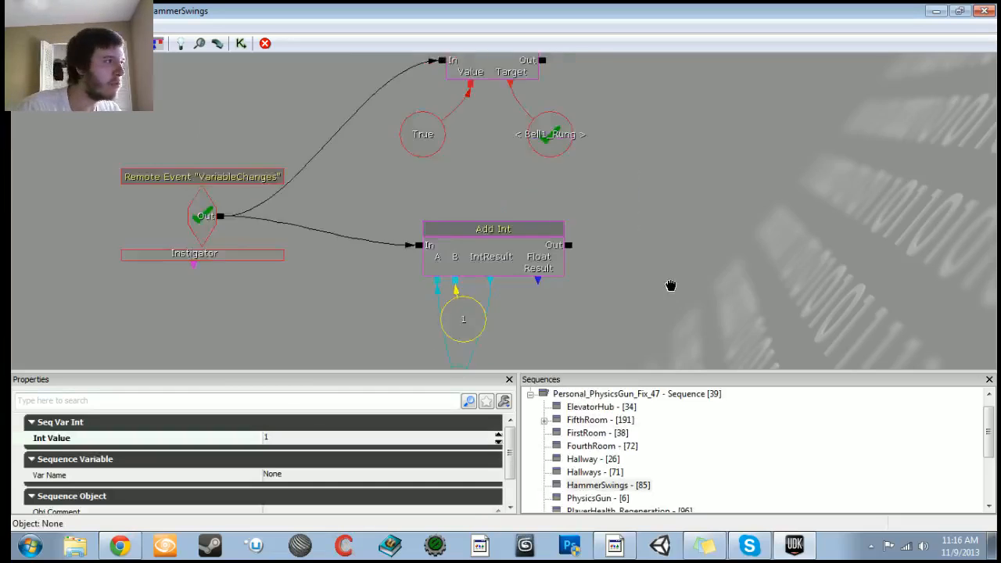
left_click(561, 212)
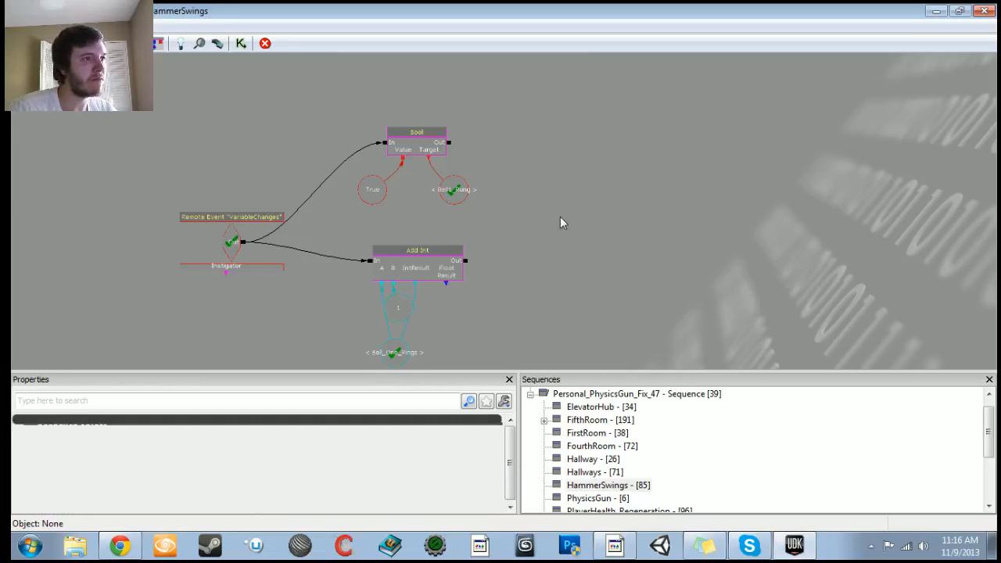
right_click(560, 217)
mouse_move(619, 278)
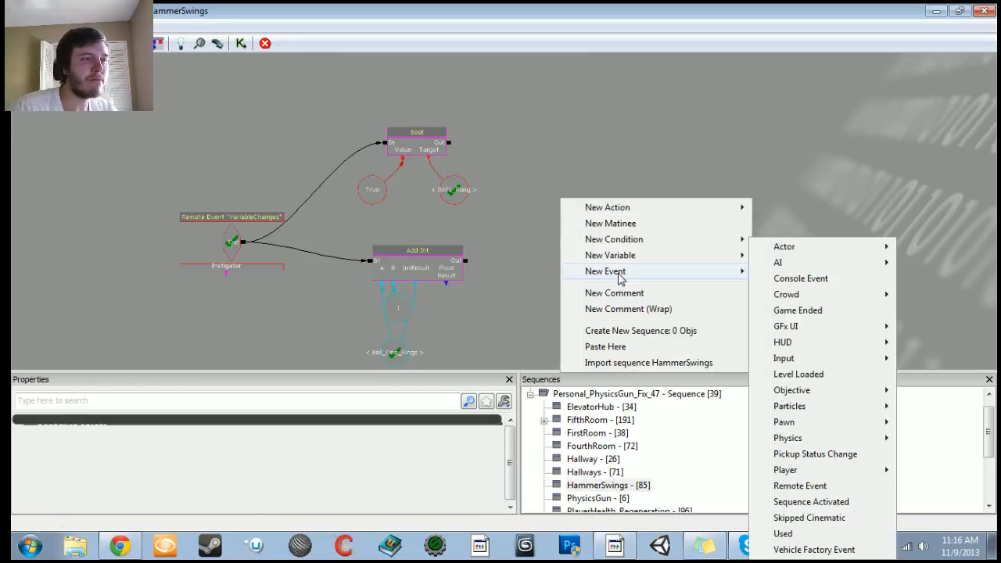
left_click(815, 374)
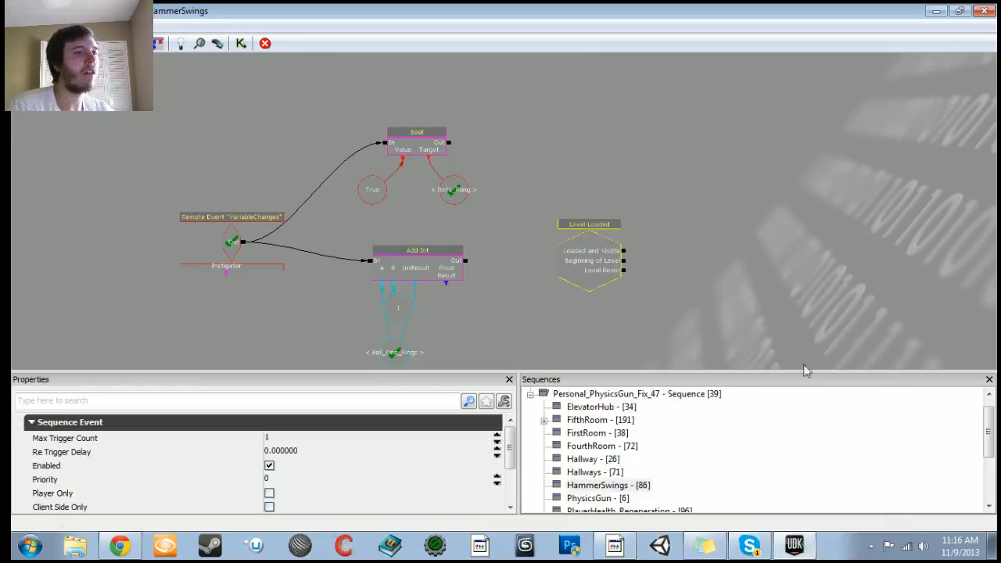
left_click_drag(730, 227, 579, 207)
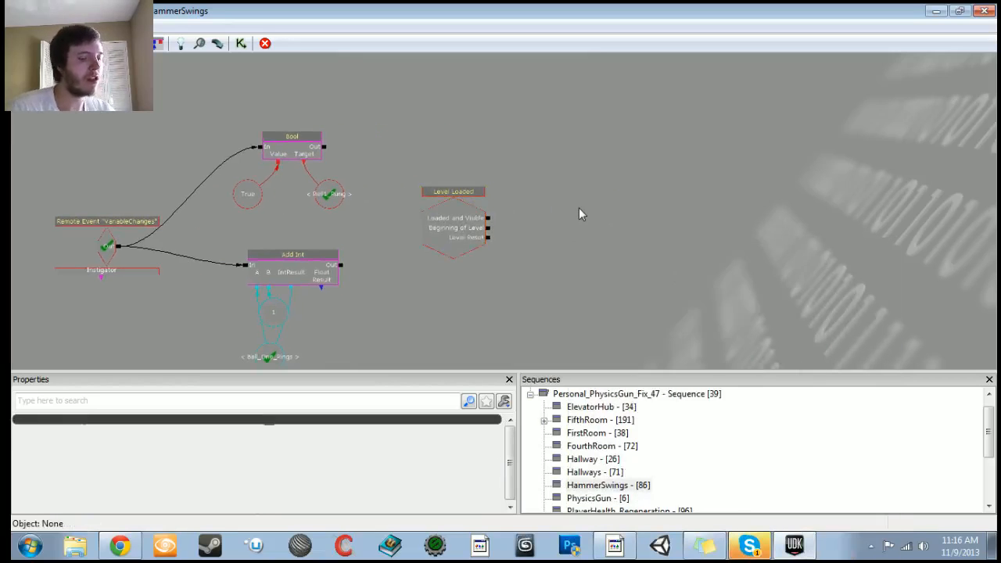
Step: Place a Log action with a Player 0 variable on its Target
left_click(579, 208)
left_click(595, 247)
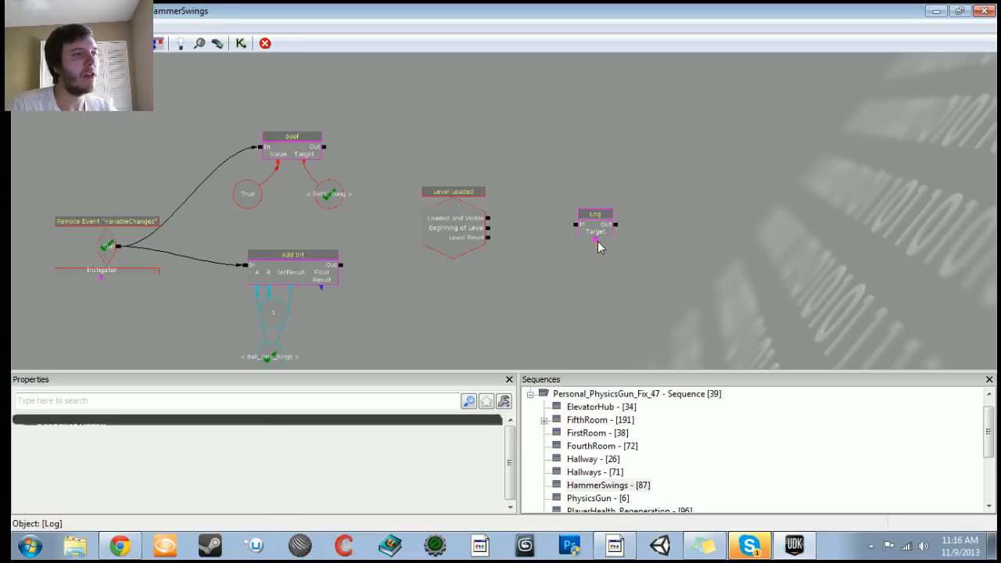
left_click(269, 439)
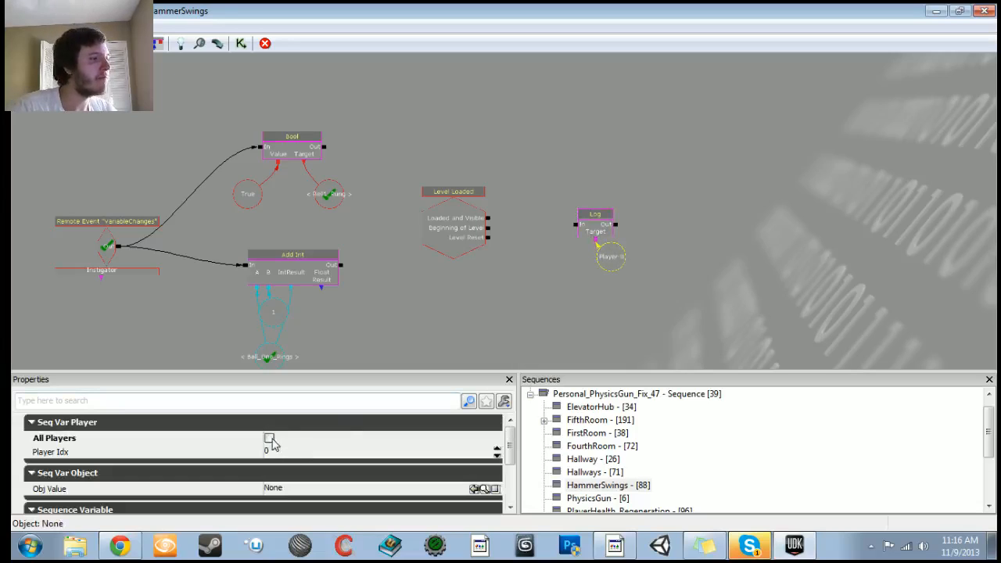
Step: Expose the Bool and Int variable inputs on the Log action
left_click(587, 215)
right_click(591, 216)
mouse_move(648, 221)
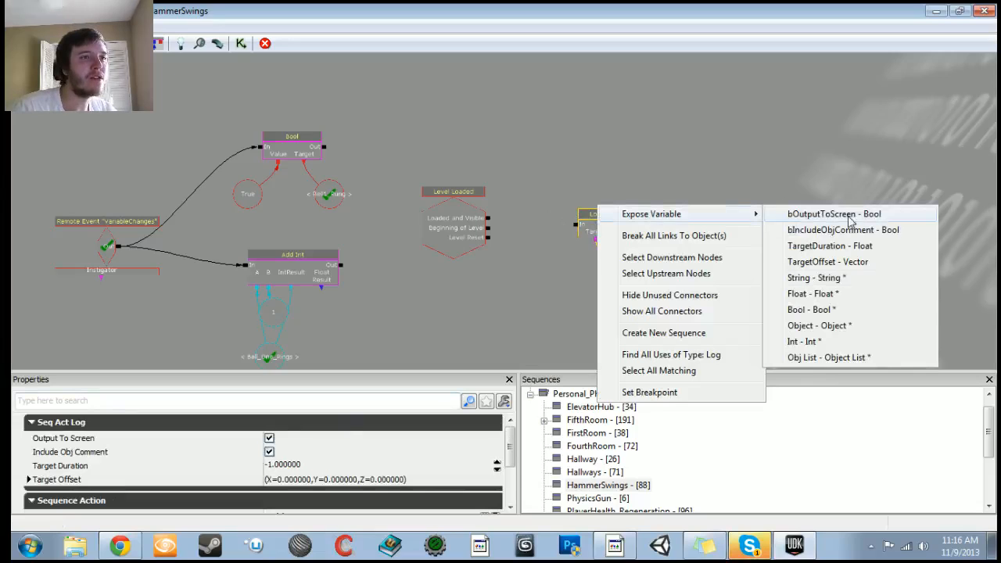
left_click(814, 310)
right_click(611, 238)
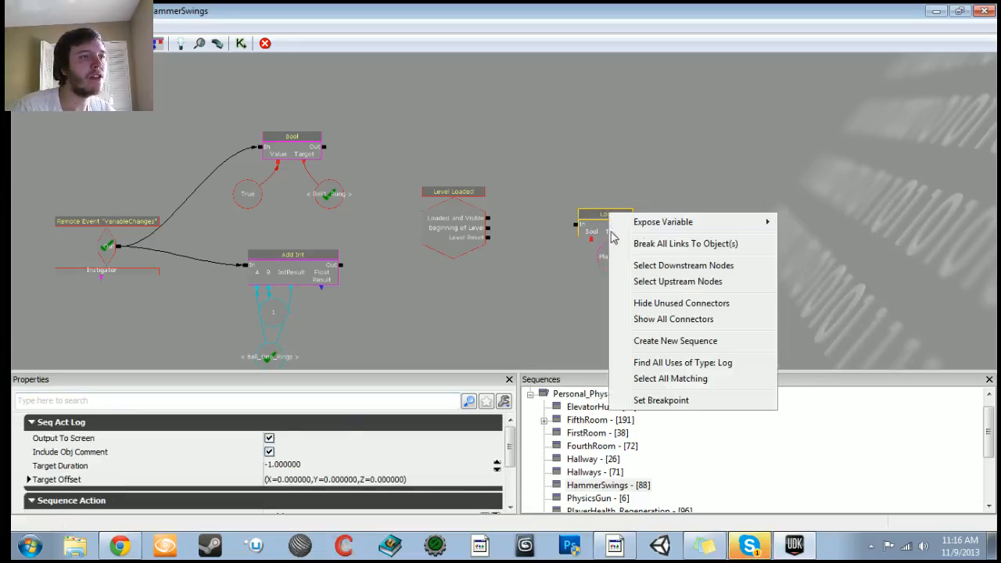
mouse_move(642, 225)
left_click(805, 337)
scroll(592, 254, "up", 3)
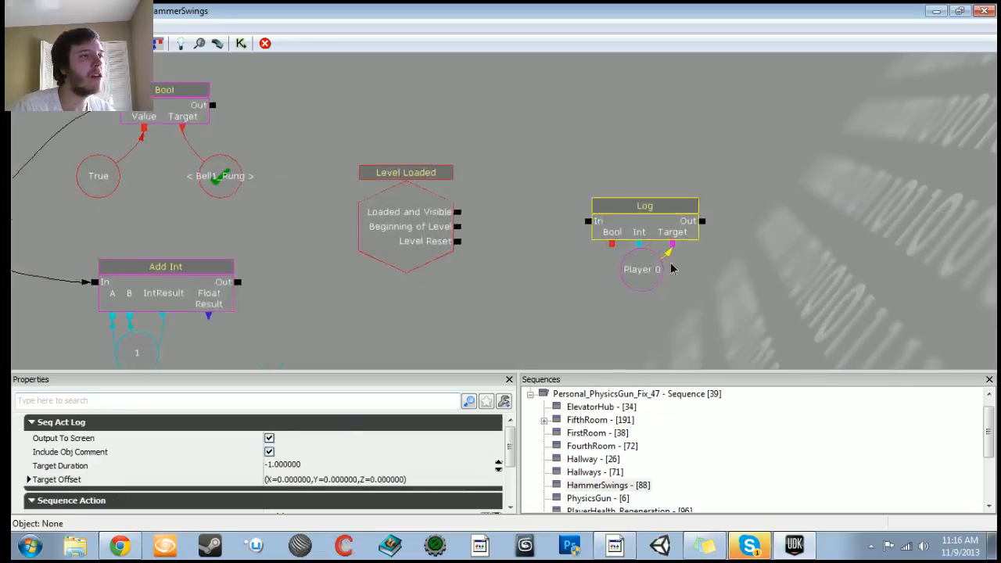
left_click(677, 262)
scroll(391, 288, "down", 1)
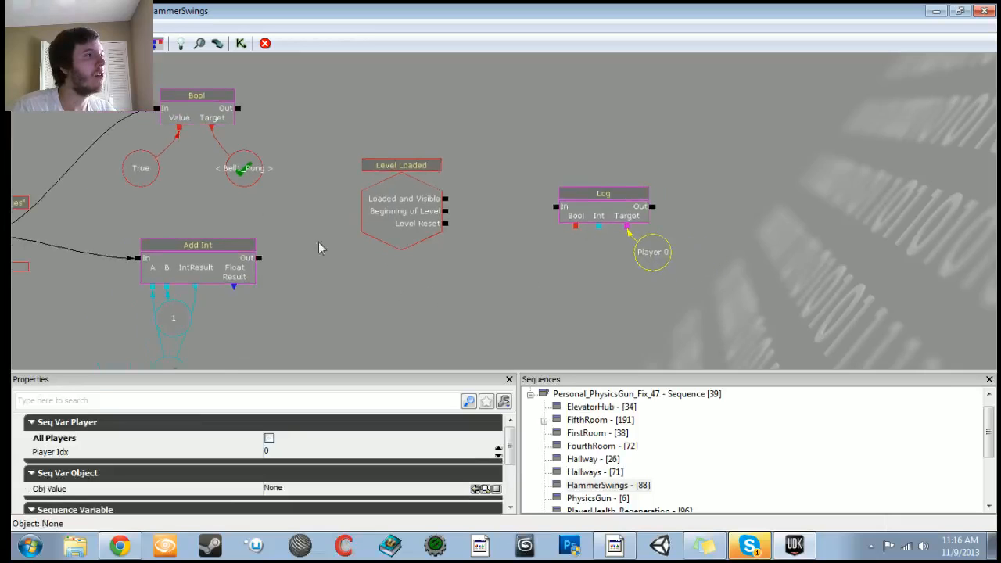
Step: Paste a copy of the Bell1_Rung variable onto the Log's Bool and wire Level Loaded's Loaded and Visible to the Log's In
left_click(234, 165)
key("ctrl+c")
key("ctrl+v")
left_click_drag(519, 227, 551, 258)
left_click(525, 246)
left_click_drag(445, 198, 554, 208)
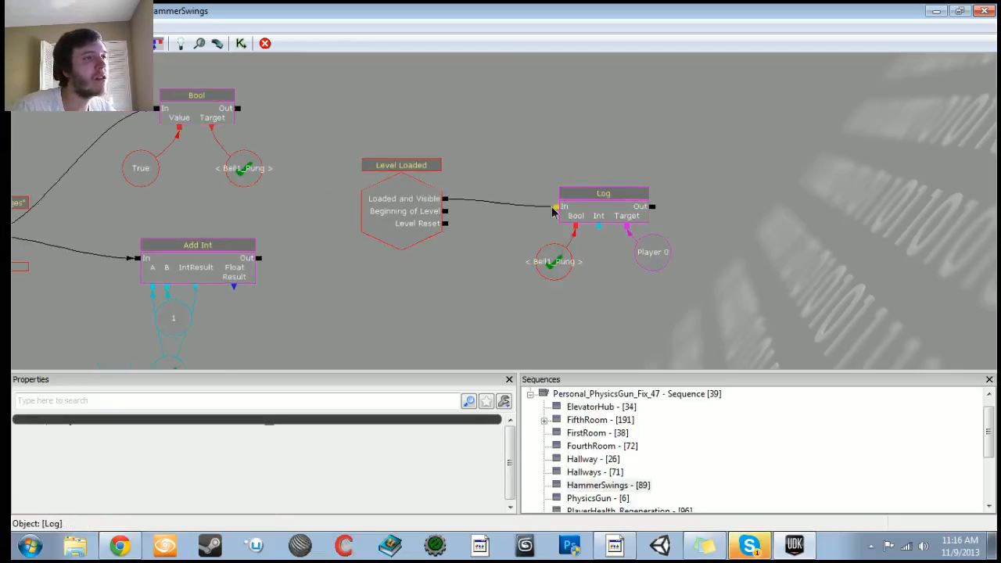
Step: Set the Log's output activate delay to 1
right_click(658, 216)
left_click(712, 313)
type("1")
key("Return")
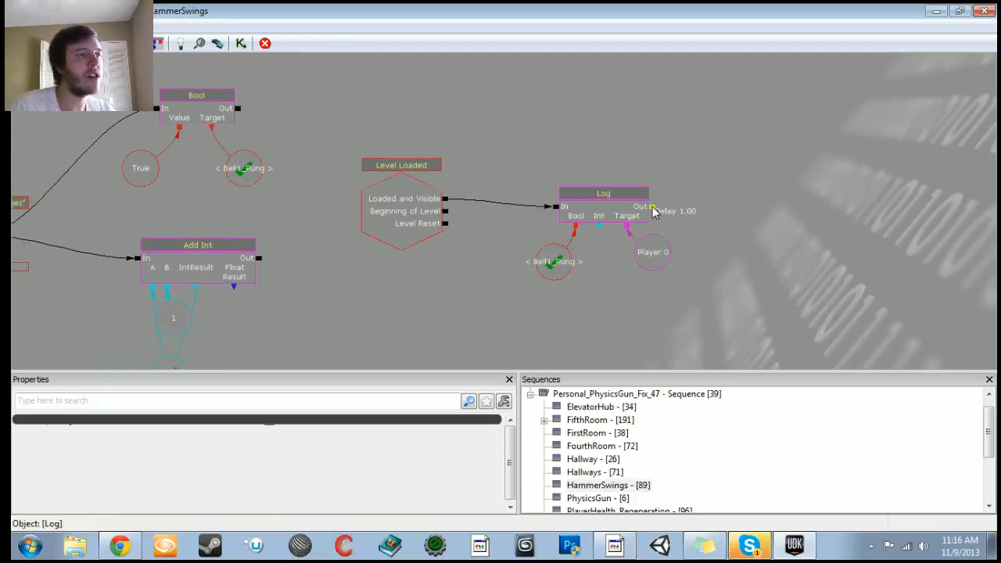
Step: Copy the Bell_One_Rings named variable and connect the copy to the Log's Int input
left_click_drag(282, 316, 349, 251)
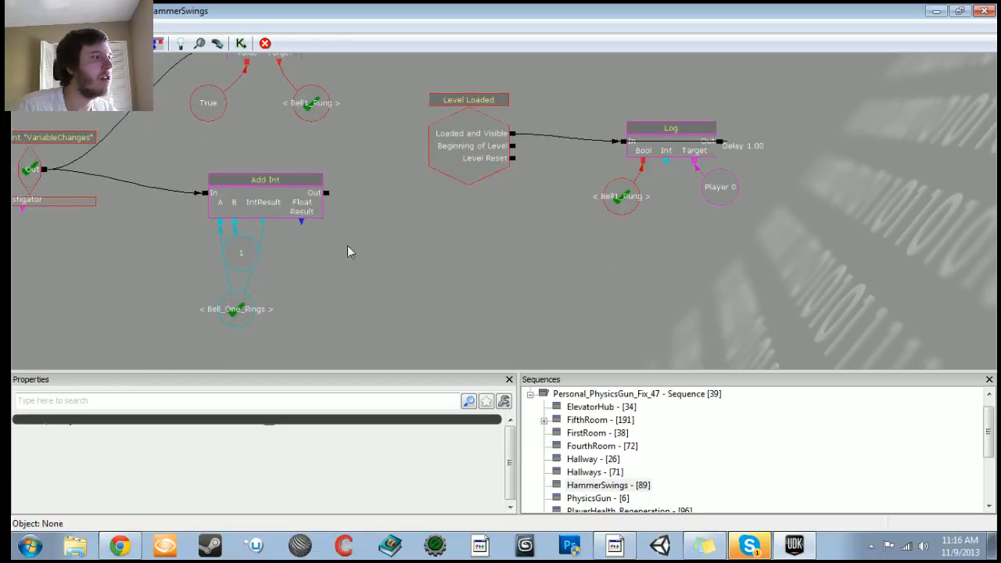
left_click(239, 310)
key("ctrl+c")
key("ctrl+v")
left_click_drag(523, 239, 675, 220, "ctrl")
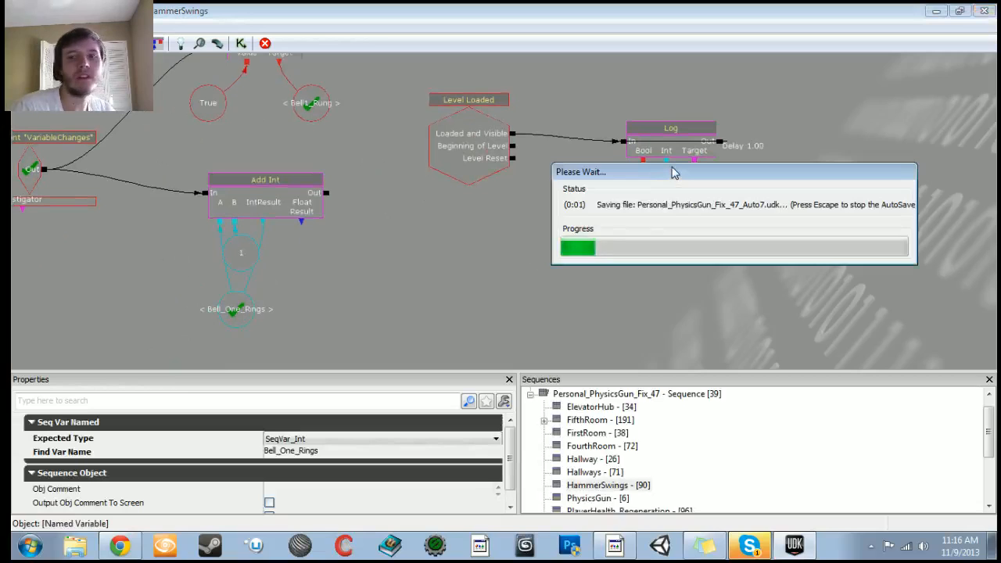
left_click_drag(667, 162, 673, 224)
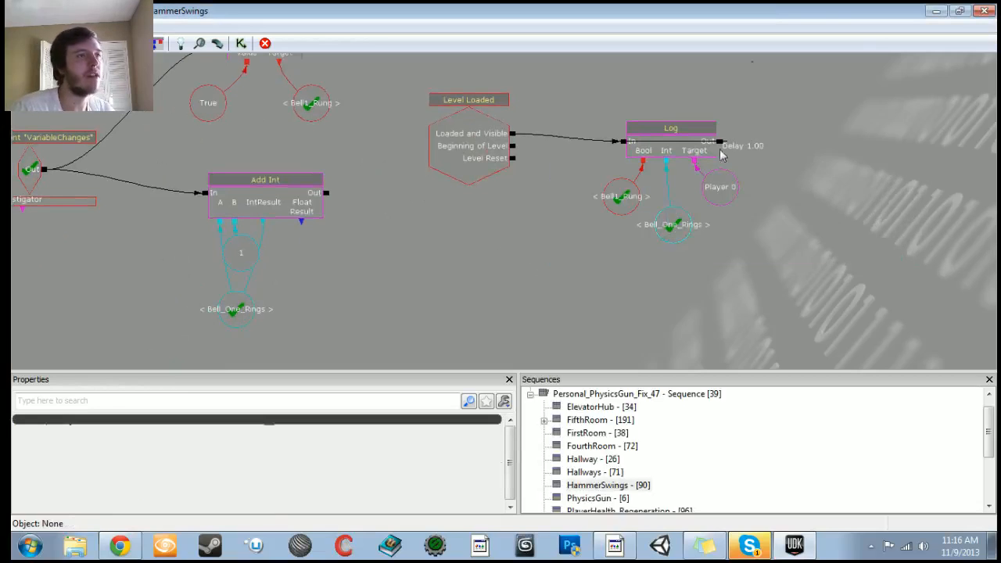
Step: Minimize Kismet and play the level from a spot on the room's floor
left_click(936, 11)
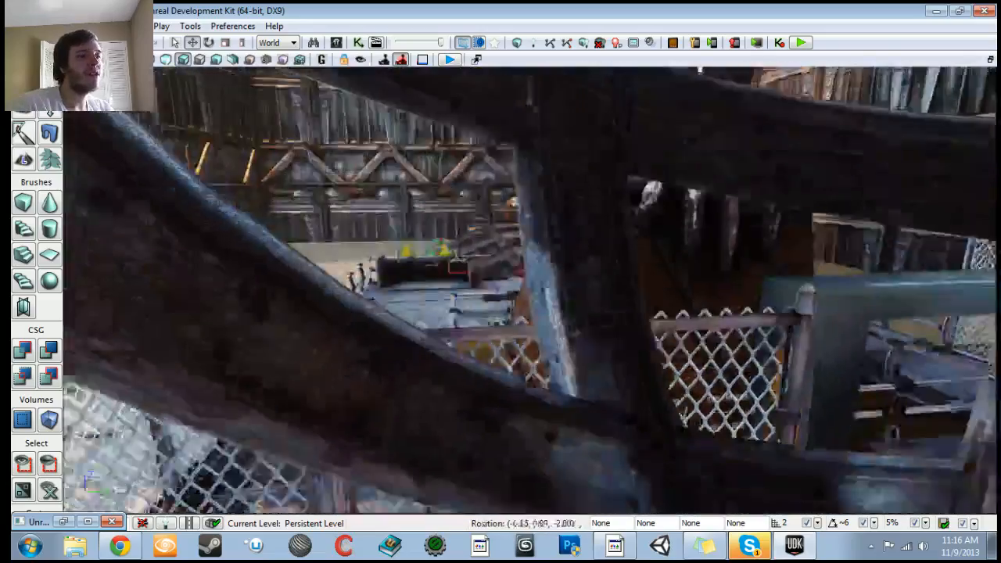
right_click_drag(529, 289, 520, 379)
left_click_drag(547, 258, 528, 391)
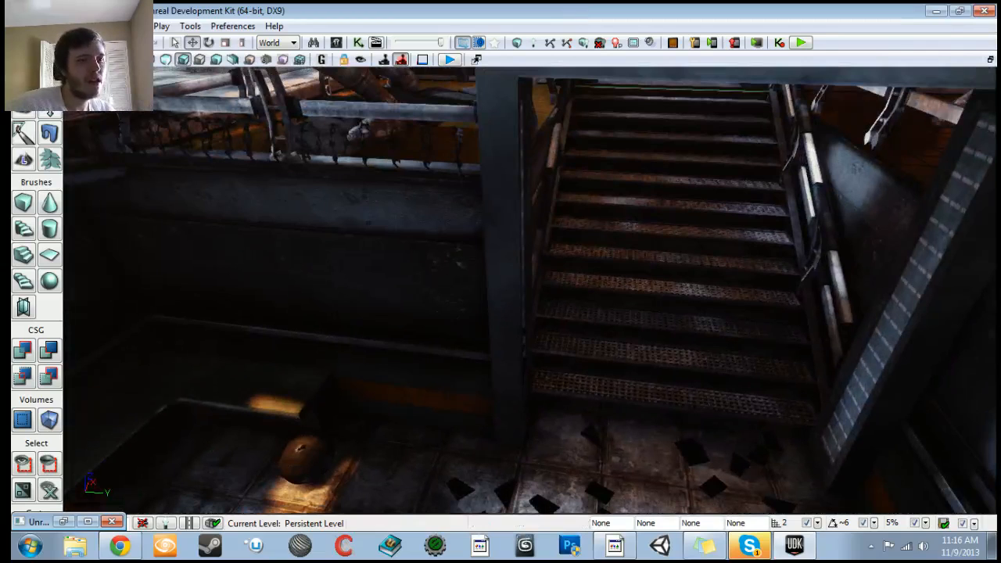
left_click(924, 546)
left_click_drag(688, 313, 657, 423)
left_click(540, 429)
right_click(539, 429)
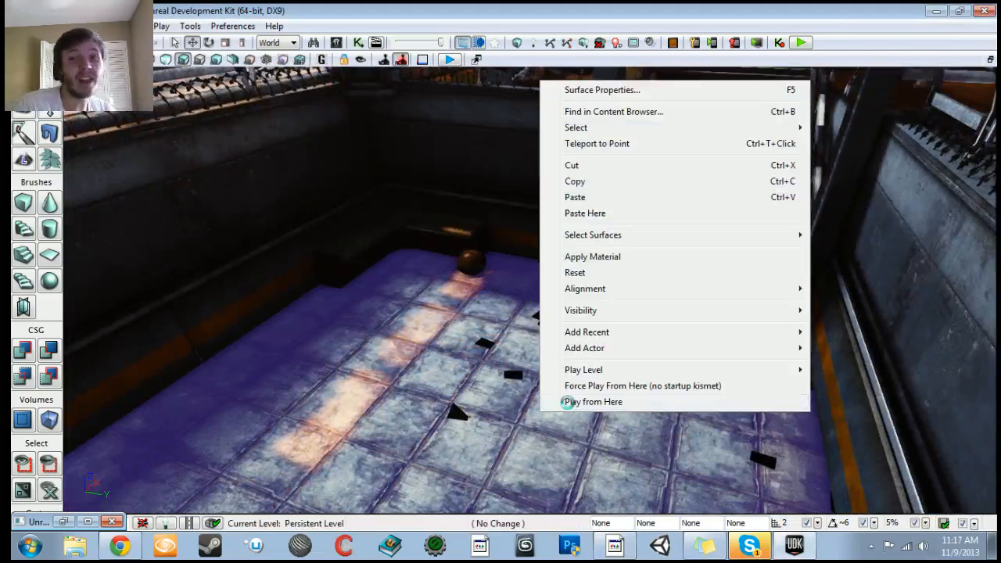
left_click(575, 402)
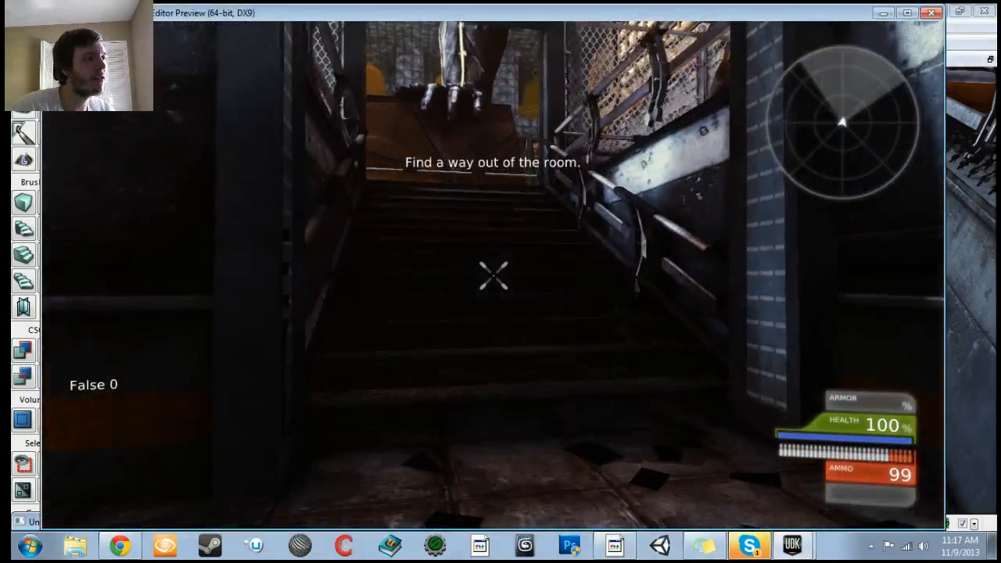
Step: Exit the play preview and play from the floor again
key("Escape")
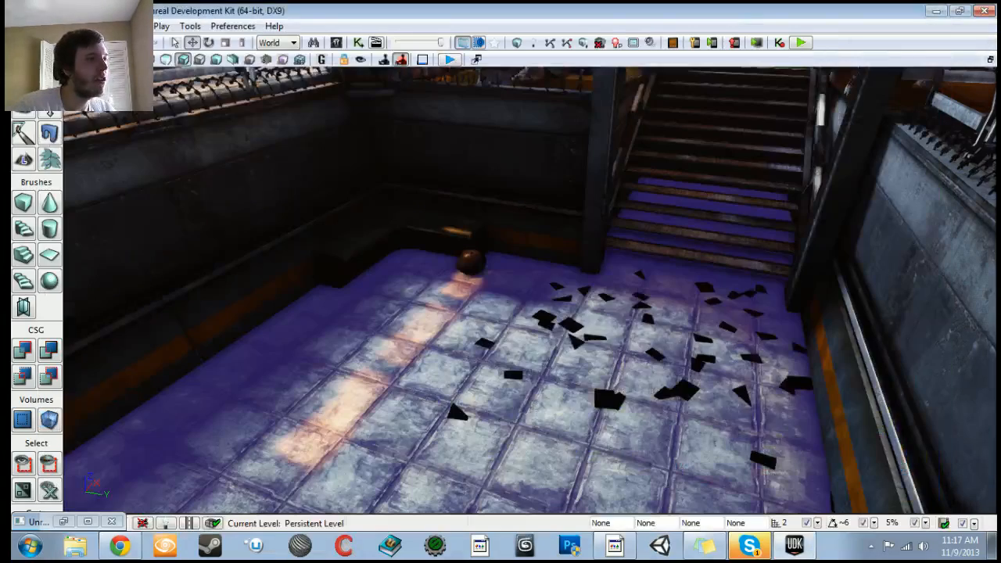
right_click(518, 455)
left_click(558, 444)
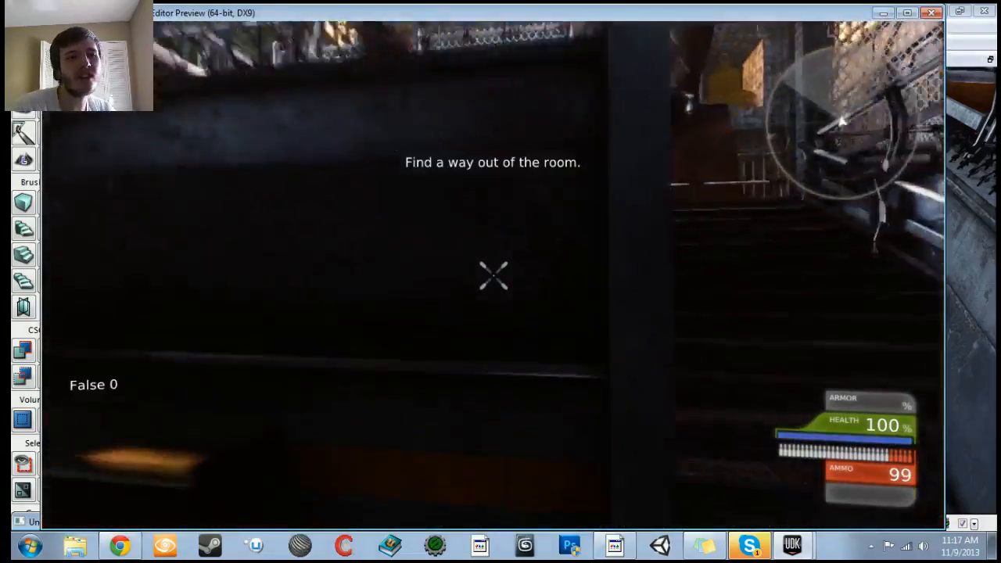
Step: Walk through the level, striking the bells to check the on-screen log output, and exit the preview
key("w")
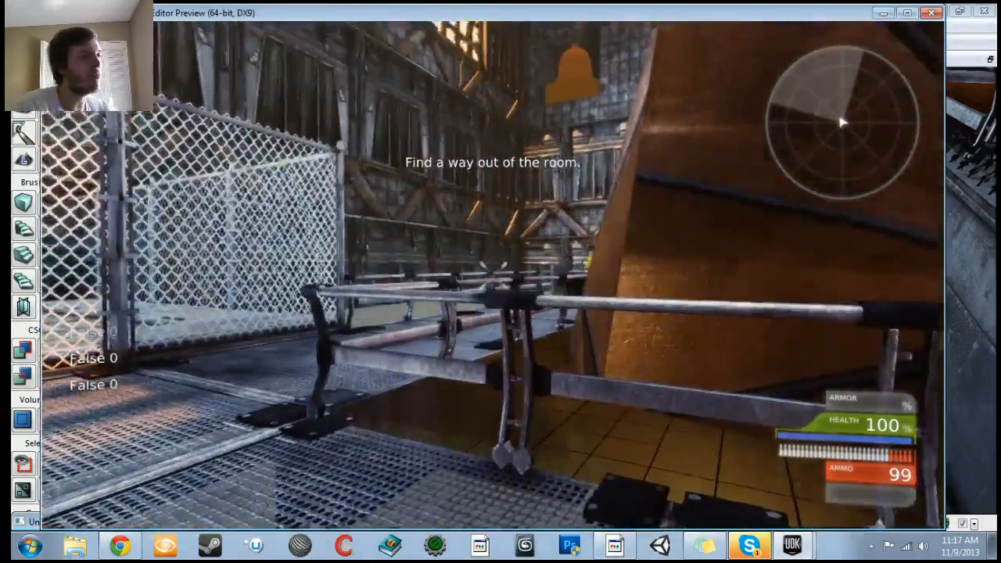
key("w")
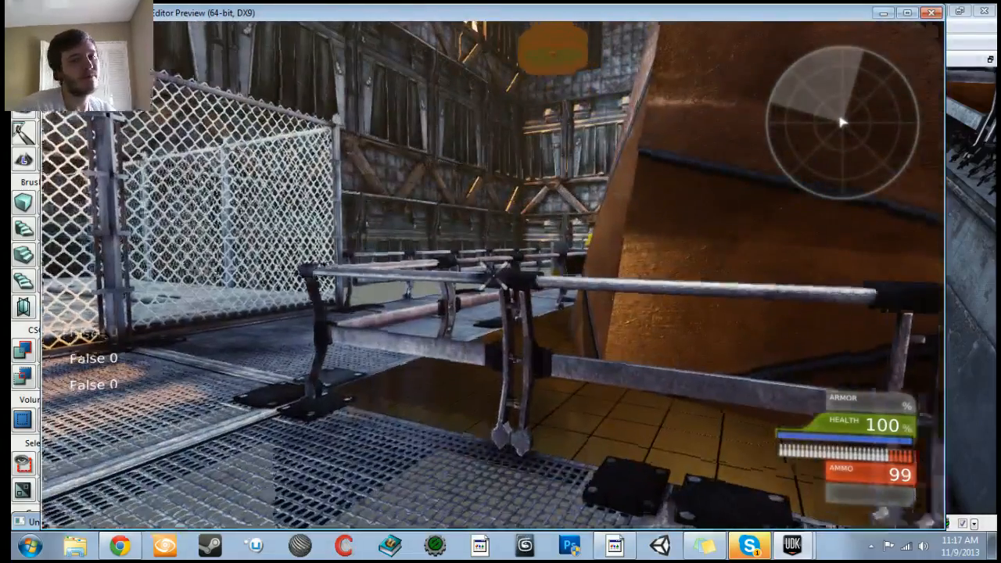
key("w")
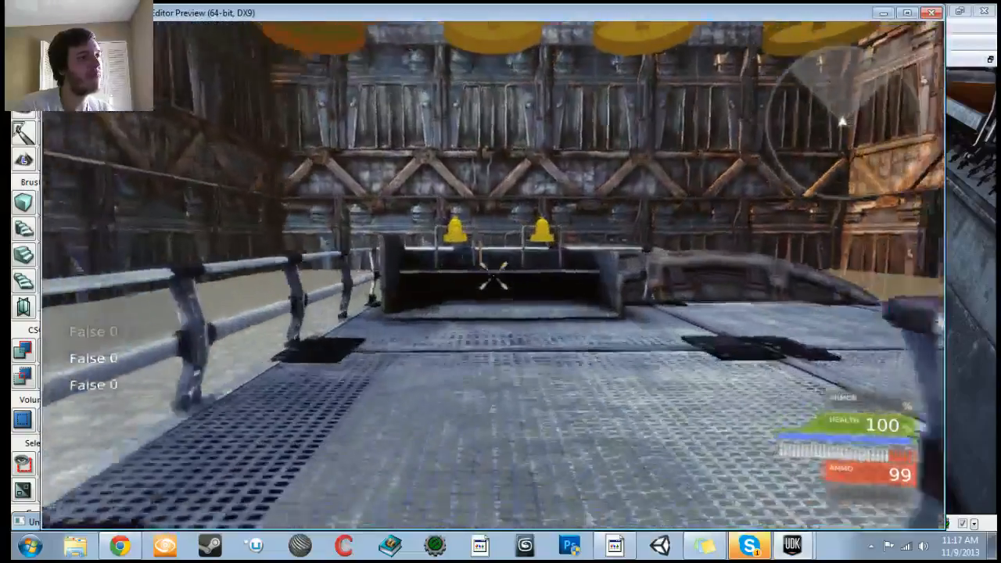
key("s")
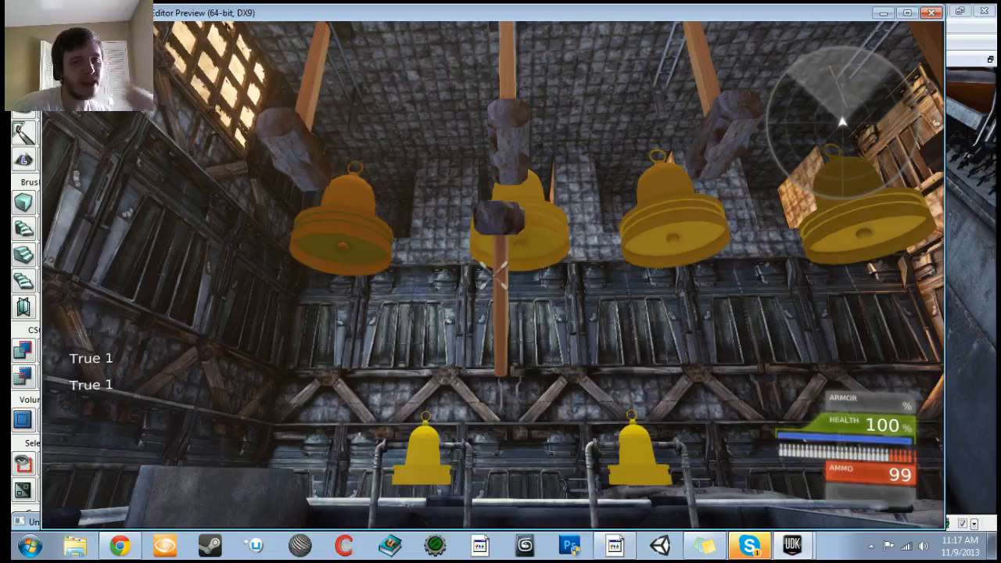
key("w")
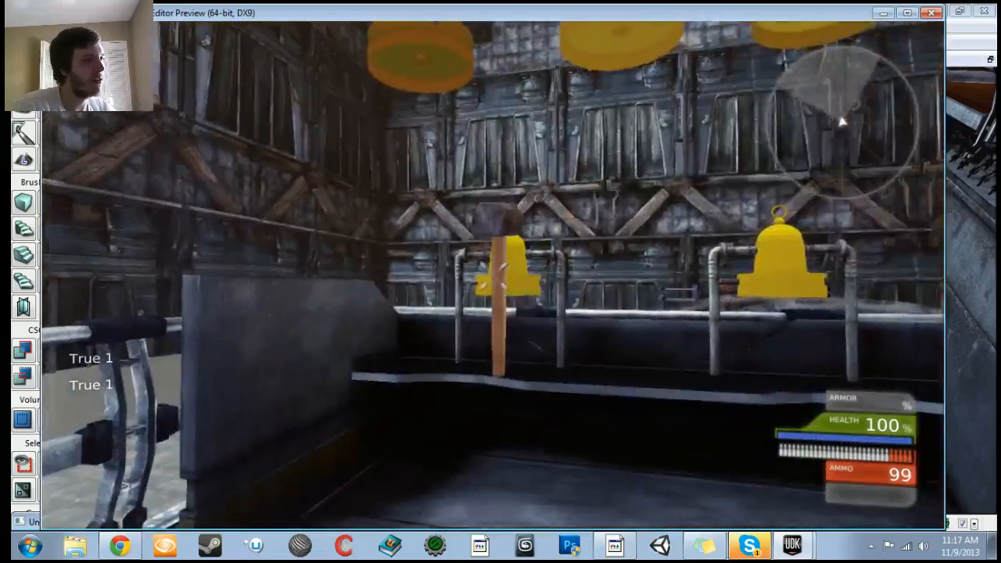
key("s")
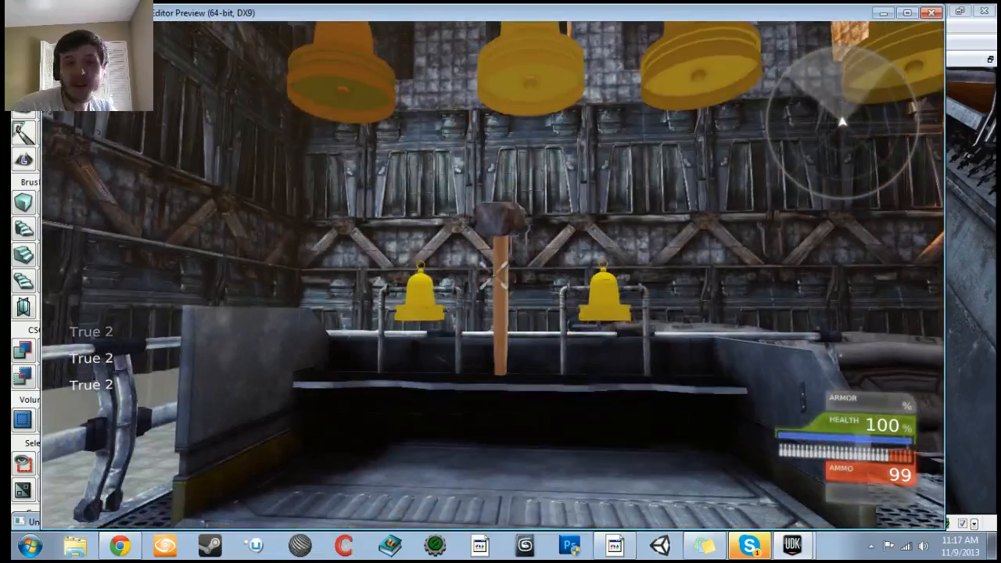
key("w")
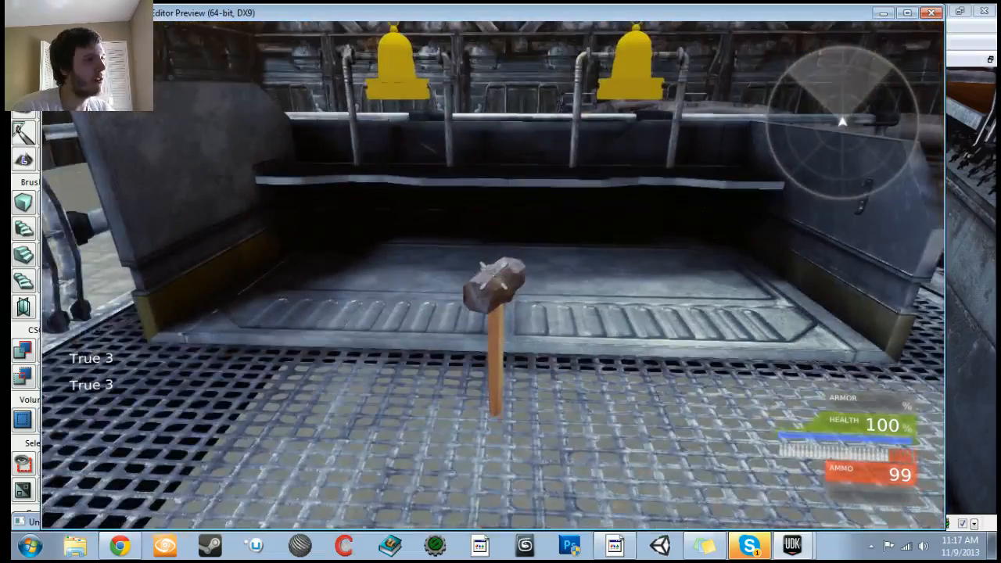
key("Escape")
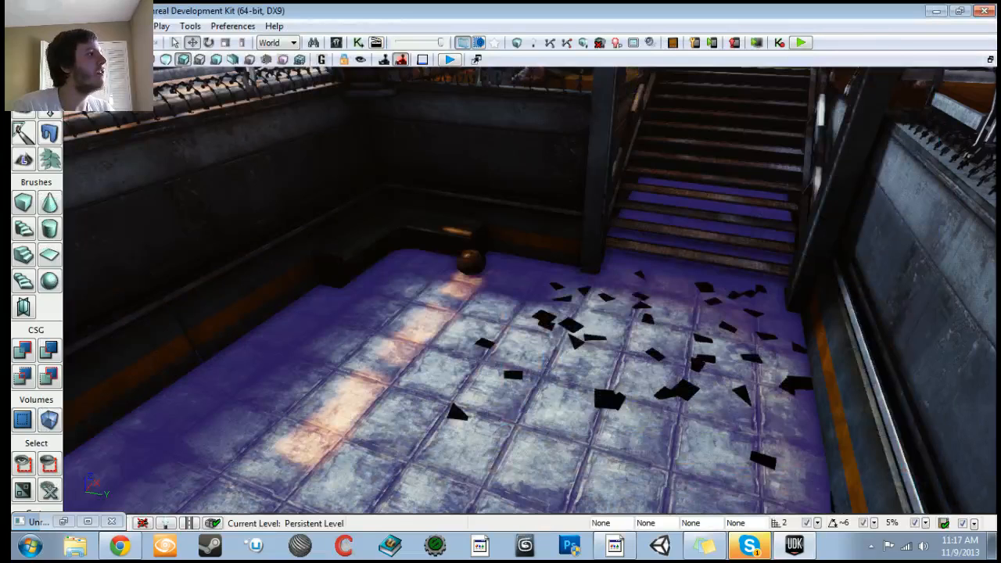
Step: Save the level under the new name Personal_PhysicsGun_Fix_48.udk
left_click(22, 26)
left_click(54, 97)
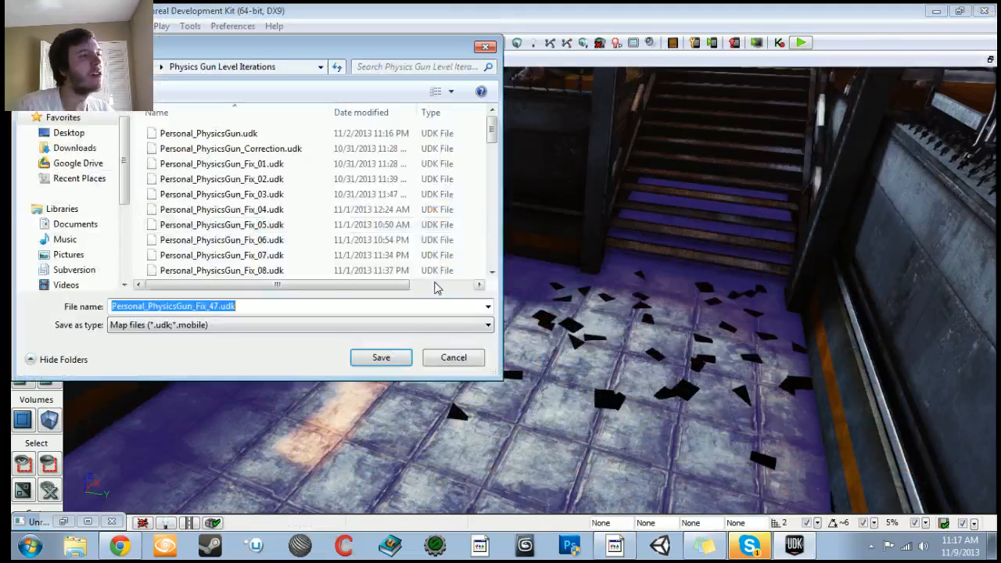
left_click(211, 306)
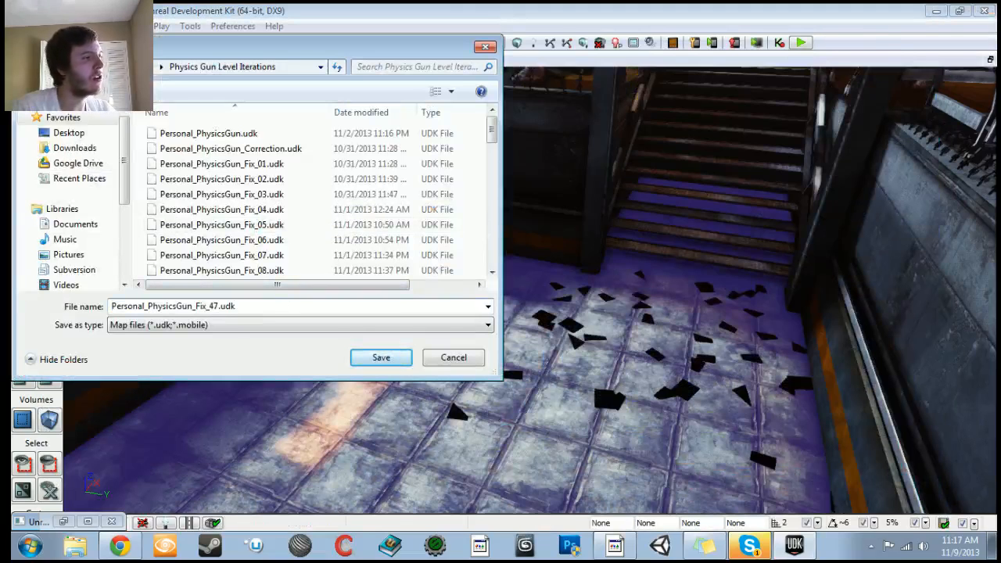
key("BackSpace")
type("8")
key("Return")
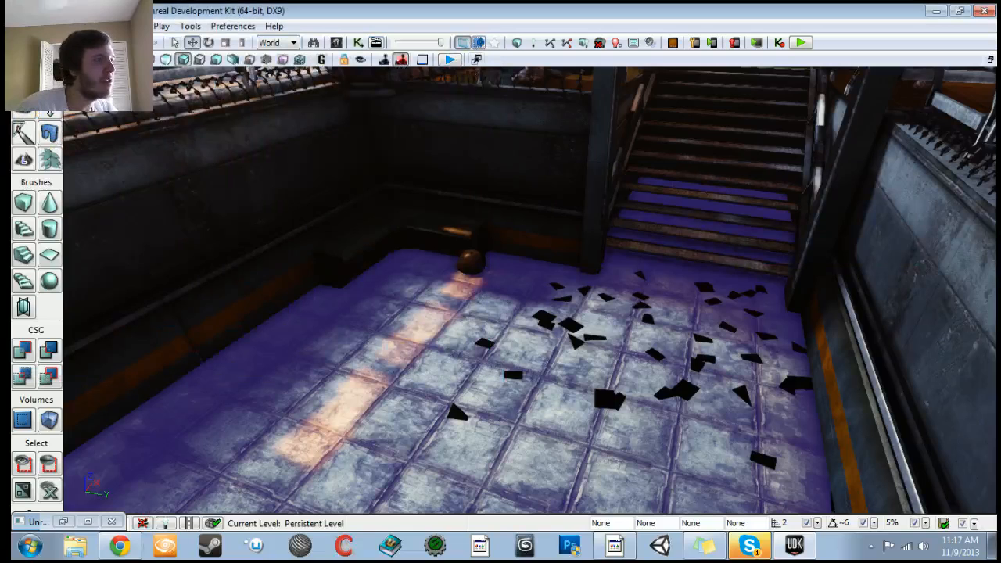
Step: Browse the HammerSwing sequence boxes to locate the Activate Remote Event nodes
scroll(329, 270, "down", 6)
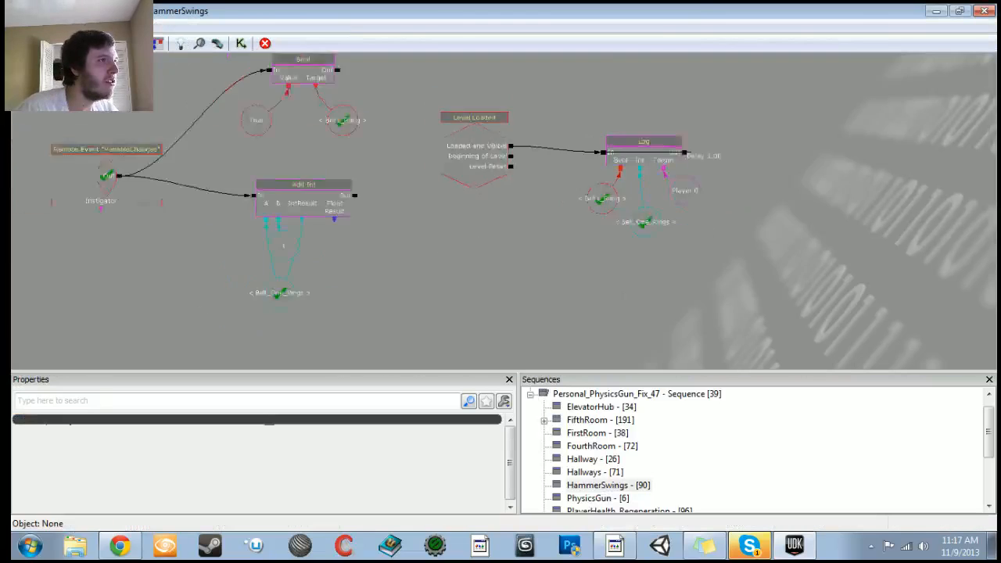
left_click_drag(566, 265, 596, 261)
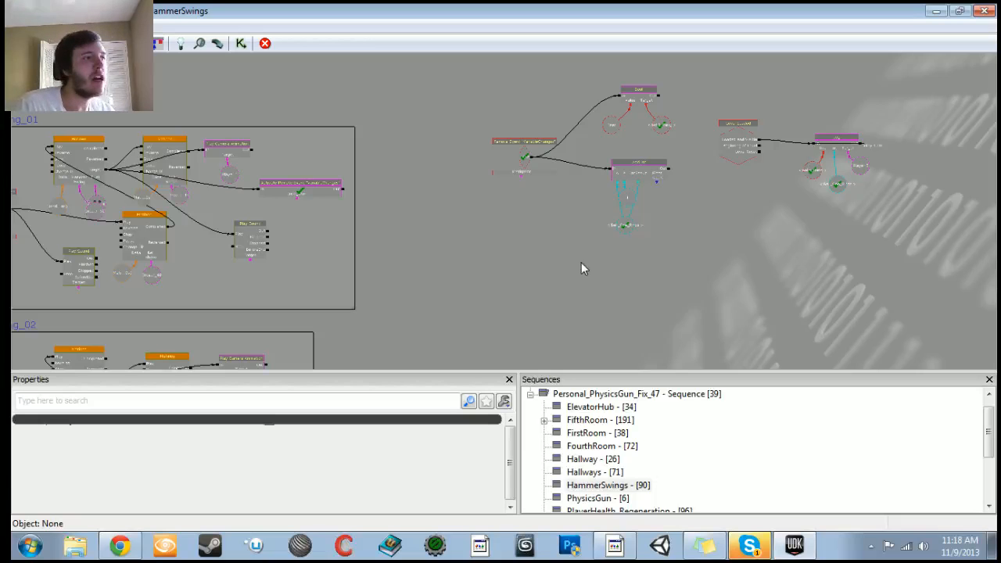
scroll(501, 257, "down", 2)
scroll(437, 201, "up", 1)
left_click_drag(437, 201, 448, 27)
left_click_drag(352, 297, 427, 294)
left_click_drag(463, 248, 742, 338)
scroll(618, 226, "up", 1)
left_click_drag(475, 334, 473, 240)
left_click_drag(295, 176, 345, 267, "ctrl+alt")
left_click_drag(316, 230, 297, 200, "ctrl")
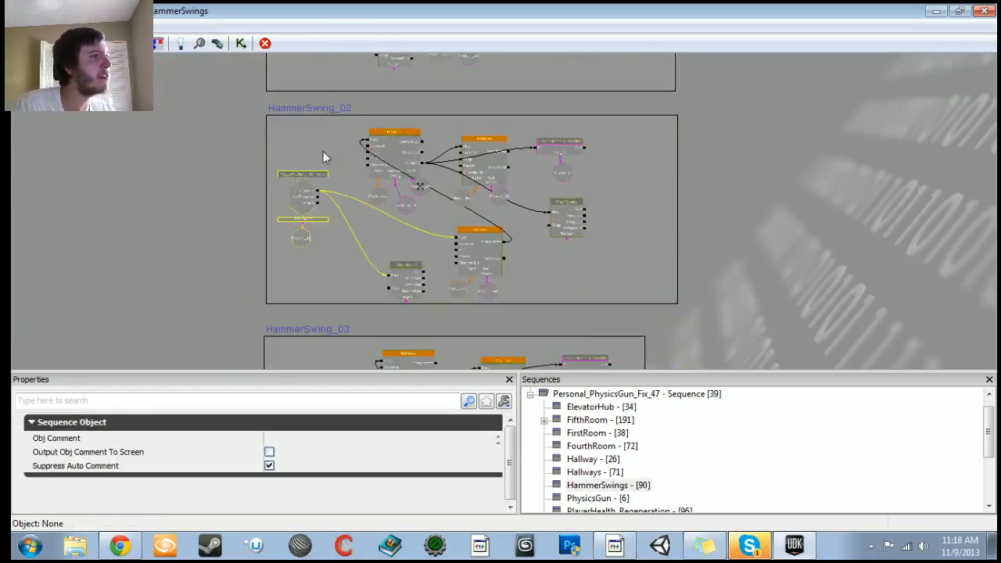
left_click_drag(341, 126, 602, 263, "ctrl+alt")
mouse_move(498, 248)
left_mouse_down("ctrl")
mouse_move(512, 247)
mouse_move(498, 247)
left_mouse_up("ctrl")
left_click(348, 139)
left_click_drag(349, 139, 536, 301, "ctrl+alt")
mouse_move(496, 258)
left_mouse_down("ctrl")
mouse_move(536, 254)
mouse_move(500, 258)
left_mouse_up("ctrl")
left_click_drag(573, 221, 487, 306, "ctrl")
scroll(488, 306, "down", 1)
scroll(487, 306, "up", 3)
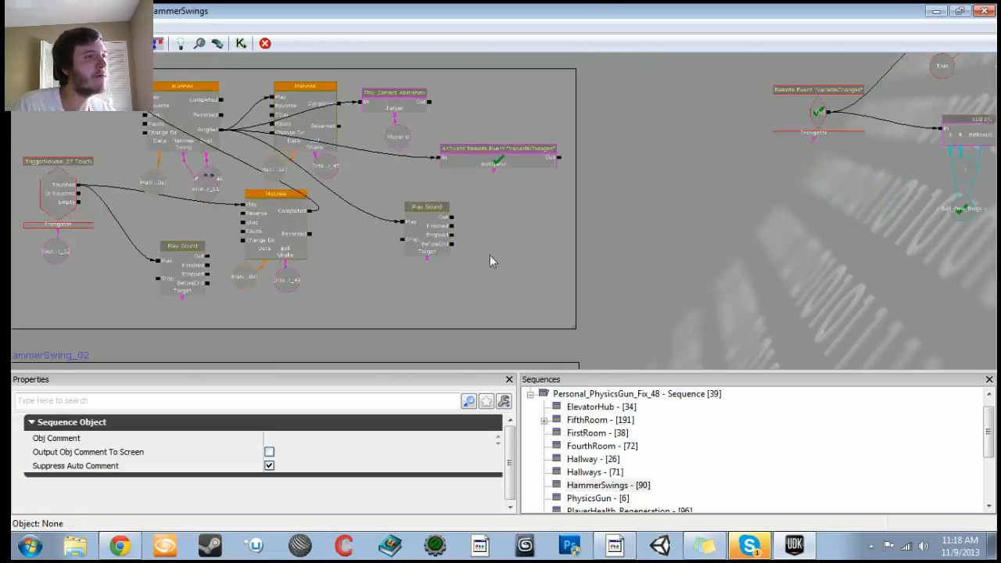
Step: Paste a copy of the Activate Remote Event node into the next hammer swing box
left_click(499, 149)
key("ctrl+v")
scroll(472, 274, "down", 3)
left_click_drag(471, 274, 490, 338)
scroll(491, 336, "up", 3)
left_click_drag(508, 293, 496, 155)
left_click_drag(501, 81, 498, 280)
scroll(495, 235, "up", 3)
left_click_drag(494, 201, 485, 290)
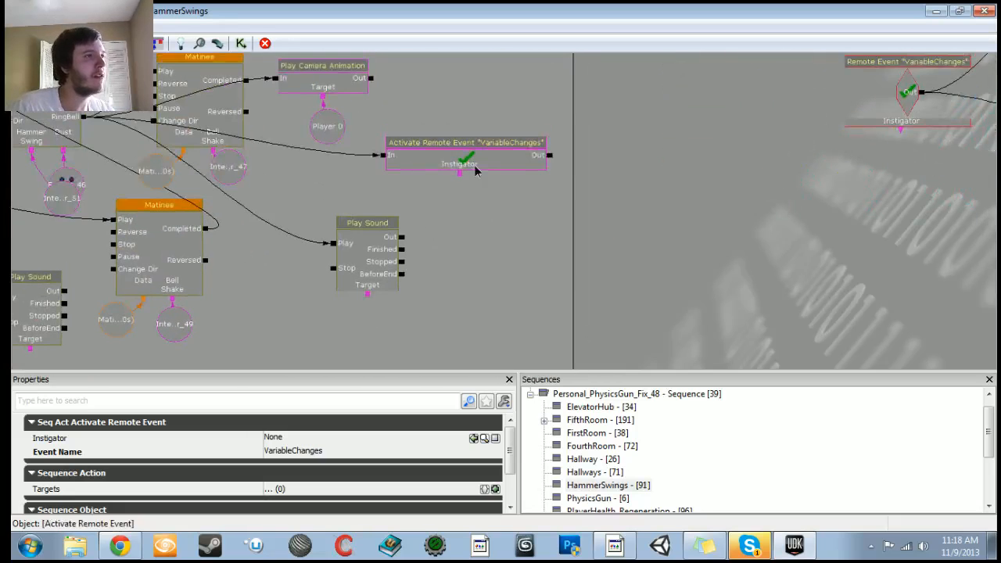
Step: Rename the first hammer swing's Activate Remote Event to VariableChanges_01
left_click(352, 460)
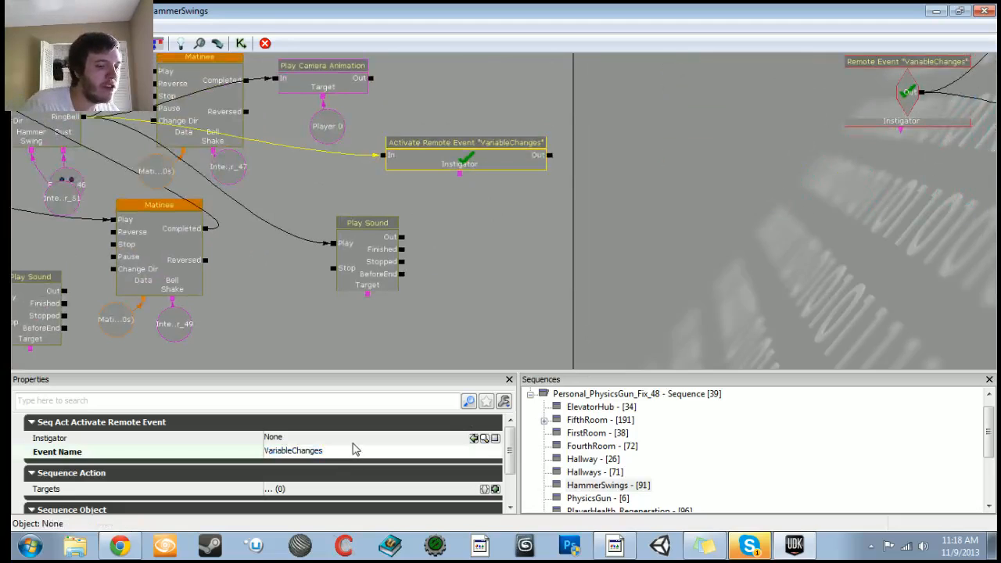
type("_01")
key("Return")
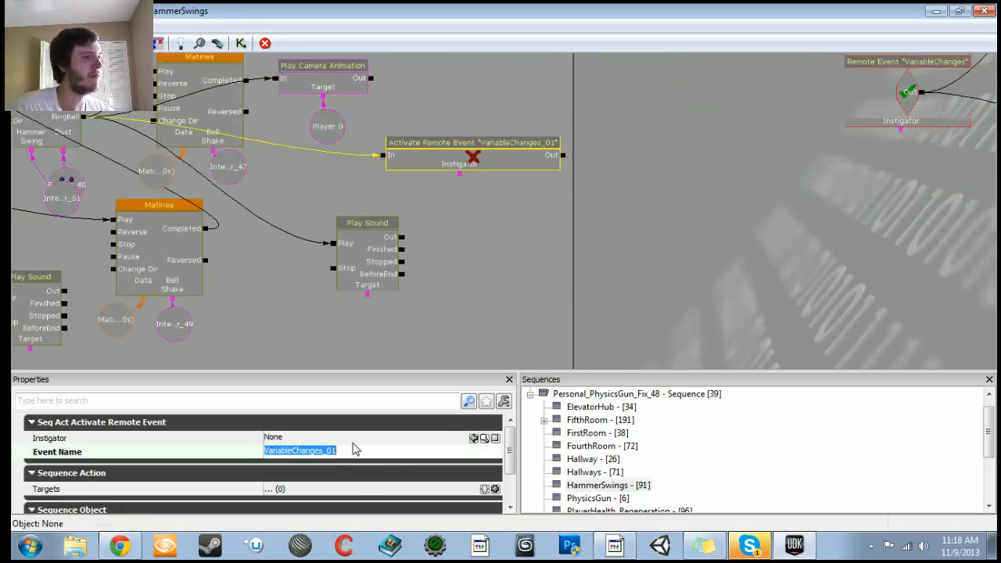
Step: Rename the matching Remote Event node's event name to VariableChanges_01
scroll(642, 213, "down", 2)
left_click_drag(671, 209, 526, 239)
left_click(697, 145)
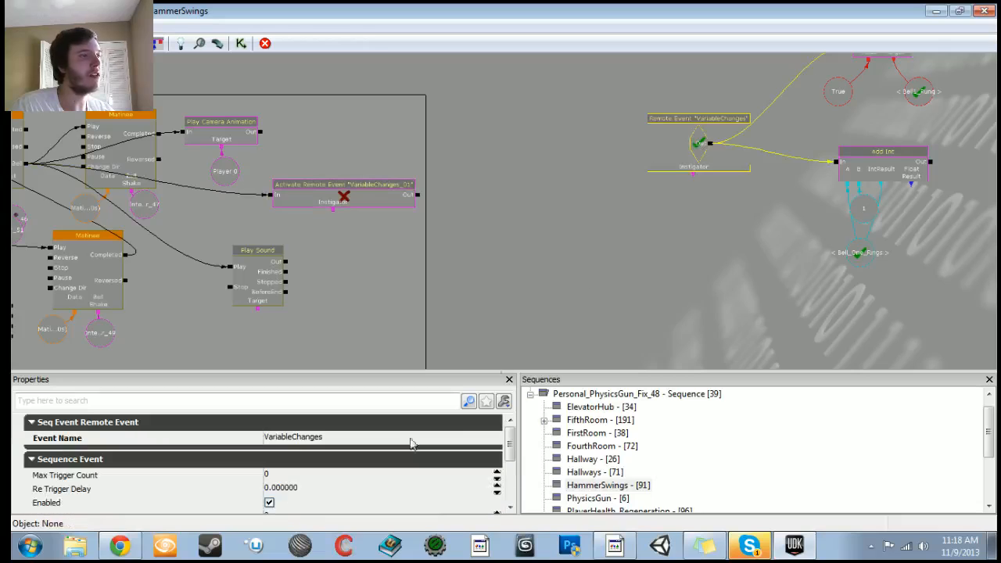
left_click(415, 436)
type("_01")
key("Return")
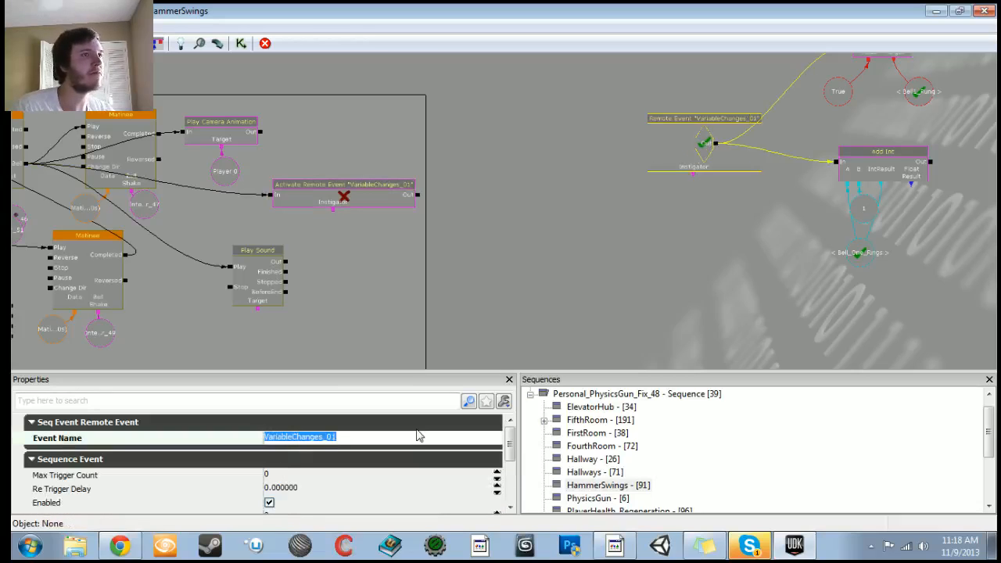
Step: Rename the copied Activate Remote Event's event name to VariableChanges_02
left_click(328, 195)
left_click(329, 195)
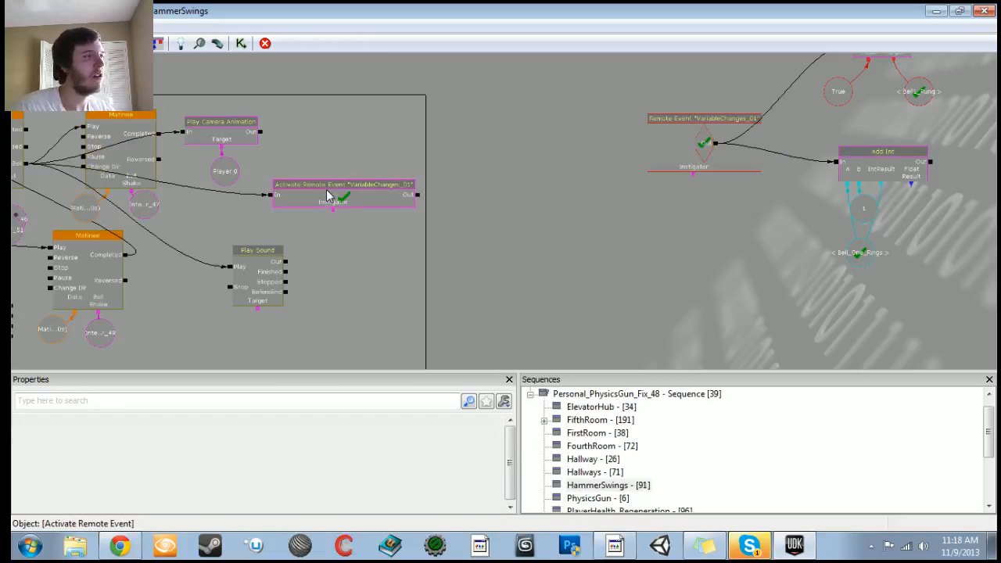
scroll(326, 259, "down", 4)
left_click_drag(326, 259, 330, 60)
scroll(330, 59, "up", 4)
left_click(347, 187)
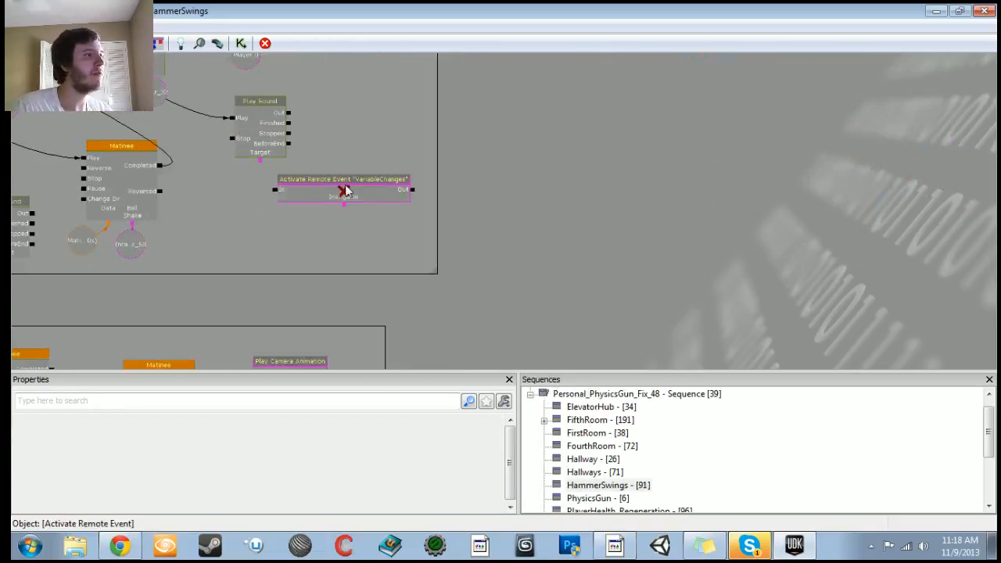
left_click(331, 454)
left_click(332, 454)
type("_0")
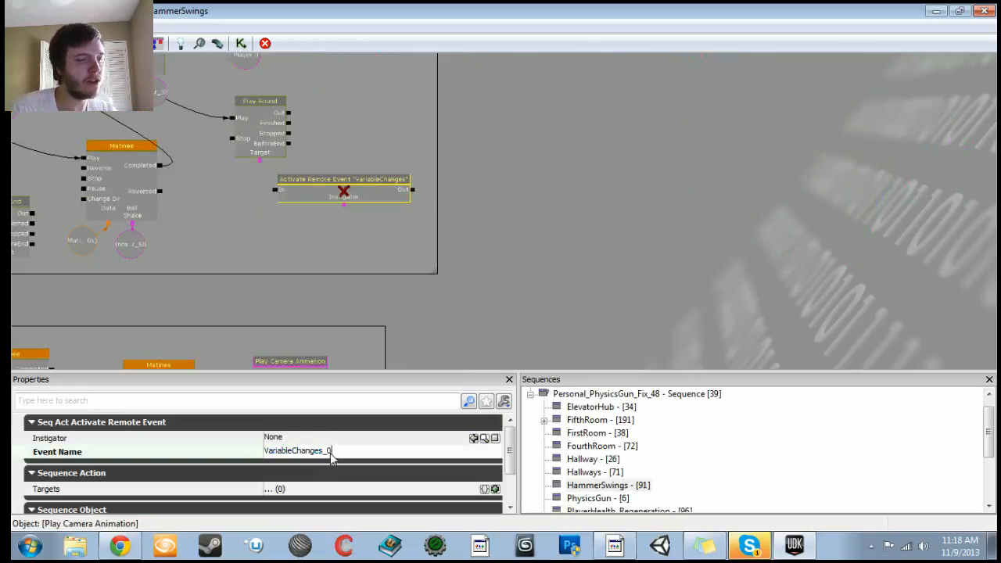
type("2")
key("Return")
Step: Connect the second hammer swing Matinee's ring output to the VariableChanges_02 activator
scroll(295, 183, "down", 3)
left_click_drag(199, 126, 204, 270)
scroll(232, 360, "down", 1)
left_click_drag(232, 338, 232, 352)
scroll(244, 278, "up", 4)
left_click_drag(250, 266, 288, 190)
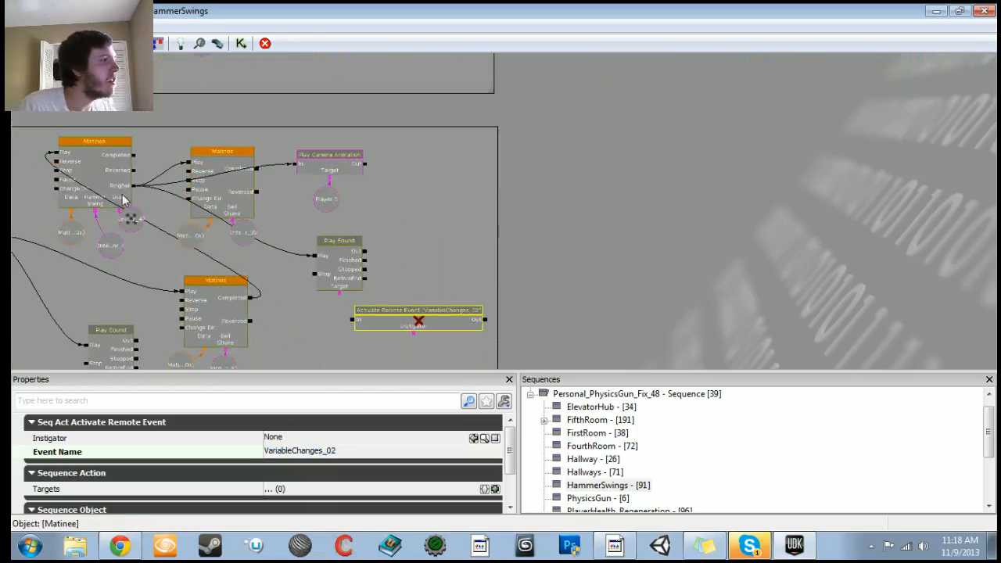
left_click(138, 197)
scroll(323, 217, "down", 4)
left_click_drag(556, 209, 369, 347)
Step: Duplicate the Remote Event, Bool, Add Int and Log group and rename the copied Remote Event to VariableChanges_02
left_click_drag(397, 127, 700, 250, "ctrl+alt")
key("ctrl+c")
key("ctrl+v")
left_click_drag(581, 302, 446, 286)
left_click_drag(523, 291, 598, 175)
scroll(368, 266, "up", 5)
left_click(428, 164)
left_click(349, 439)
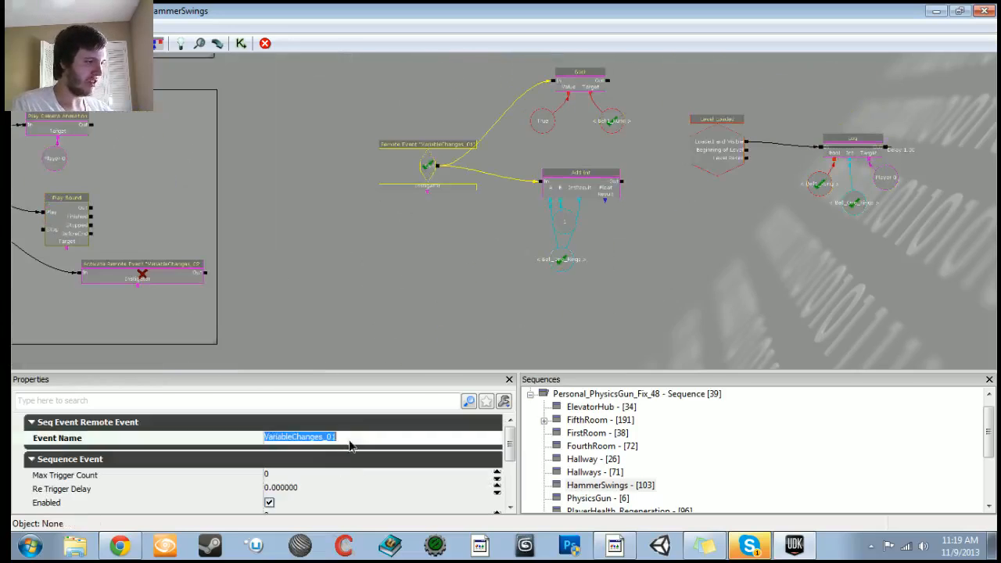
type("2")
key("Return")
left_click_drag(310, 194, 362, 175)
left_click(207, 260)
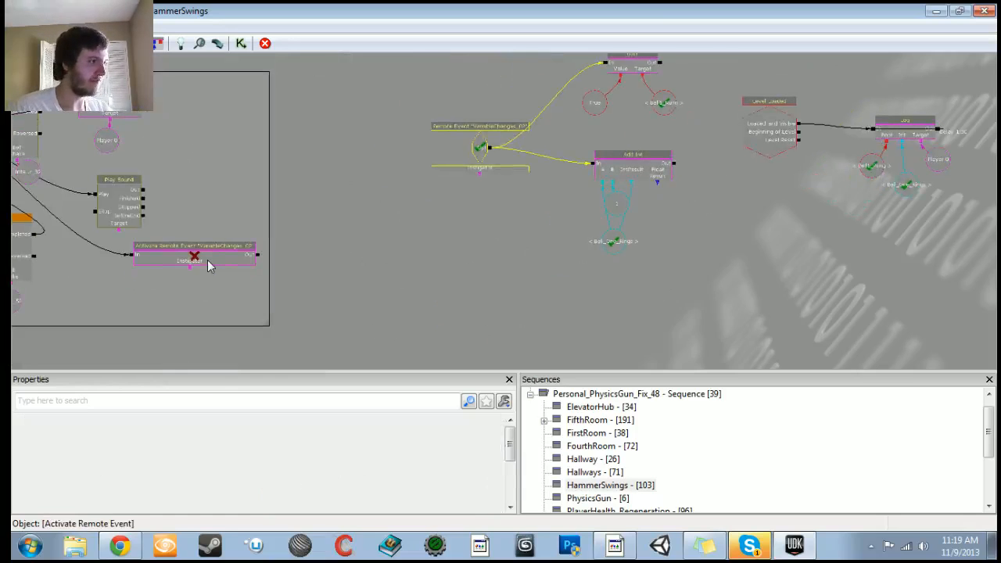
key("Delete")
left_click_drag(477, 228, 299, 319)
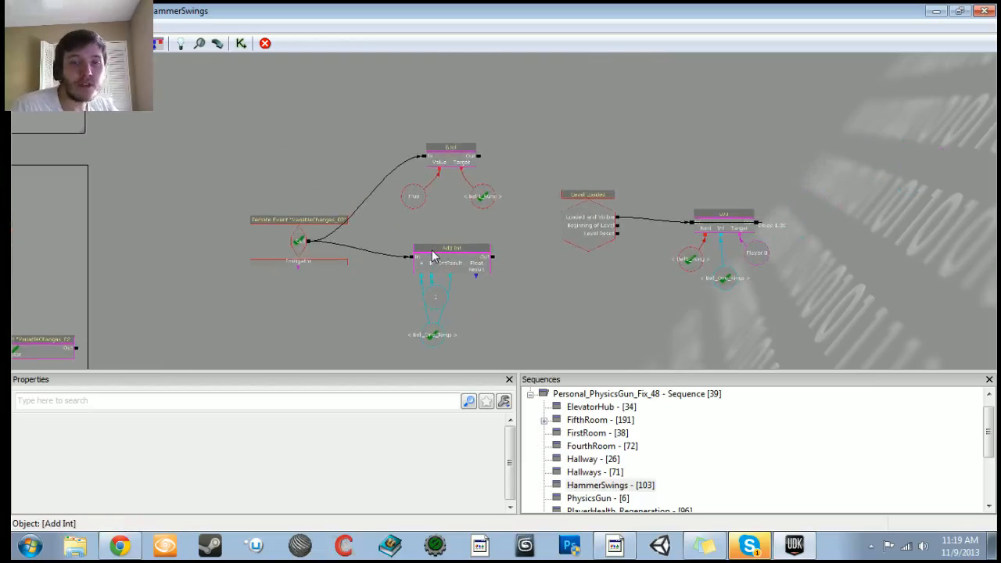
Step: Set the copied Bool's target named variable to Bell2_Rung
scroll(371, 283, "up", 3)
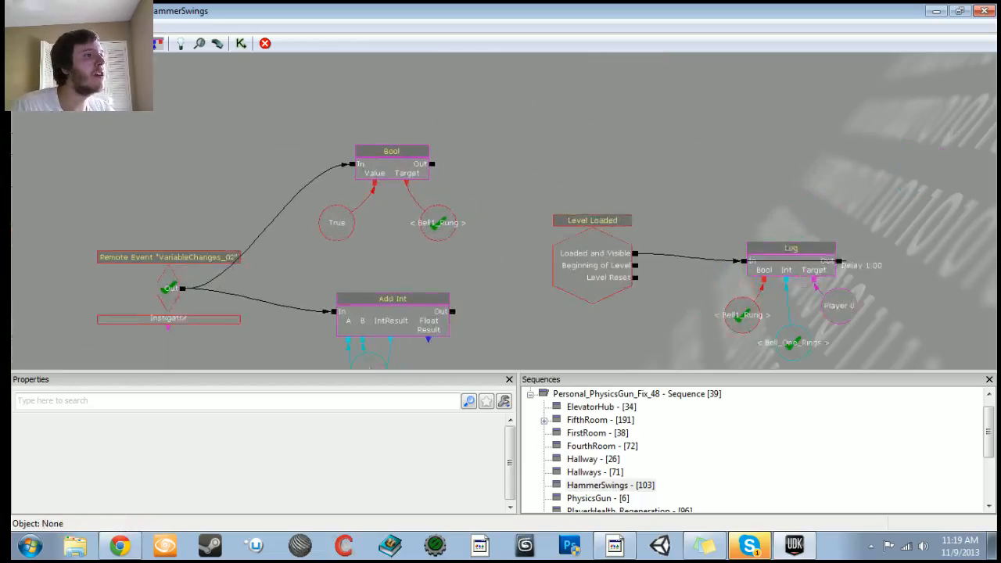
left_click(435, 223)
double_click(282, 453)
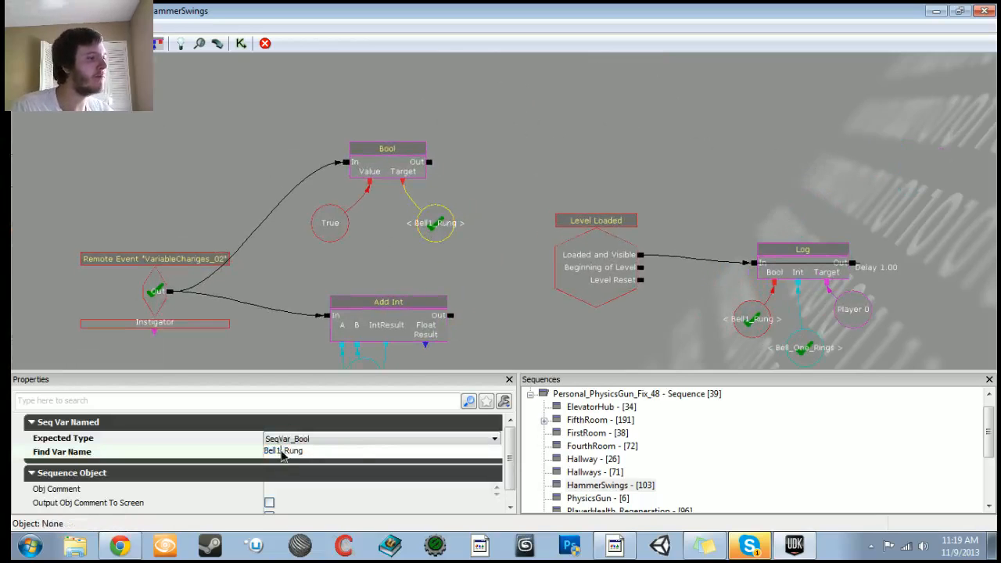
key("BackSpace")
type("2")
key("Return")
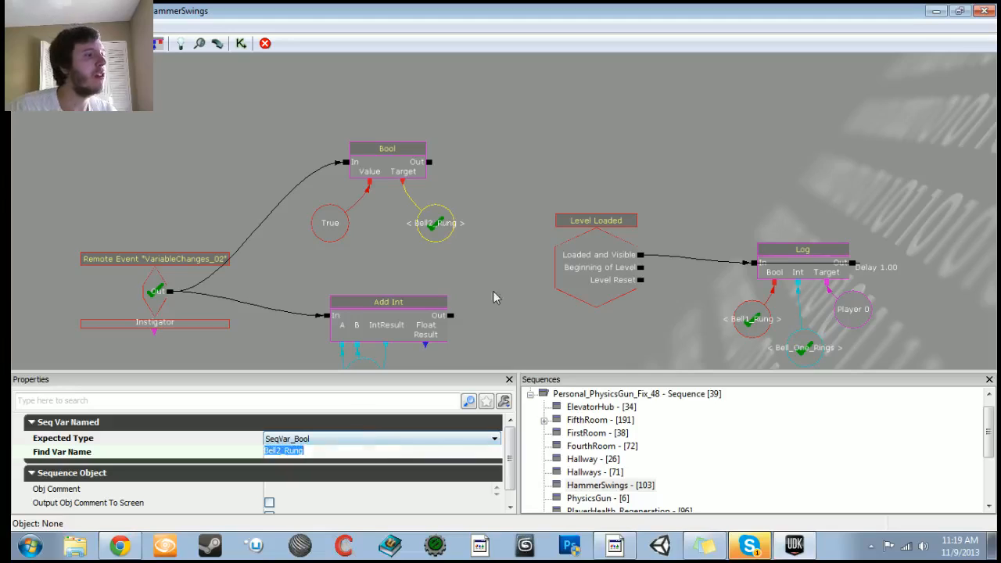
Step: Change the copied Add Int's named variable to Bell_Two_Rings
left_click_drag(494, 293, 495, 215)
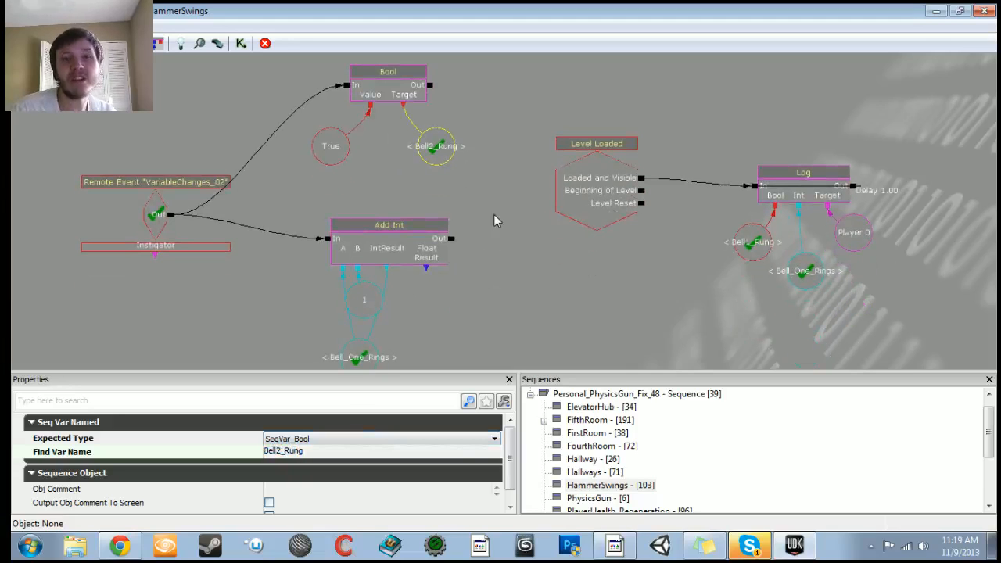
left_click_drag(495, 282, 495, 188)
left_click(362, 264)
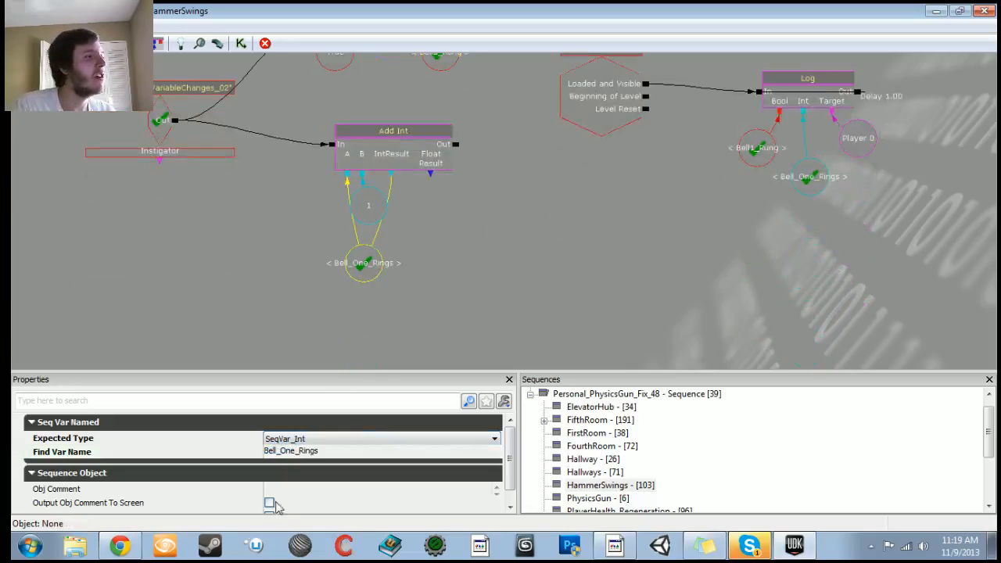
double_click(284, 461)
left_click(284, 424)
left_click(289, 452)
left_click_drag(295, 453, 280, 453)
type("Two")
key("Return")
Step: Set the copied Log's Bool named variable to Bell2_Rung
left_click_drag(715, 198, 598, 288)
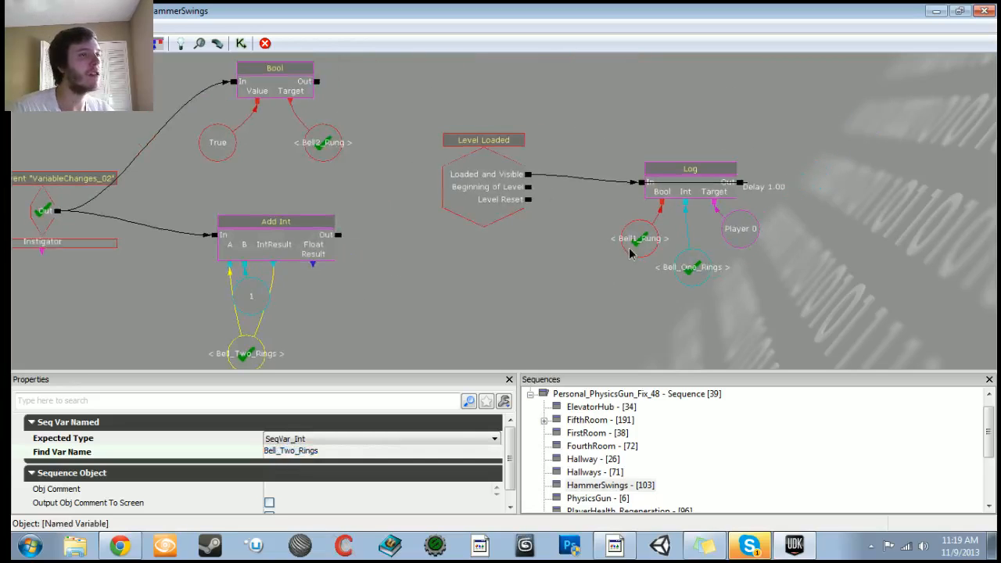
left_click(639, 239)
left_click(281, 453)
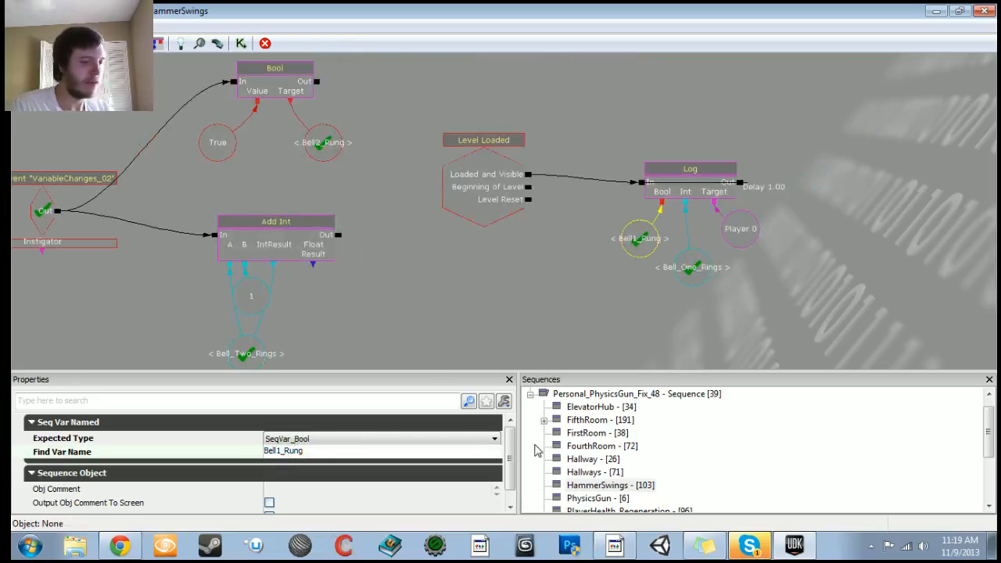
type("2")
key("Return")
Step: Set the copied Log's Int named variable to Bell_Two_Rings
left_click(692, 269)
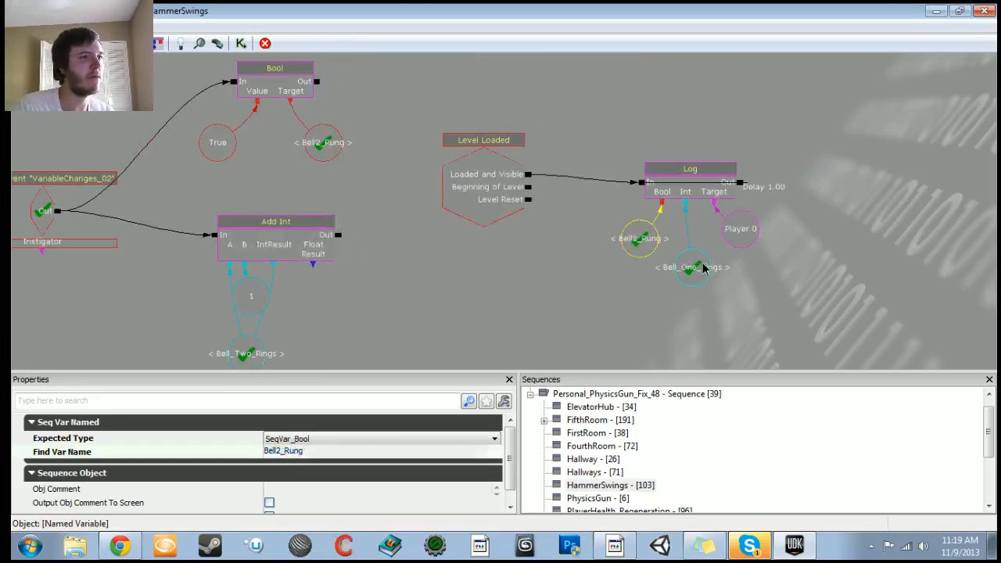
left_click(298, 453)
left_click(301, 452)
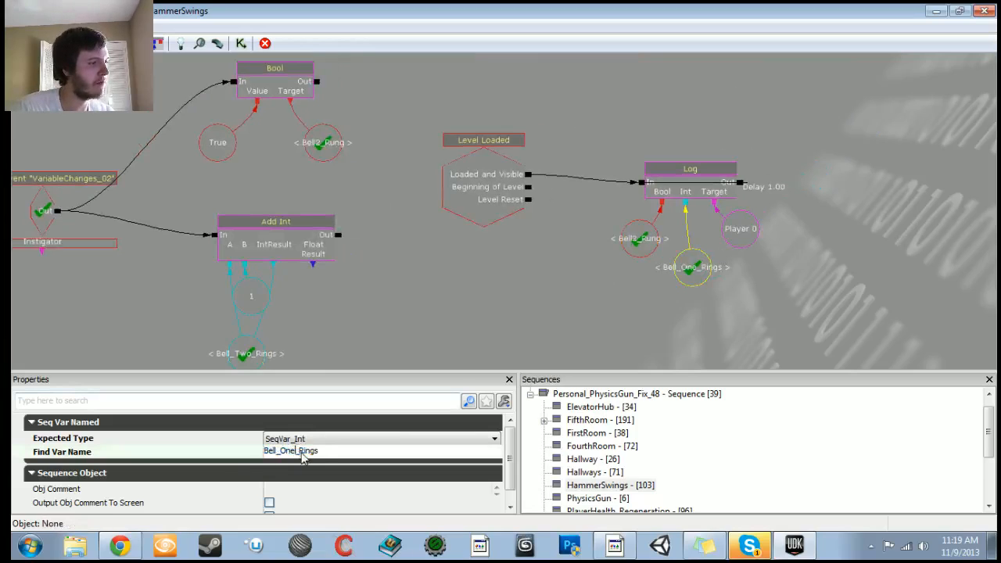
type("Two")
key("Return")
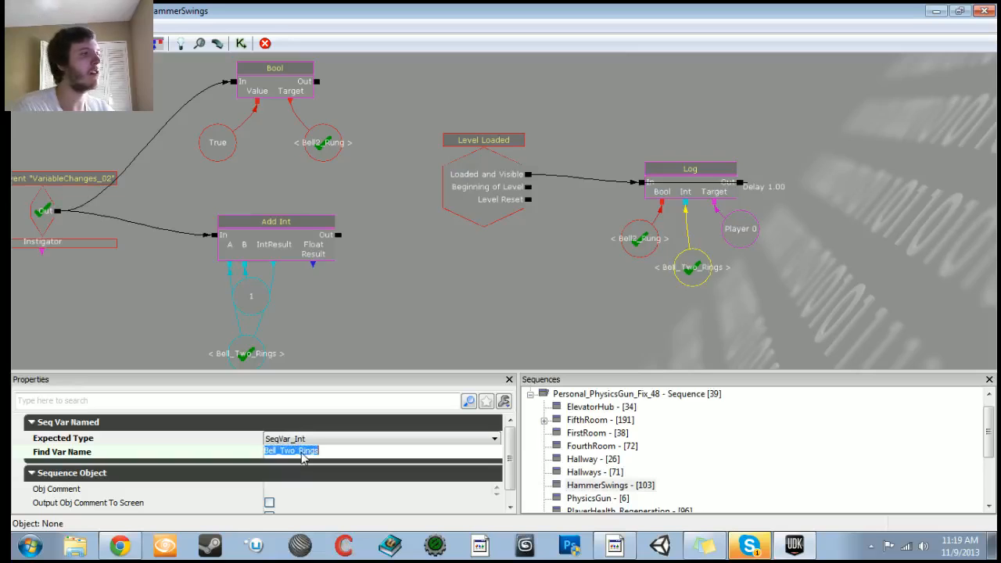
Step: Leave the Kismet editor and start playing the level from the floor location
scroll(541, 237, "down", 3)
left_click_drag(541, 237, 509, 376)
left_click_drag(551, 188, 516, 347)
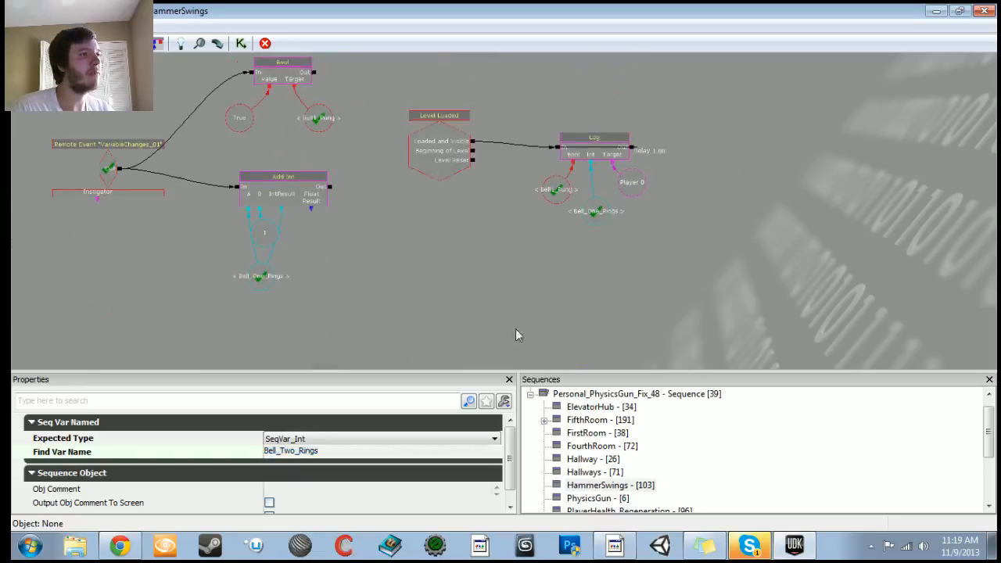
left_click(473, 142, "alt")
scroll(496, 168, "down", 5)
left_click_drag(507, 246, 518, 184)
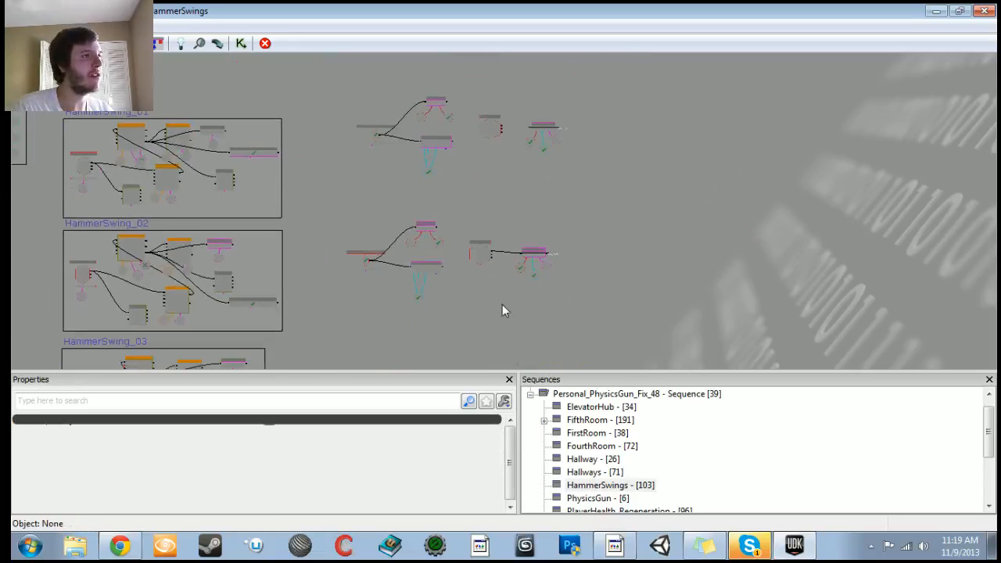
scroll(503, 305, "up", 3)
left_click(937, 12)
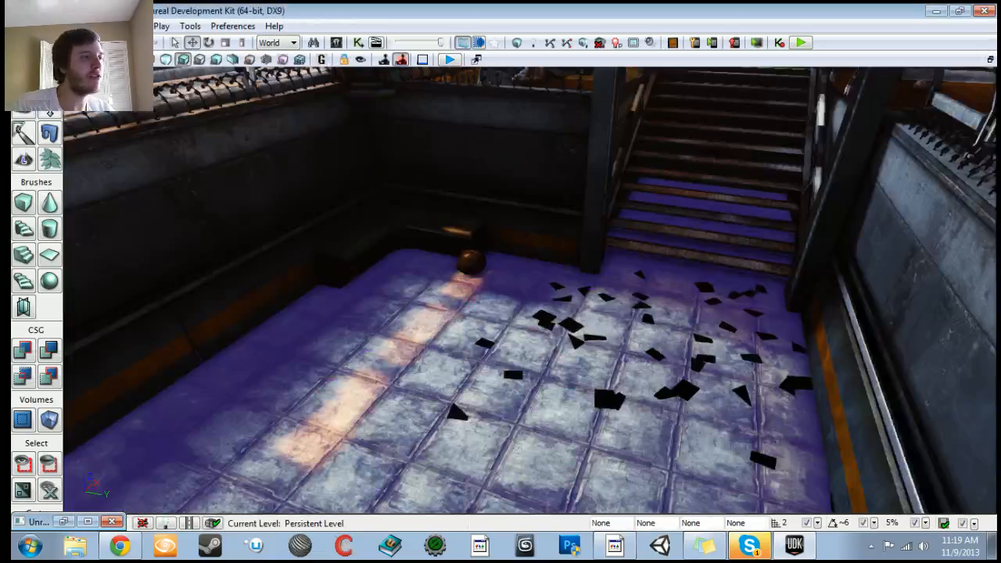
right_click(389, 441)
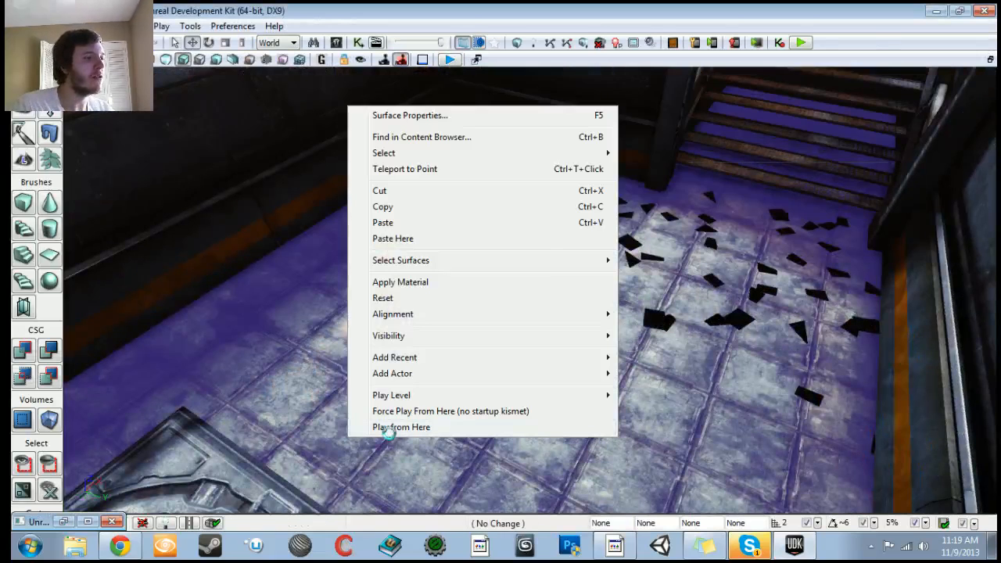
left_click(395, 427)
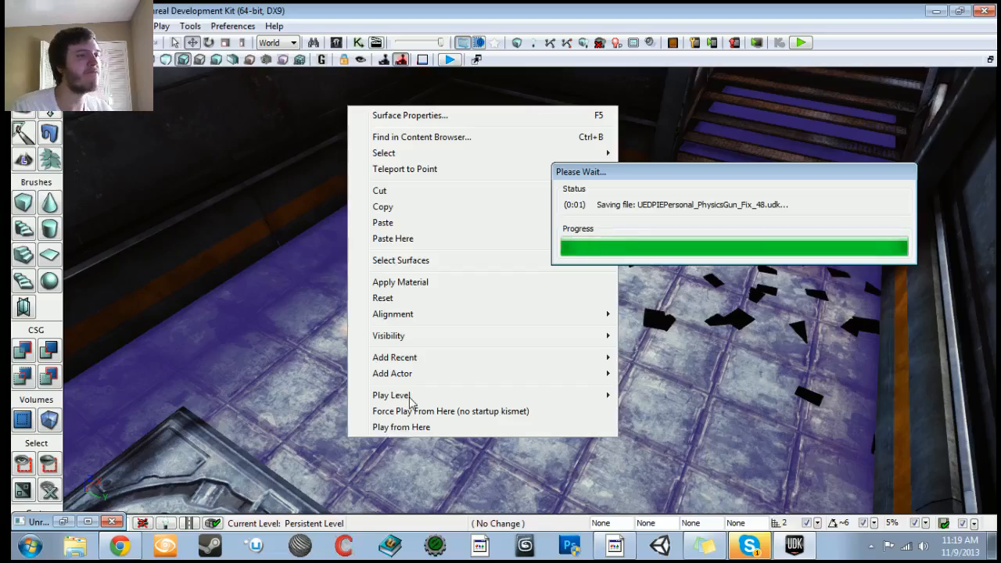
Step: Walk to the bells, ring them with the hammers to test the debug output, and exit the preview
key("w")
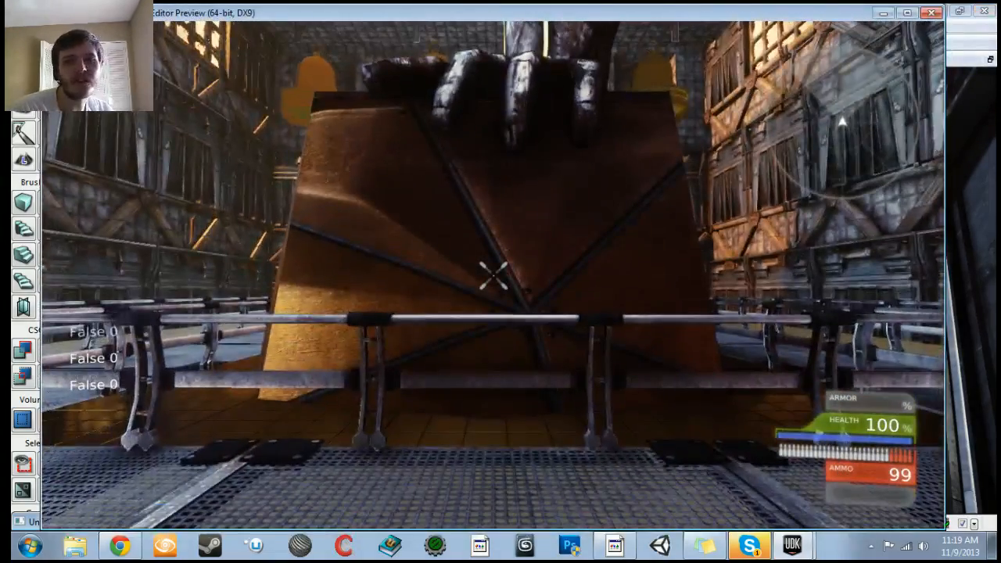
key("w")
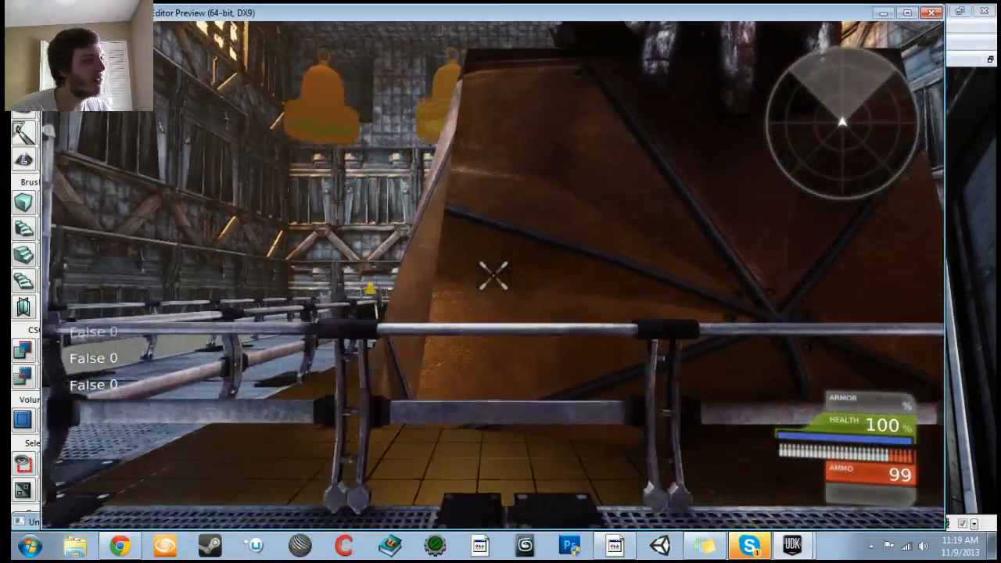
key("a")
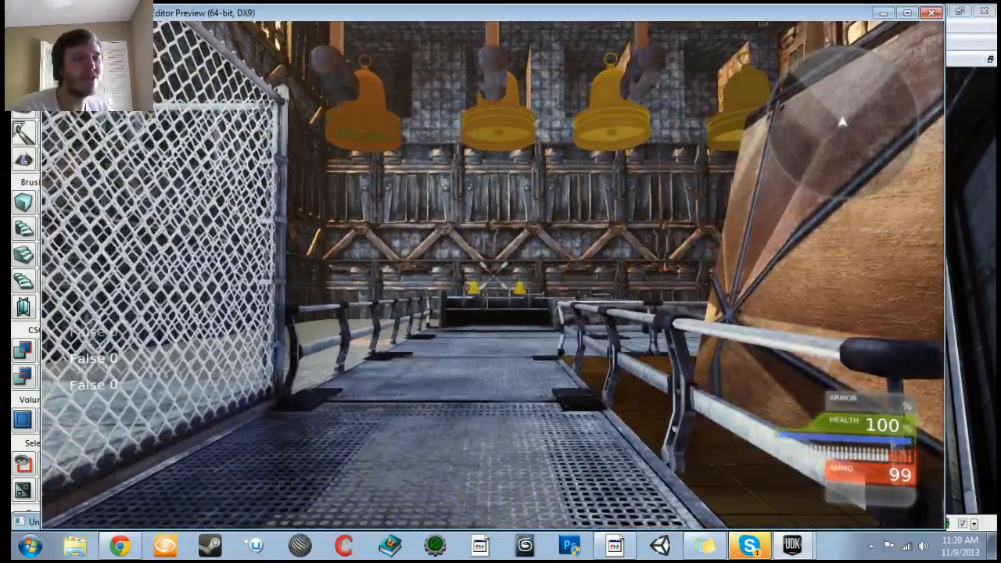
key("w")
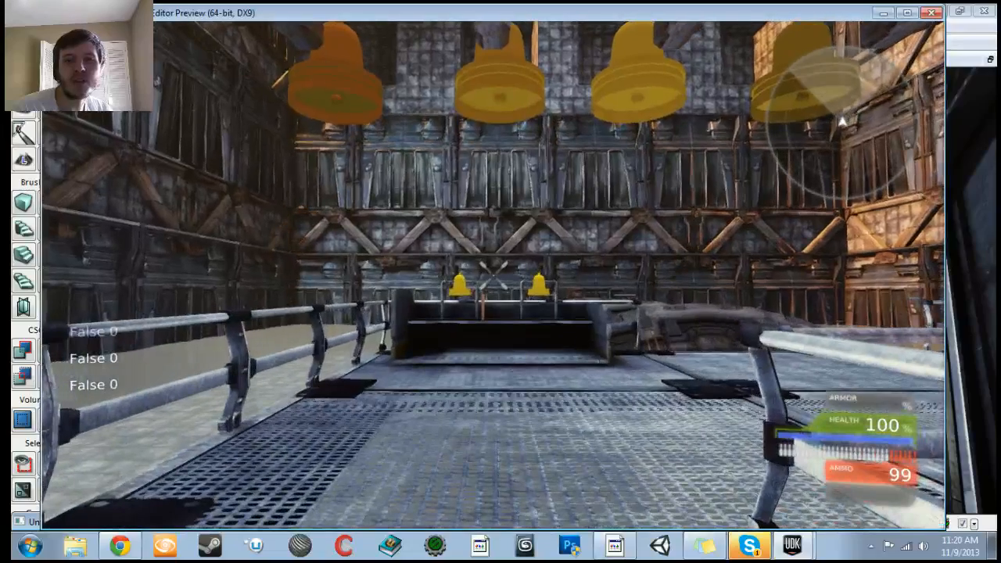
key("w")
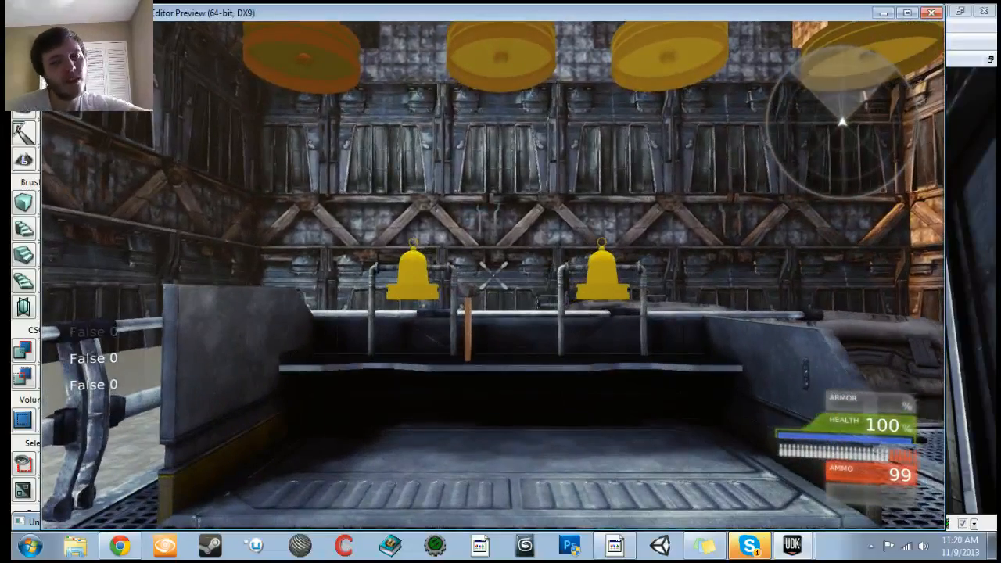
key("w")
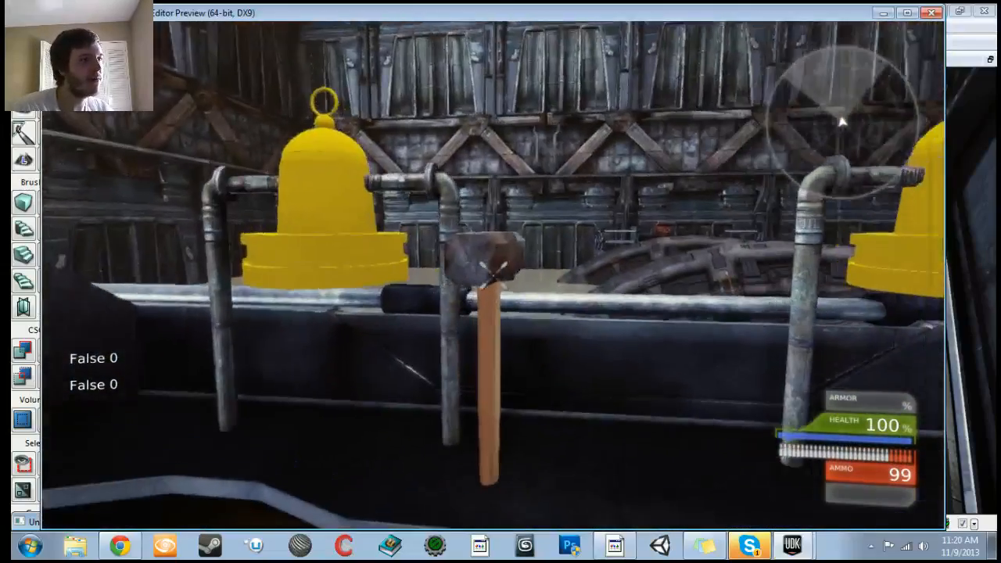
key("w")
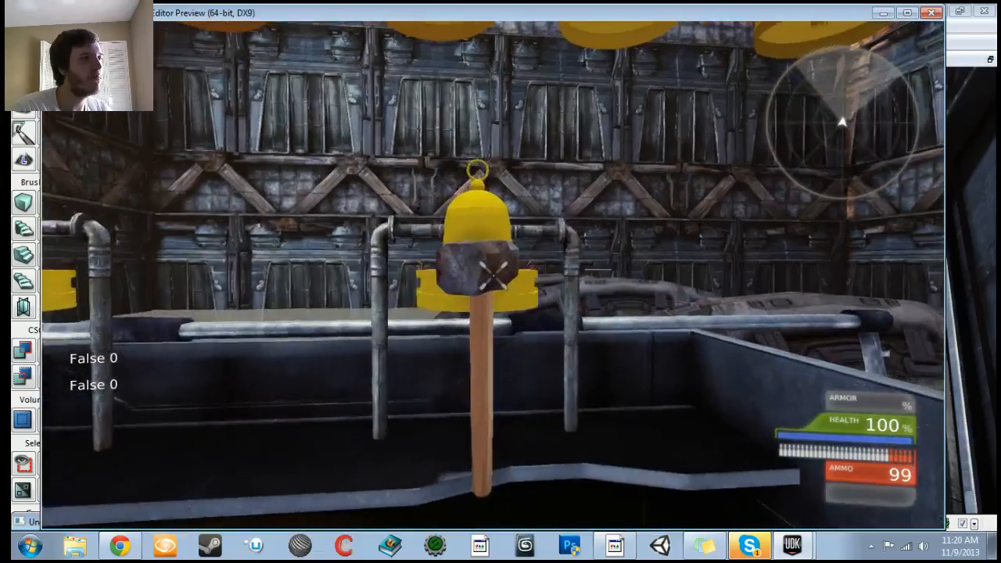
key("s")
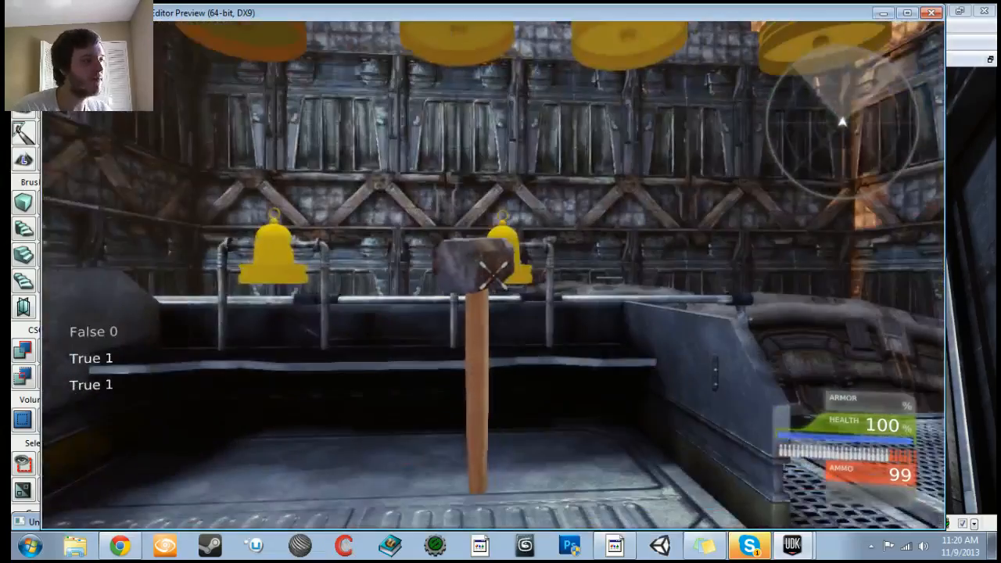
key("w")
key("s")
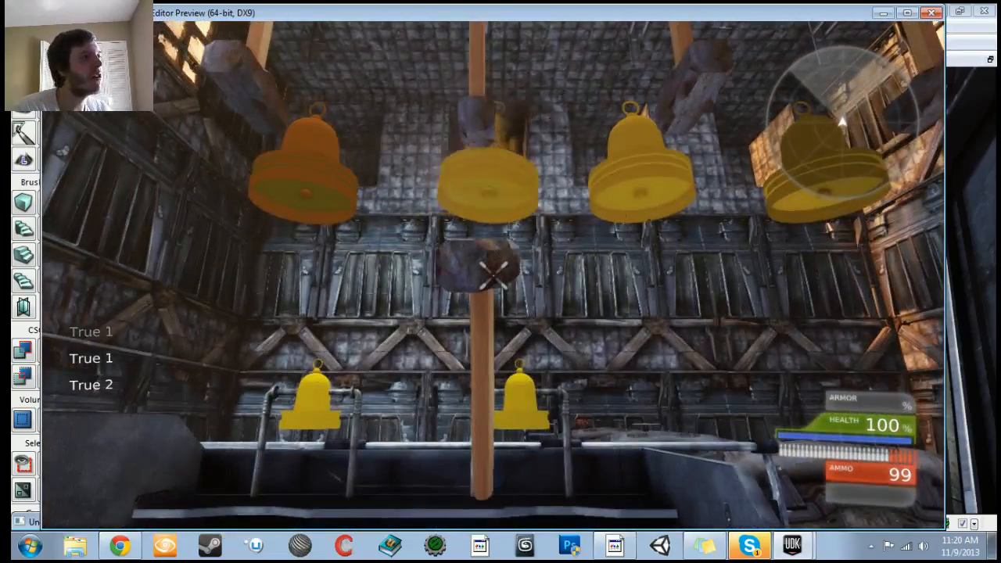
key("s")
key("Escape")
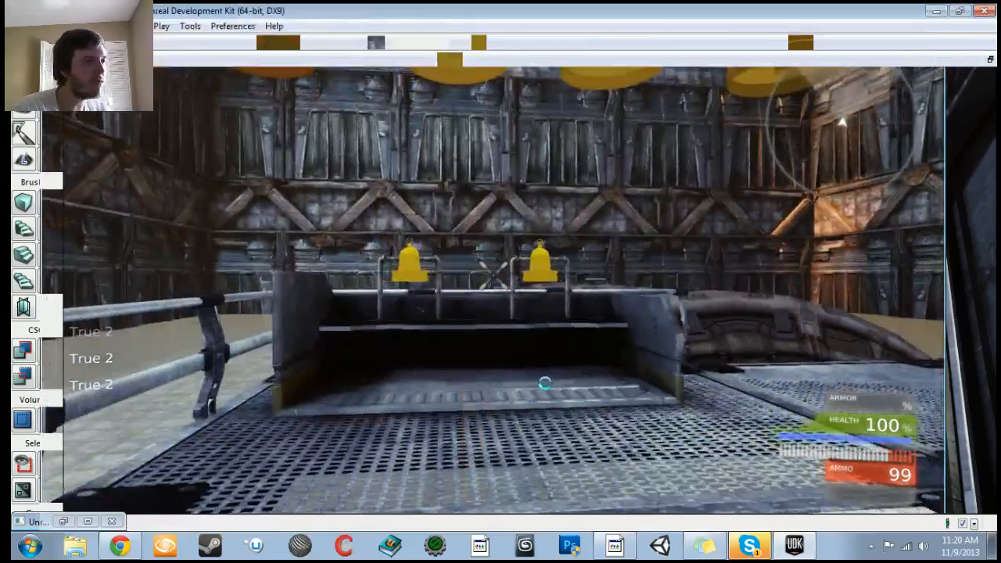
Step: Wrap the first Level Loaded and Log debug nodes in a comment box named BellOne_Debug
left_click(359, 43)
scroll(411, 205, "up", 5)
scroll(410, 202, "down", 6)
left_click_drag(408, 263, 371, 361)
scroll(392, 184, "up", 2)
left_click(382, 154)
left_click_drag(382, 154, 411, 154, "ctrl")
left_click(376, 113)
left_click_drag(375, 111, 501, 210, "ctrl+alt")
left_click_drag(486, 180, 445, 230)
left_click_drag(416, 196, 452, 169, "ctrl")
key("c")
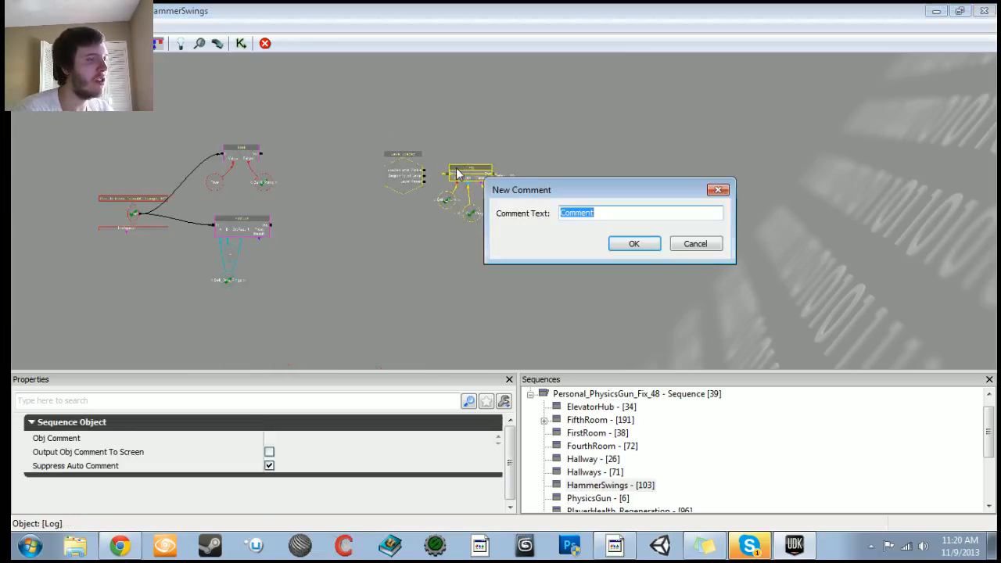
type("BellO")
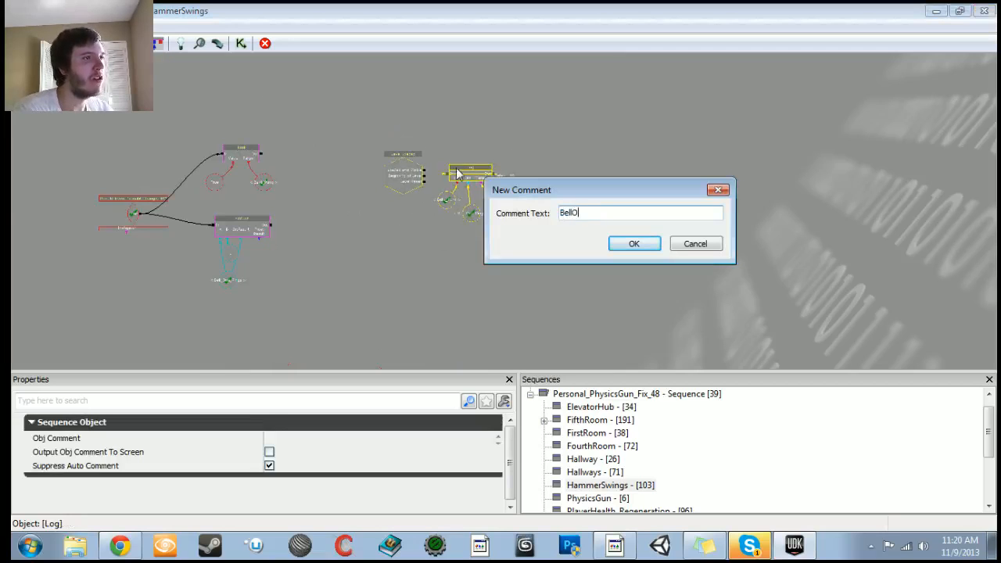
type("ne_Debug")
key("Return")
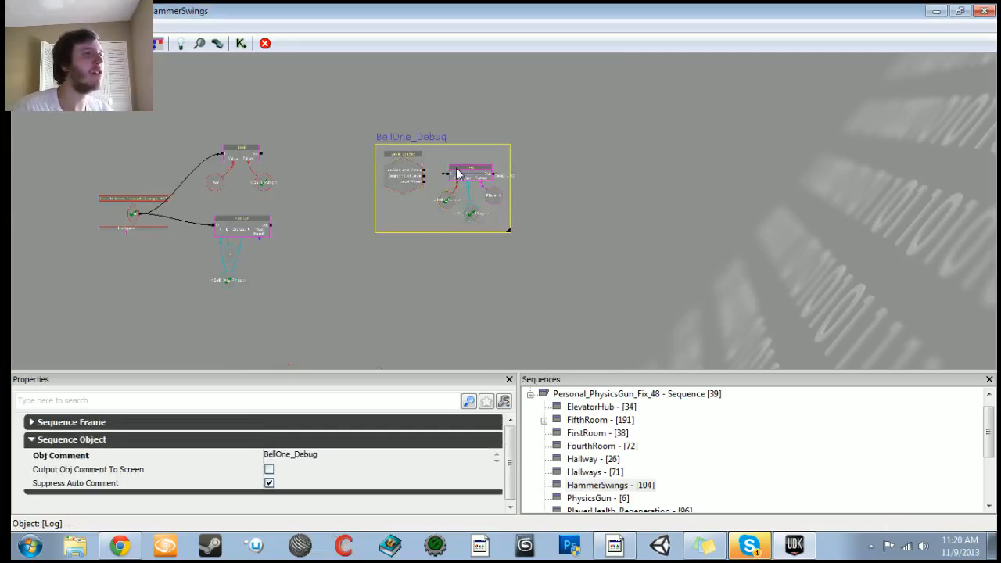
Step: Wrap the second Level Loaded and Log debug nodes in a comment box named BellTwo_Debug
left_click_drag(421, 270, 403, 111)
left_click(346, 199)
left_click_drag(300, 265, 333, 266, "ctrl")
left_click_drag(291, 348, 535, 220, "ctrl+alt")
left_click_drag(518, 172, 516, 268)
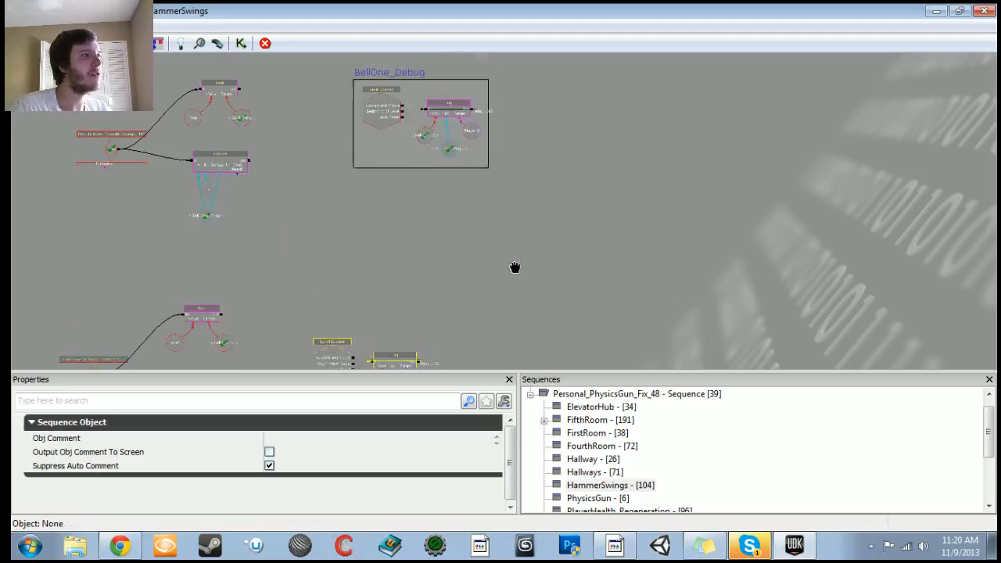
type("cBe")
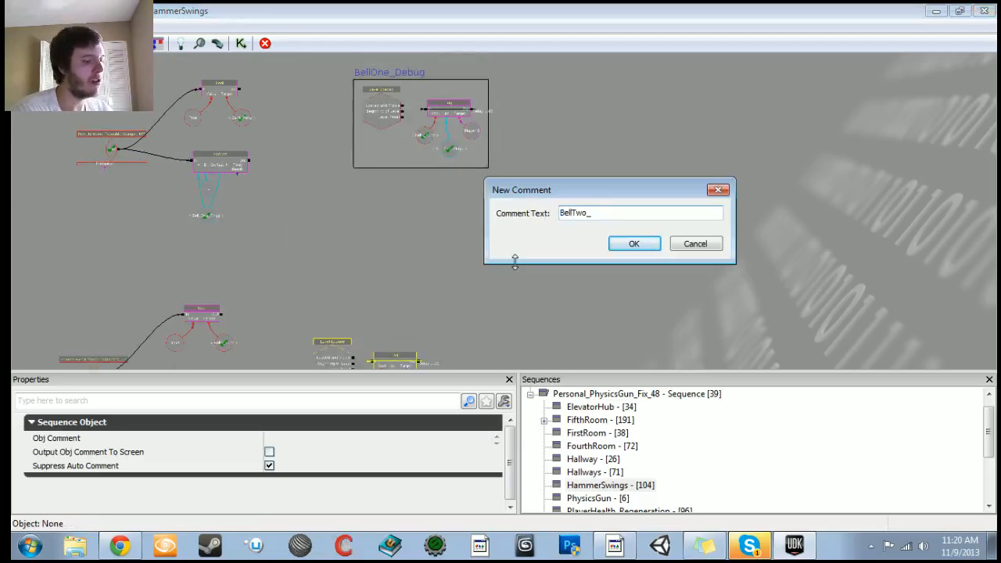
key("Return")
Step: Copy and paste the second bell's Remote Event, Bool and Add Int group below the original
left_click_drag(508, 269, 567, 77)
right_click_drag(238, 230, 240, 306)
left_click_drag(310, 152, 446, 272, "ctrl+alt")
key("ctrl+c")
key("ctrl+v")
left_click_drag(375, 298, 377, 178)
left_click_drag(535, 136, 347, 249, "ctrl")
left_click_drag(467, 69, 536, 203)
left_click(407, 117)
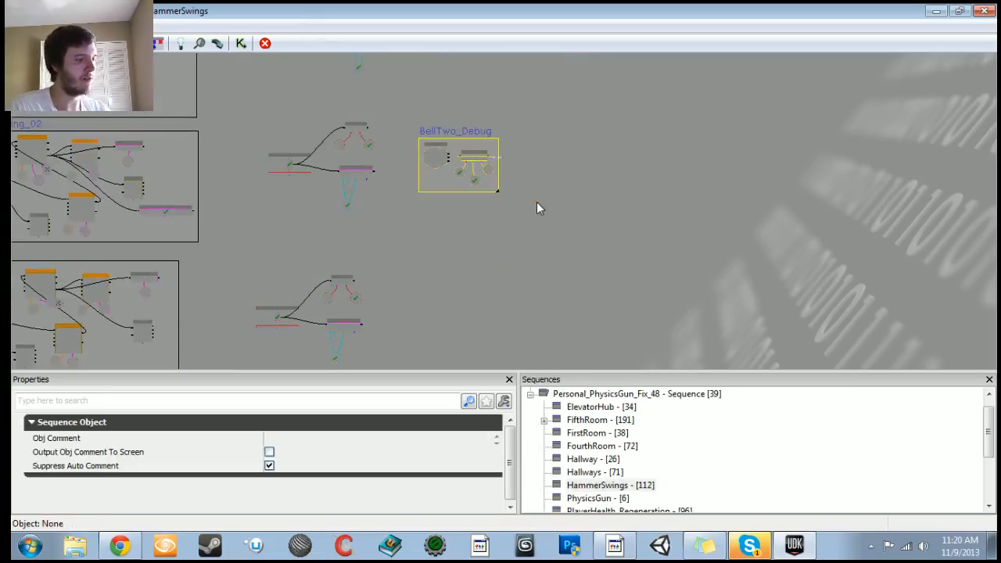
Step: Duplicate the BellTwo_Debug comment group and place the copy beside the new bell group
key("ctrl+c")
key("ctrl+v")
left_click_drag(526, 250, 443, 330, "ctrl")
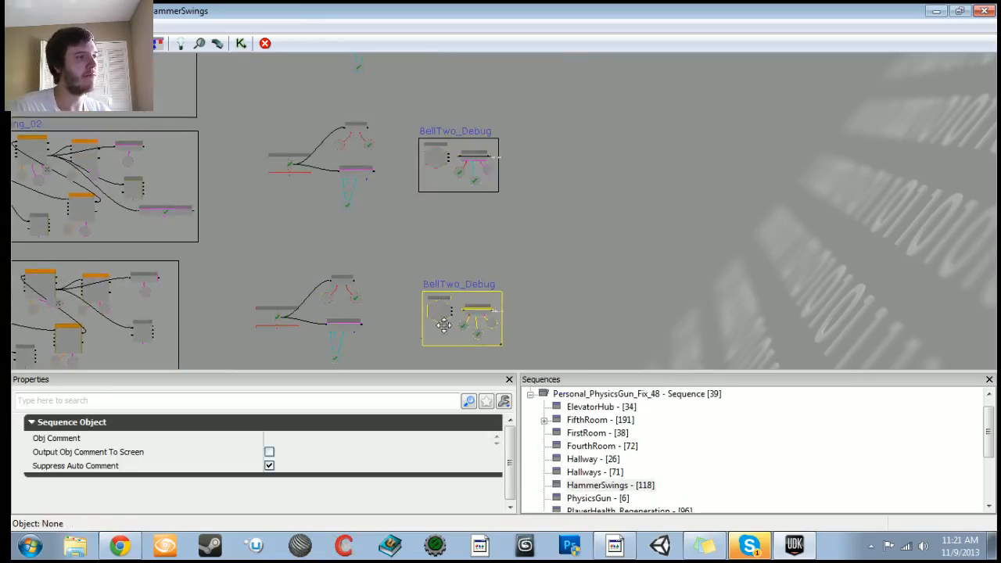
left_click(385, 326)
scroll(552, 195, "up", 8)
left_click_drag(420, 237, 575, 121)
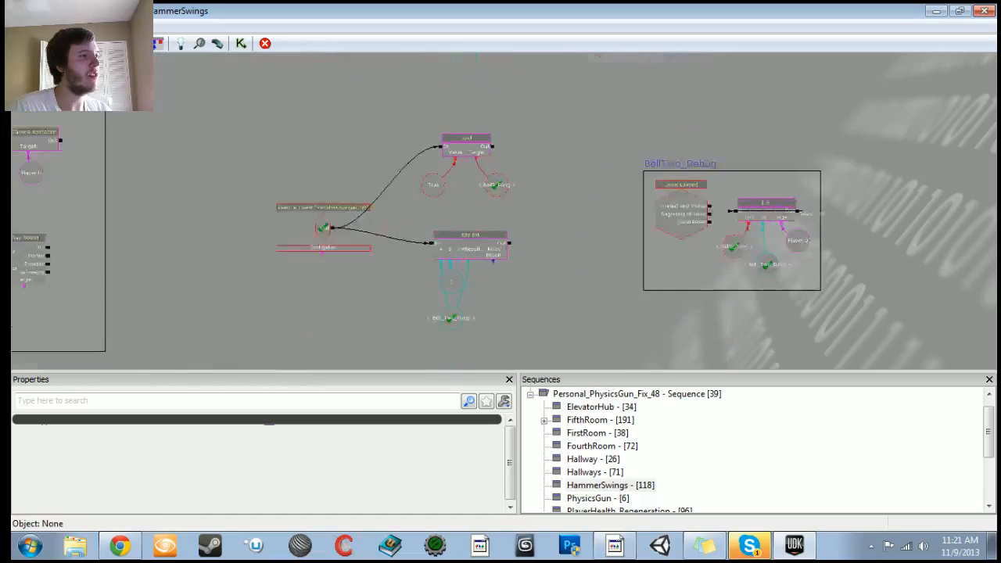
Step: Rename the pasted Remote Event to VariableChanges_03
left_click(271, 244)
left_click(358, 437)
left_click(351, 437)
type("3")
key("Return")
Step: Copy and paste the VariableChanges_02 Activate Remote Event action from the HammerSwing_02 group
left_click_drag(202, 255, 456, 237)
scroll(380, 209, "down", 4)
left_click_drag(379, 210, 485, 313)
left_click(396, 128)
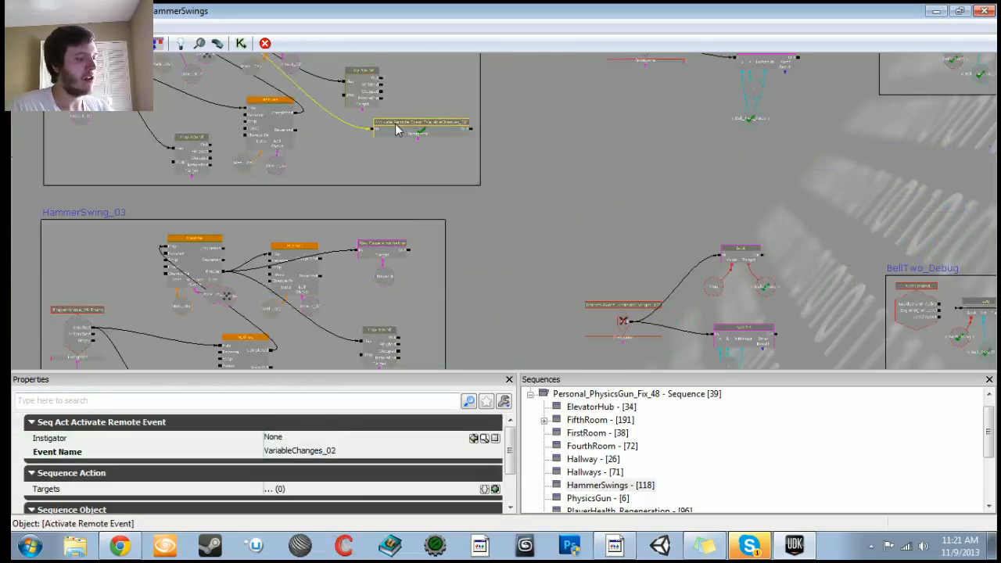
key("ctrl+c")
key("ctrl+v")
Step: Set the pasted Activate Remote Event's event name to VariableChanges_03
left_click(361, 453)
left_click(359, 455)
type("2")
key("Return")
left_click_drag(486, 320, 457, 316)
scroll(478, 218, "up", 1)
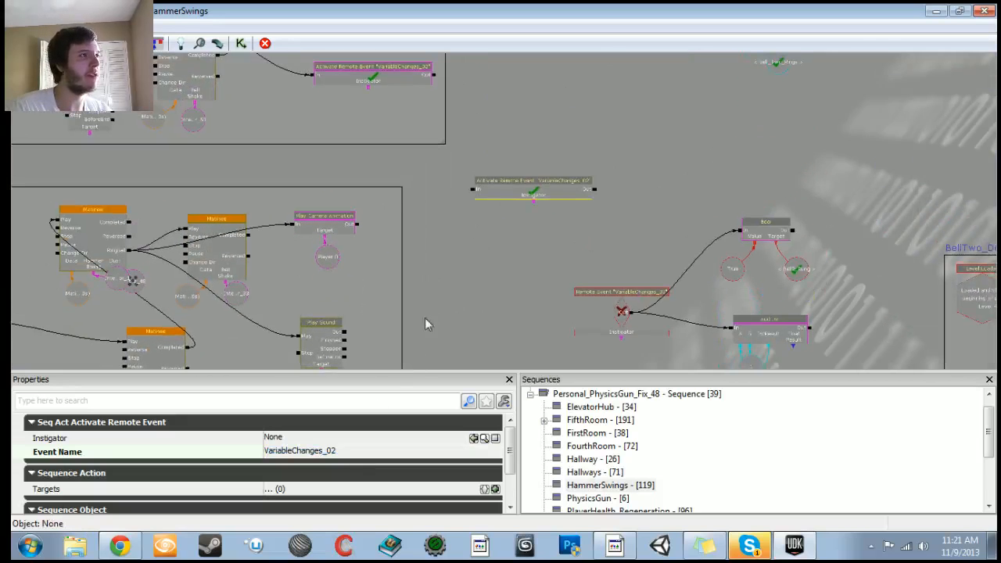
left_click(349, 455)
left_click(350, 455)
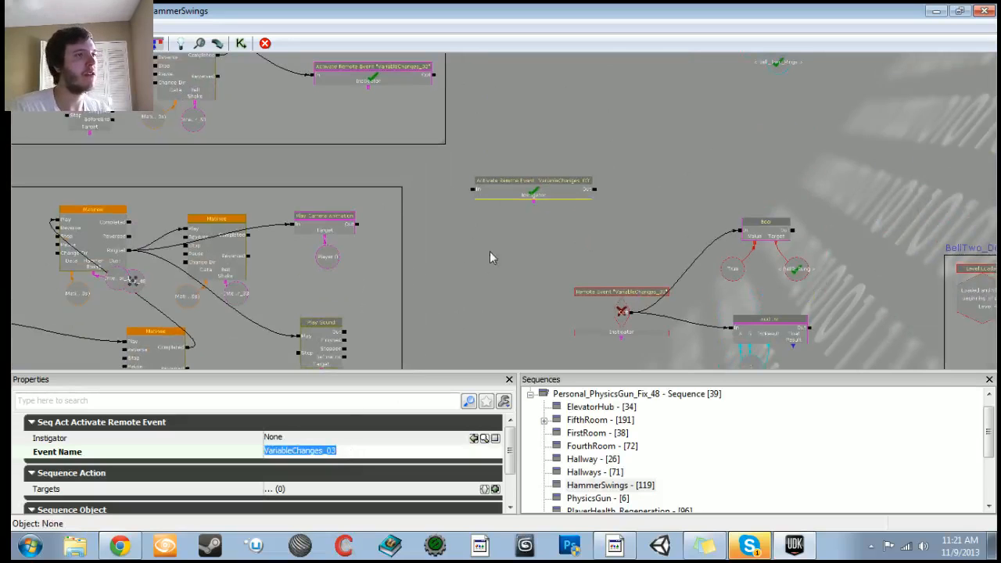
Step: Rearrange the nodes inside the HammerSwing_03 comment group to make room
scroll(489, 252, "up", 3)
left_click(638, 338)
scroll(637, 338, "down", 5)
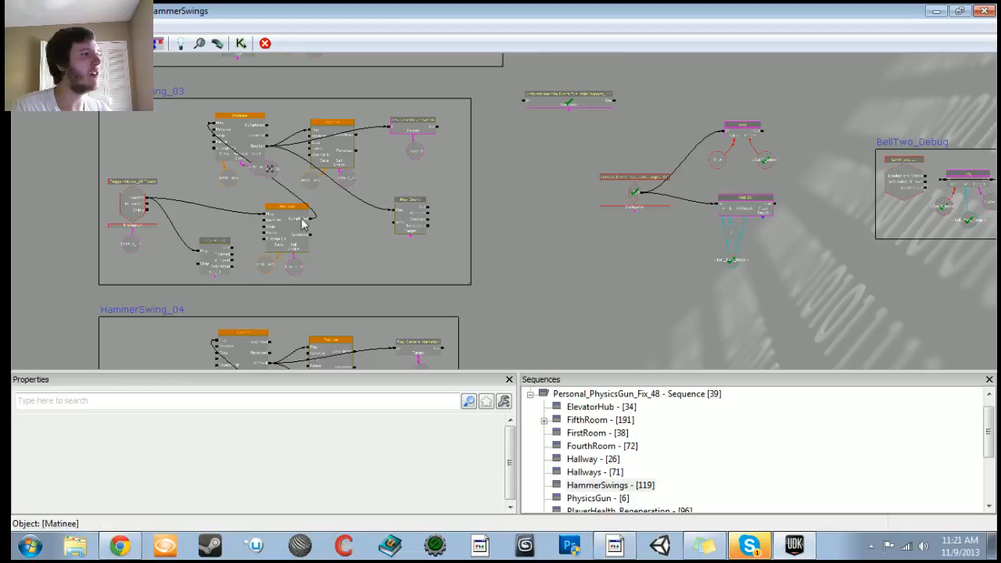
left_click(135, 207)
left_click(131, 242, "ctrl")
left_click_drag(132, 241, 131, 226, "ctrl")
left_click(208, 266)
left_click_drag(209, 267, 206, 251, "ctrl")
left_click(177, 125)
left_click_drag(182, 103, 429, 256, "ctrl+alt")
left_click_drag(401, 215, 368, 208, "ctrl")
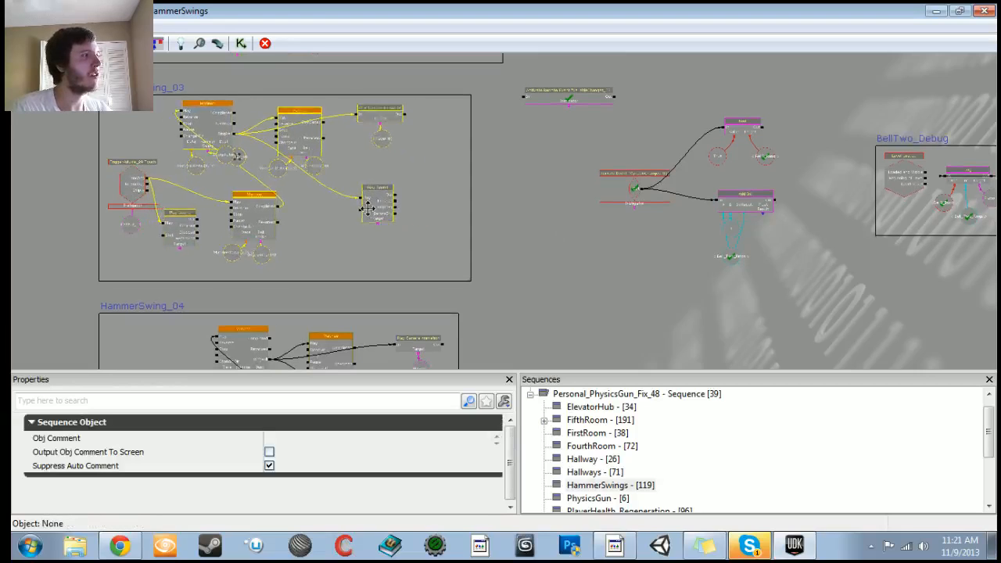
left_click_drag(179, 223, 195, 218, "ctrl")
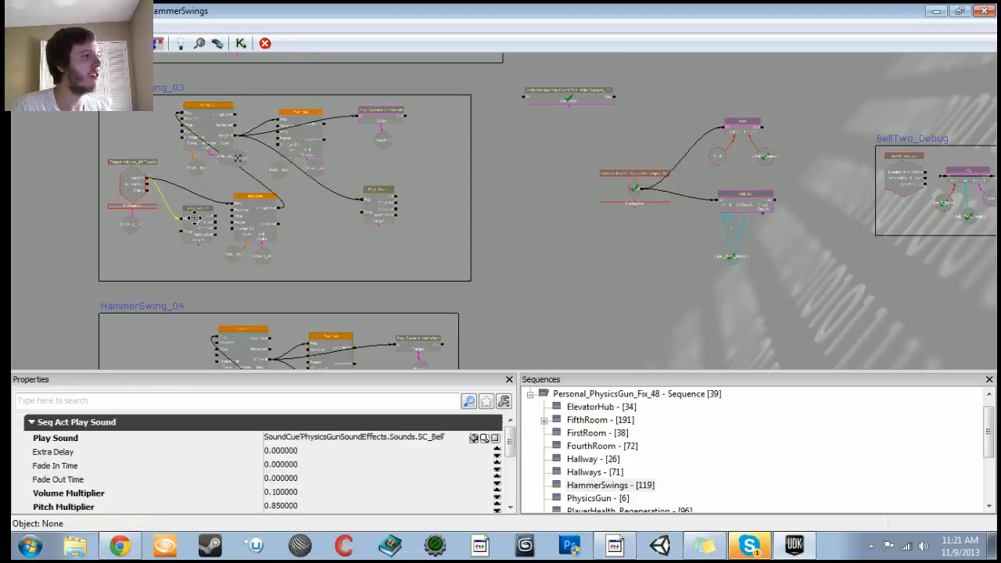
left_click(299, 227)
Step: Move the VariableChanges_03 Activate Remote Event into HammerSwing_03 and connect it to the sequence
left_click_drag(594, 98, 420, 252, "ctrl")
left_click_drag(236, 135, 357, 253)
left_click_drag(650, 264, 413, 280)
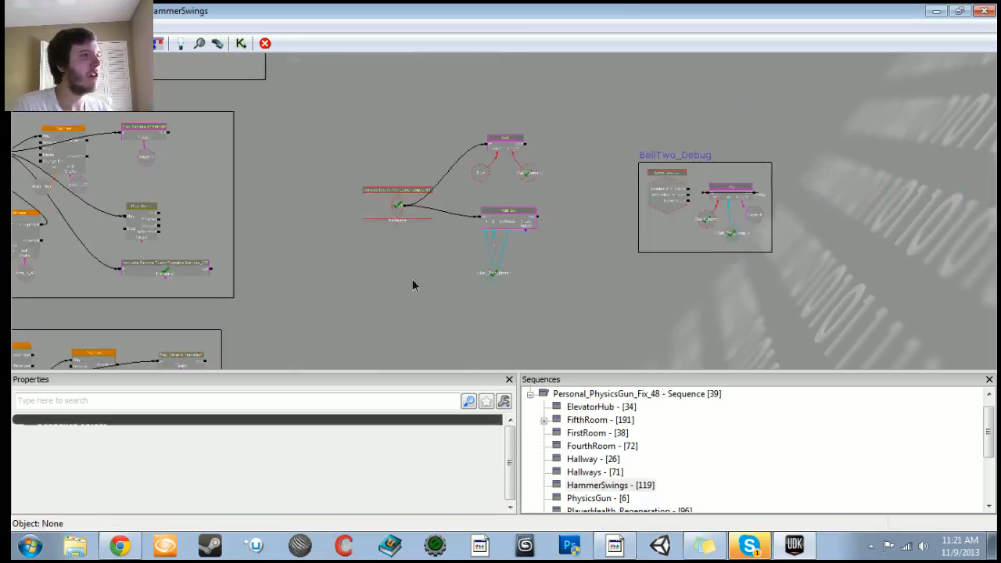
Step: Set the new Bool's target named variable to Bell3_Rung
scroll(413, 286, "up", 4)
left_click(540, 129)
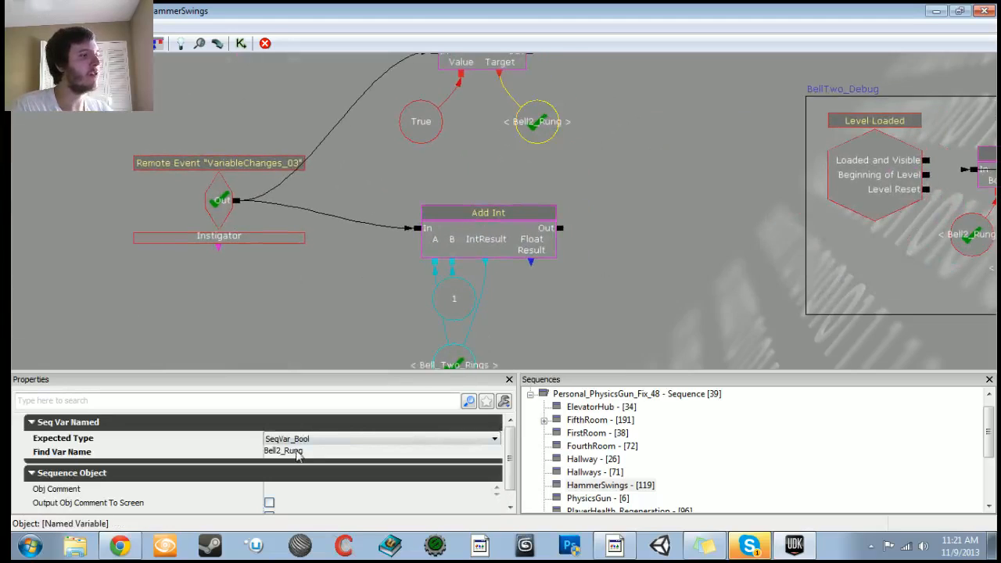
left_click(283, 453)
left_click(285, 452)
key("BackSpace")
type("3")
key("Return")
Step: Set the Add Int's counter variable in HammerSwing_03 to Bell_Three_Rings
left_click_drag(411, 277, 410, 223)
left_click(454, 319)
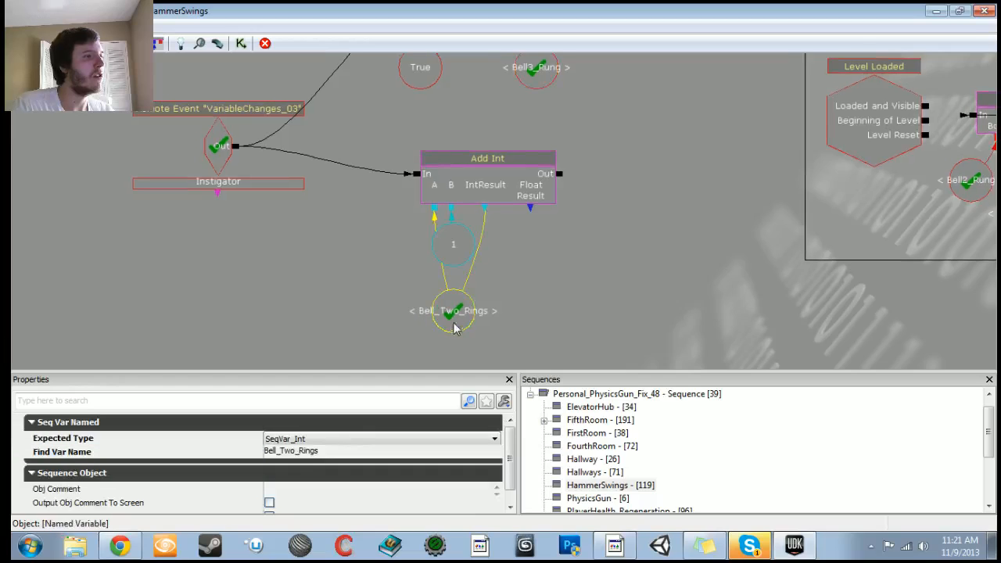
left_click(294, 452)
left_click(296, 455)
key("BackSpace")
type("hree")
key("Return")
Step: Set the debug group's Bool named variable to Bell3_Rung
left_click_drag(950, 190, 505, 260)
left_click(507, 258)
left_click(288, 456)
left_click(282, 458)
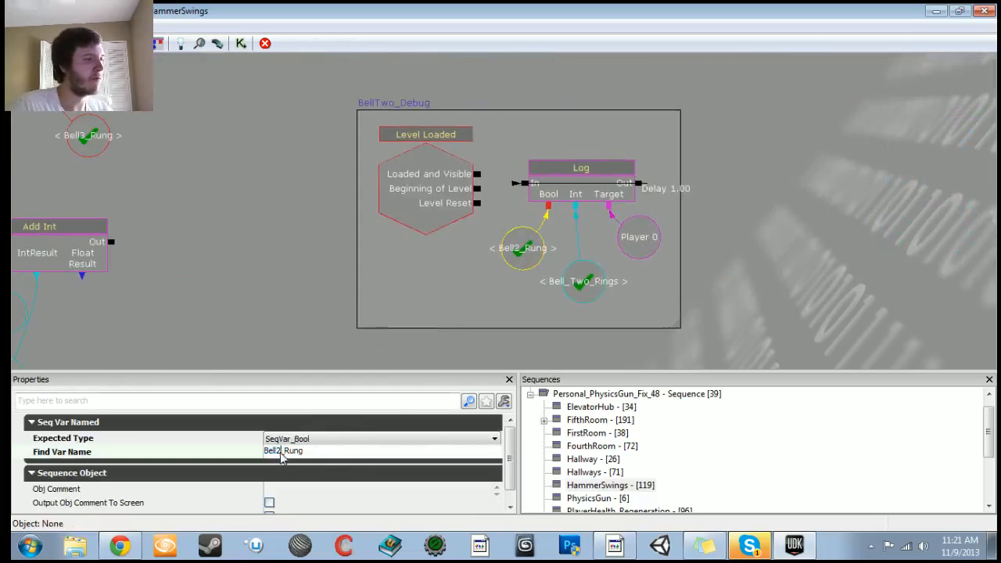
type("3")
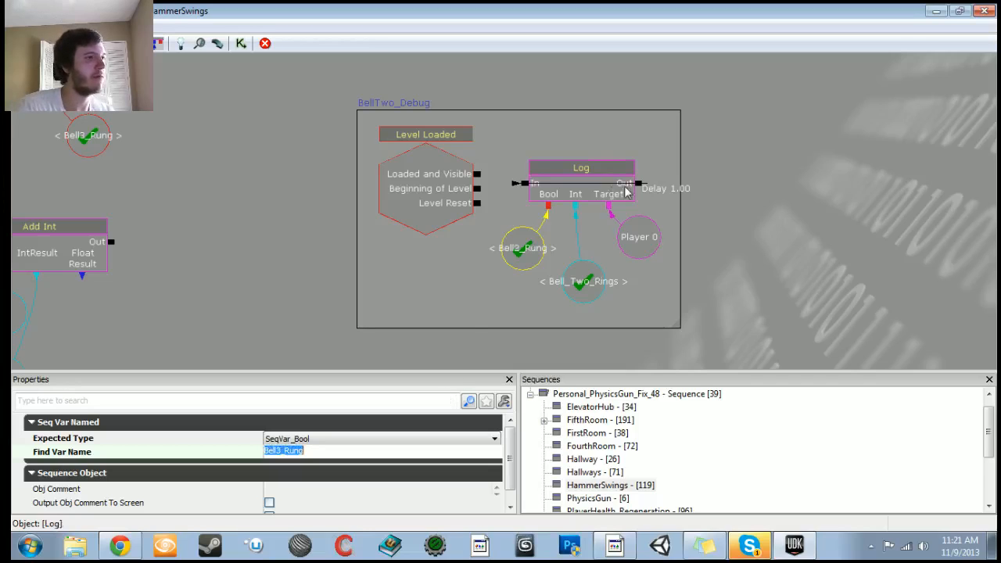
Step: Set the debug group's Int named variable to Bell_Three_Rings and connect Level Loaded to the Log's input
left_click(582, 284)
left_click(296, 458)
left_click(295, 457)
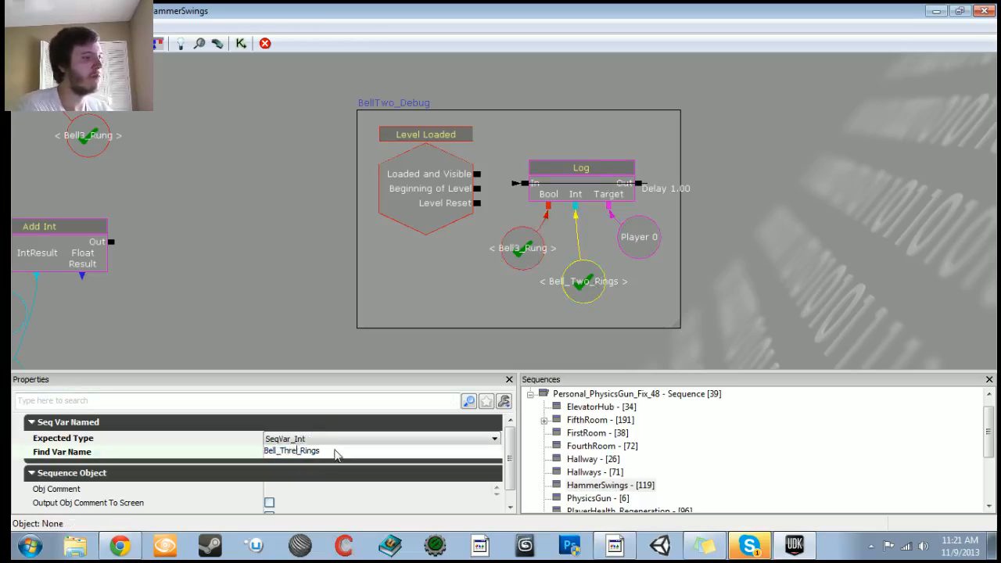
key("Return")
left_click_drag(477, 173, 524, 183)
Step: Play the level from here and strike the bells with the hammer to test the debug output
left_click(936, 12)
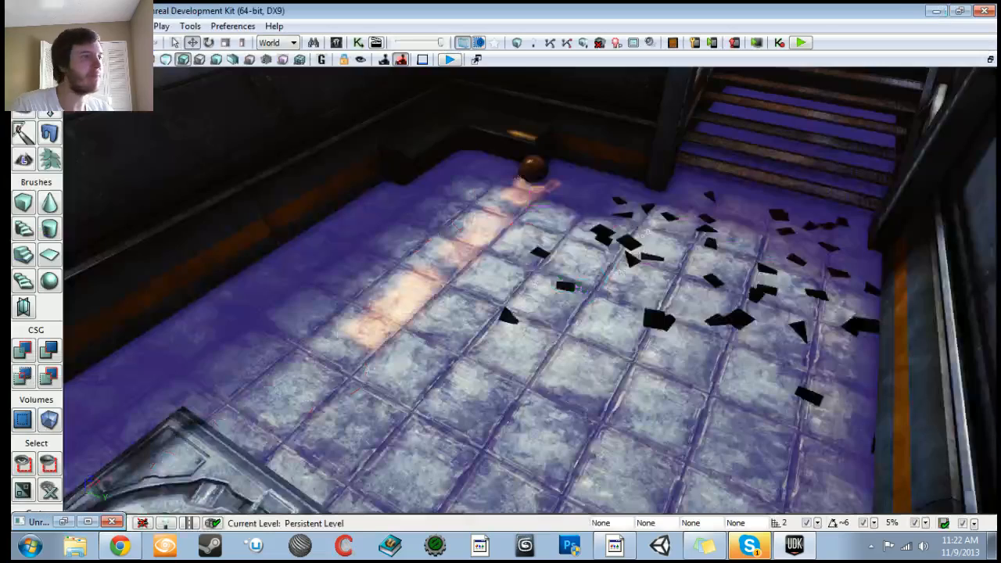
right_click(513, 374)
left_click(566, 362)
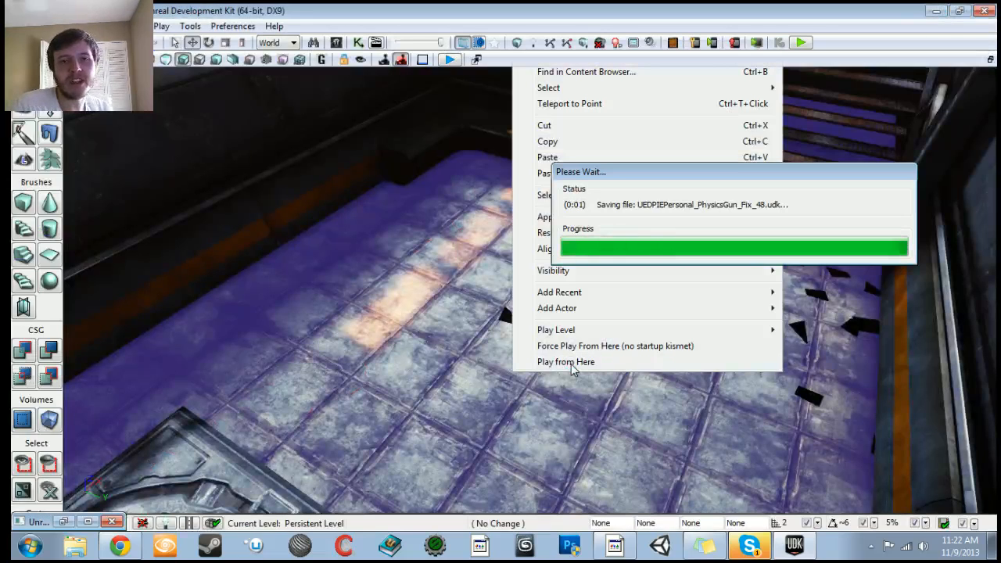
key("w")
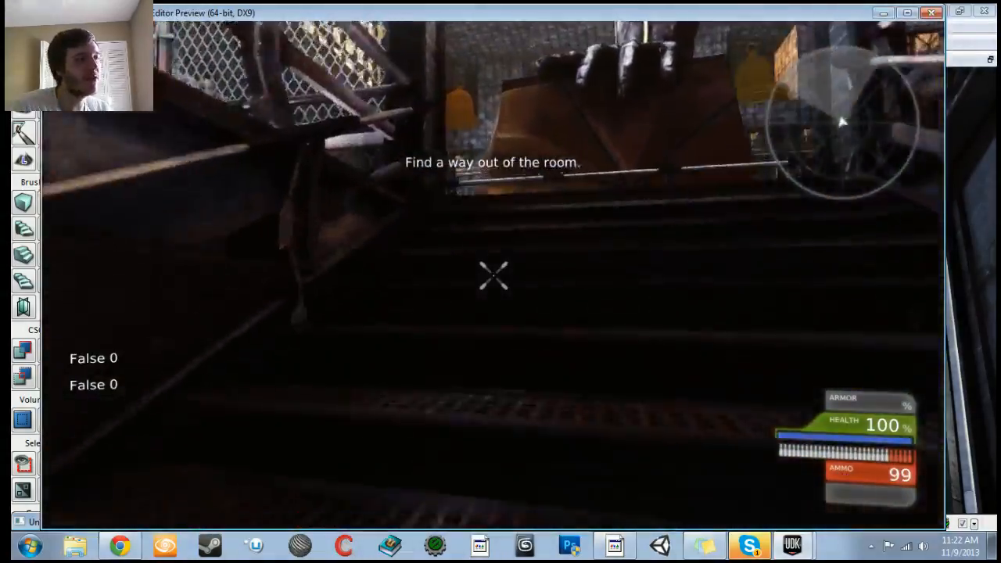
key("w")
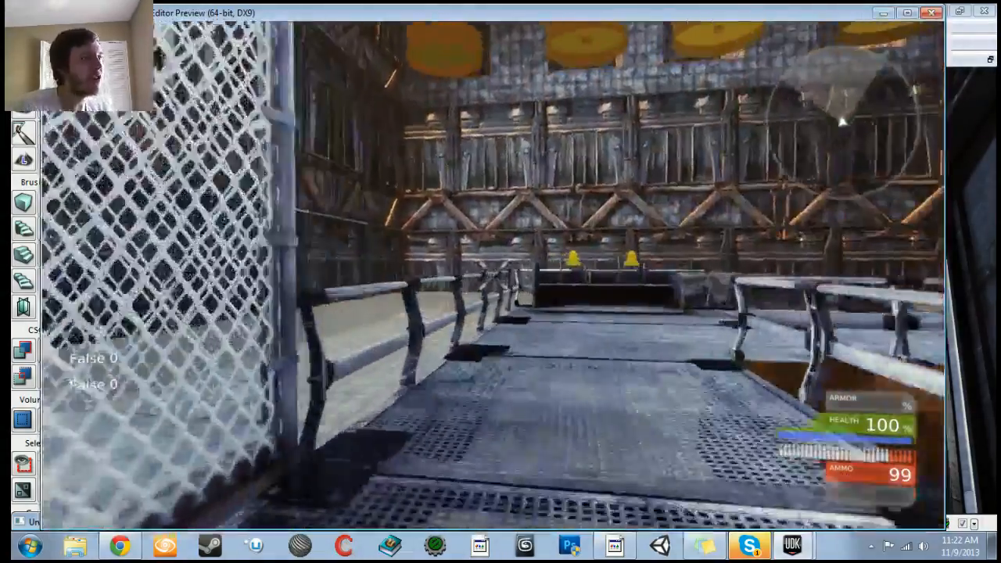
key("w")
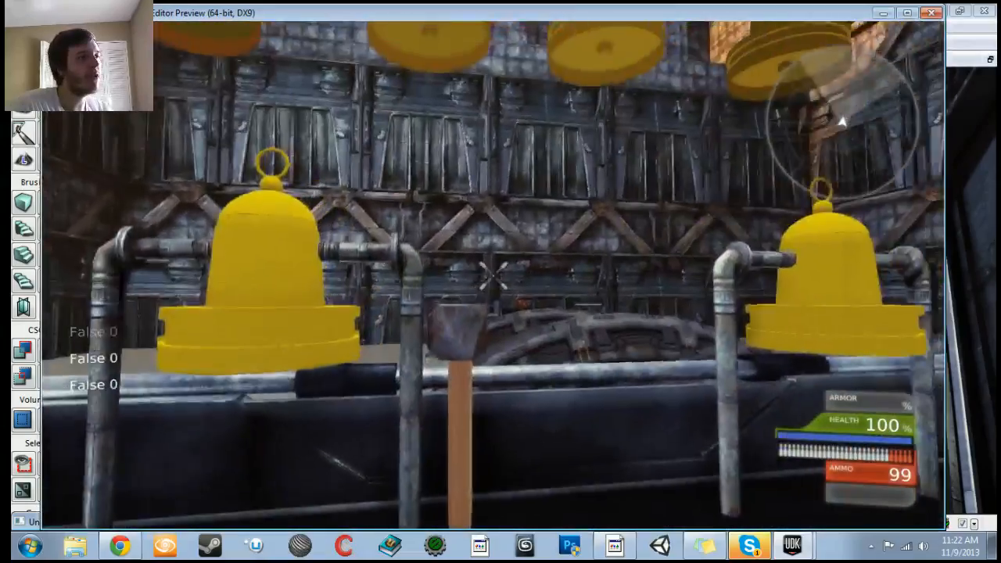
key("w")
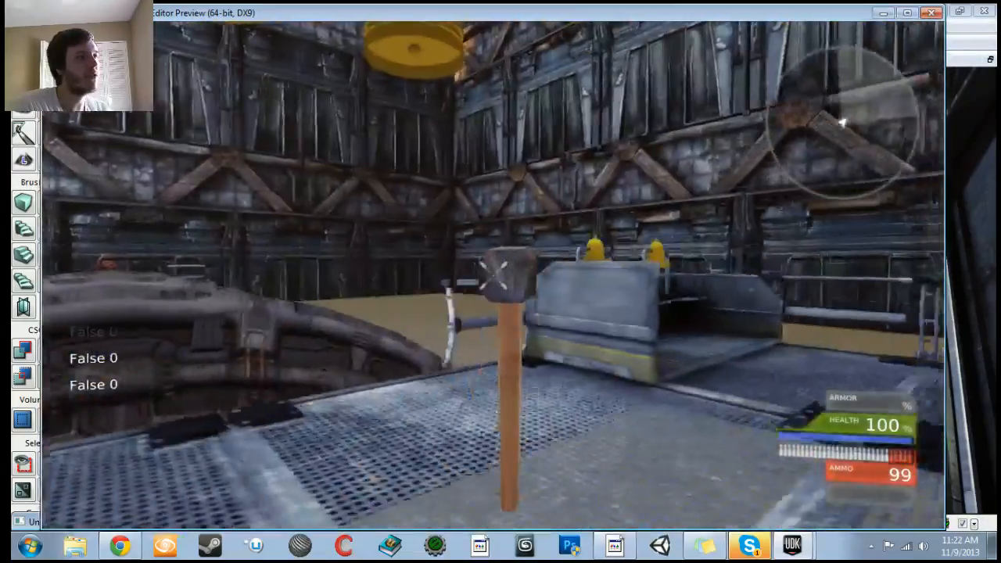
key("w")
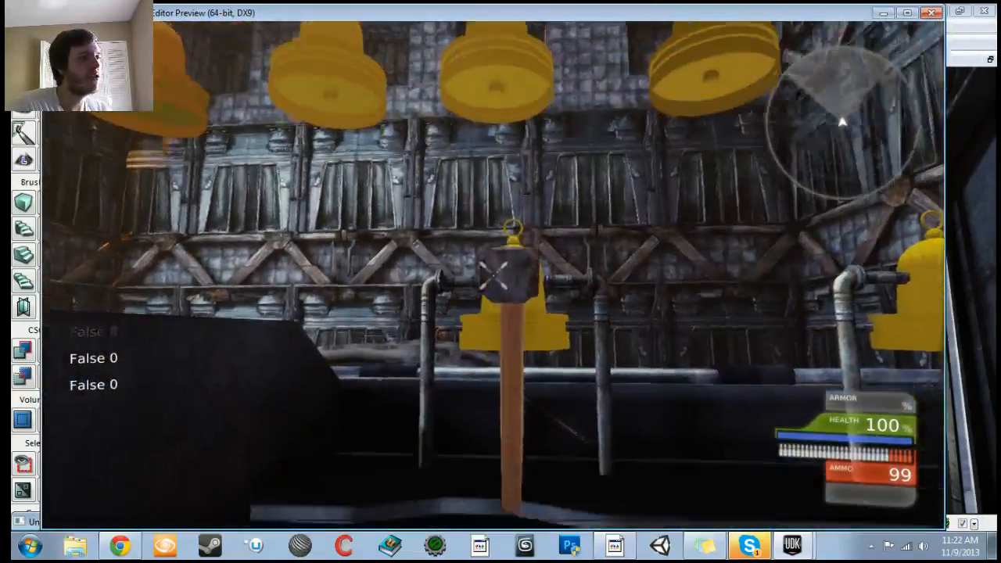
key("w")
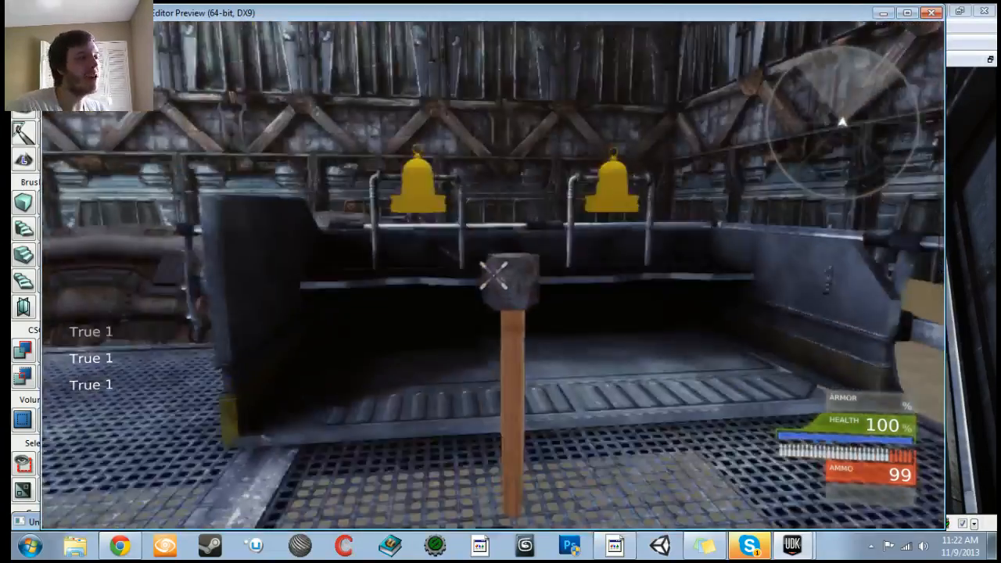
key("w")
key("s")
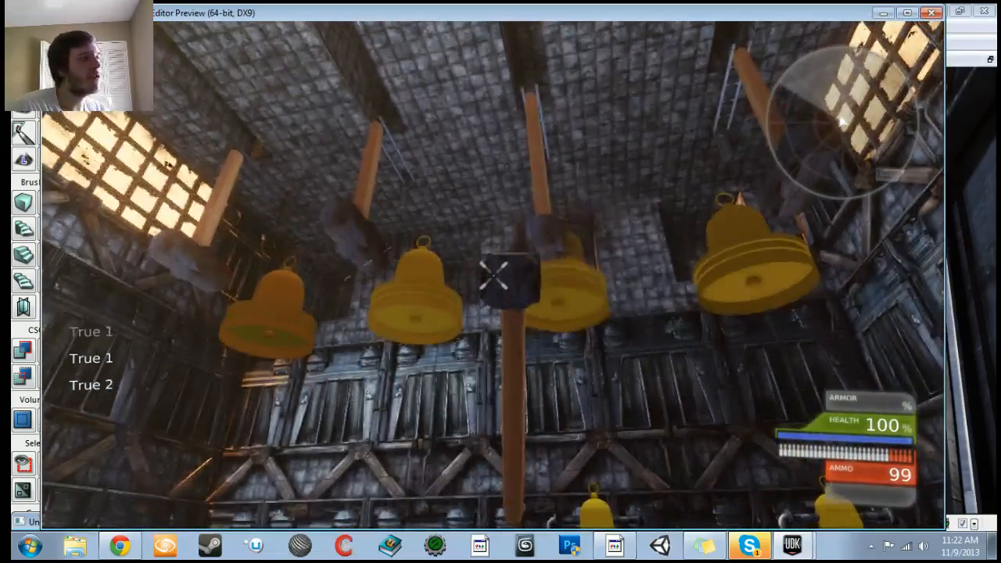
key("Escape")
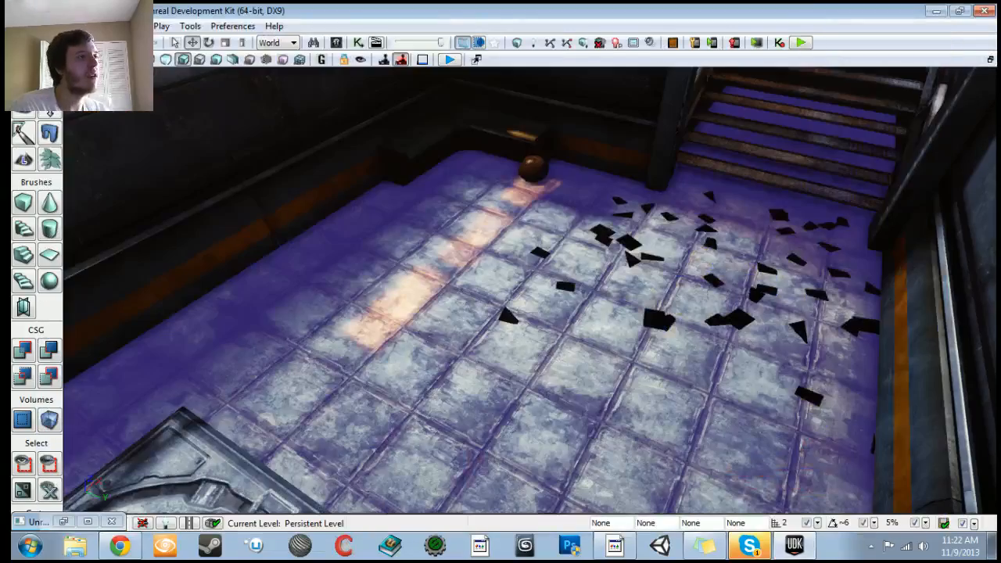
Step: Rename the copied debug comment group to BellThree_Debug
left_click(356, 43)
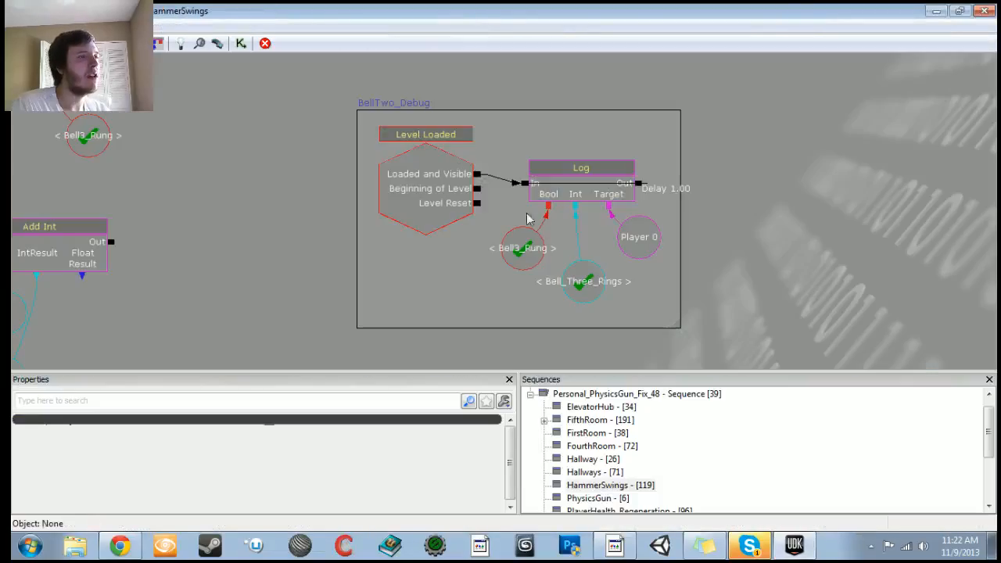
left_click(526, 187, "alt")
left_click(356, 103)
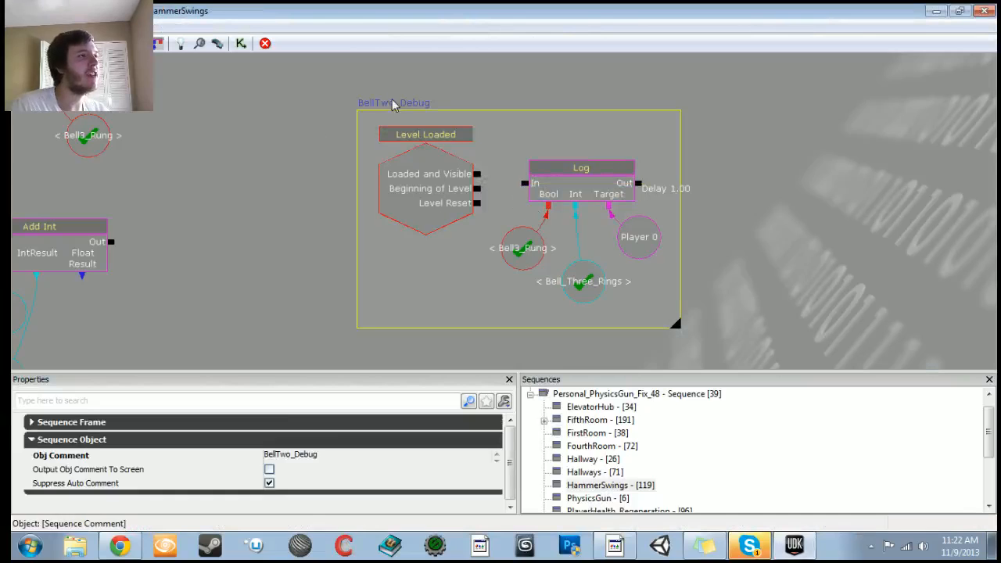
left_click(309, 461)
left_click(289, 462)
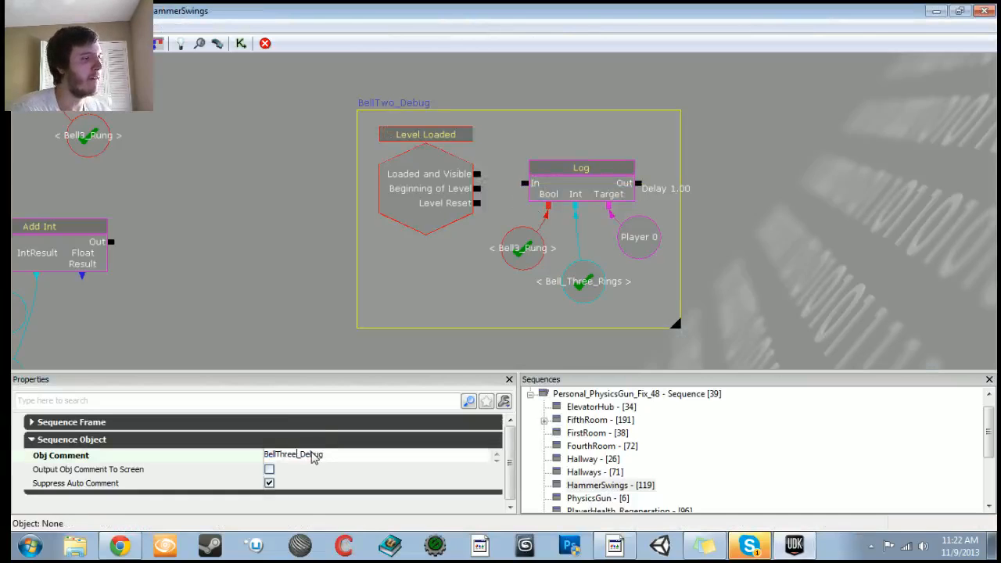
key("Return")
Step: Rearrange the nodes inside the HammerSwing_04 comment group to make room
scroll(197, 272, "down", 13)
left_click_drag(197, 273, 300, 230)
left_click_drag(489, 302, 471, 206)
scroll(456, 207, "up", 4)
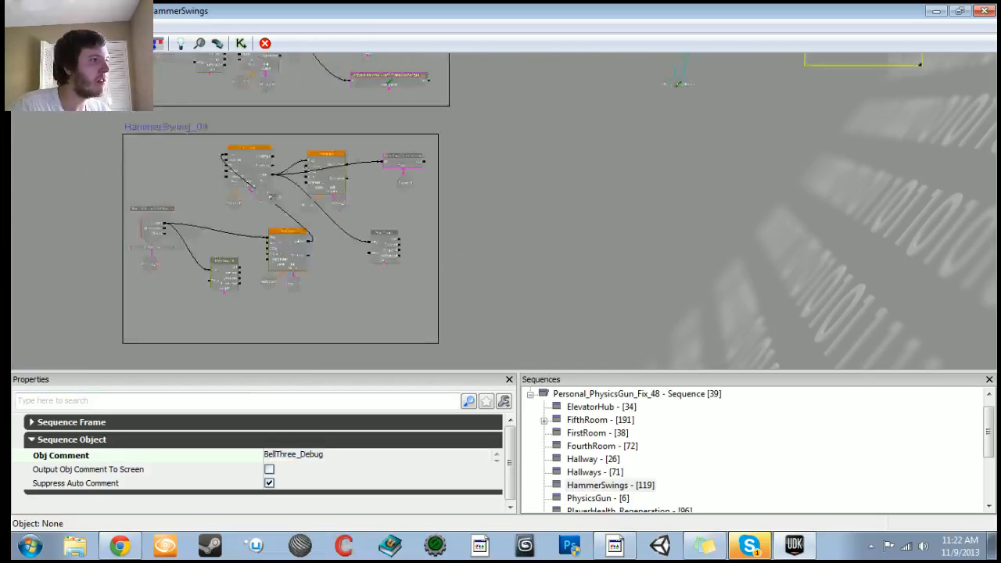
scroll(736, 244, "up", 3)
left_click_drag(279, 126, 579, 334, "ctrl+alt")
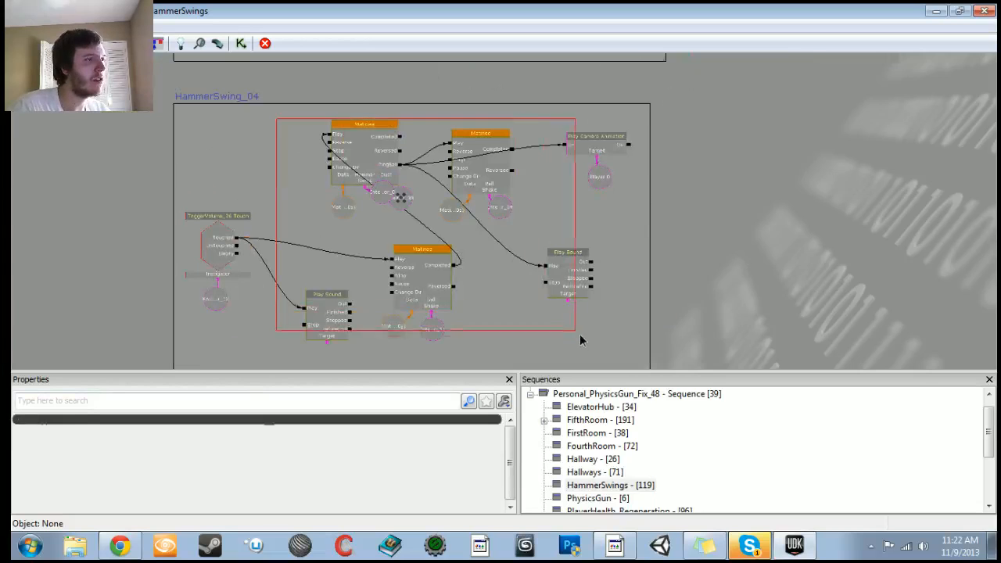
left_click_drag(558, 285, 527, 275)
left_click(230, 158)
left_click(356, 190)
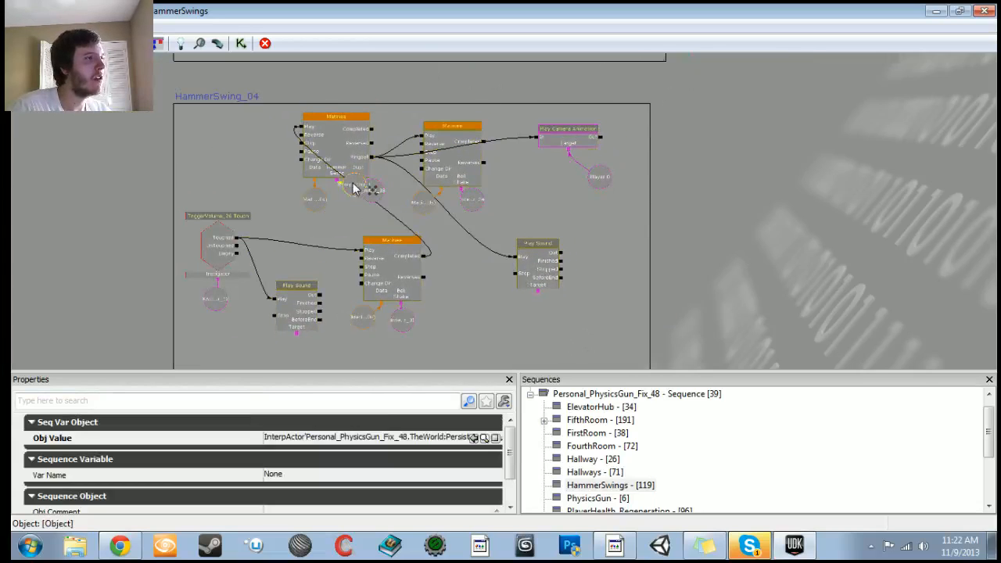
Step: Paste a copy of the Activate Remote Event into HammerSwing_04 and try to name it VariableChanges_04
scroll(481, 290, "down", 2)
left_click_drag(482, 290, 457, 306)
left_click(482, 148)
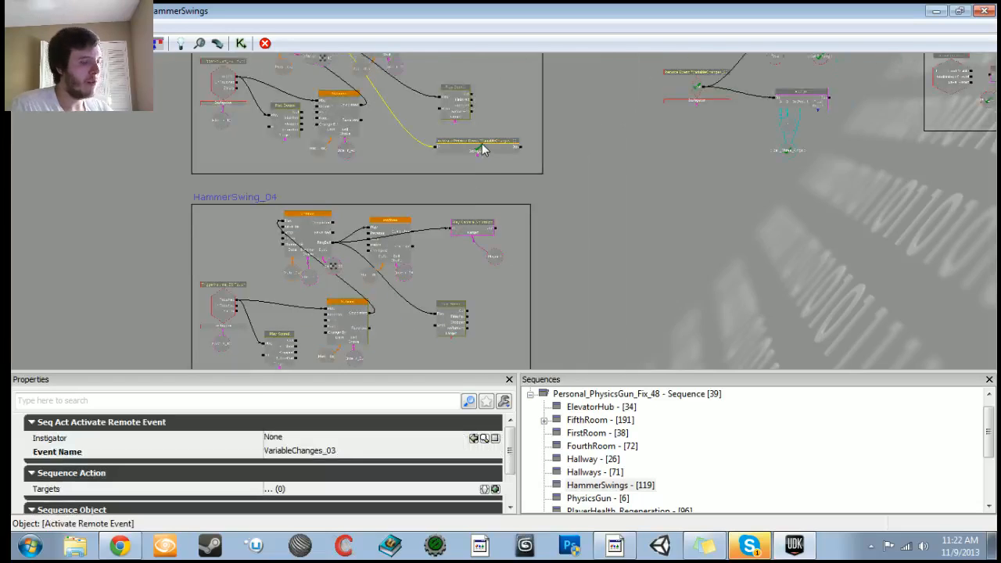
key("ctrl+c")
key("ctrl+v")
left_click_drag(507, 275, 457, 324)
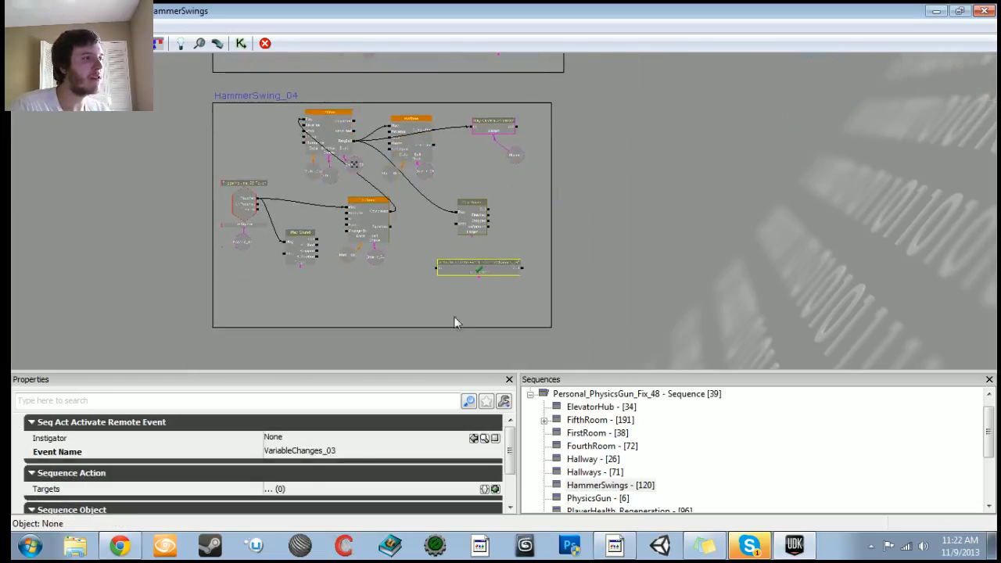
left_click(349, 453)
left_click(350, 456)
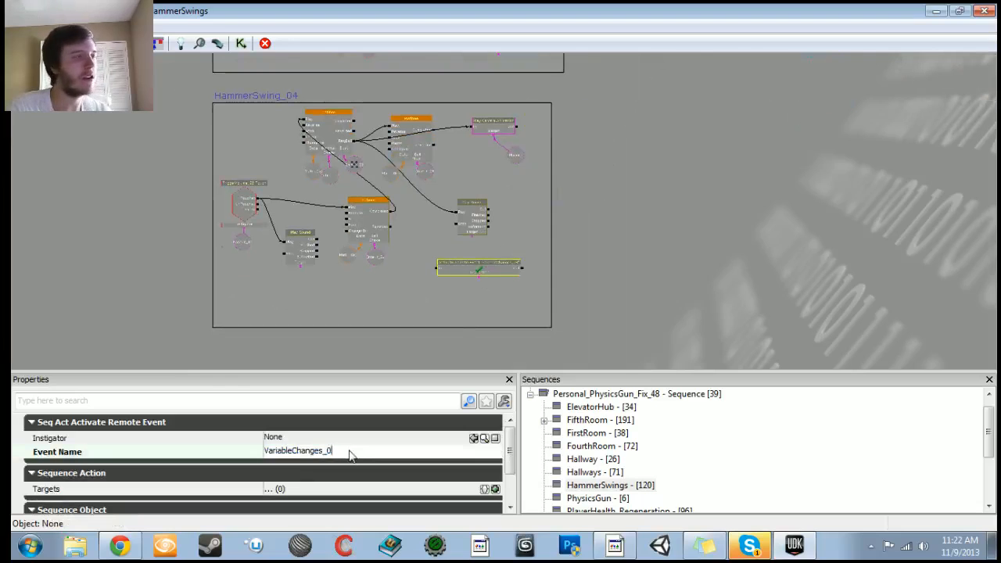
type("4")
key("Return")
Step: Duplicate the remote event, Bool and Add Int tracking nodes for the next bell
scroll(517, 264, "down", 1)
left_click_drag(519, 266, 435, 364)
left_click_drag(590, 201, 454, 274)
left_click_drag(430, 105, 623, 307, "ctrl+alt")
key("ctrl+c")
key("ctrl+v")
left_click_drag(478, 314, 457, 283)
left_click(427, 217)
key("ctrl+z")
left_click_drag(381, 113, 616, 267, "ctrl+alt")
key("ctrl+c")
key("ctrl+v")
left_click_drag(514, 301, 435, 256)
Step: Set the duplicated Remote Event's event name to VariableChanges_04
scroll(435, 256, "up", 5)
left_click_drag(377, 310, 368, 267)
left_click(368, 267)
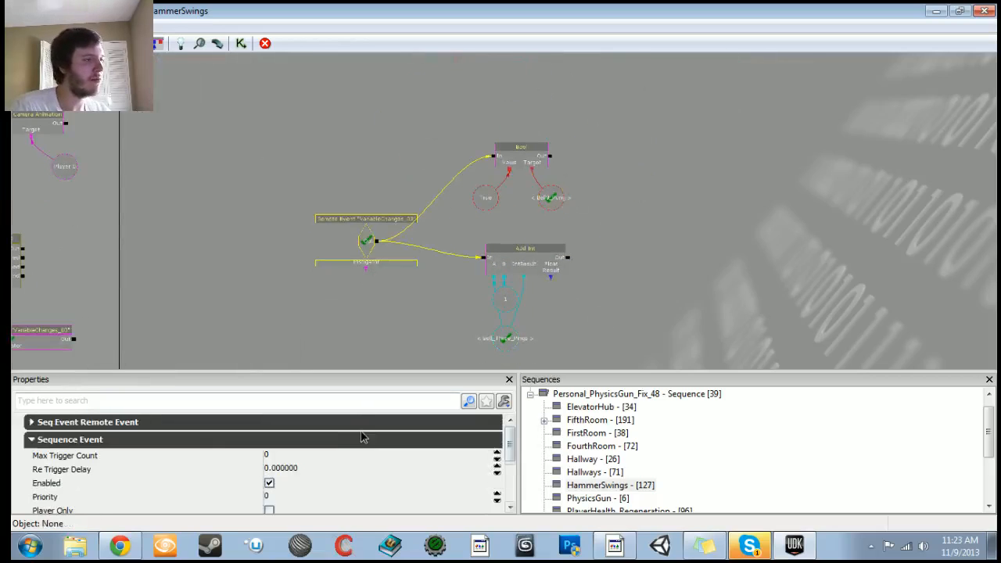
left_click(354, 438)
left_click(353, 438)
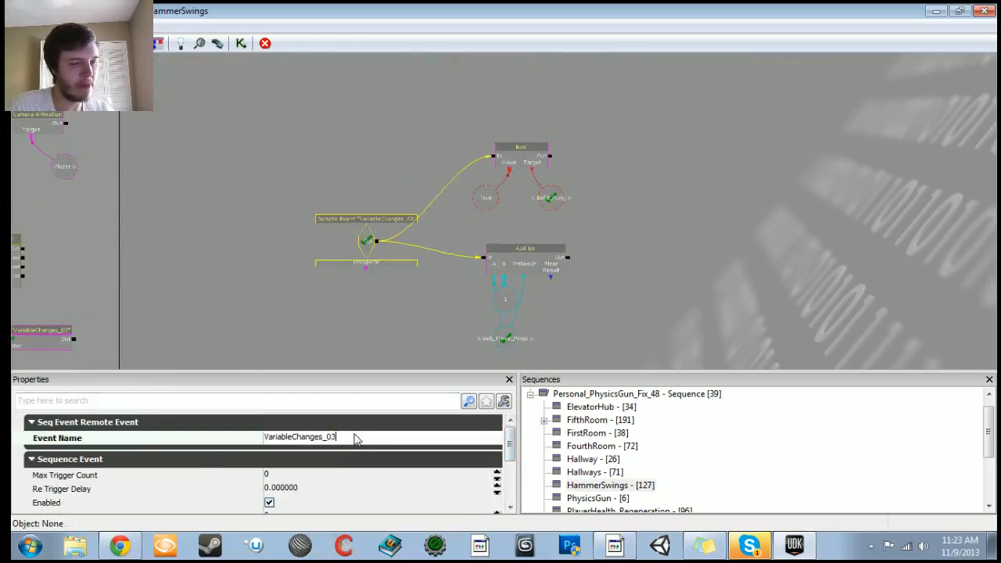
key("Return")
Step: Set the Activate Remote Event in HammerSwing_04 to event name VariableChanges_04
left_click_drag(418, 311, 559, 221)
left_click(496, 211)
scroll(494, 209, "up", 2)
left_click_drag(495, 207, 657, 197)
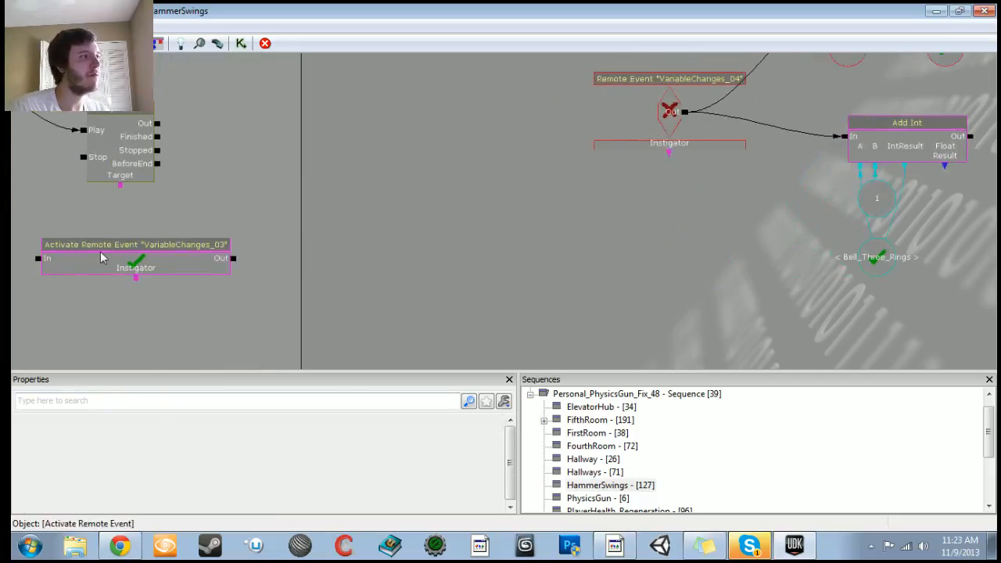
left_click(101, 253)
left_click_drag(100, 275, 205, 277)
left_click(346, 454)
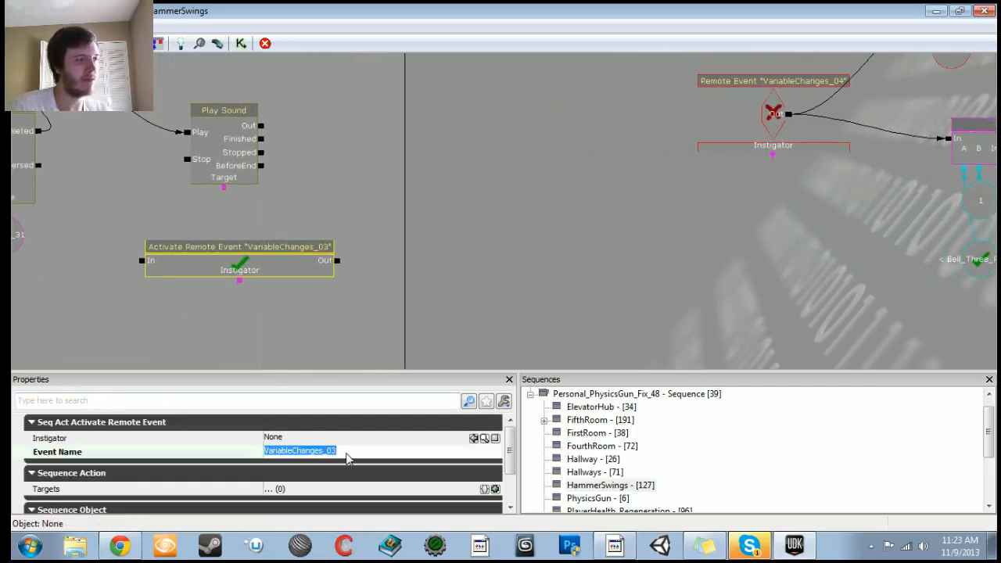
left_click(349, 458)
key("BackSpace")
type("4")
key("Return")
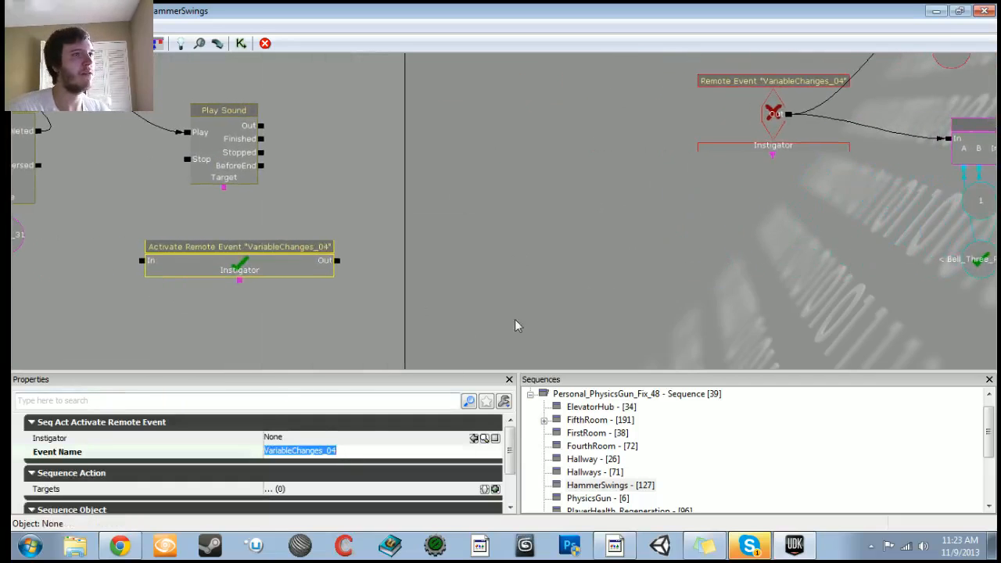
Step: Reposition the VariableChanges_04 remote event and its tracking nodes in the graph
left_click(767, 128)
left_click(766, 127)
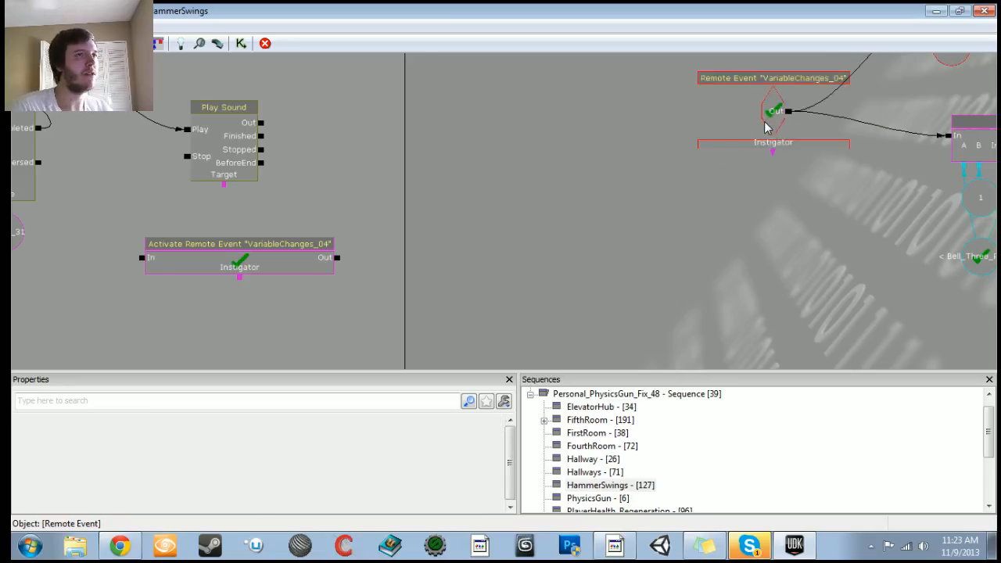
scroll(766, 128, "down", 6)
left_click_drag(508, 248, 593, 334)
scroll(329, 214, "up", 5)
left_click_drag(191, 177, 352, 272)
scroll(755, 266, "down", 4)
left_click_drag(756, 266, 453, 296)
scroll(510, 227, "up", 6)
left_click_drag(510, 227, 456, 276)
Step: Set the new Bool's target named variable to Bell4_Rung
left_click(601, 150)
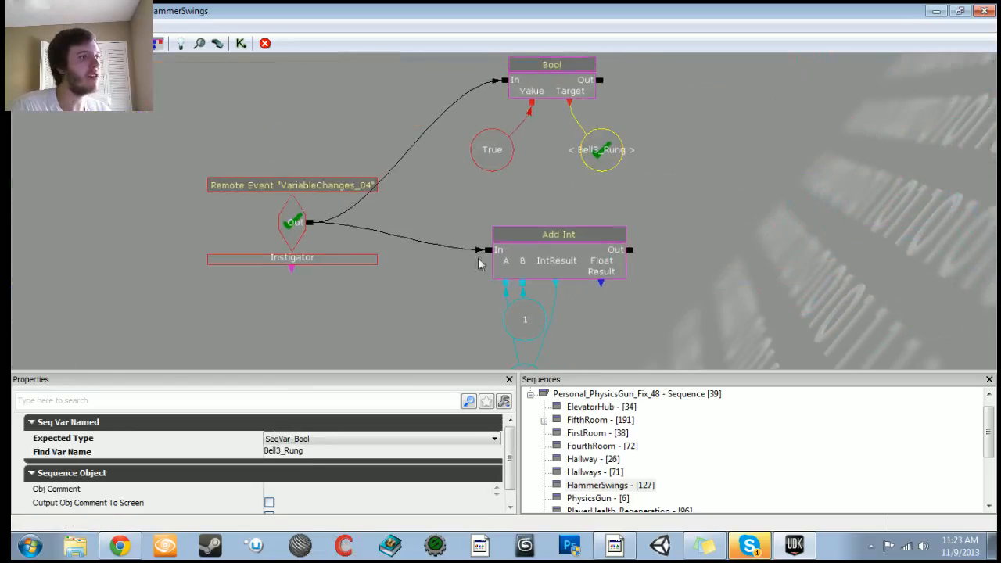
left_click(282, 451)
left_click(279, 451)
type("4")
key("Return")
Step: Set the new Add Int's counter variable to Bell_Four_Rings
left_click_drag(434, 319, 410, 245)
left_click(501, 313)
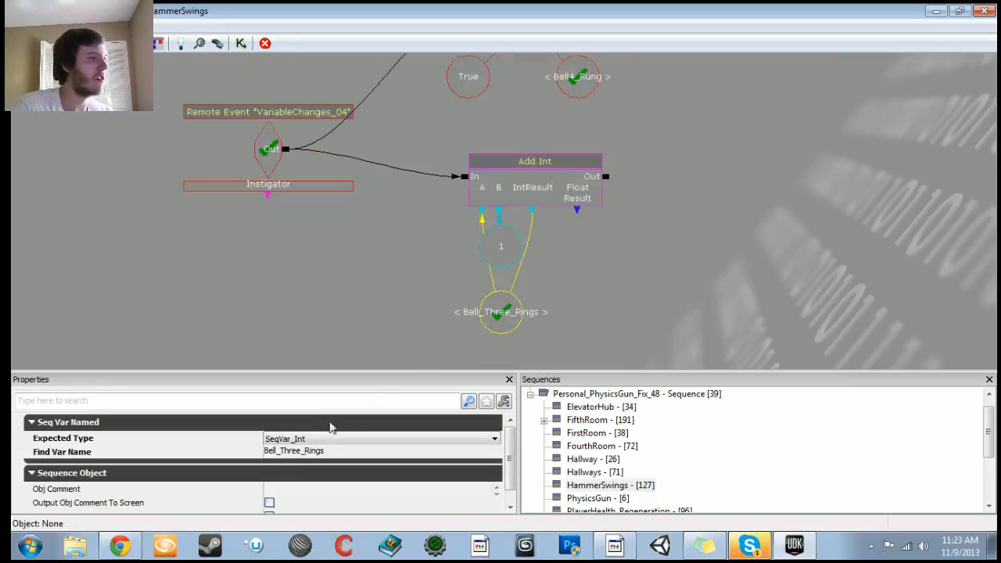
left_click(301, 452)
left_click(300, 452)
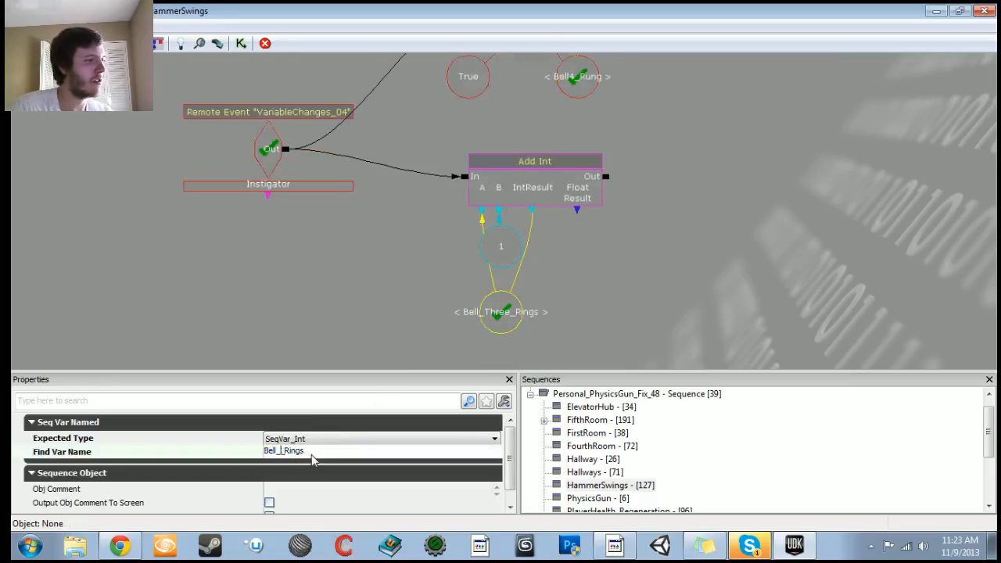
key("Return")
Step: Copy and paste the BellThree_Debug group with its Level Loaded, Log and variable nodes
scroll(346, 263, "down", 6)
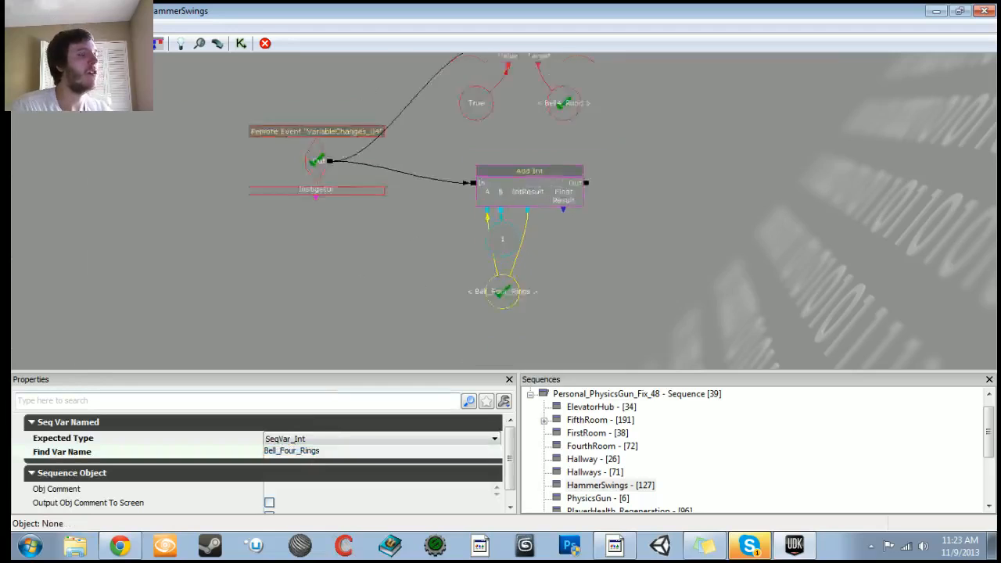
left_click_drag(417, 82, 600, 185, "ctrl+alt")
key("ctrl+c")
key("ctrl+v")
left_click_drag(433, 280, 434, 213)
left_click_drag(528, 183, 456, 257, "ctrl")
Step: Connect the pasted debug group's Level Loaded output to the Log's input
scroll(456, 257, "up", 3)
scroll(341, 271, "up", 2)
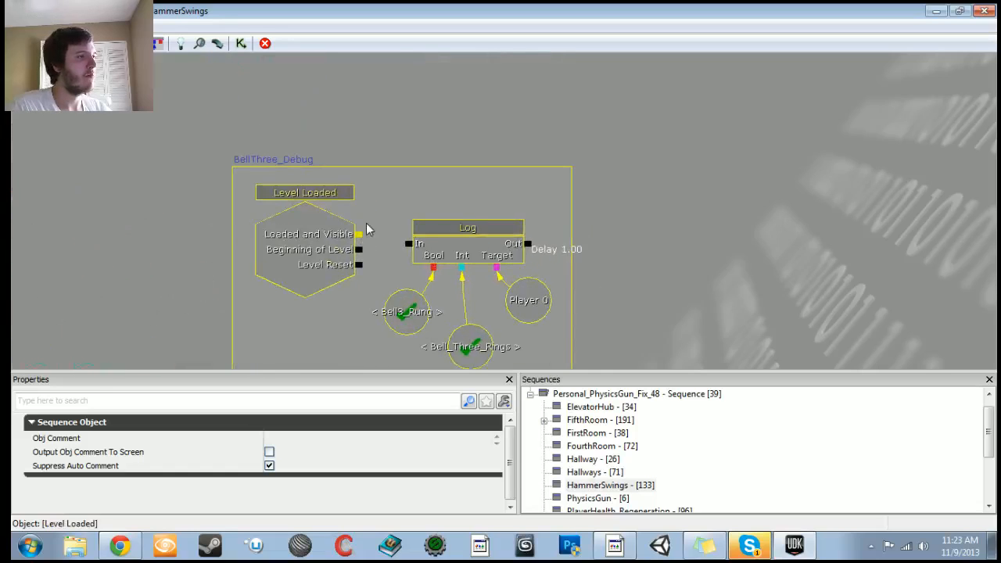
left_click_drag(360, 233, 407, 244)
left_click_drag(528, 244, 409, 244)
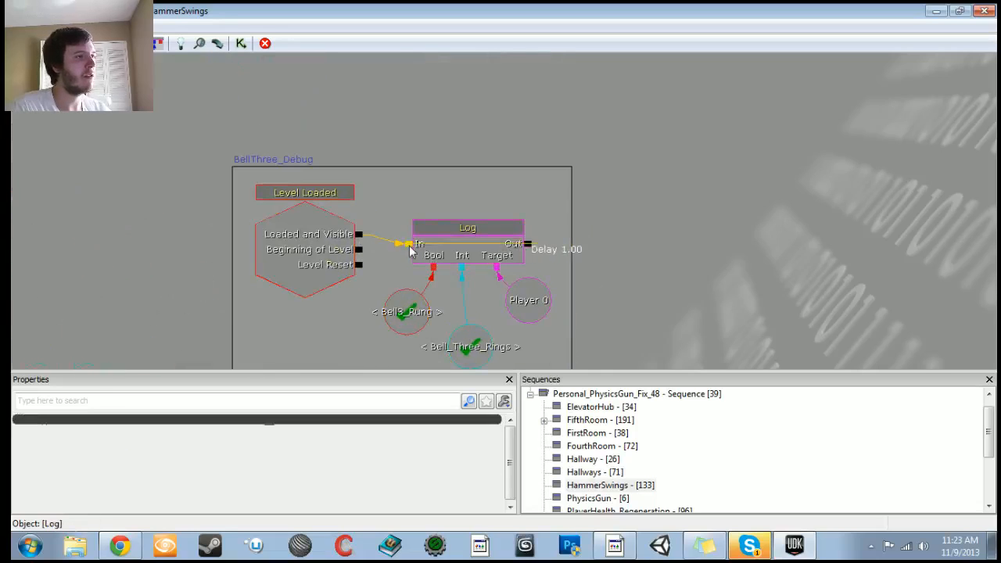
Step: Set the pasted debug group's Bool variable to the named variable Bell4_Rung
left_click_drag(374, 283, 369, 196)
left_click(401, 226)
left_click(286, 451)
left_click(285, 451)
key("BackSpace")
type("4")
key("Return")
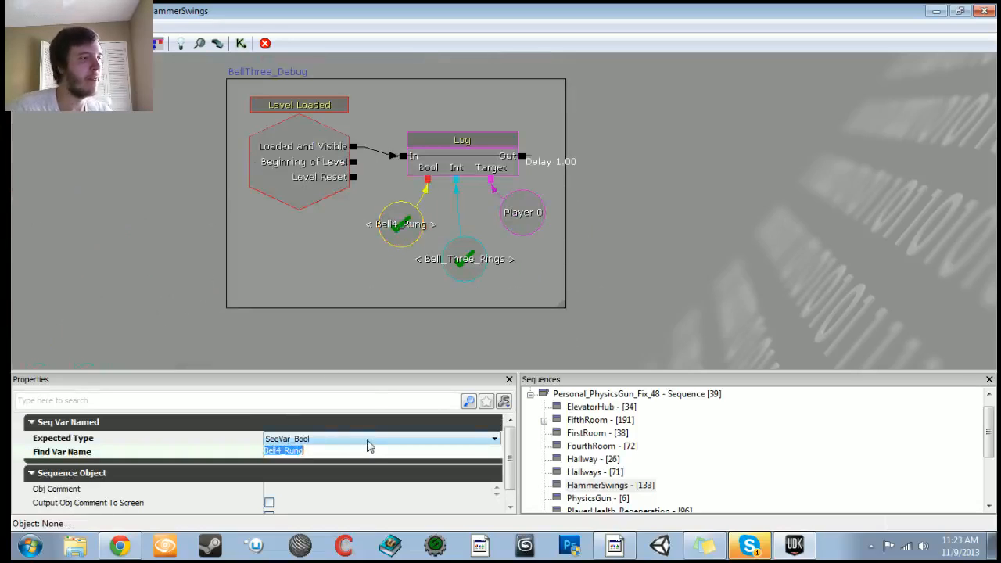
Step: Set the debug group's Int variable to the named variable Bell_Four_Rings
left_click(423, 286)
left_click(296, 452)
left_click(294, 452)
type("Four")
key("Return")
Step: Rename the pasted comment box to BellFour_Debug
left_click(265, 90)
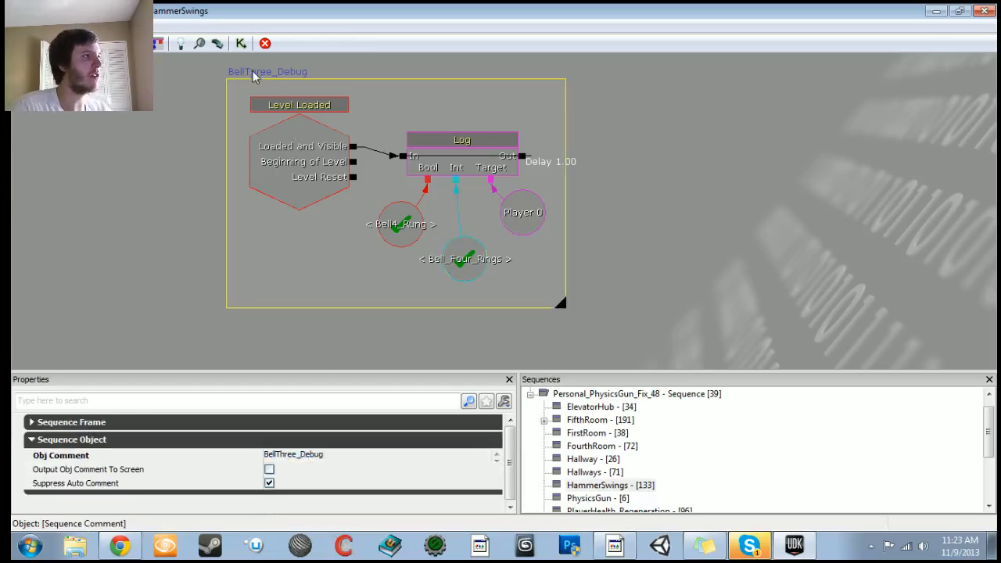
left_click(301, 454)
left_click(299, 455)
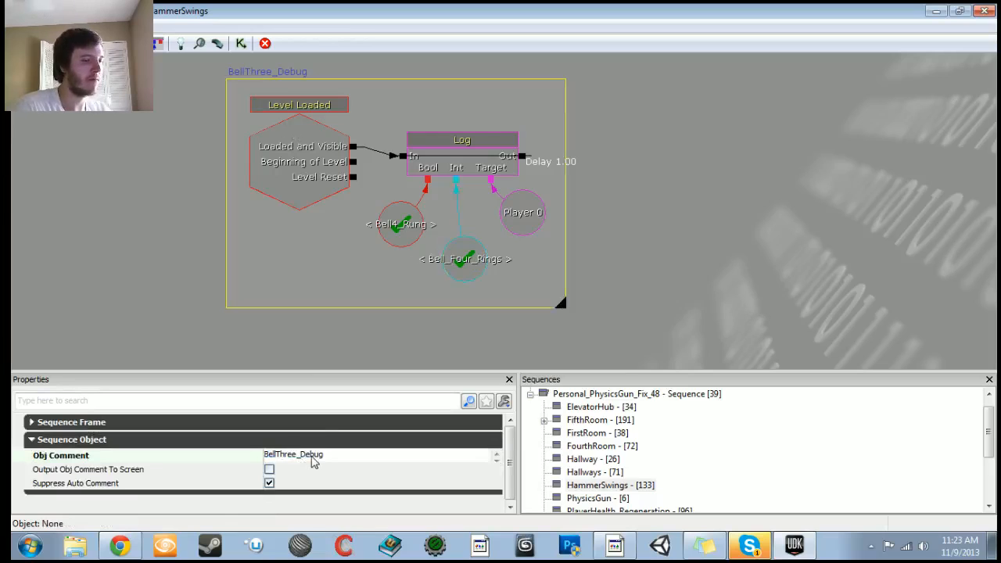
type("Four")
key("Return")
Step: Pan and zoom around the Kismet canvas to review the duplicated BellFour_Debug group
left_click_drag(460, 122, 452, 375)
left_click_drag(449, 147, 438, 348)
left_click_drag(504, 183, 384, 185)
scroll(378, 211, "down", 8)
left_click_drag(336, 268, 342, 141)
scroll(342, 141, "up", 4)
scroll(504, 211, "up", 3)
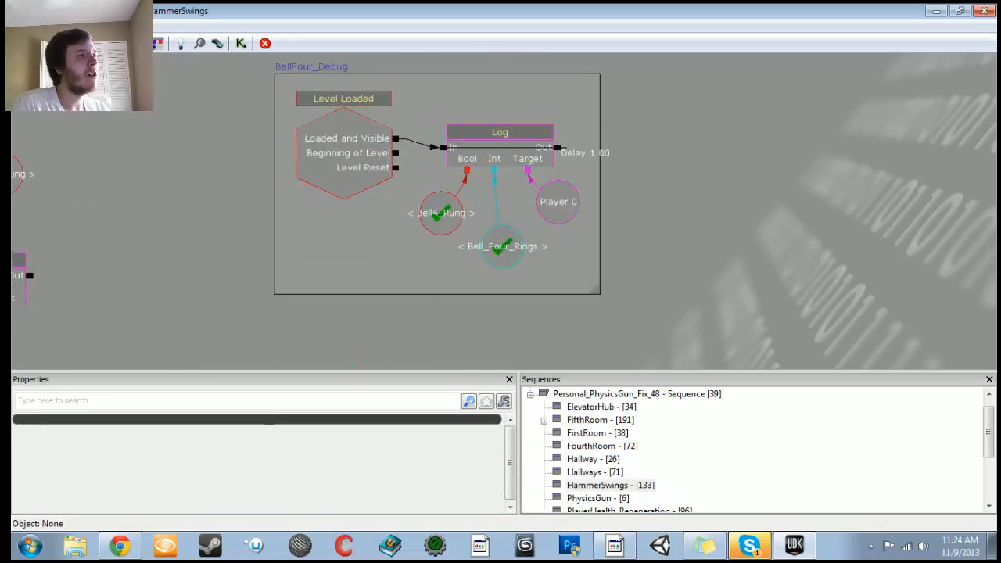
scroll(504, 211, "down", 3)
Step: Close Kismet and play the level from the current viewport spot to test the bell debug output
left_click(936, 11)
right_click(465, 417)
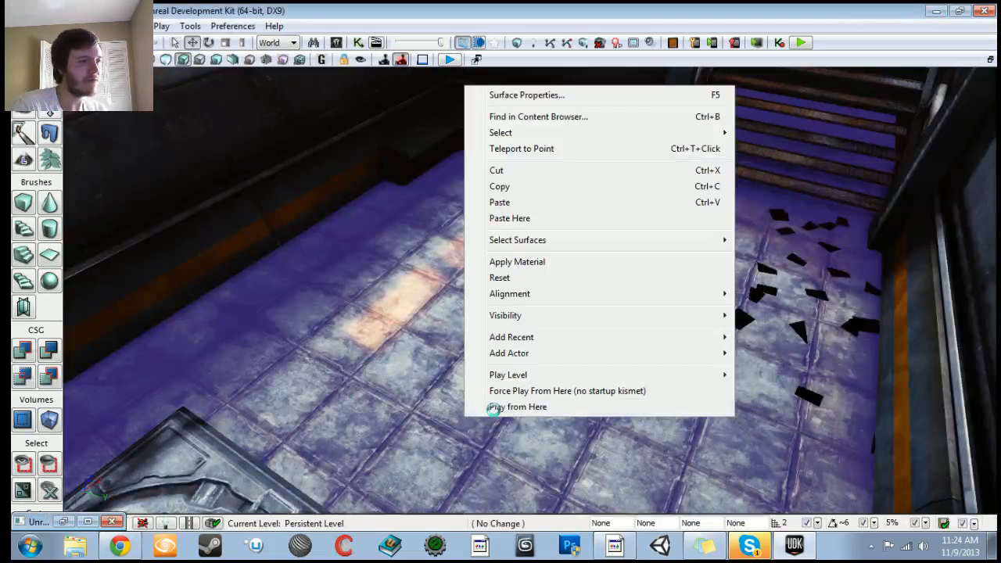
left_click(494, 407)
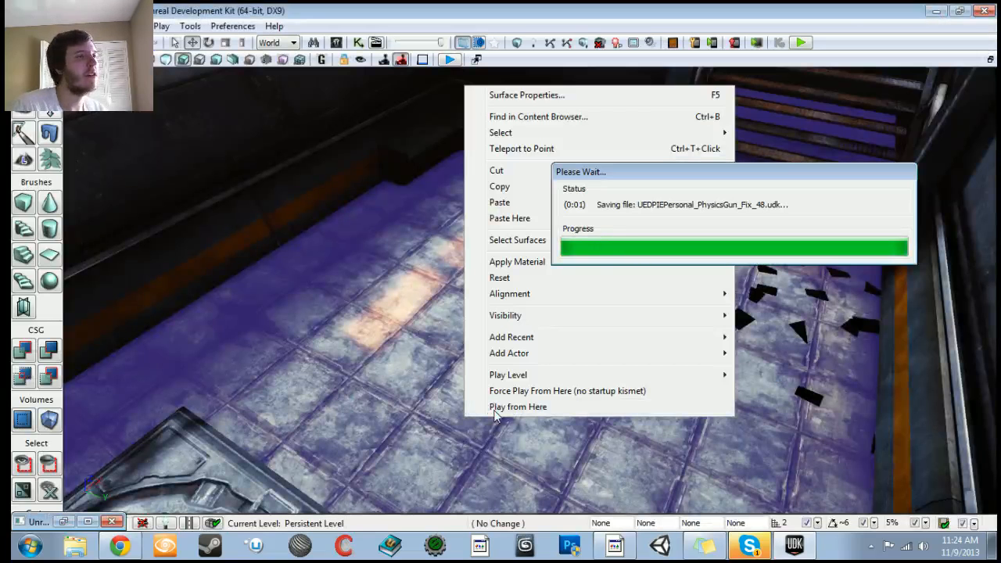
key("w")
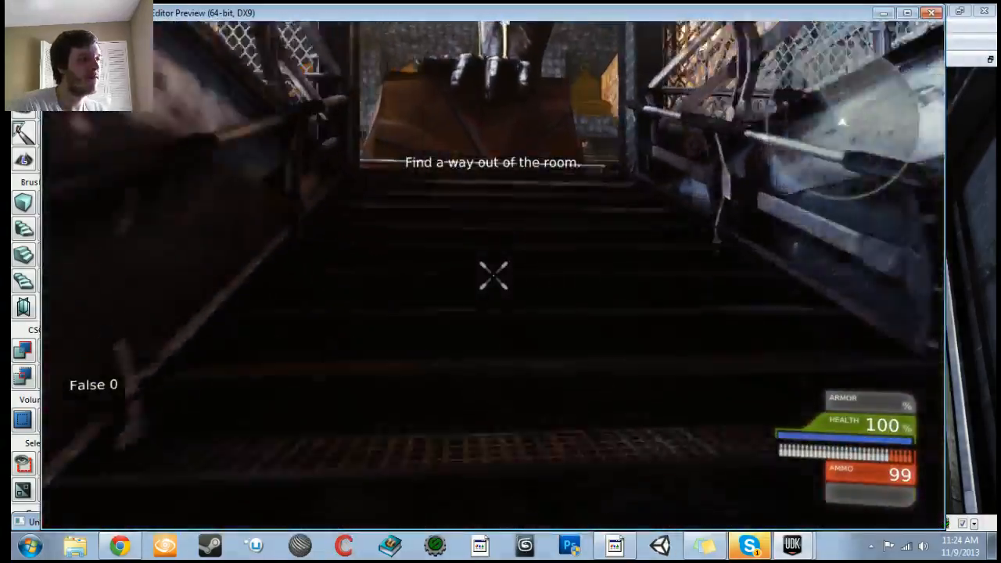
key("w")
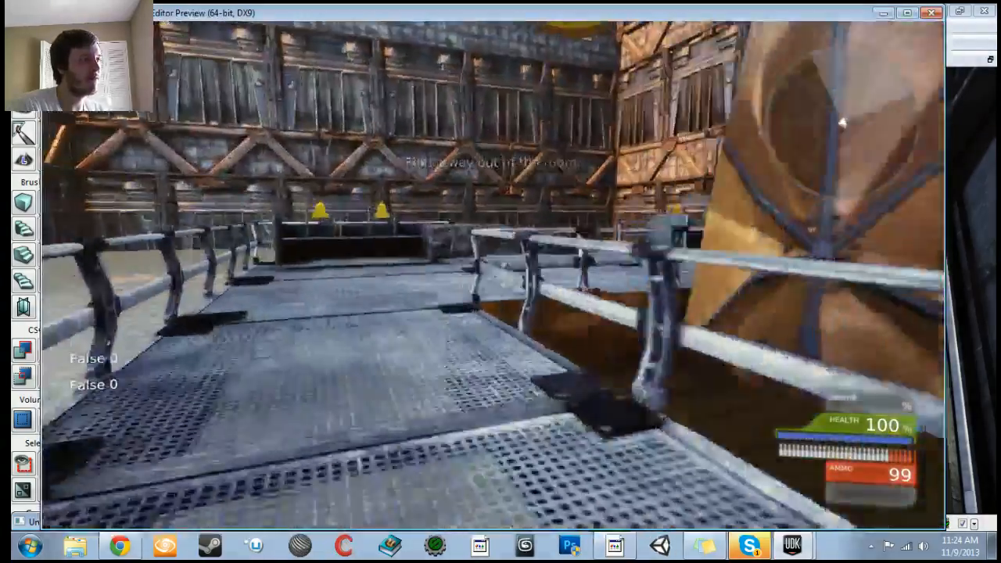
key("w")
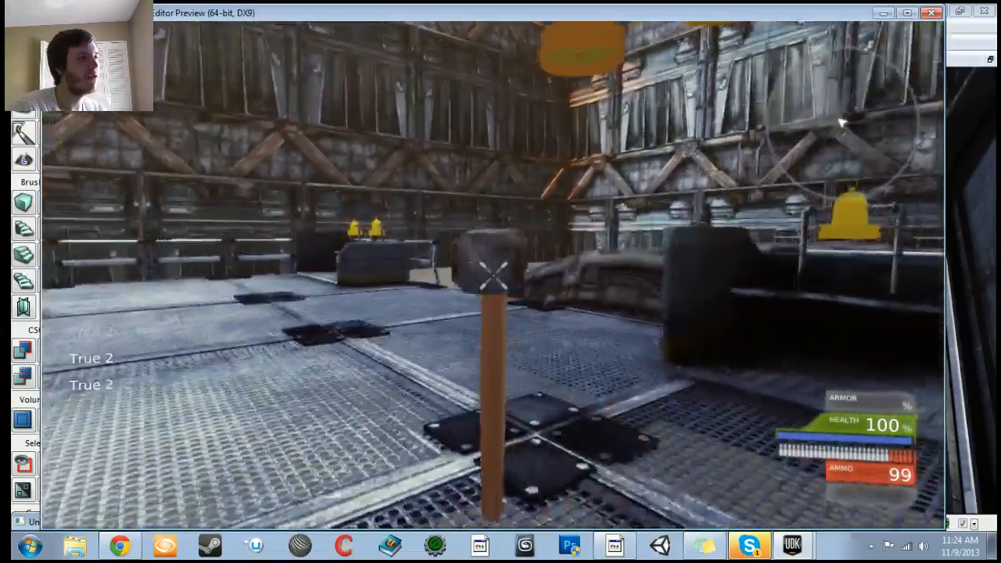
key("Escape")
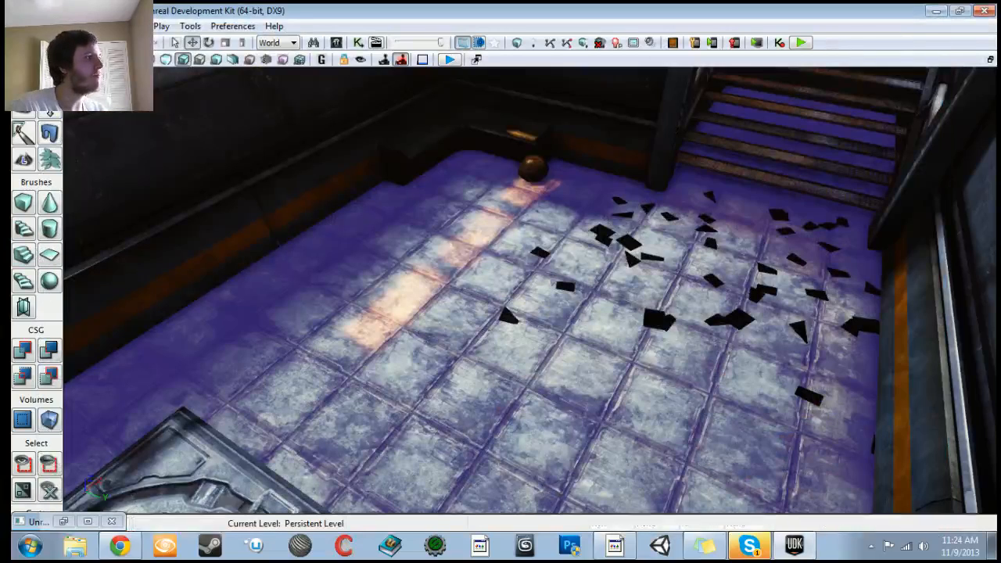
Step: Save the level and inspect the bell actors on the platform in the viewport
key("ctrl+s")
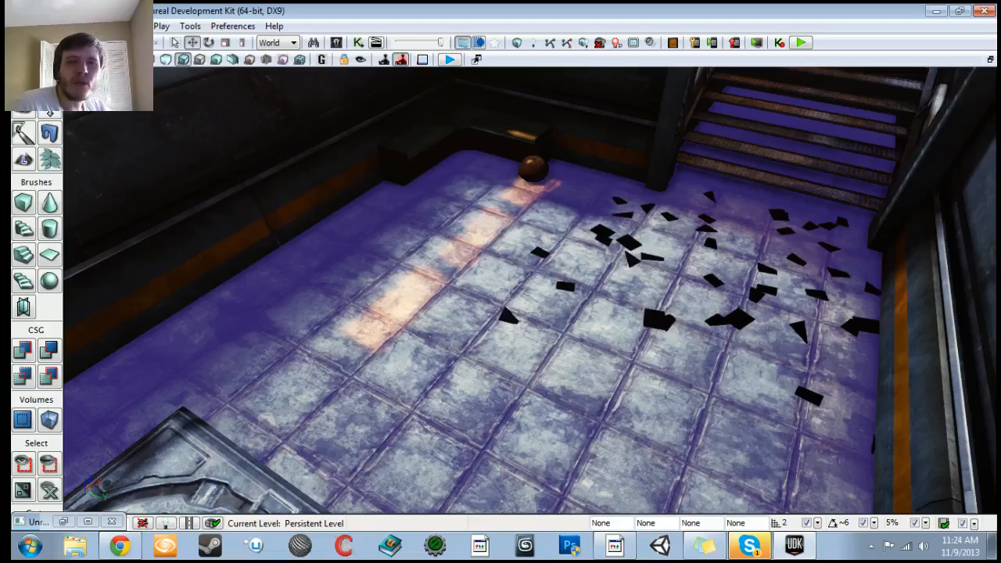
right_click_drag(530, 289, 532, 185)
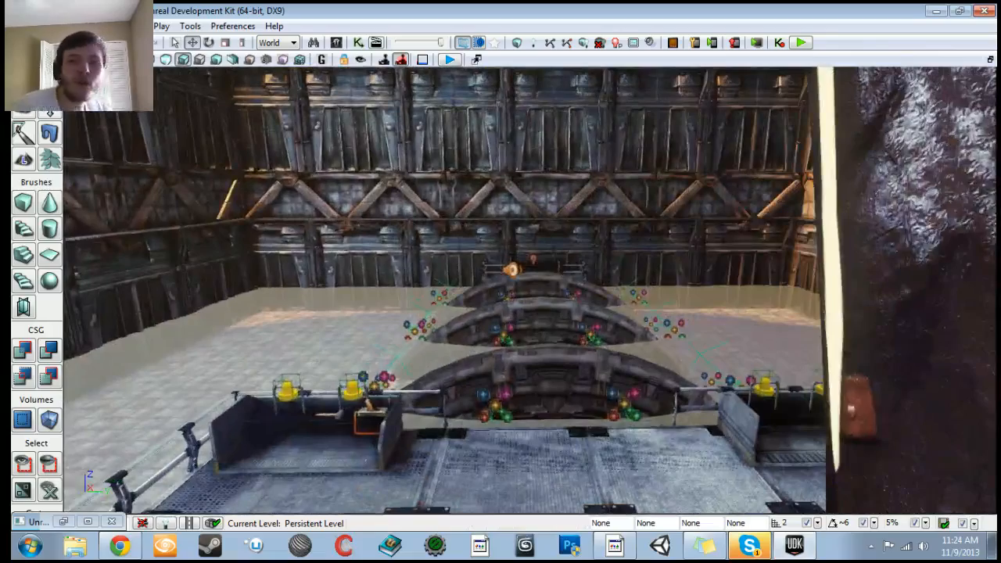
right_click_drag(532, 290, 571, 345)
left_click_drag(571, 345, 519, 309)
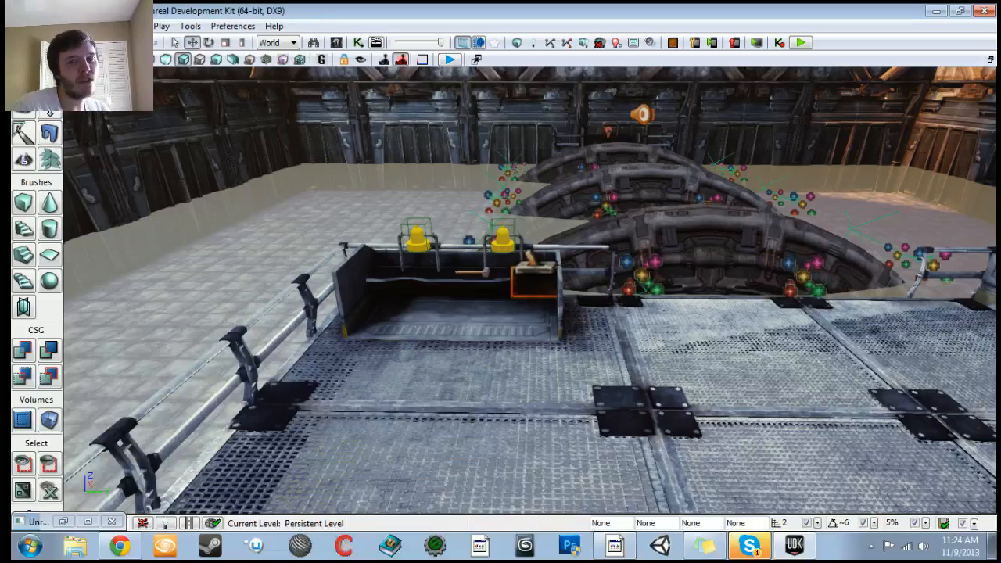
left_click_drag(519, 308, 501, 183)
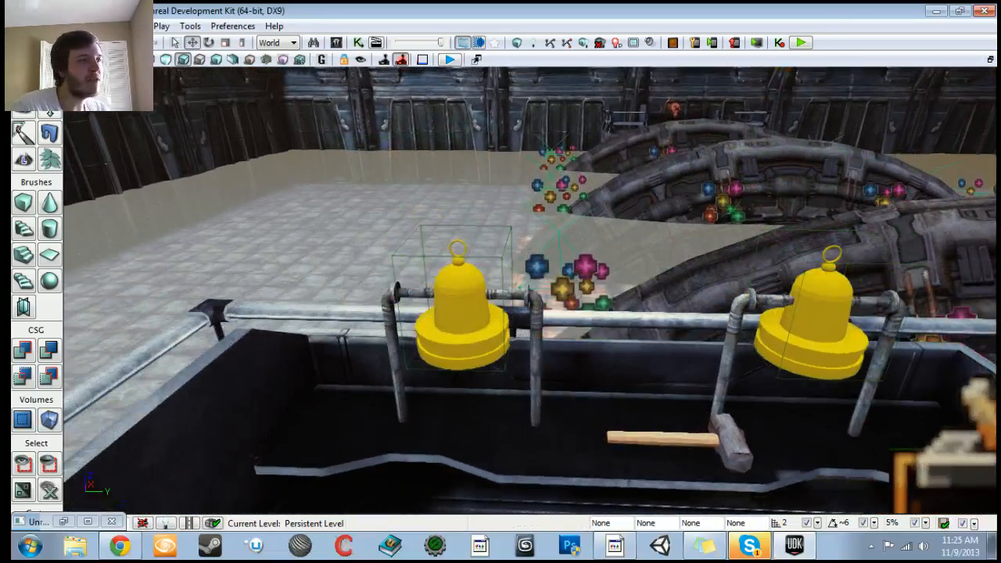
left_click(467, 340)
left_click_drag(467, 340, 493, 352)
left_click(604, 274)
left_click_drag(604, 273, 601, 226)
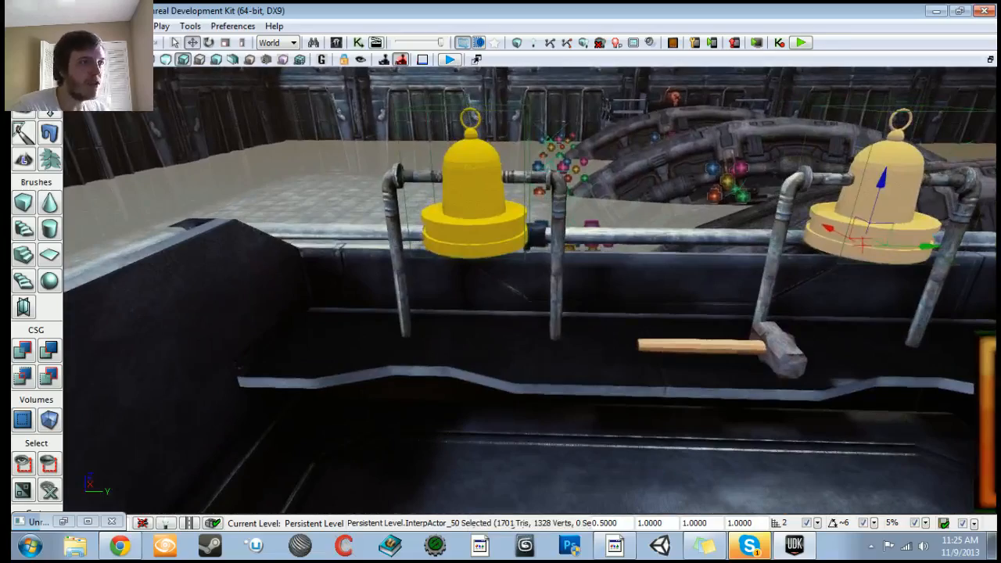
left_click(474, 197)
left_click_drag(474, 197, 607, 207)
left_click(639, 244)
left_click_drag(639, 244, 583, 244)
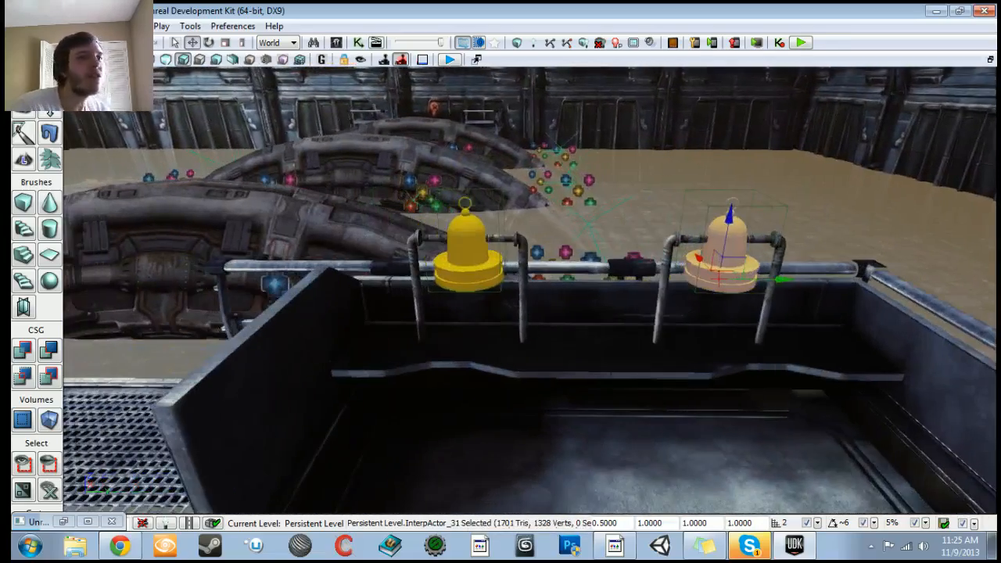
right_click_drag(582, 244, 531, 239)
left_click(579, 236)
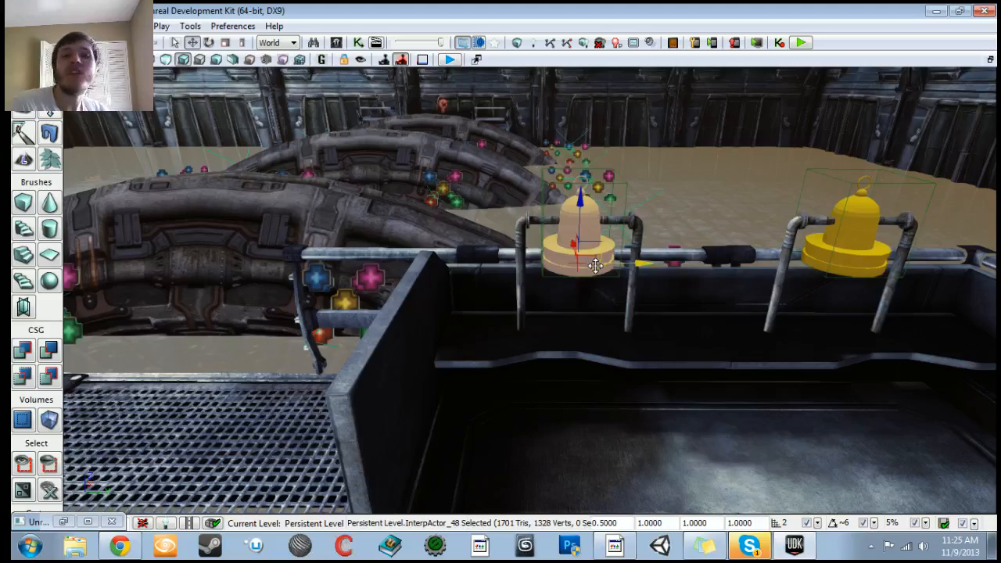
mouse_move(532, 297)
right_mouse_down()
mouse_move(375, 305)
mouse_move(532, 301)
right_mouse_up()
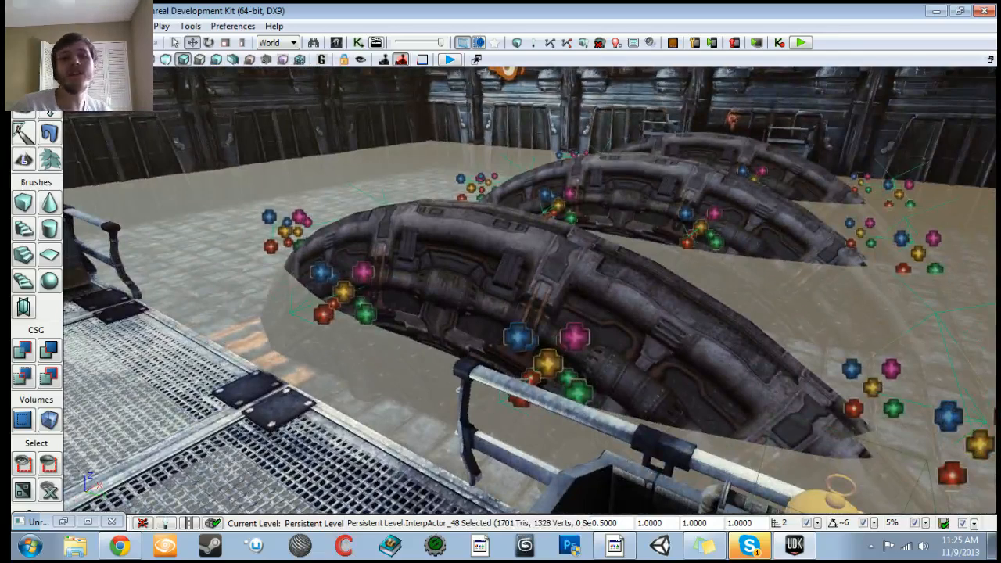
right_click_drag(532, 297, 470, 324)
Step: Play the level again from the bell platform to check the bell debug readouts
right_click(619, 485)
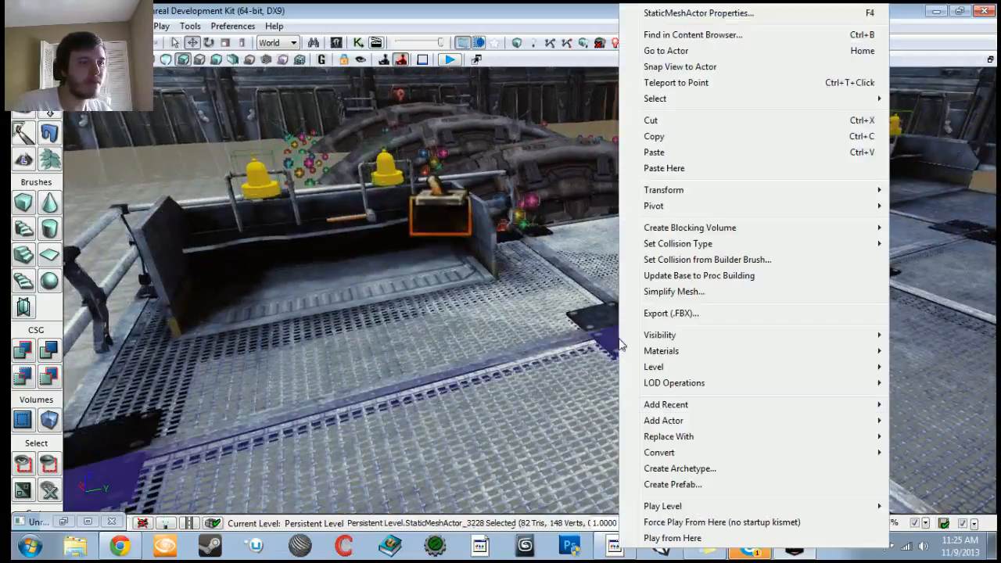
left_click(675, 539)
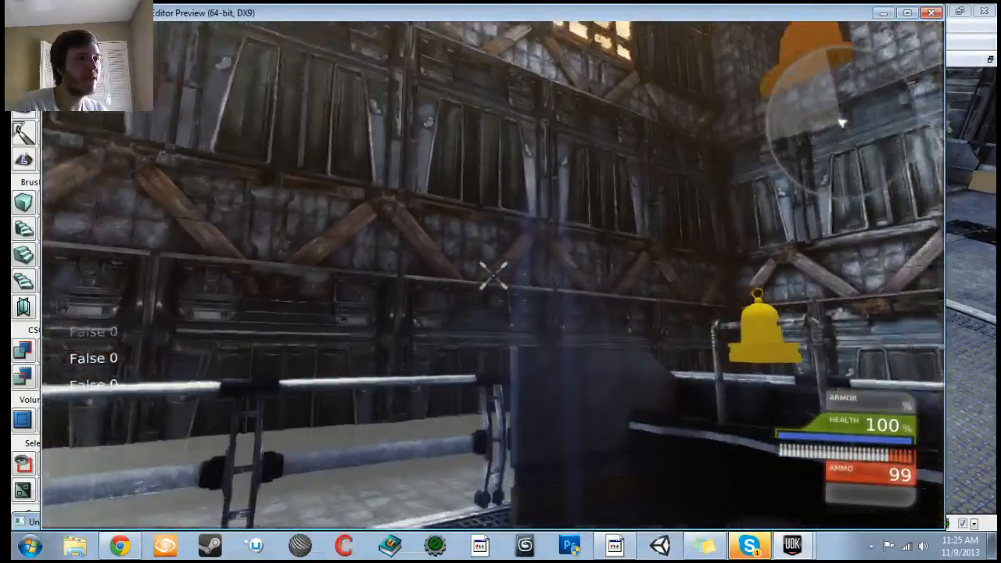
key("w")
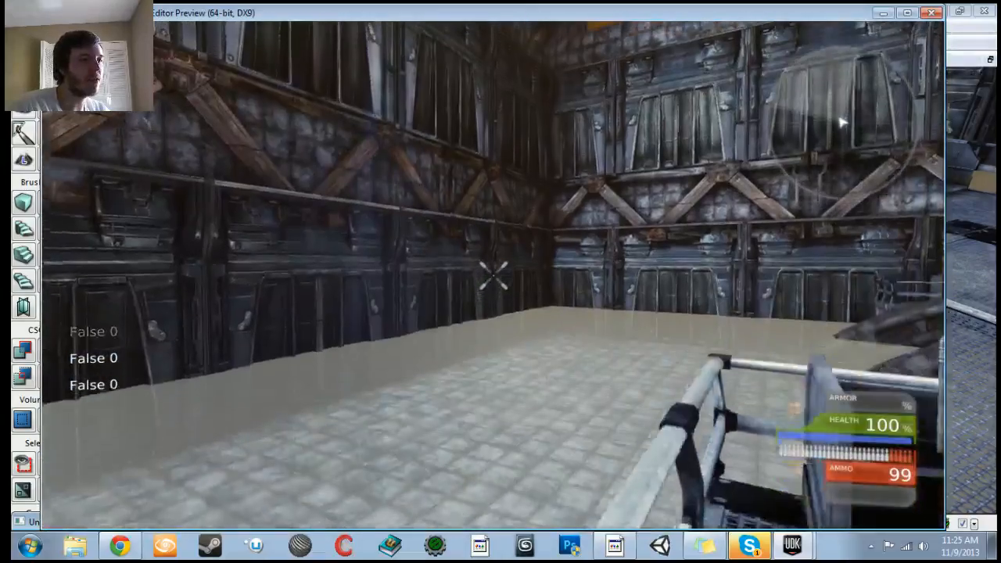
key("w")
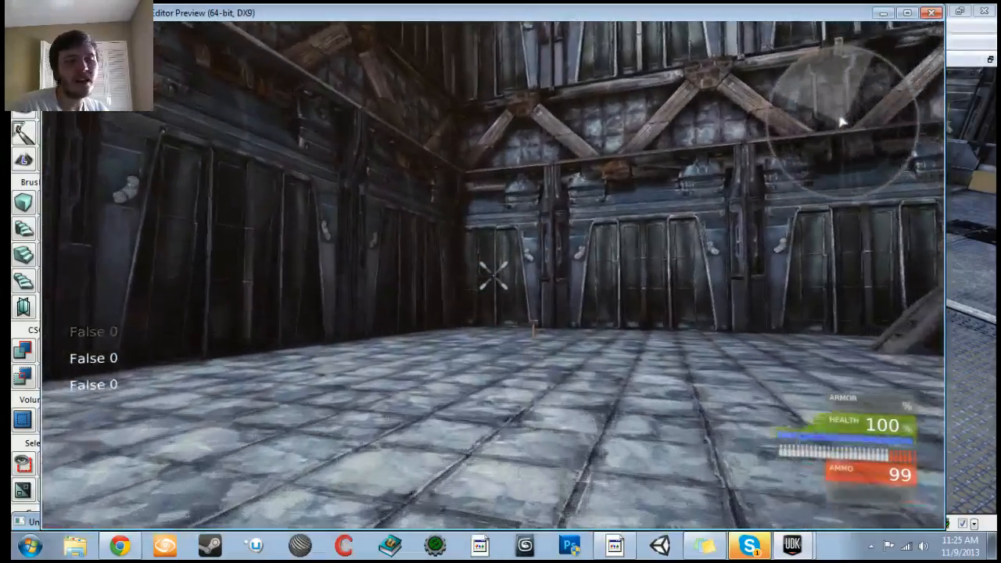
key("w")
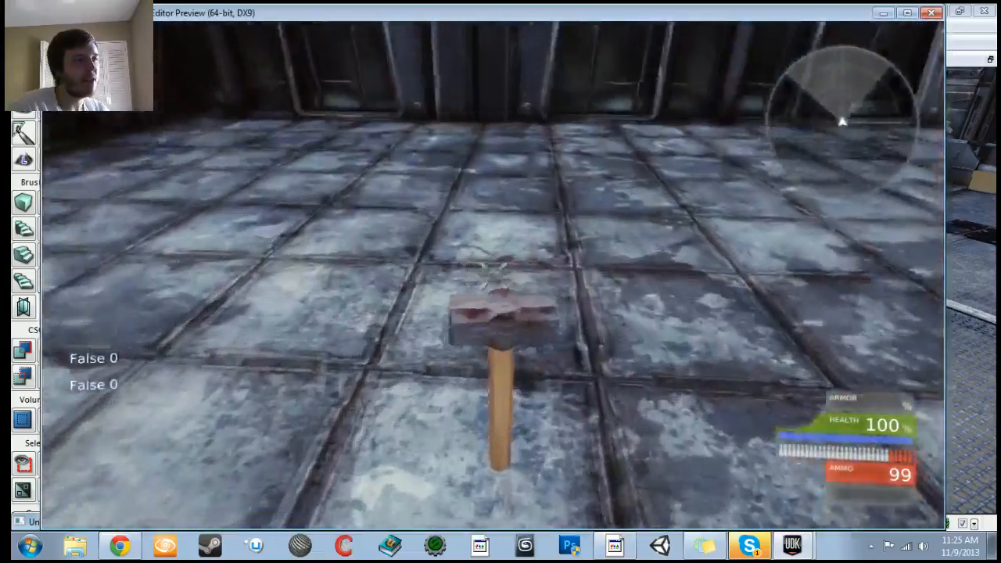
key("w")
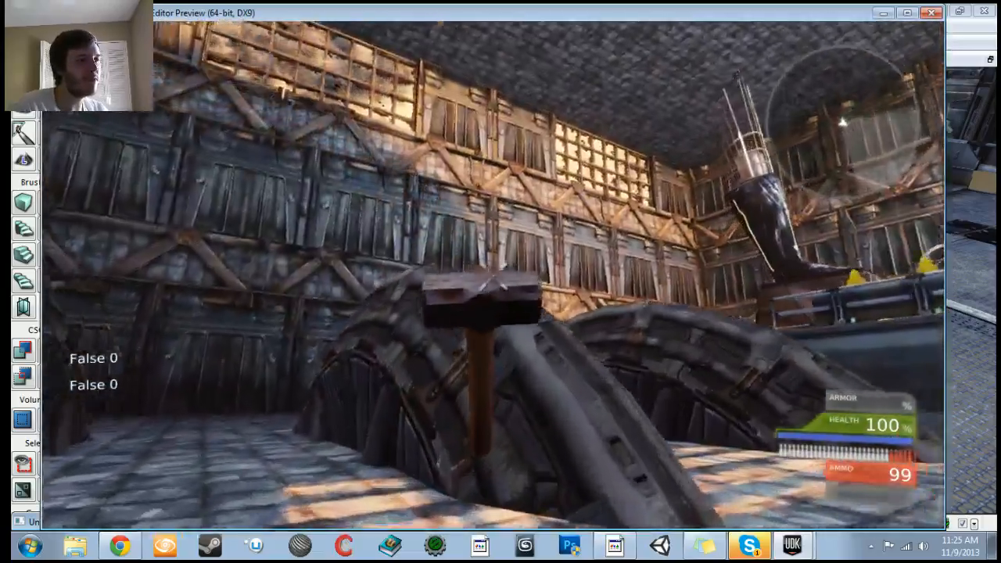
key("w")
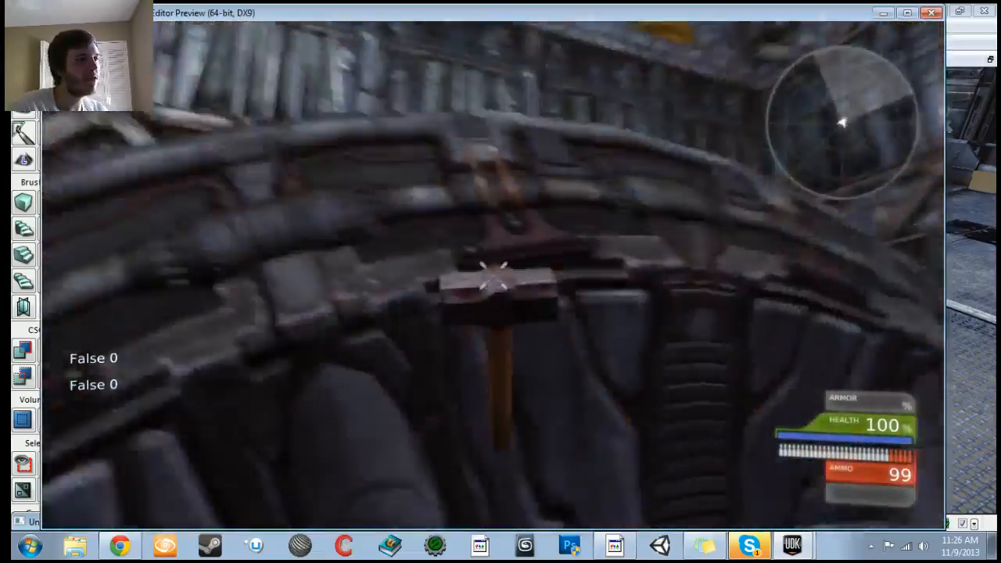
key("w")
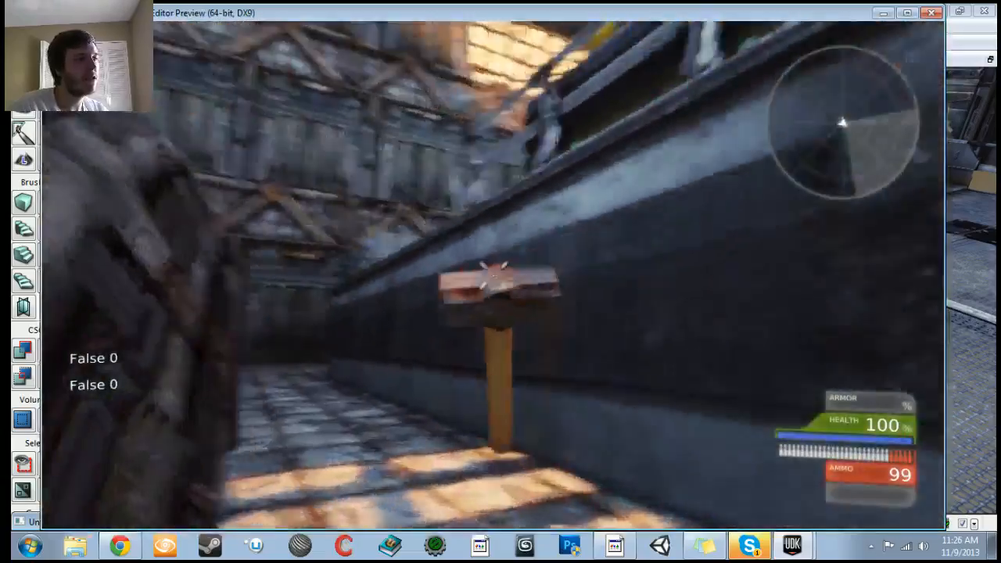
key("w")
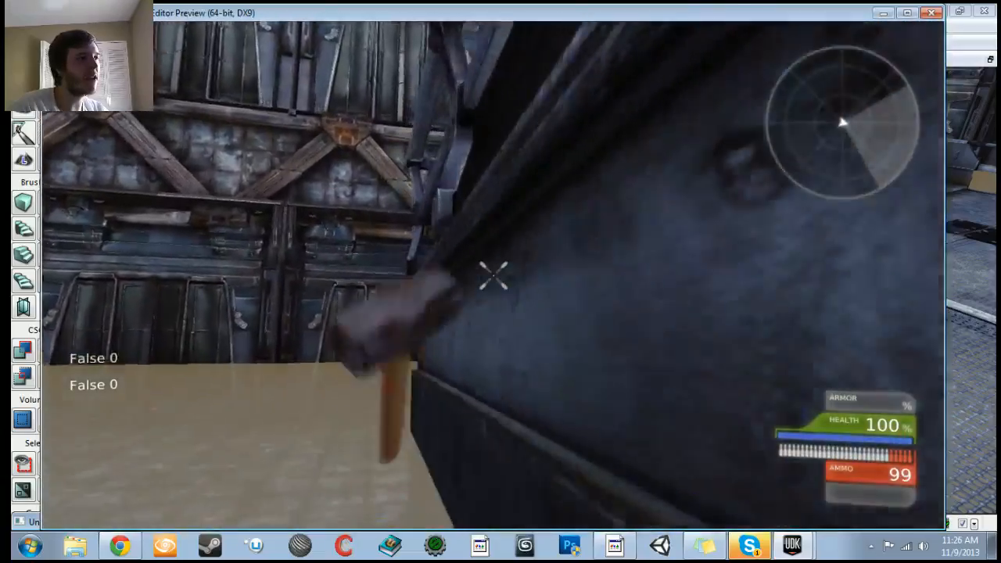
key("w")
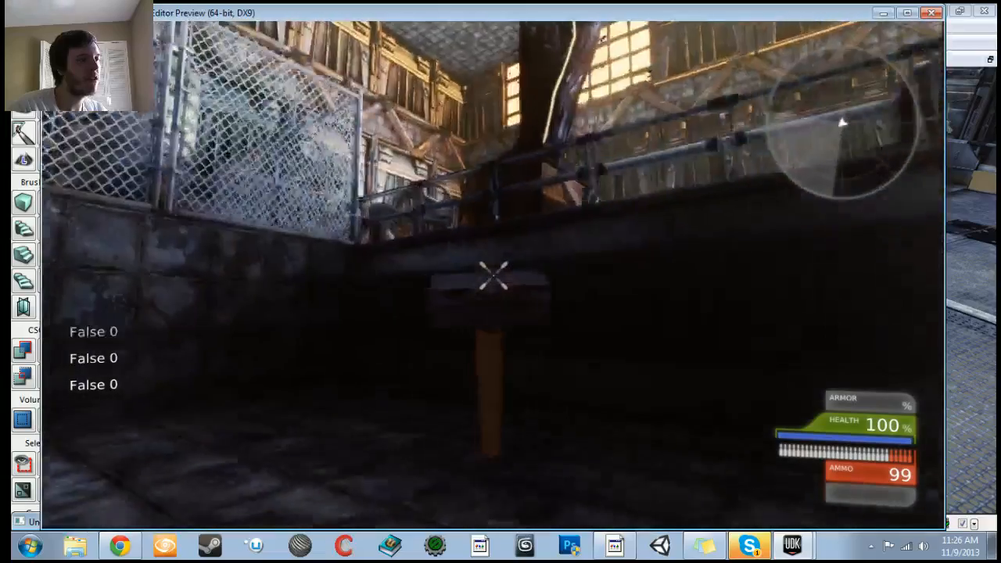
key("Escape")
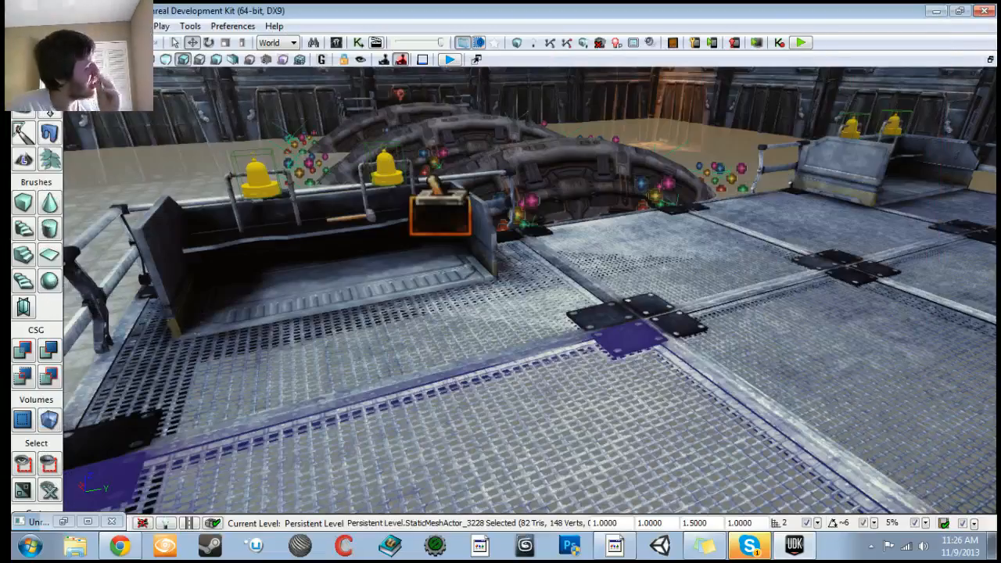
Step: Orbit the viewport to examine the bell platform and the surrounding meshes
right_click(931, 305)
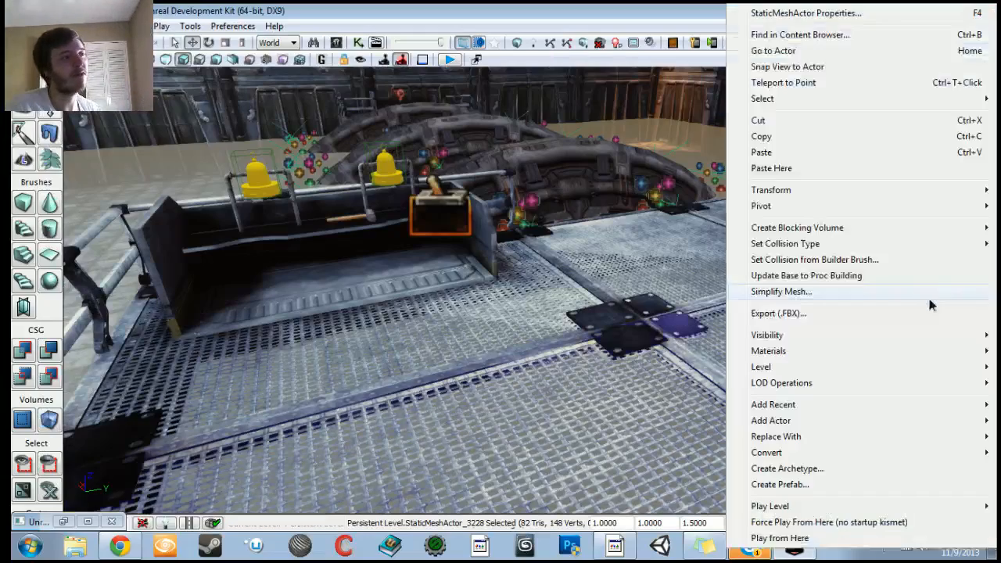
left_click(714, 305)
right_click_drag(713, 305, 671, 267)
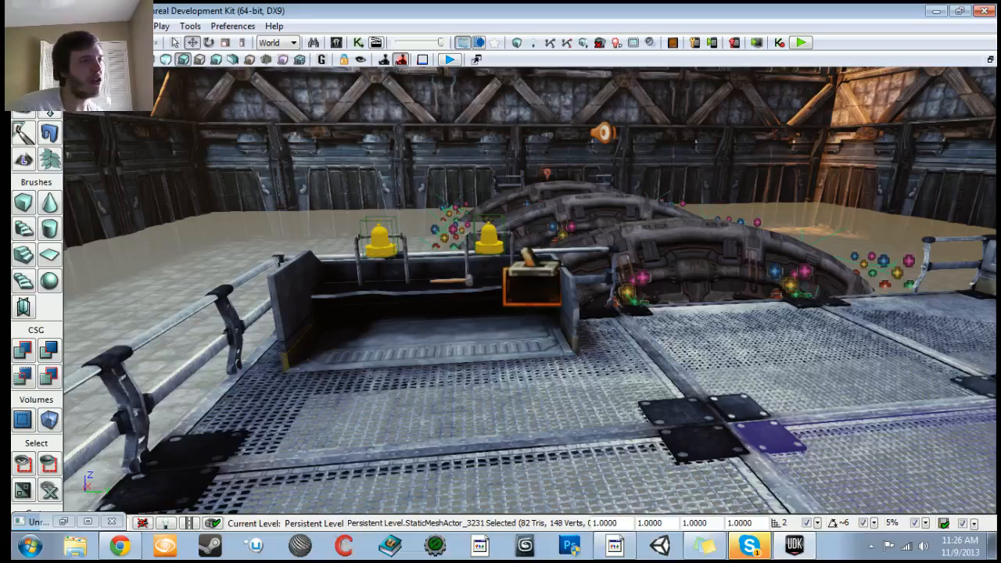
right_click_drag(672, 268, 640, 290)
left_click(548, 347)
right_click_drag(547, 348, 692, 339)
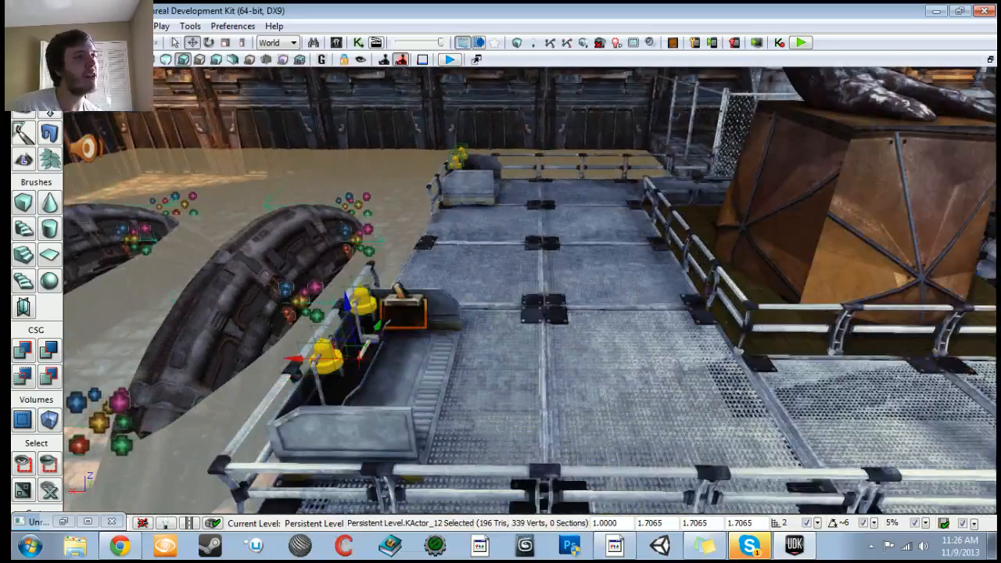
left_click(602, 112)
left_click(336, 181)
right_click_drag(336, 182, 223, 161)
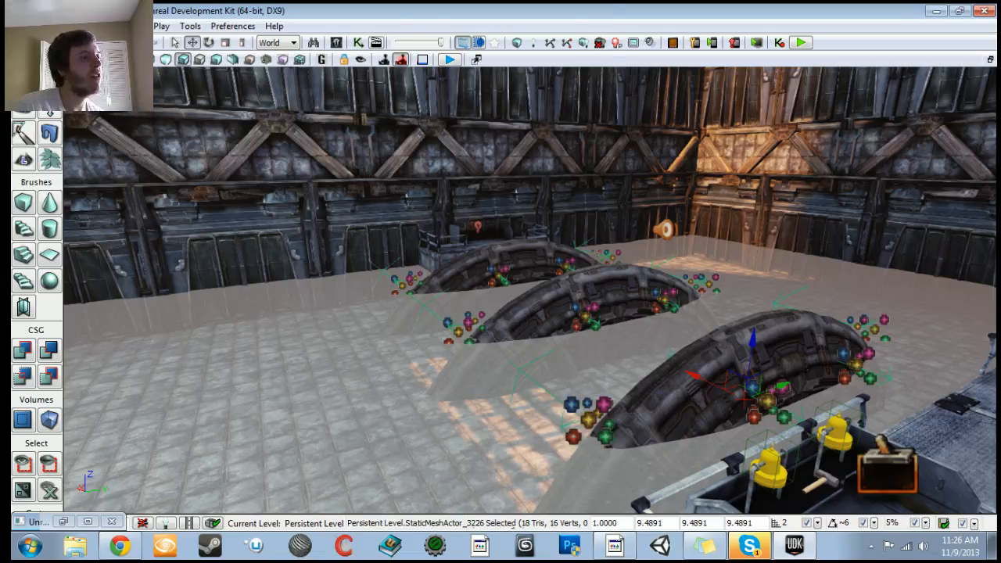
Step: Create a column blocking volume from the selected transparent static mesh near the domes
right_click(345, 227)
mouse_move(430, 227)
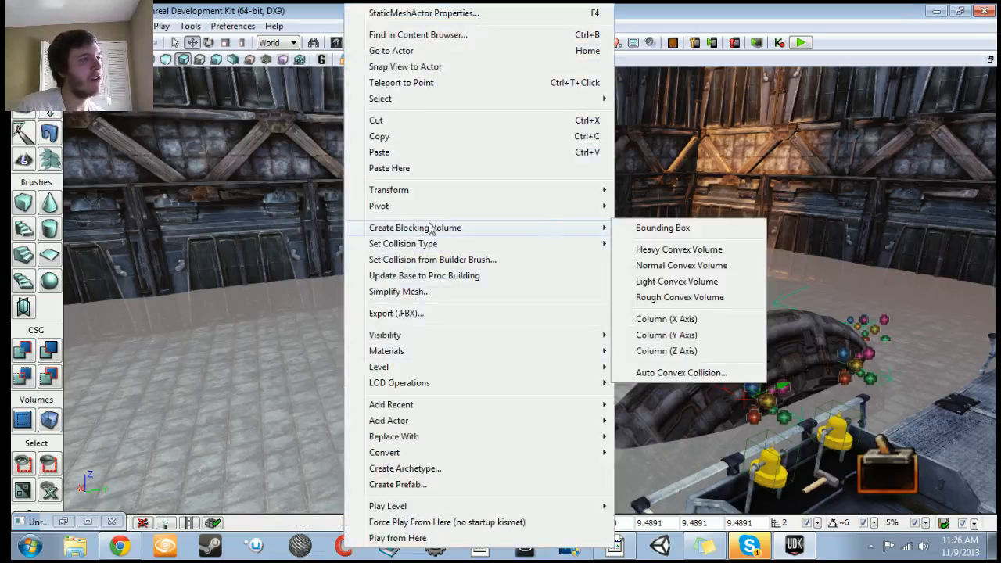
left_click(679, 232)
right_click_drag(679, 231, 610, 200)
left_click(679, 326, "ctrl")
left_click(679, 326)
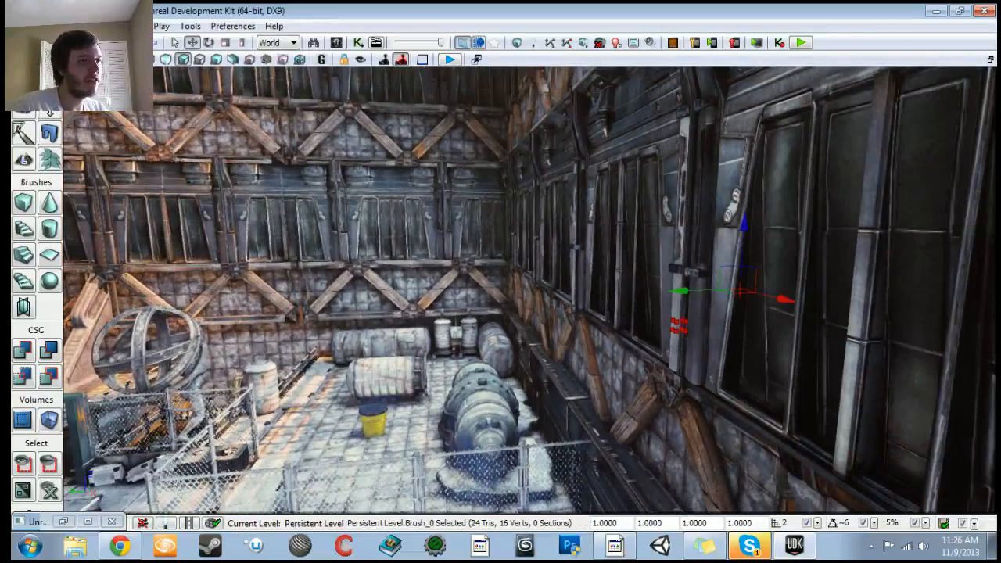
Step: Move the builder brush down onto the hall floor beside the wall near the domes
mouse_move(782, 298)
left_mouse_down()
mouse_move(595, 353)
mouse_move(532, 419)
left_mouse_up()
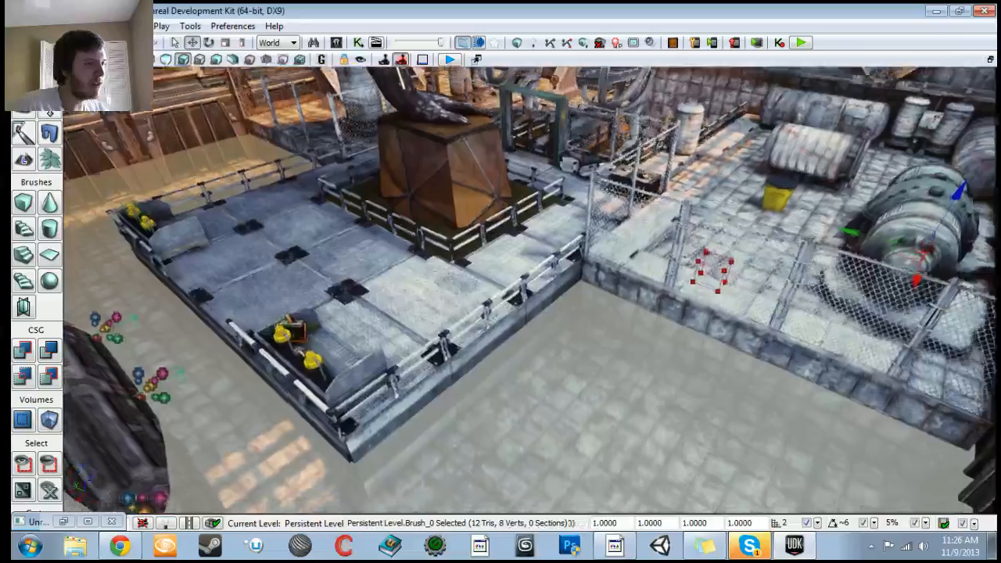
mouse_move(532, 312)
right_mouse_down()
mouse_move(492, 317)
mouse_move(462, 337)
mouse_move(454, 250)
mouse_move(450, 262)
mouse_move(548, 255)
mouse_move(587, 289)
right_mouse_up()
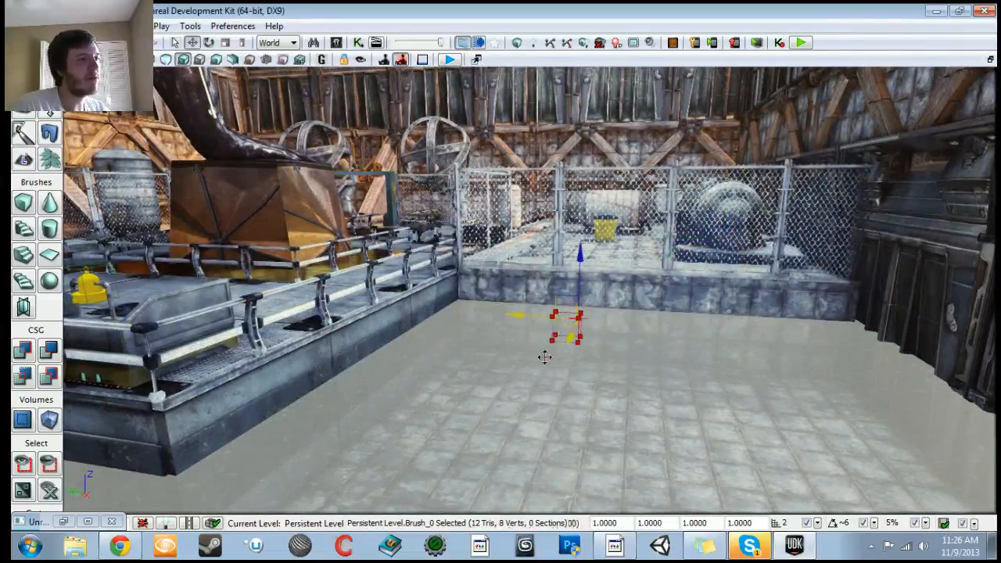
right_click_drag(548, 290, 504, 374)
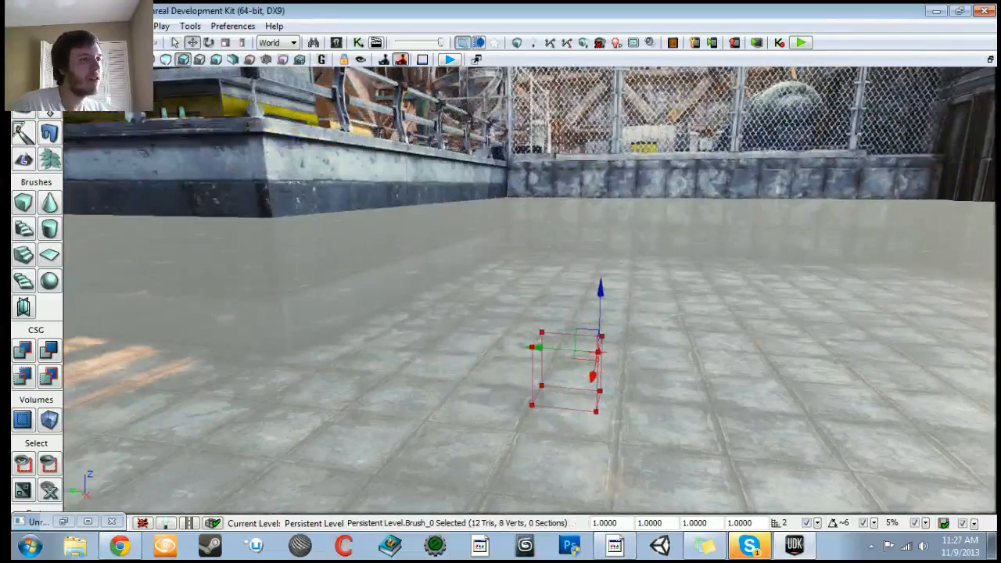
left_click_drag(600, 287, 605, 115)
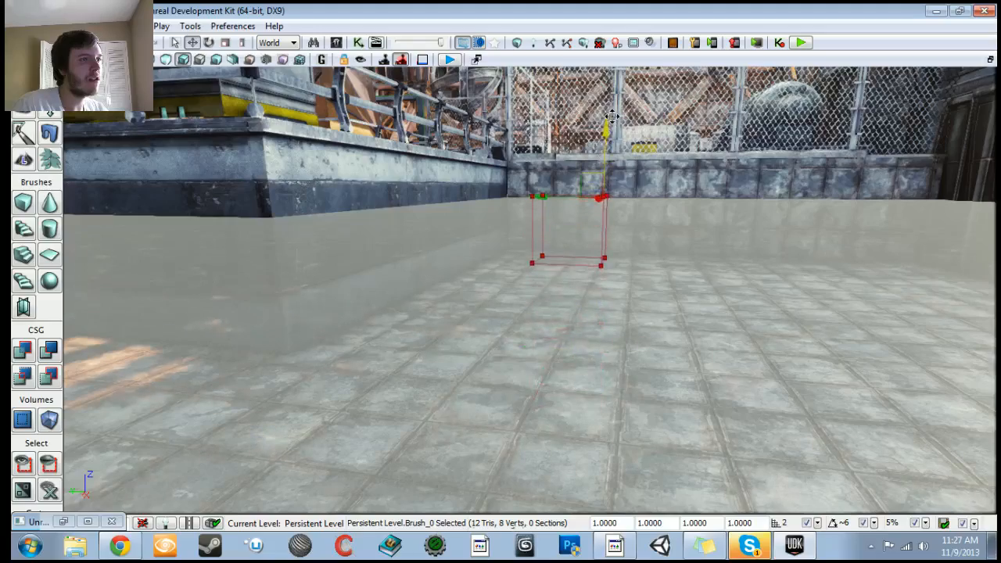
mouse_move(599, 125)
right_mouse_down()
mouse_move(606, 79)
mouse_move(539, 71)
mouse_move(497, 133)
right_mouse_up()
mouse_move(665, 258)
right_mouse_down()
mouse_move(676, 242)
mouse_move(645, 239)
mouse_move(663, 236)
right_mouse_up()
left_click_drag(491, 114, 493, 134)
mouse_move(493, 134)
right_mouse_down()
mouse_move(505, 135)
mouse_move(505, 168)
mouse_move(590, 191)
mouse_move(587, 215)
mouse_move(575, 176)
right_mouse_up()
Step: Switch to Geometry mode and select a face of the builder brush
left_click(50, 107)
left_click(531, 234)
mouse_move(532, 235)
right_mouse_down()
mouse_move(509, 237)
mouse_move(489, 278)
mouse_move(501, 305)
right_mouse_up()
left_click_drag(382, 387, 269, 396)
mouse_move(269, 396)
right_mouse_down()
mouse_move(160, 396)
mouse_move(70, 416)
mouse_move(70, 376)
right_mouse_up()
left_click(269, 396)
left_click(269, 396)
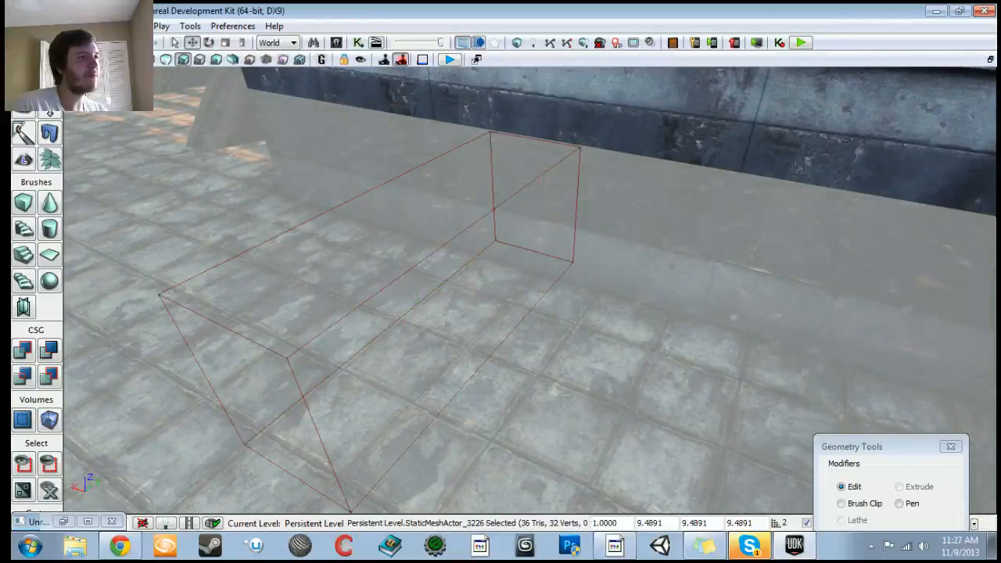
left_click(303, 396)
mouse_move(304, 396)
right_mouse_down()
mouse_move(304, 461)
mouse_move(293, 328)
right_mouse_up()
left_click(426, 263)
right_click_drag(426, 262, 513, 250)
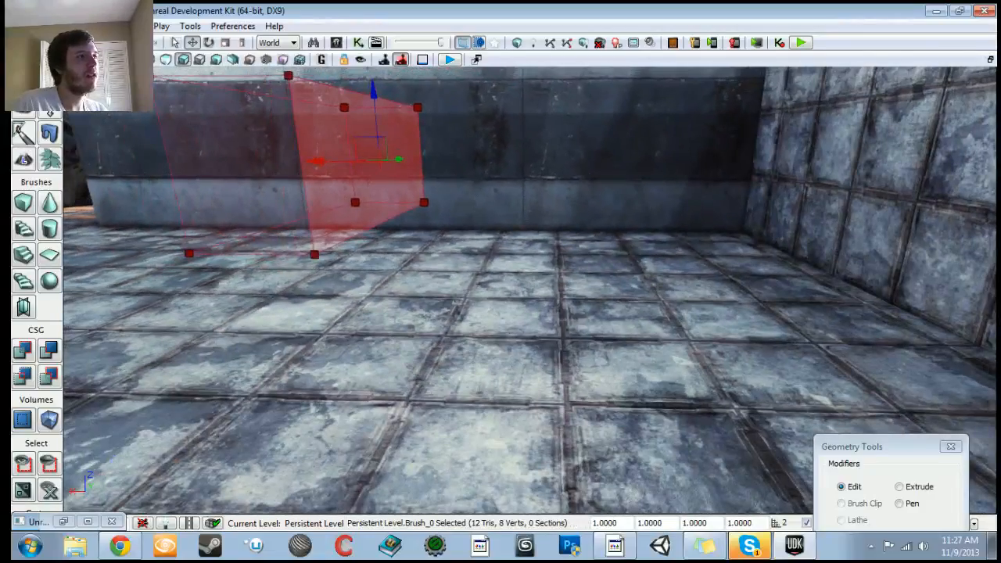
Step: Stretch the builder brush's face along the wall toward the far corner
left_click_drag(317, 163, 740, 165)
mouse_move(740, 166)
right_mouse_down()
mouse_move(837, 169)
mouse_move(827, 169)
right_mouse_up()
left_click_drag(504, 152, 517, 152)
right_click_drag(516, 153, 515, 154)
left_click_drag(516, 154, 522, 154)
left_click(501, 168)
mouse_move(500, 168)
right_mouse_down()
mouse_move(470, 170)
mouse_move(537, 174)
right_mouse_up()
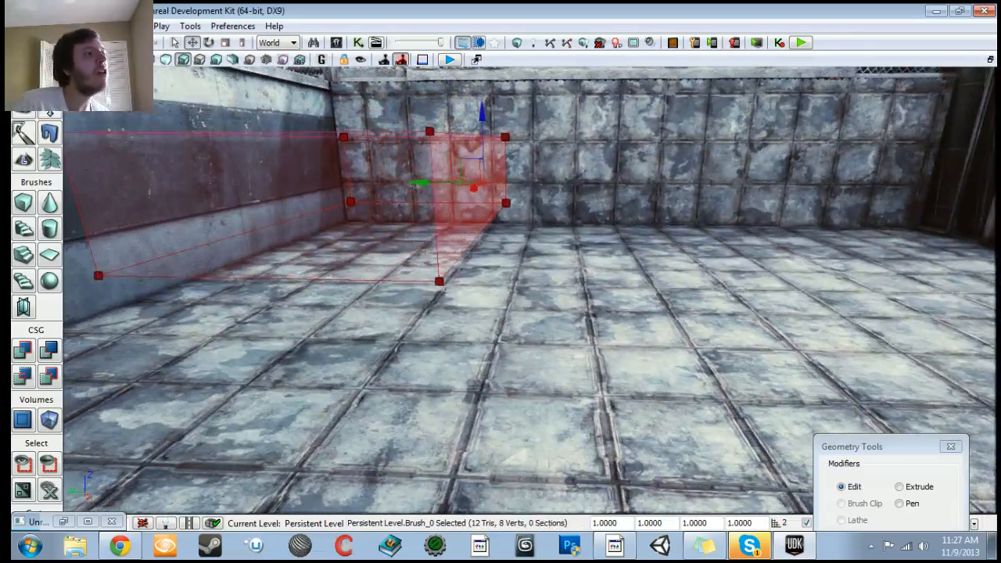
left_click_drag(422, 183, 737, 185)
right_click_drag(738, 186, 774, 188)
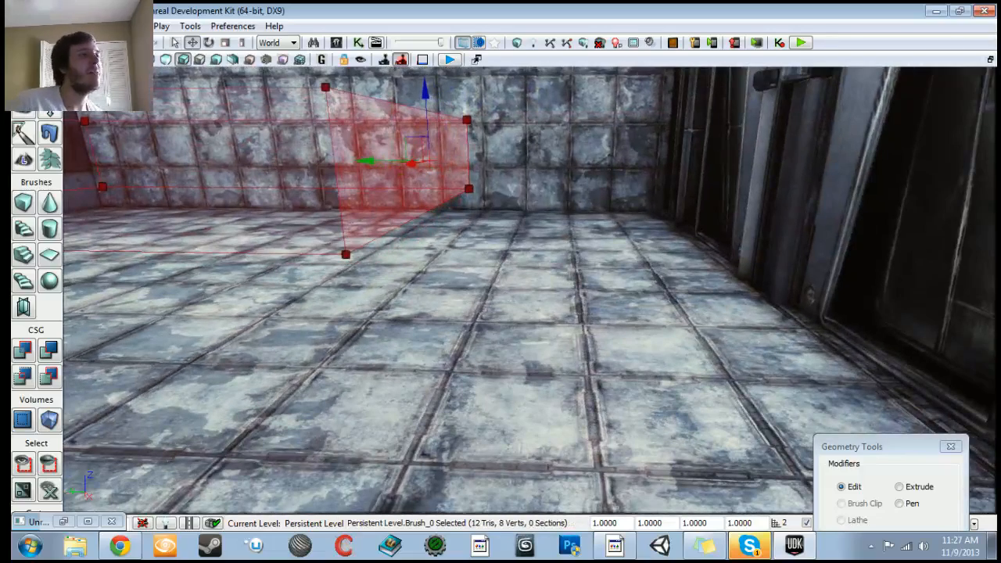
Step: Extend the brush face further until it meets the corner wall
left_click_drag(371, 161, 643, 162)
mouse_move(643, 163)
right_mouse_down()
mouse_move(673, 163)
mouse_move(659, 164)
right_mouse_up()
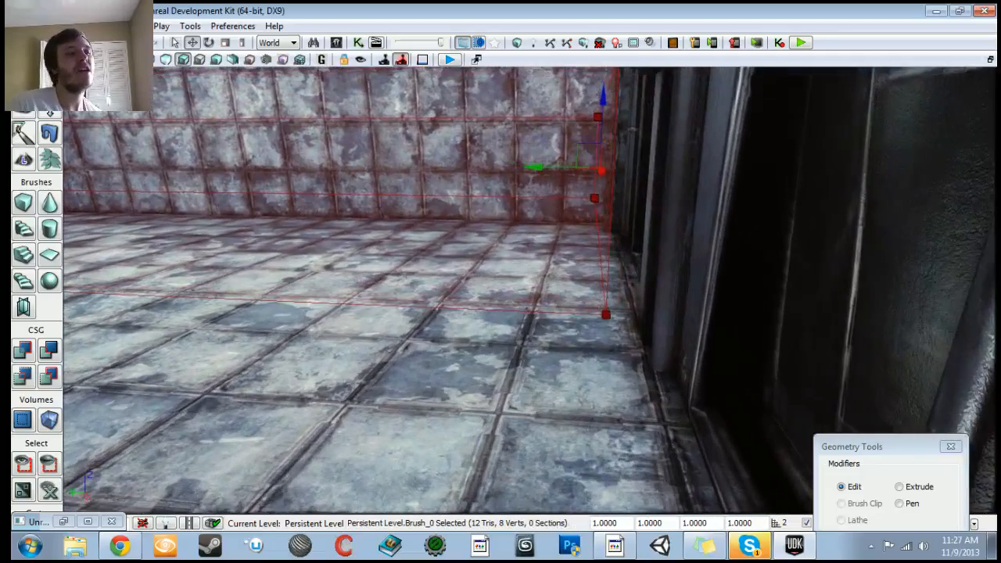
left_click_drag(539, 168, 568, 169)
right_click_drag(632, 130, 620, 115)
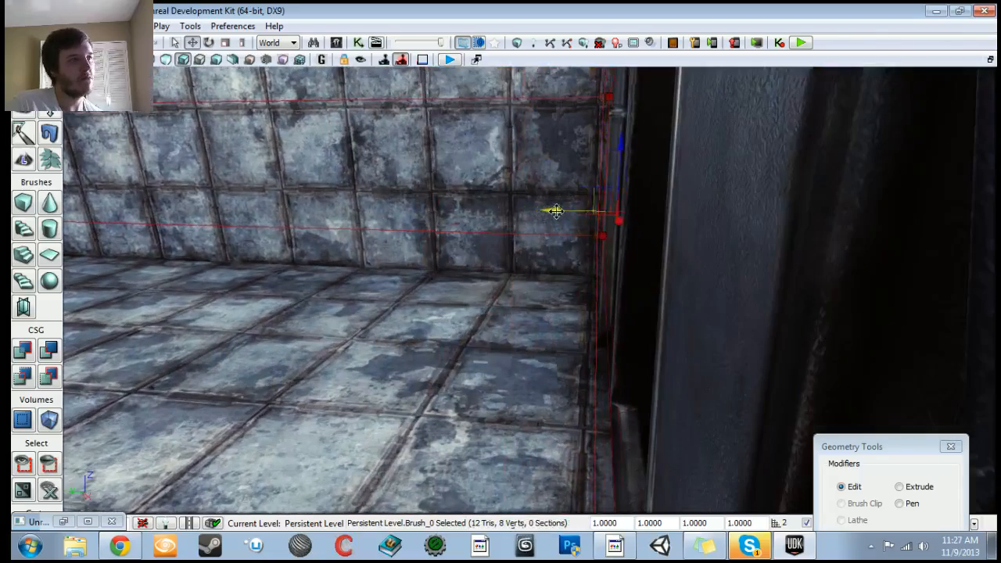
mouse_move(559, 212)
right_mouse_down()
mouse_move(501, 217)
mouse_move(543, 219)
mouse_move(506, 216)
mouse_move(514, 224)
right_mouse_up()
left_click(514, 225)
Step: Stretch the builder brush outward so it covers the floor area around the domes
mouse_move(500, 289)
right_mouse_down()
mouse_move(501, 243)
mouse_move(509, 305)
mouse_move(496, 242)
mouse_move(493, 258)
mouse_move(466, 255)
right_mouse_up()
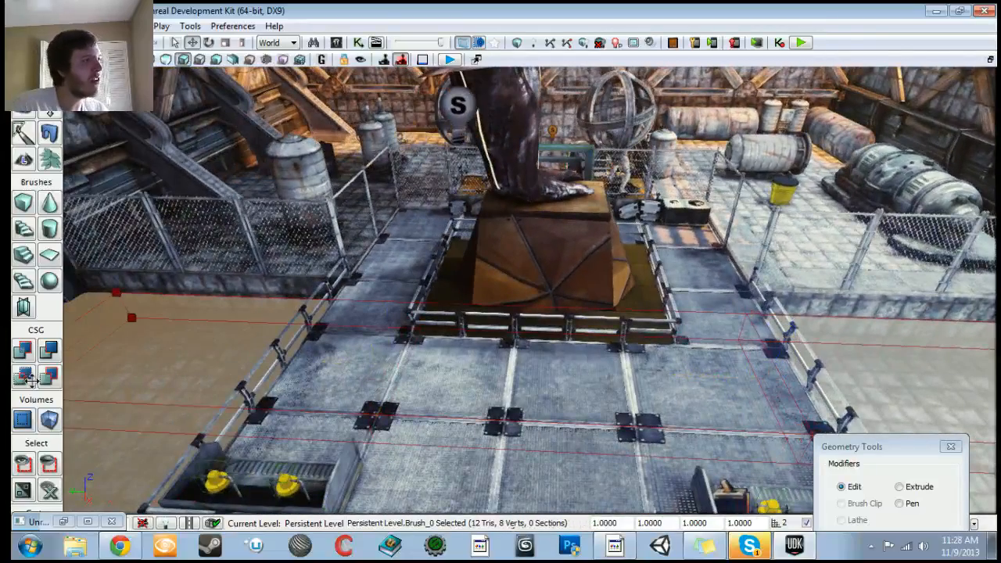
mouse_move(466, 254)
right_mouse_down()
mouse_move(329, 262)
mouse_move(325, 293)
mouse_move(344, 290)
mouse_move(336, 313)
mouse_move(324, 302)
right_mouse_up()
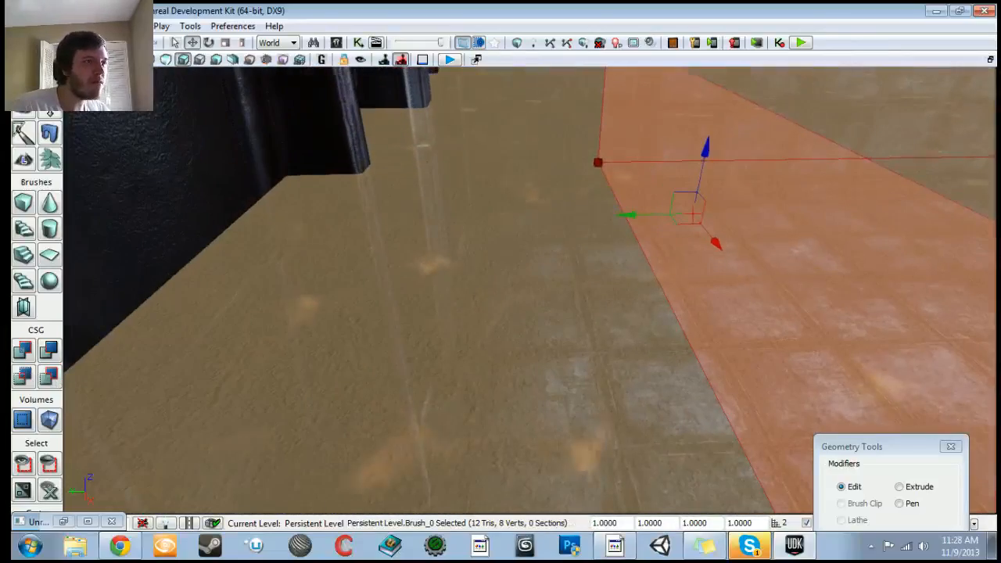
mouse_move(388, 218)
right_mouse_down()
mouse_move(387, 184)
mouse_move(360, 185)
right_mouse_up()
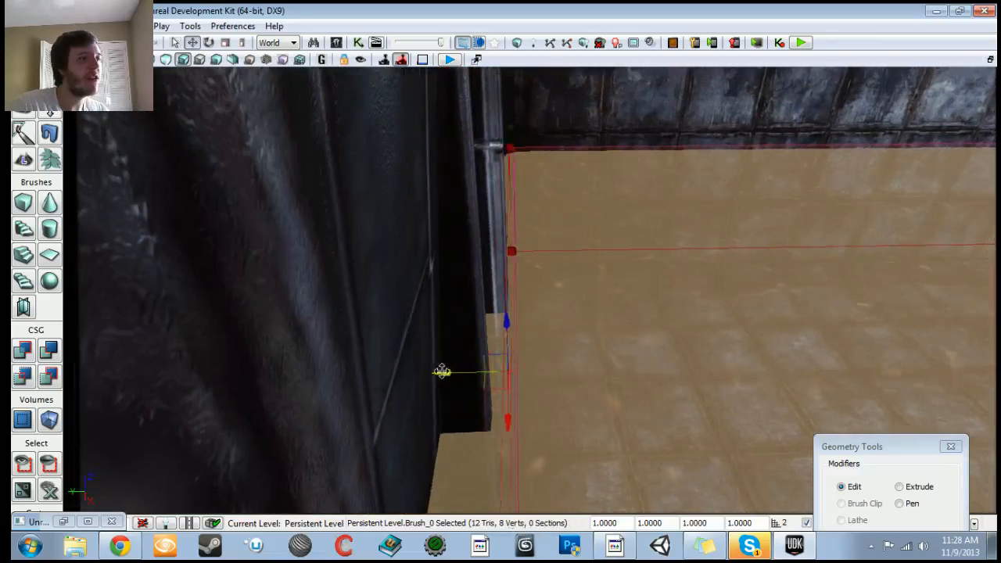
mouse_move(507, 375)
right_mouse_down()
mouse_move(583, 376)
mouse_move(657, 395)
mouse_move(626, 352)
mouse_move(657, 350)
mouse_move(665, 371)
mouse_move(696, 387)
mouse_move(698, 371)
mouse_move(730, 343)
right_mouse_up()
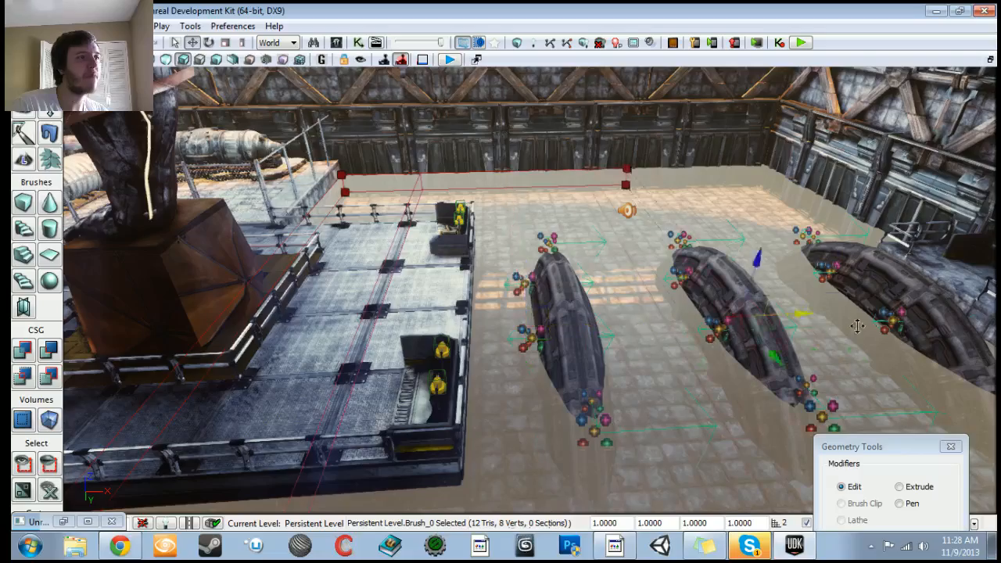
mouse_move(730, 343)
right_mouse_down()
mouse_move(774, 346)
mouse_move(771, 372)
mouse_move(756, 378)
right_mouse_up()
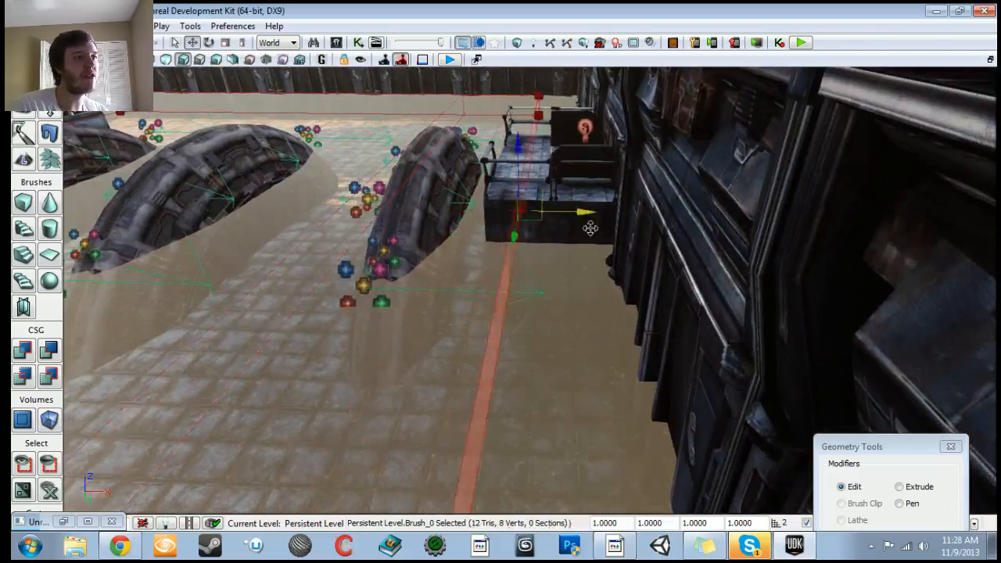
mouse_move(531, 313)
right_mouse_down()
mouse_move(551, 348)
mouse_move(422, 294)
mouse_move(368, 296)
mouse_move(371, 350)
mouse_move(370, 332)
mouse_move(439, 357)
right_mouse_up()
left_click(611, 129)
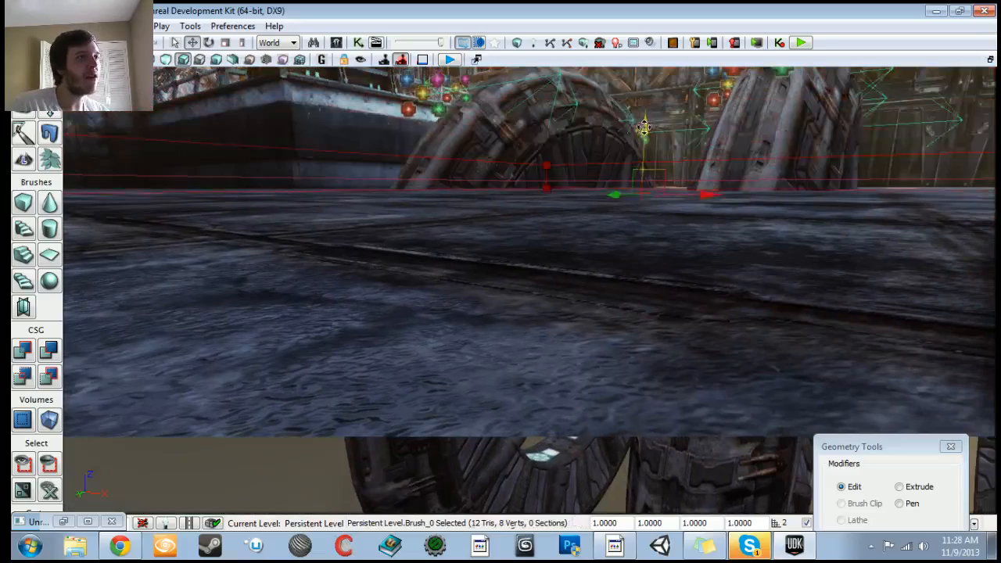
mouse_move(637, 140)
right_mouse_down()
mouse_move(637, 160)
mouse_move(638, 113)
mouse_move(711, 117)
mouse_move(710, 108)
mouse_move(517, 116)
mouse_move(739, 116)
mouse_move(501, 123)
mouse_move(585, 122)
right_mouse_up()
Step: Adjust the brush's height to the floor level and leave Geometry mode
key("shift+1")
left_click_drag(248, 213, 248, 198)
mouse_move(248, 198)
right_mouse_down()
mouse_move(253, 232)
mouse_move(391, 238)
mouse_move(407, 289)
mouse_move(438, 290)
mouse_move(367, 290)
right_mouse_up()
left_click(50, 105)
left_click(470, 313)
mouse_move(470, 313)
right_mouse_down()
mouse_move(376, 313)
mouse_move(356, 289)
right_mouse_up()
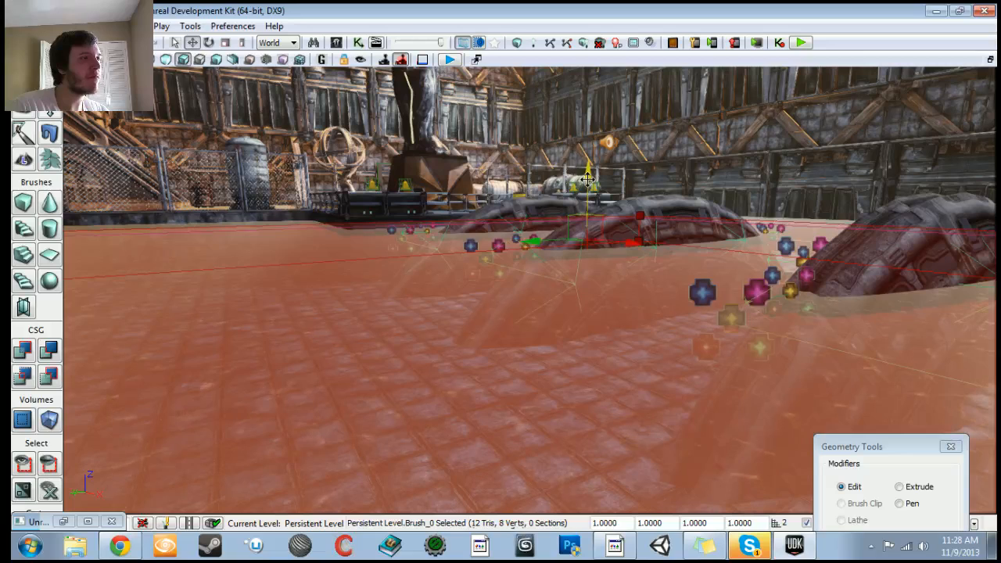
mouse_move(587, 173)
left_mouse_down()
mouse_move(585, 141)
mouse_move(584, 171)
left_mouse_up()
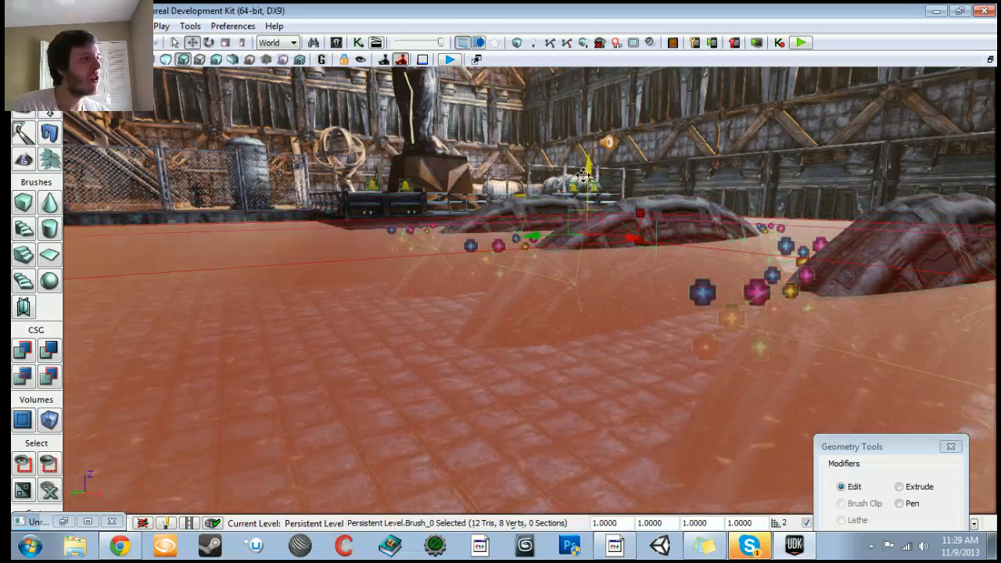
key("shift+1")
right_click_drag(501, 313, 539, 325)
Step: Convert the builder brush into a volume from the volume type list
right_click(50, 422)
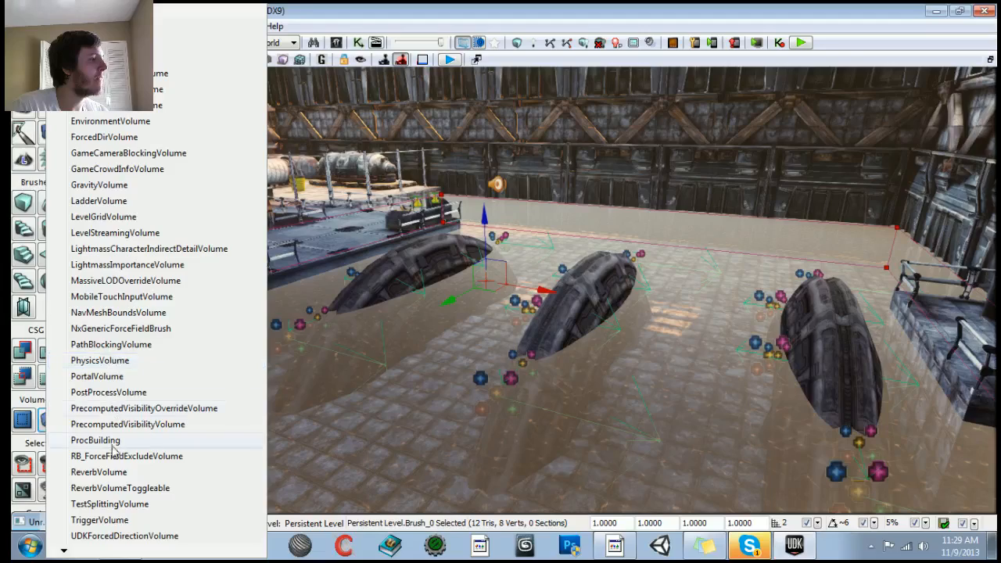
mouse_move(78, 551)
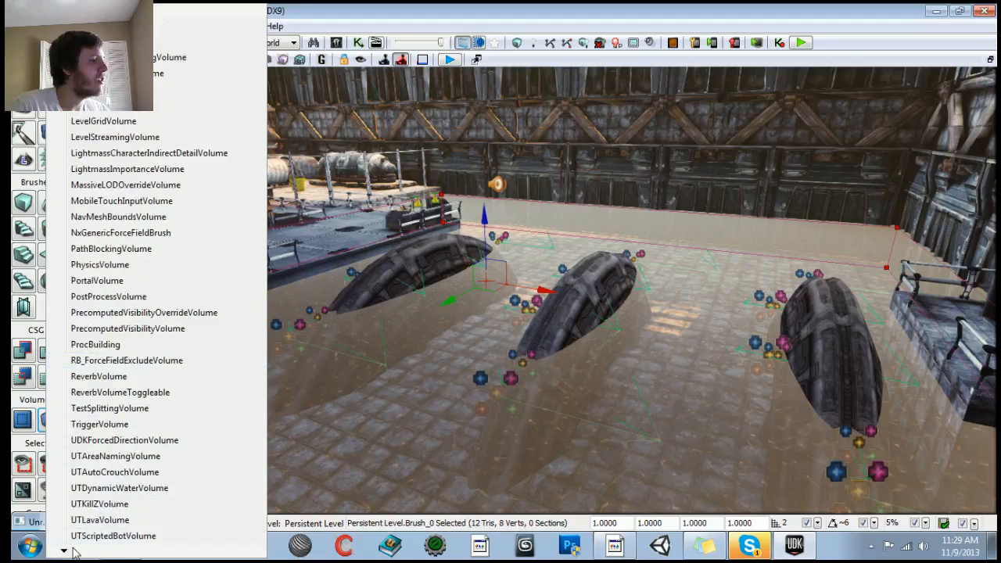
left_click(103, 537)
Step: Play the level from a spot on the floor to test the new collision, then exit
left_click_drag(210, 478, 200, 360)
right_click_drag(354, 348, 354, 392)
right_click(428, 410)
left_click(478, 538)
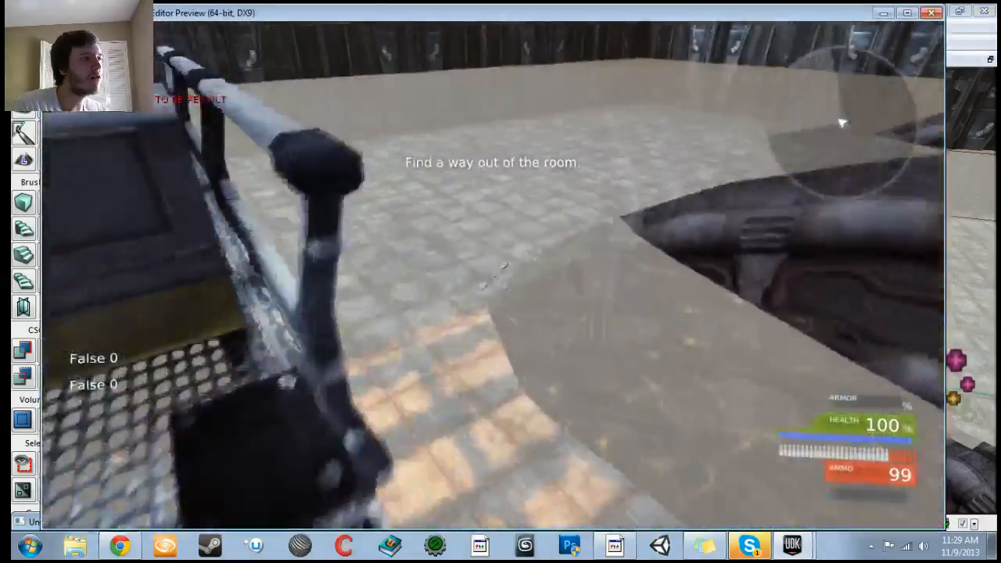
key("w")
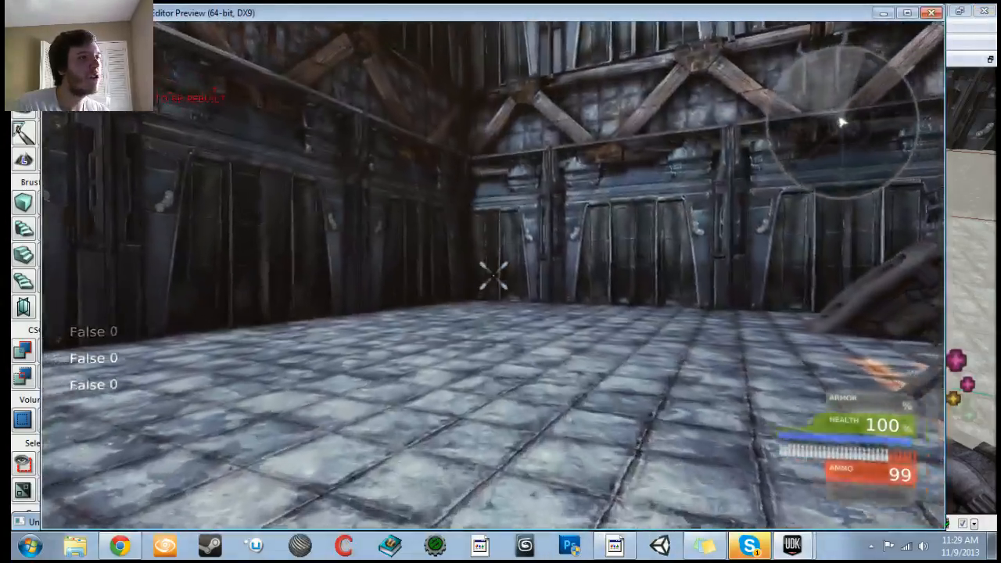
key("Escape")
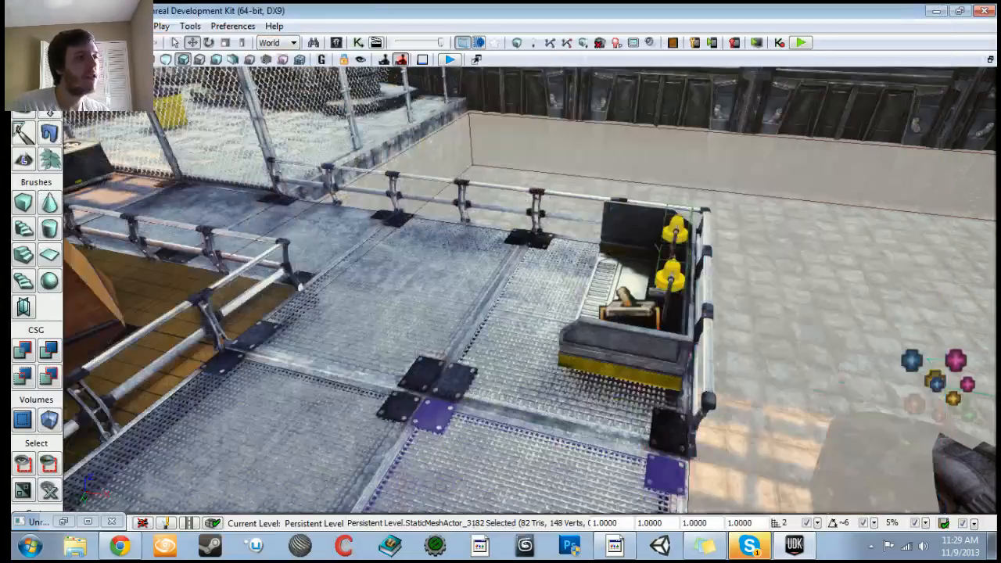
Step: Play the level from the platform grating and walk toward the bells
right_click(460, 385)
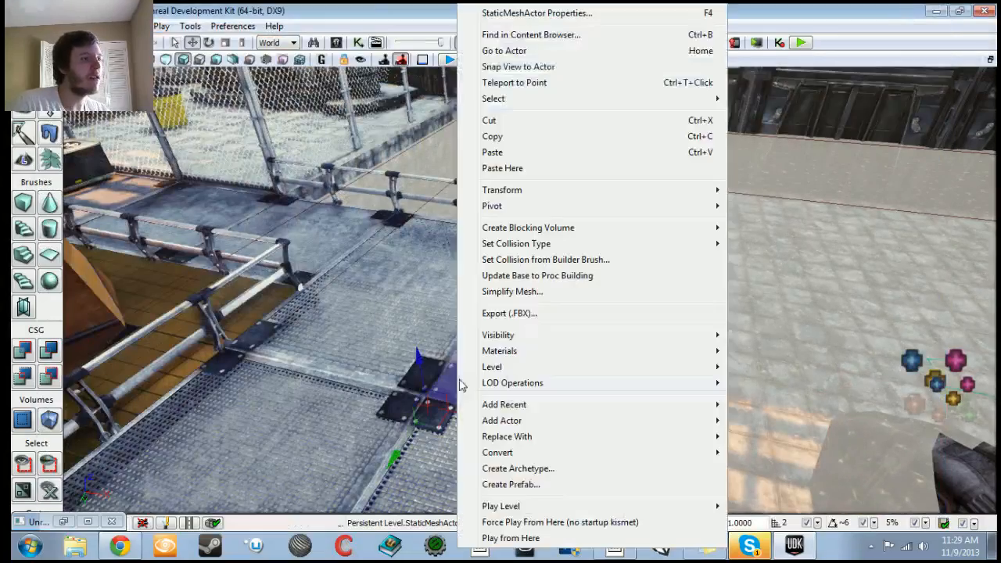
left_click(522, 539)
key("w")
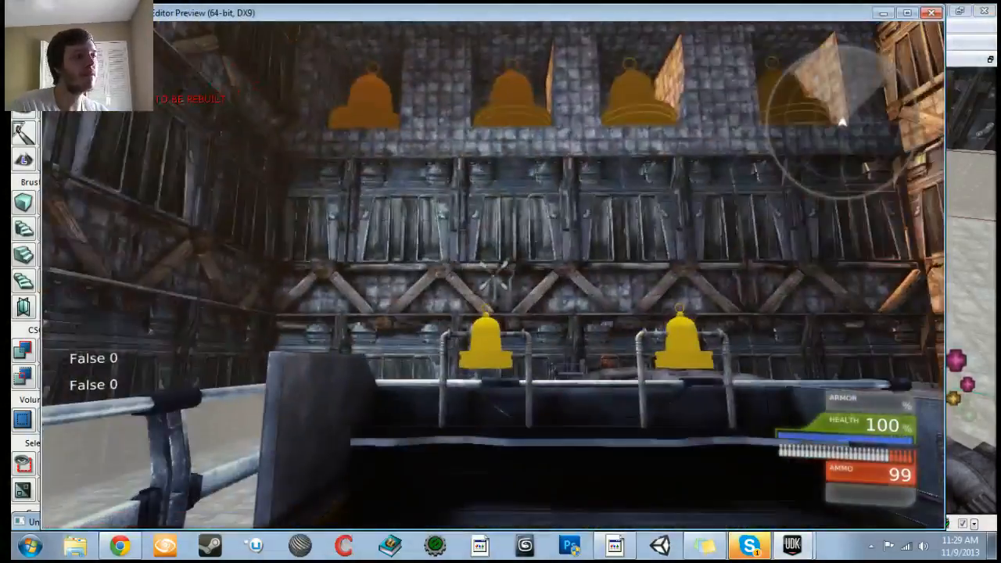
key("w")
key("w")
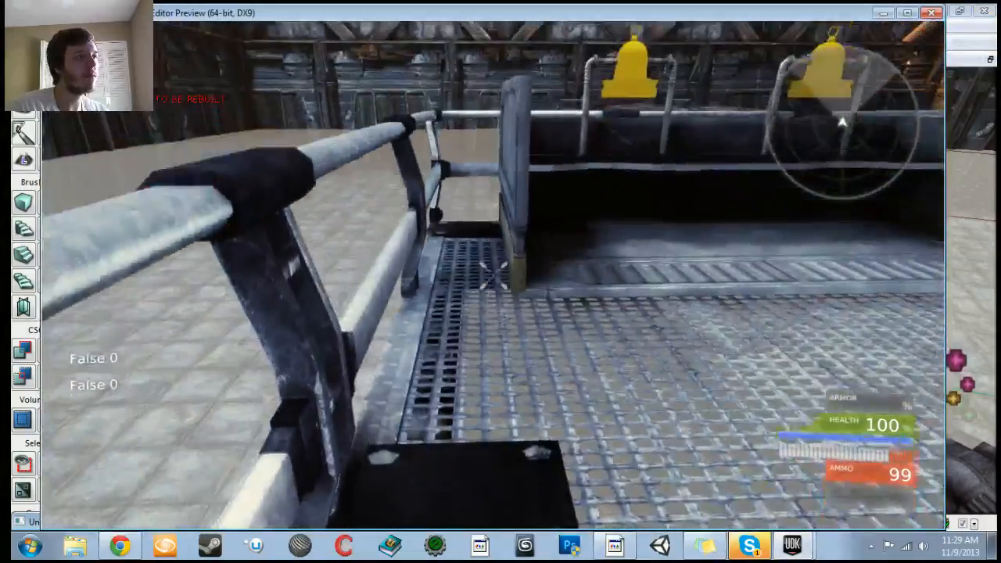
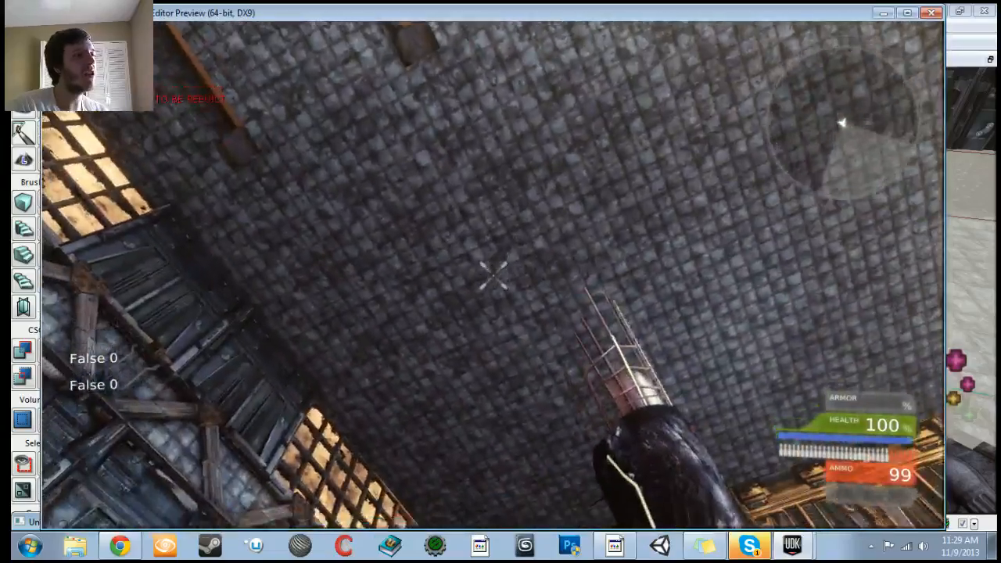
Step: Walk along the platform toward the bells to check the collision, then exit the play session
key("s")
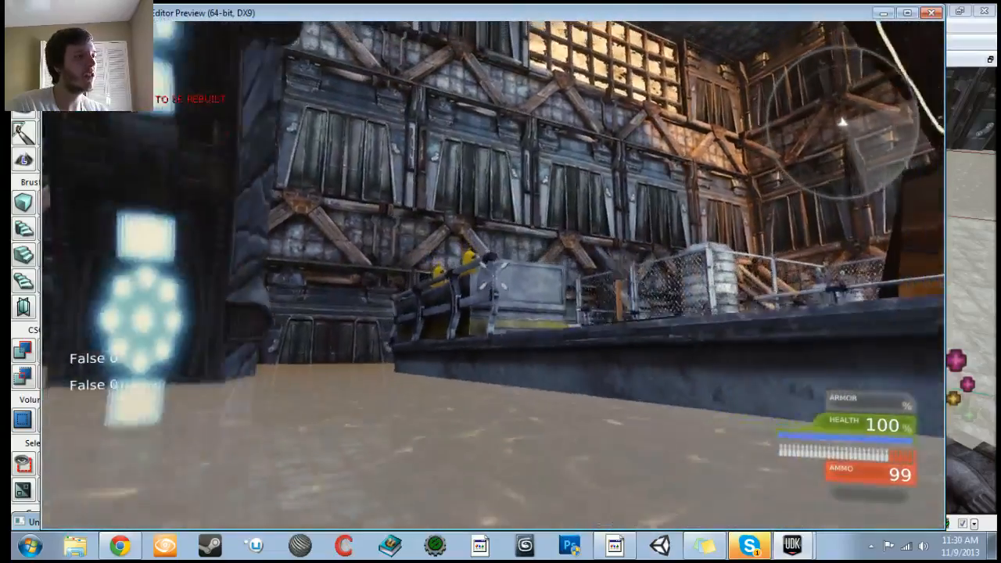
key("w")
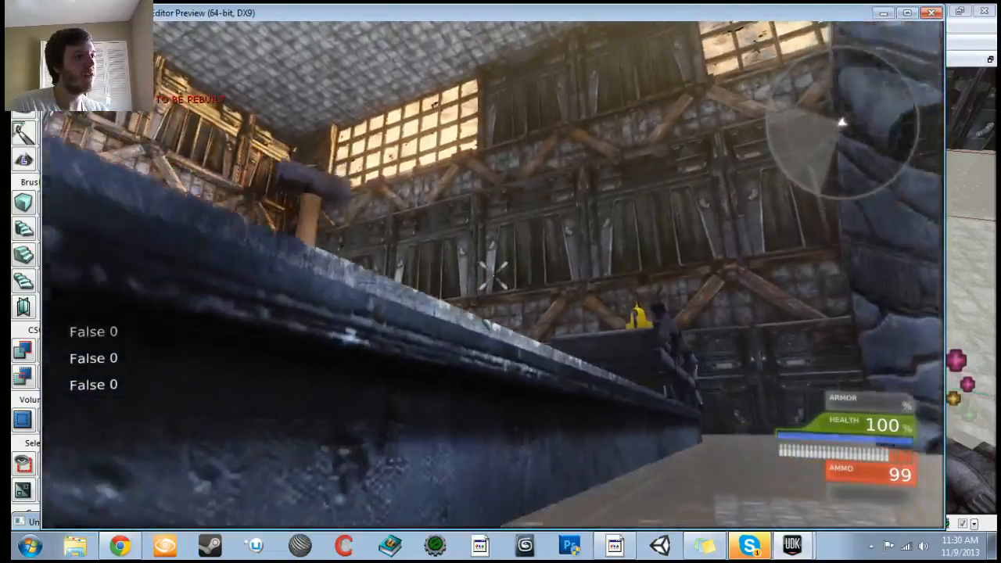
key("d")
key("w")
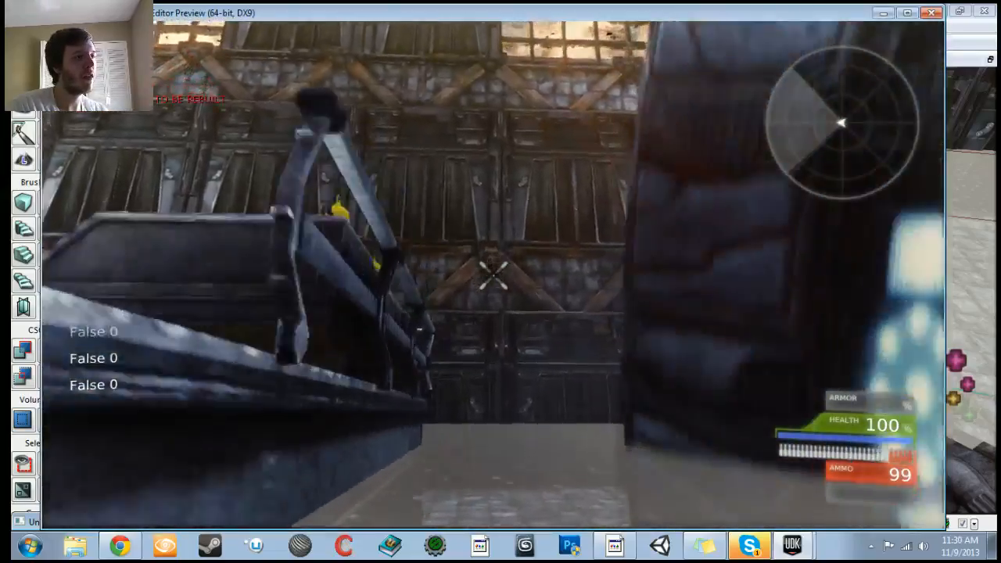
key("w")
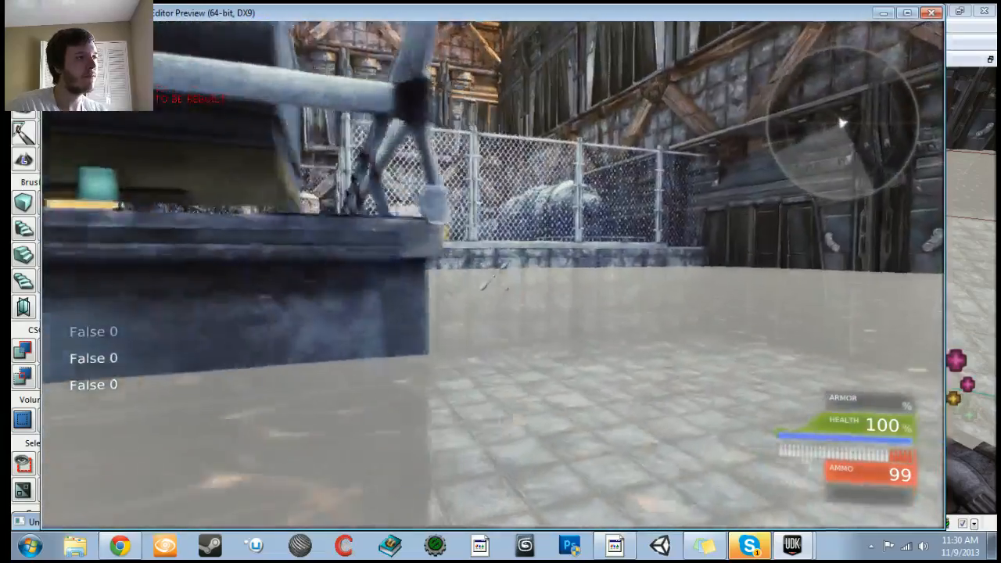
key("w")
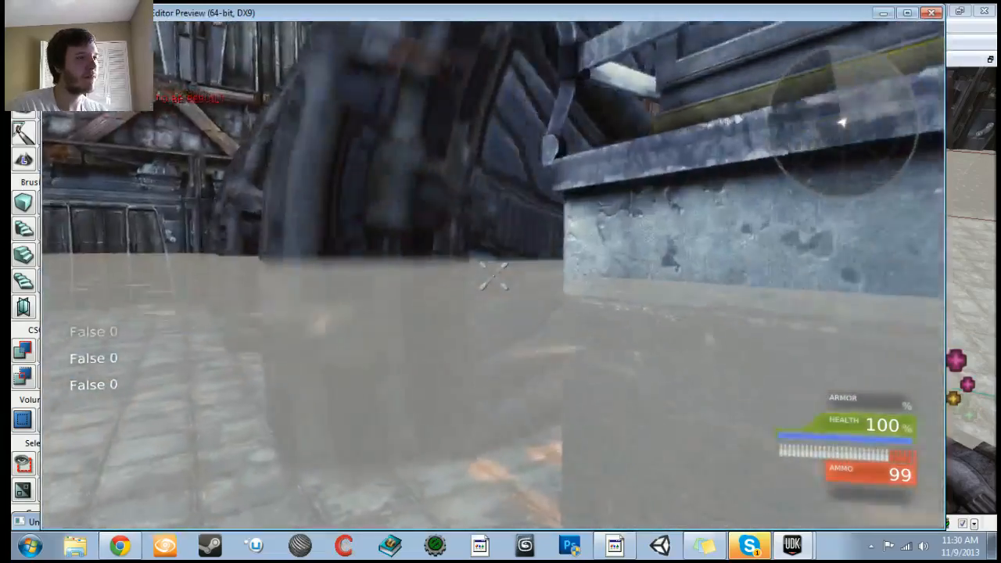
key("w")
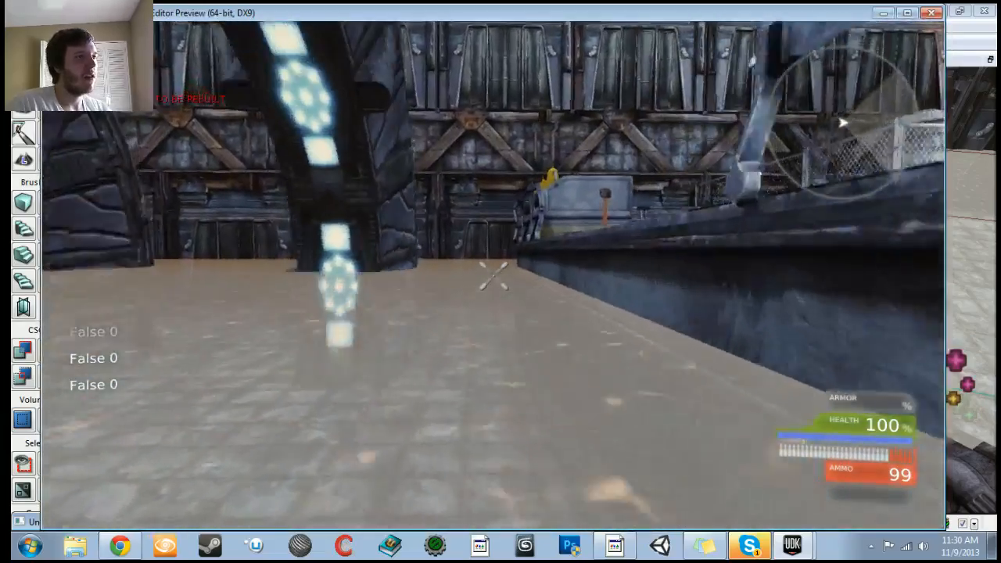
key("Escape")
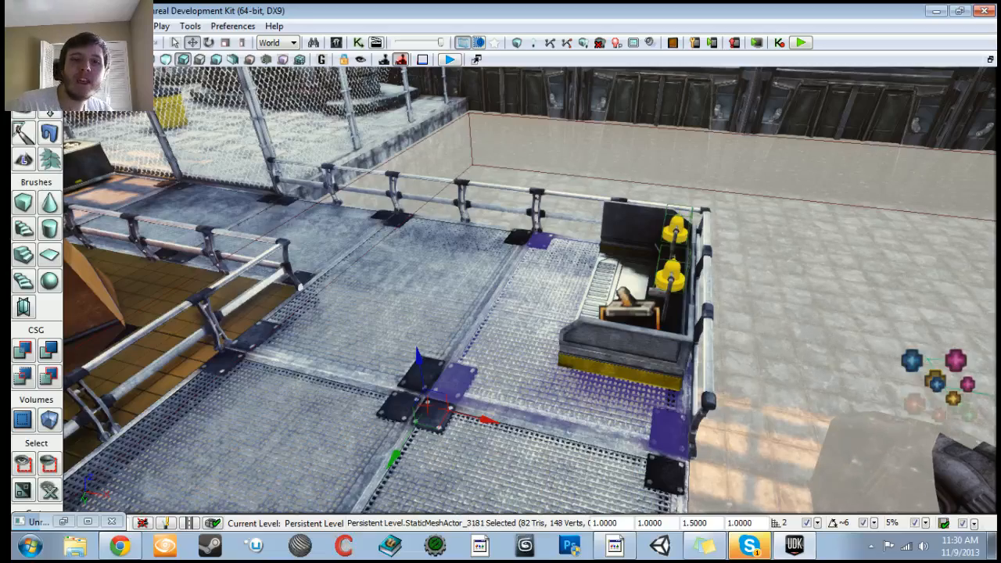
Step: Select the three railing meshes beside the bell housing and create a blocking volume from them
right_click_drag(501, 289, 782, 294)
right_click_drag(501, 289, 602, 317)
left_click(548, 348)
mouse_move(488, 406)
right_mouse_down()
mouse_move(563, 337)
mouse_move(488, 407)
right_mouse_up()
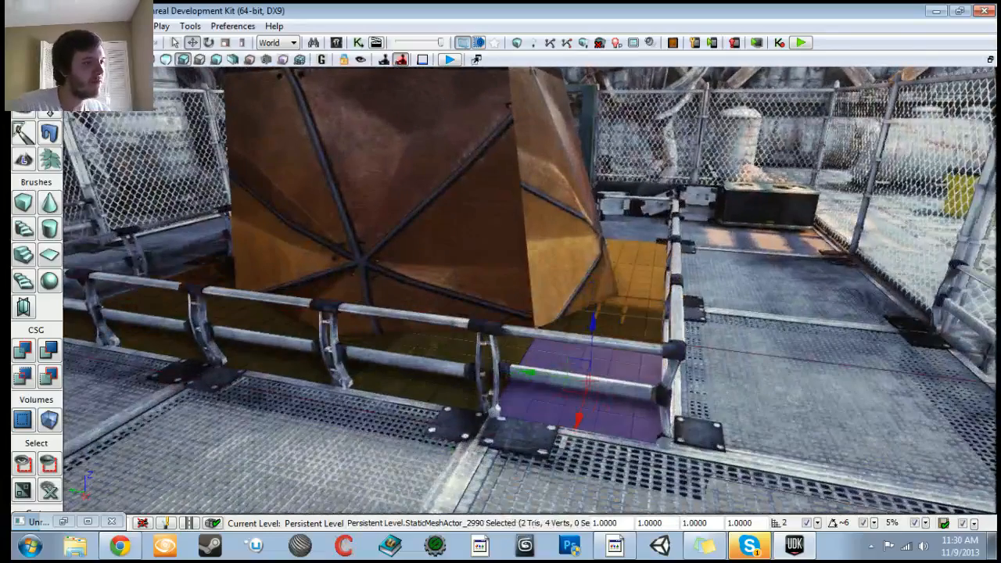
left_click(496, 405)
left_click(471, 370, "ctrl")
right_click_drag(562, 435, 469, 430)
left_click(662, 355, "ctrl")
left_click(662, 355, "ctrl")
left_click(684, 405, "ctrl")
right_click_drag(377, 381, 332, 380)
right_click_drag(500, 344, 520, 376)
left_click(606, 364, "ctrl")
right_click(517, 318)
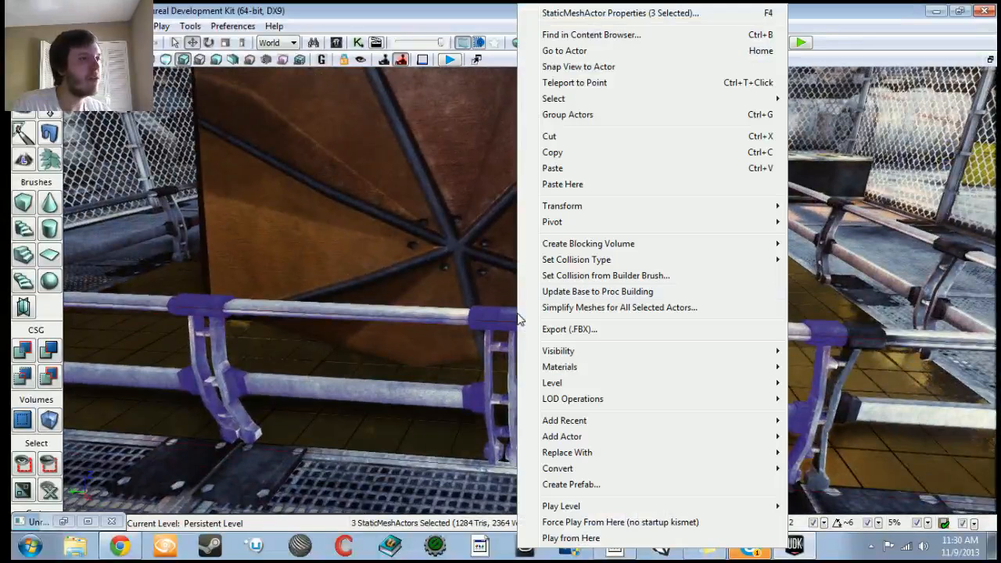
mouse_move(560, 249)
left_click(853, 245)
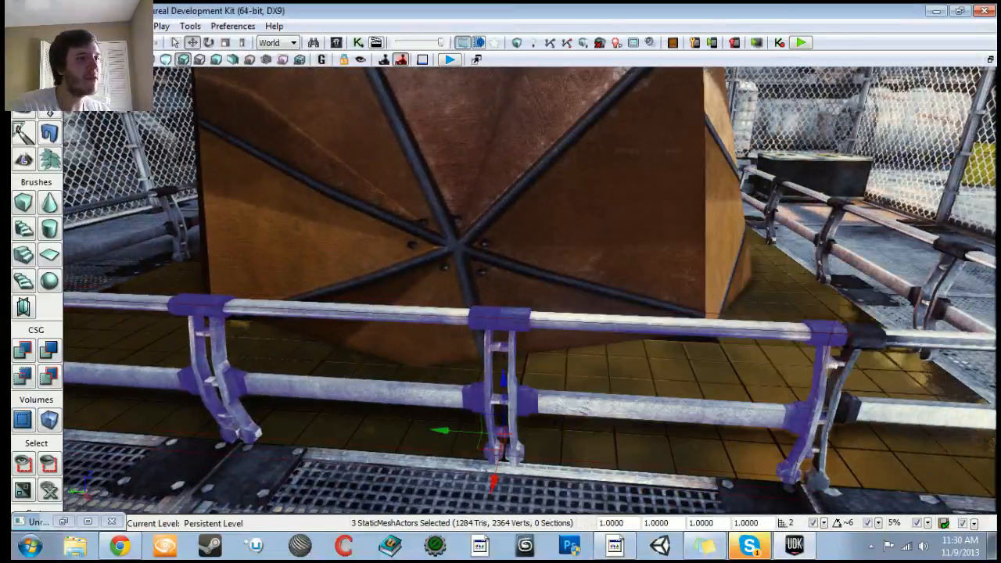
Step: Set the selected railing meshes' collision type to COLLIDE_BlockAll
left_click_drag(319, 433, 391, 306)
left_click(391, 314)
left_click(562, 321, "ctrl")
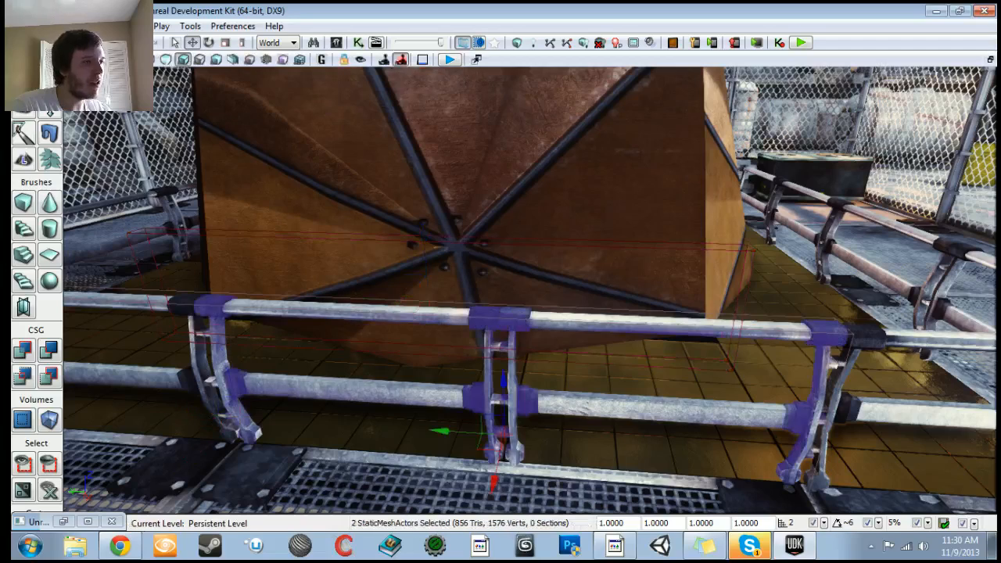
key("a")
left_click(246, 309, "ctrl")
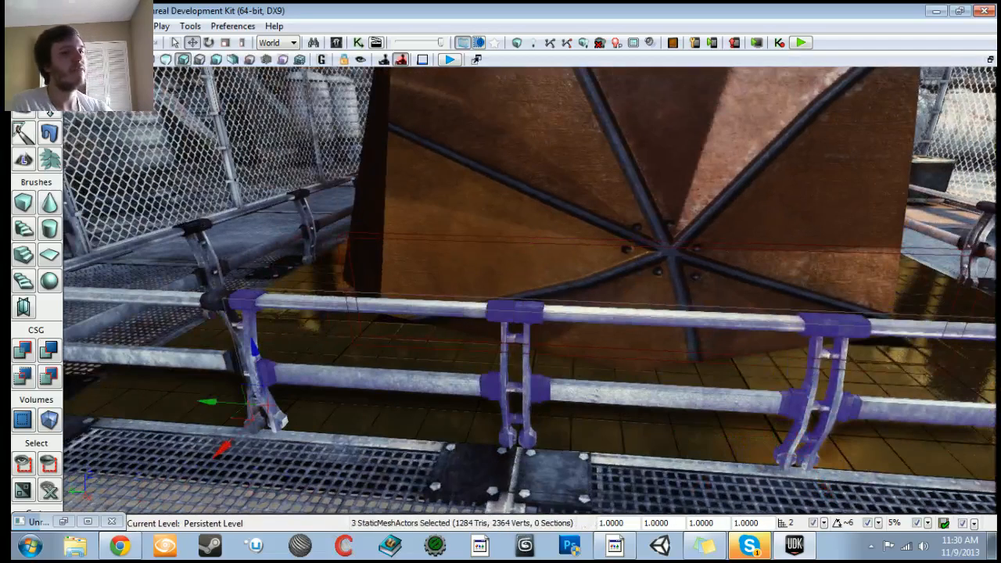
key("F4")
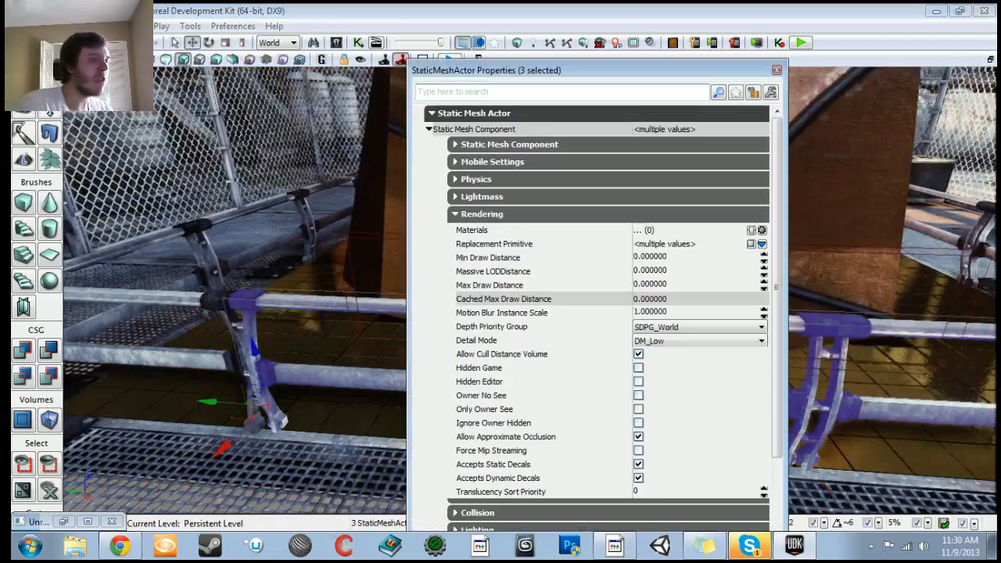
type("coll")
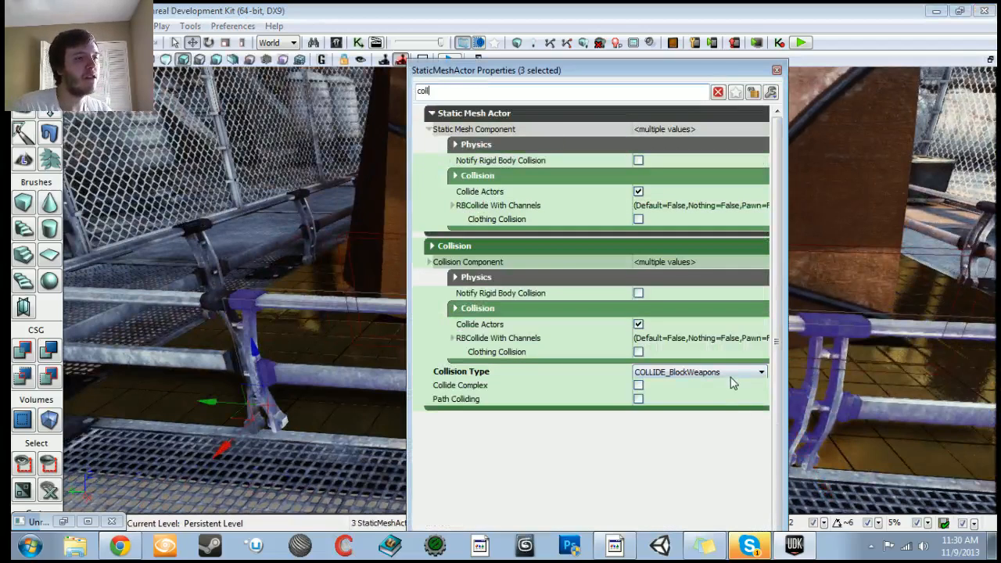
left_click(732, 376)
left_click(670, 405)
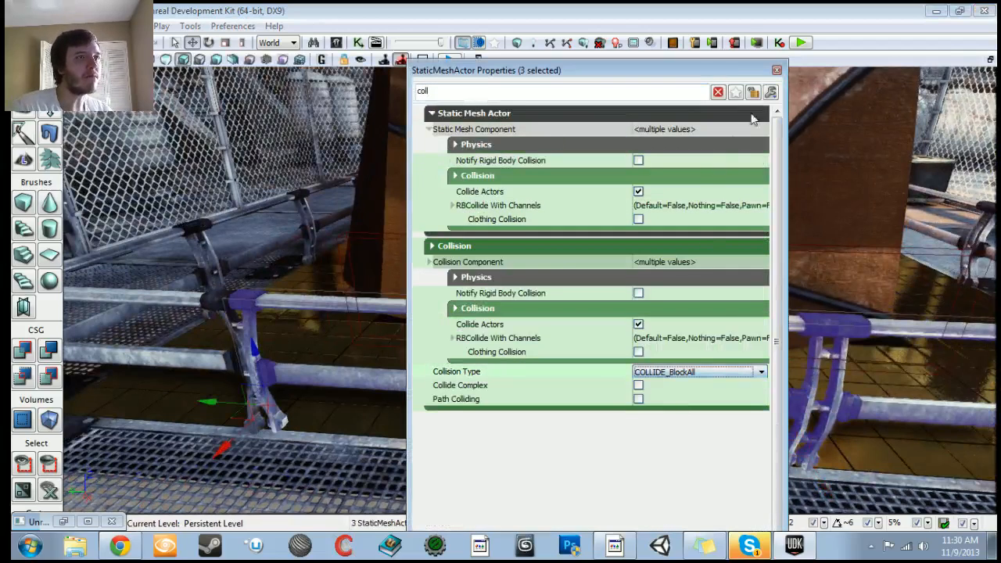
left_click(777, 71)
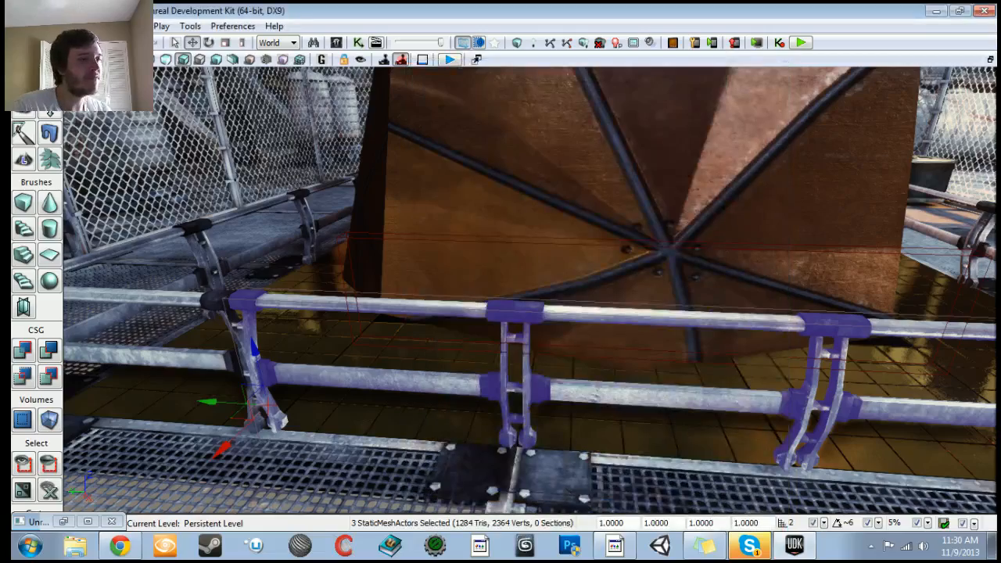
Step: Select the new blocking volume and reshape its vertices in Geometry mode along the railing
left_click(595, 302)
right_click_drag(594, 302, 642, 313)
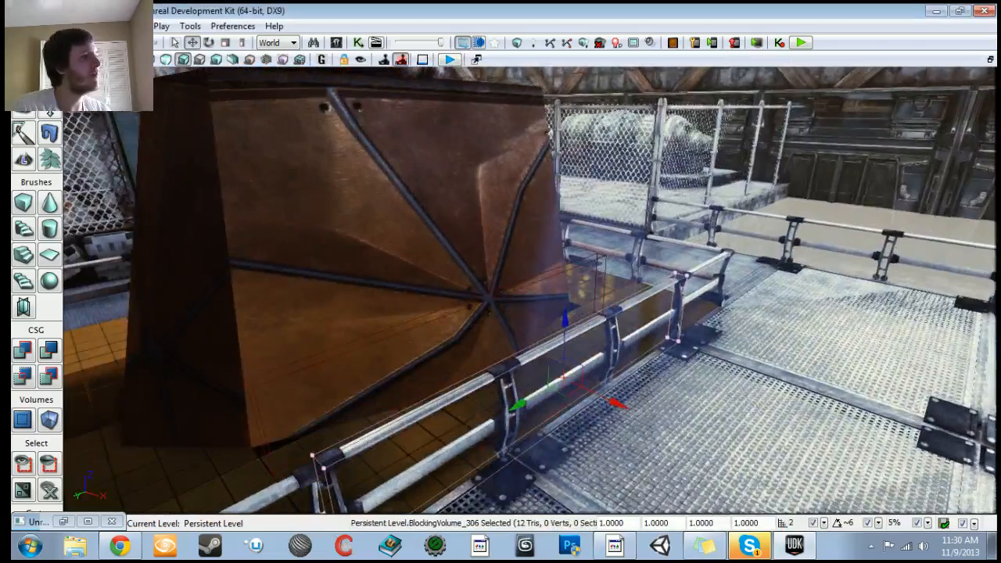
key("shift+2")
right_click_drag(641, 313, 426, 325)
left_click(541, 322)
left_click_drag(647, 310, 356, 306)
right_click_drag(358, 306, 509, 321)
left_click(295, 341)
right_click_drag(295, 341, 262, 351)
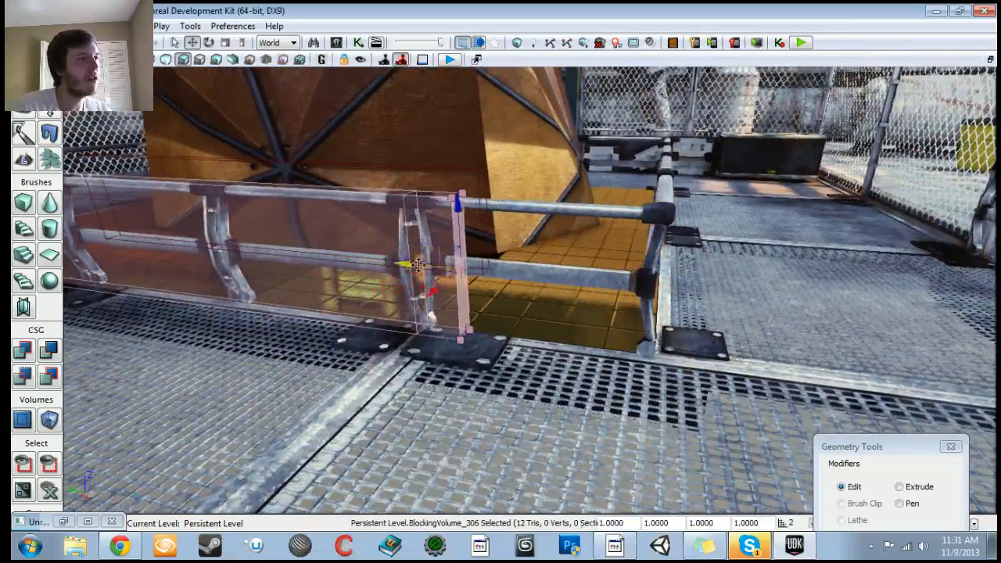
key("shift+1")
Step: Select the three railing meshes and mirror them along the Y axis
right_click_drag(262, 351, 114, 372)
left_click(377, 162)
left_click(336, 129, "ctrl")
right_click_drag(335, 130, 301, 160)
left_click(336, 129, "ctrl")
mouse_move(302, 160)
left_mouse_down()
mouse_move(304, 133)
mouse_move(301, 144)
left_mouse_up()
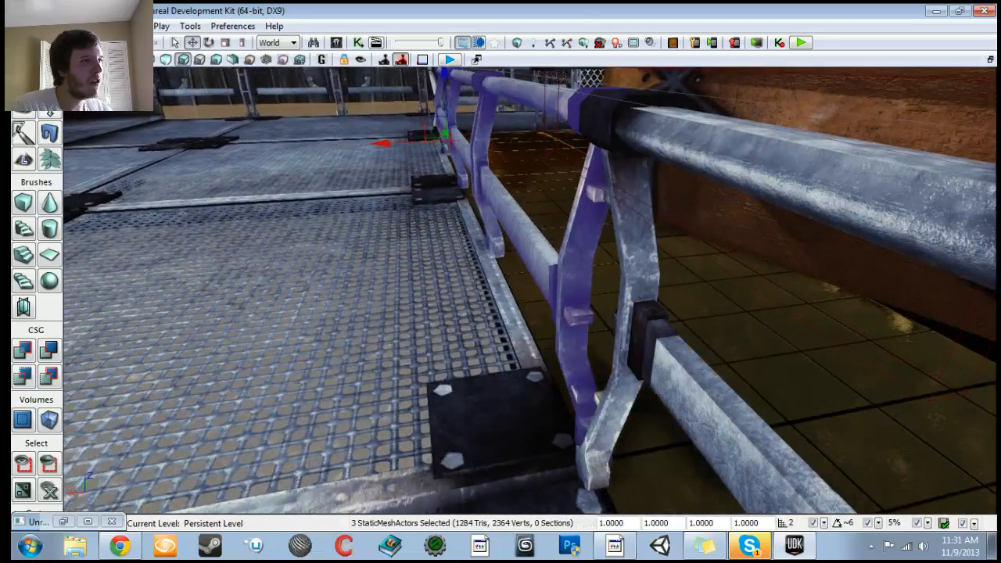
right_click(551, 262)
mouse_move(588, 219)
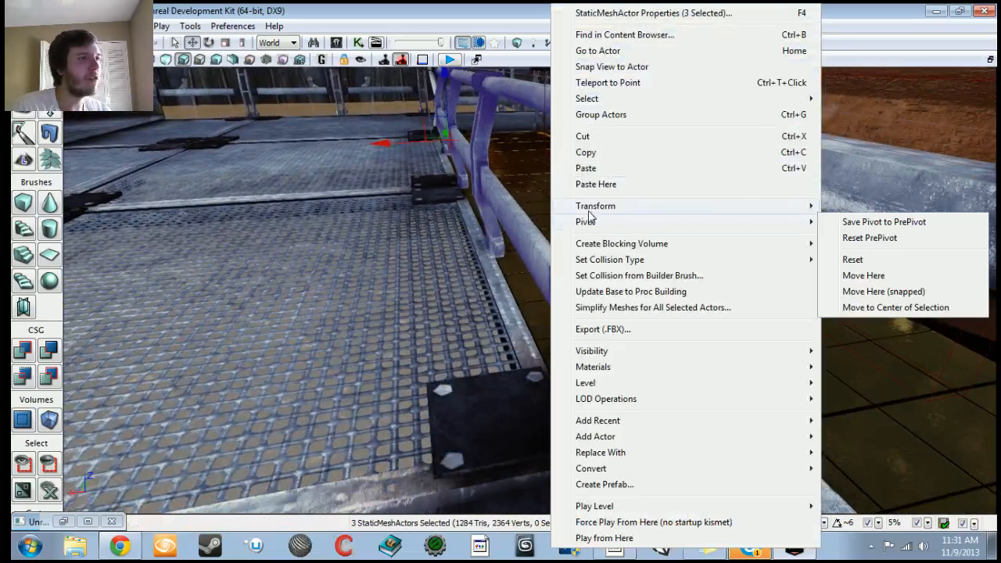
left_click(432, 292)
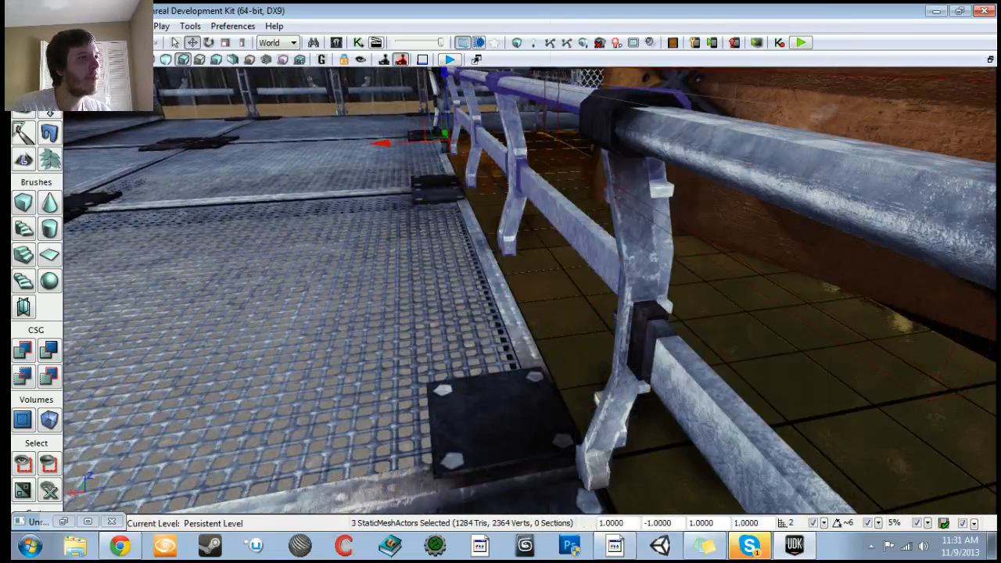
Step: Reselect the blocking volume in Geometry mode and raise its top up to the fence height
left_click_drag(388, 144, 379, 146)
right_click_drag(379, 146, 440, 154)
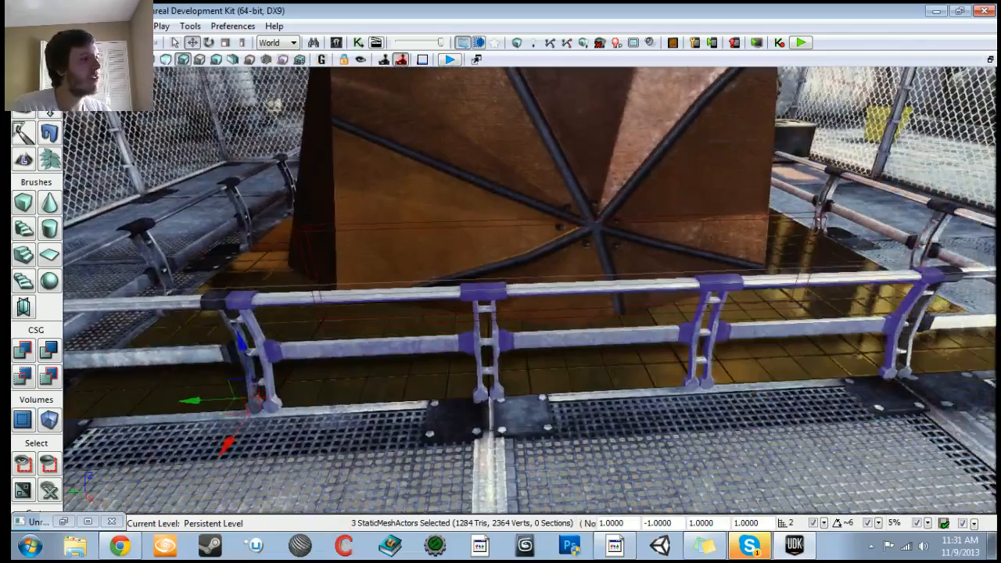
left_click(547, 280)
key("shift+2")
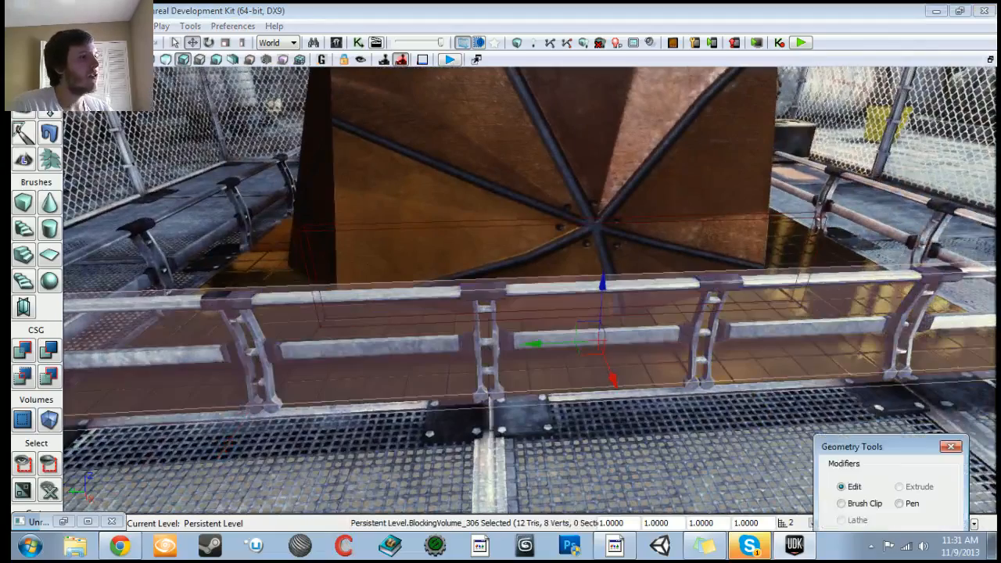
right_click_drag(548, 280, 554, 258)
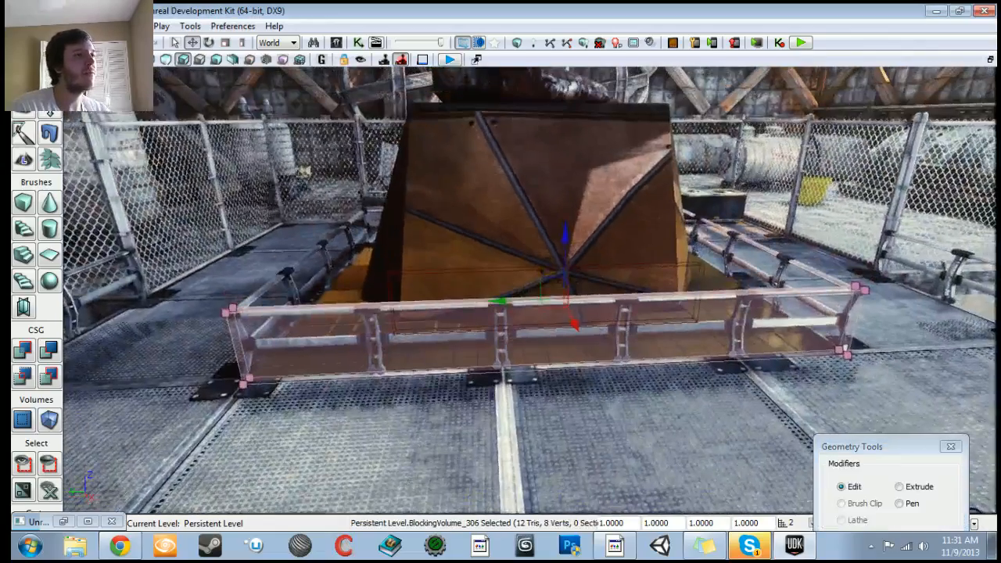
left_click_drag(563, 240, 568, 105)
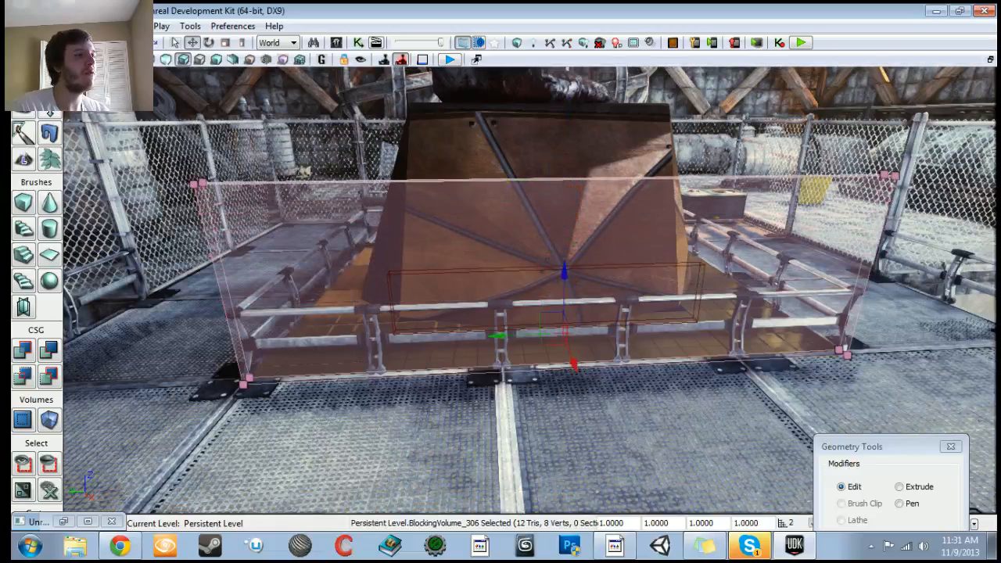
mouse_move(551, 313)
left_mouse_down()
mouse_move(554, 247)
mouse_move(549, 328)
left_mouse_up()
left_click(552, 271)
left_click_drag(585, 114, 582, 211)
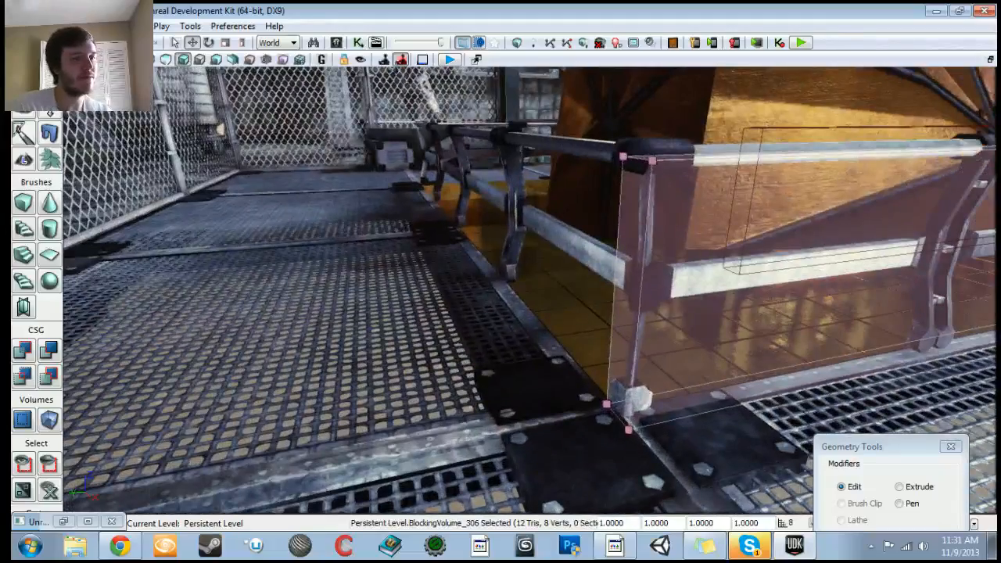
Step: Extrude the blocking volume's end face around the corner of the railing
left_click(629, 288)
right_click_drag(629, 288, 595, 295)
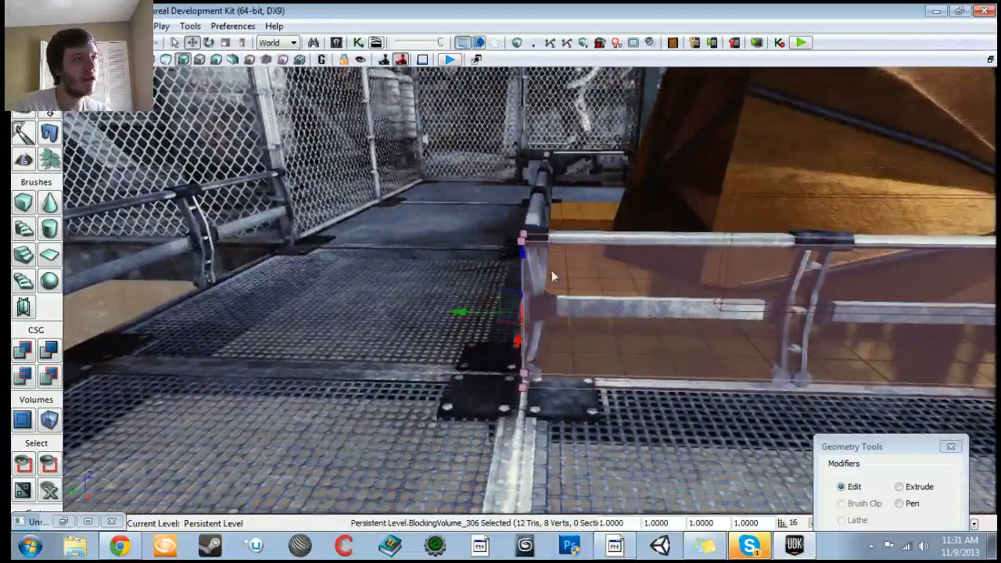
left_click_drag(465, 312, 499, 313)
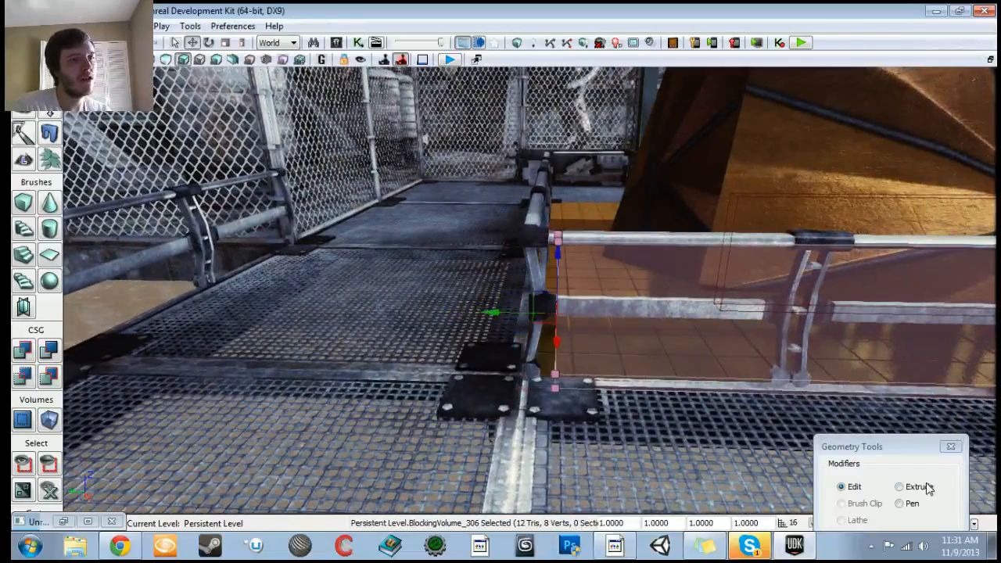
left_click(901, 487)
left_click_drag(489, 312, 460, 314)
right_click_drag(460, 314, 634, 314)
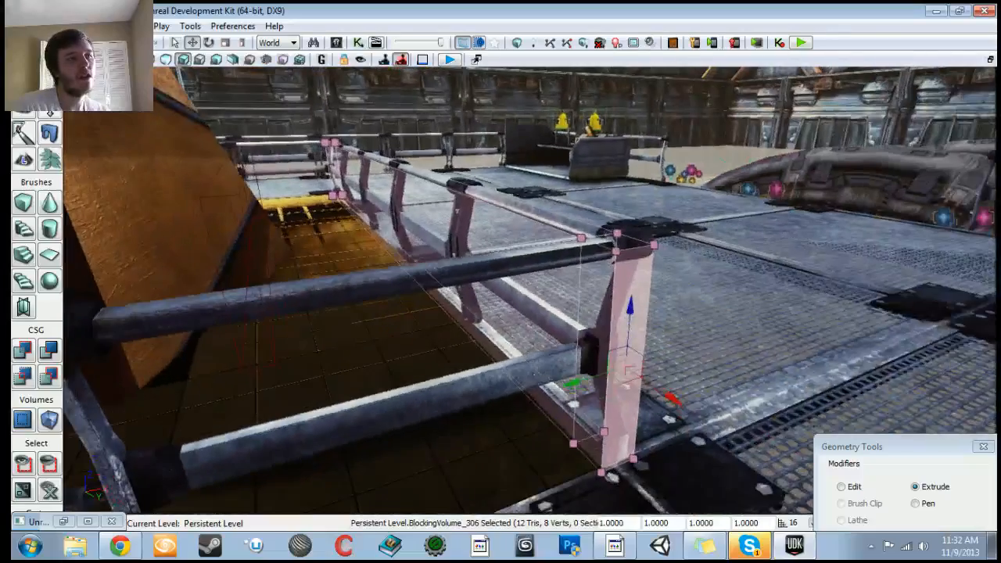
left_click(593, 352)
right_click_drag(593, 352, 517, 353)
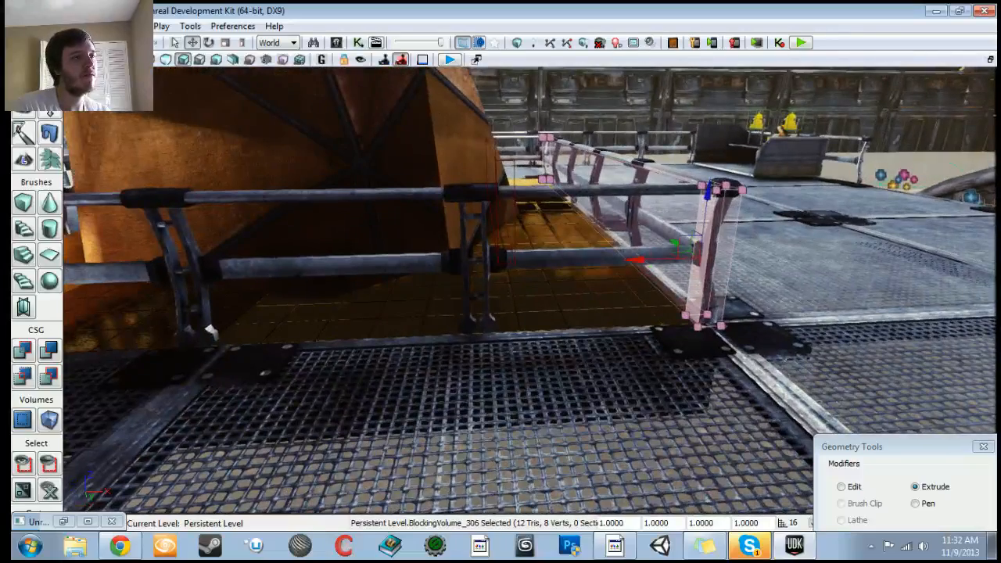
left_click_drag(646, 259, 614, 260)
Step: Move the extruded section's vertices in Edit mode to line up with the side railing
left_click(845, 488)
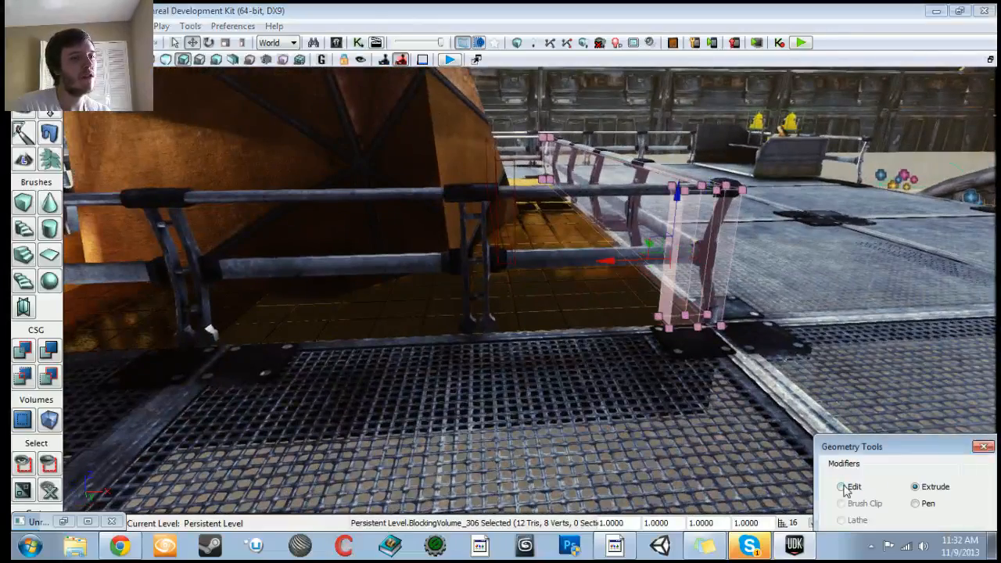
right_click_drag(751, 415, 716, 416)
right_click_drag(814, 428, 821, 477)
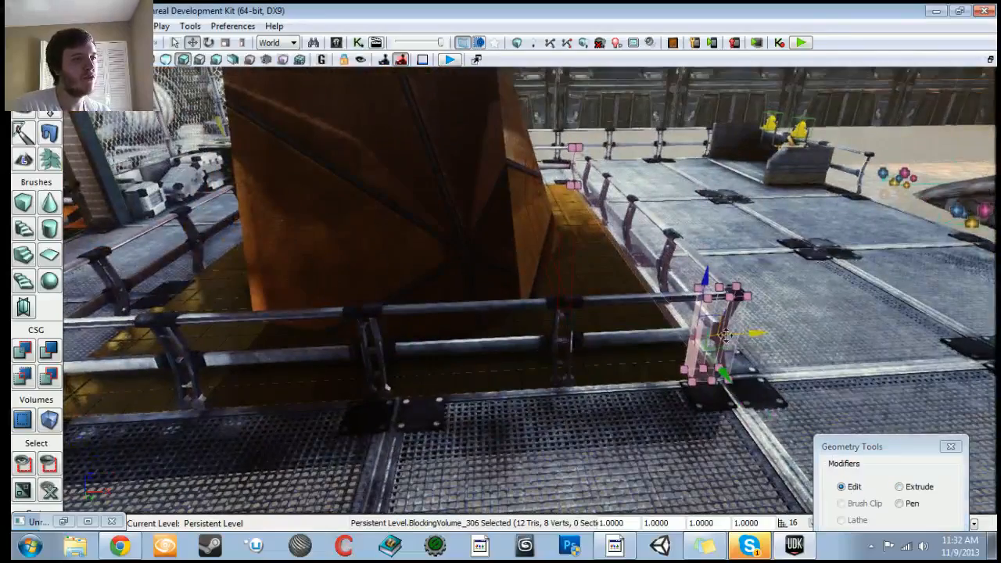
left_click_drag(740, 334, 374, 338)
right_click_drag(373, 338, 281, 342)
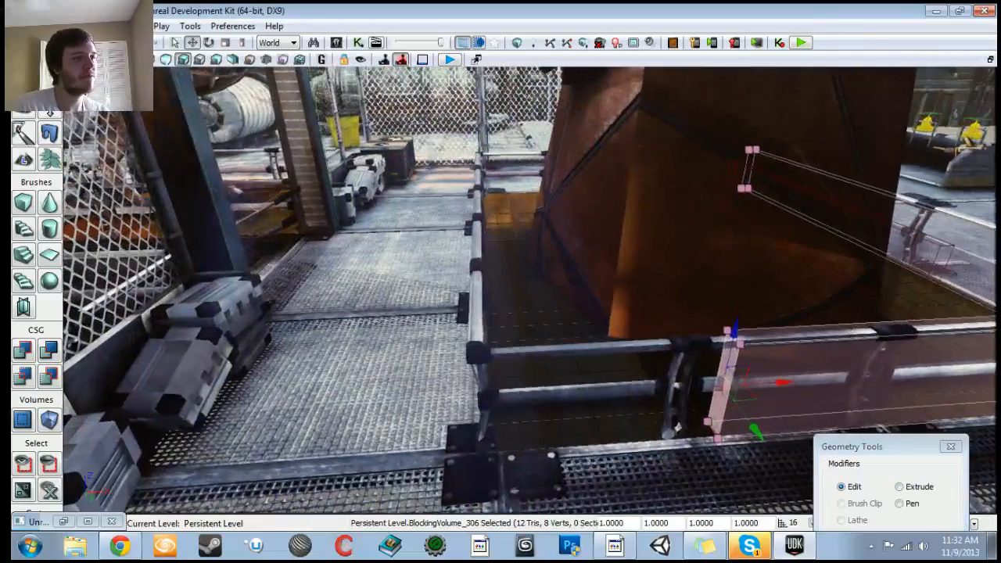
left_click_drag(780, 384, 555, 386)
Step: Extrude the blocking volume's end face along the side railing
left_click(900, 487)
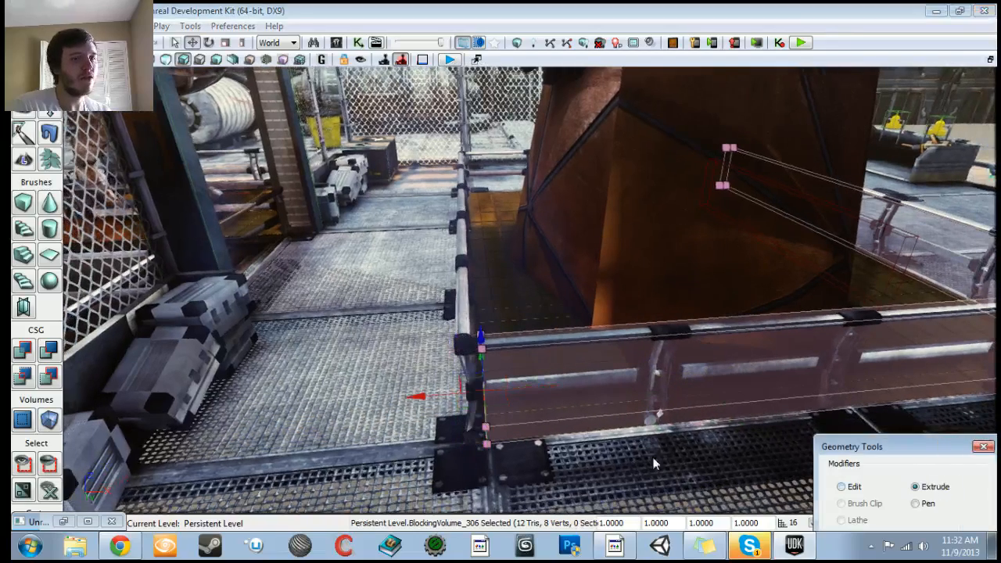
left_click_drag(418, 397, 579, 423)
left_click(528, 314)
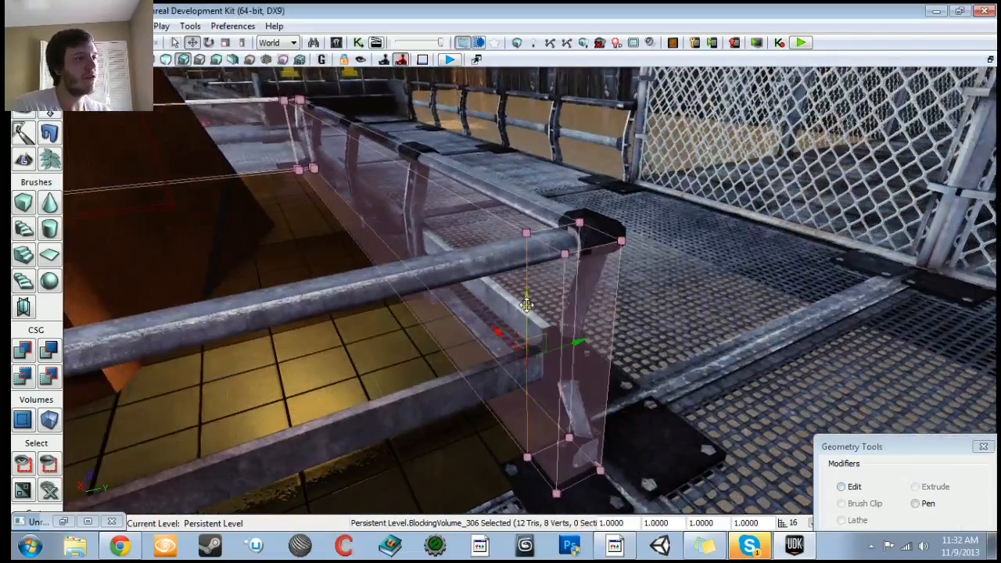
Step: Extrude a short new section from the volume's end face at the next railing corner
left_click(543, 322)
right_click_drag(542, 322, 467, 336)
mouse_move(775, 316)
left_mouse_down()
mouse_move(749, 316)
mouse_move(785, 316)
left_mouse_up()
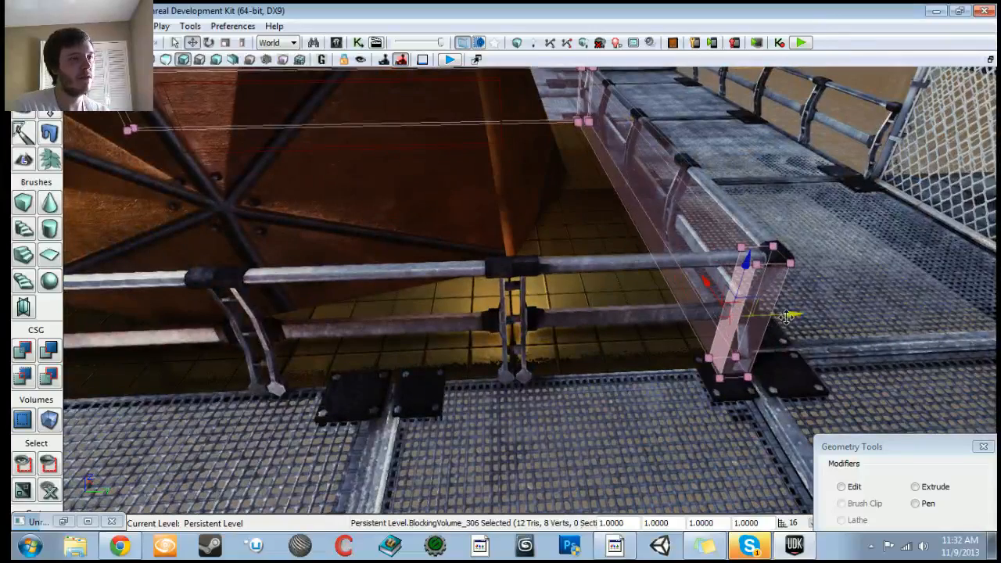
left_click(915, 487)
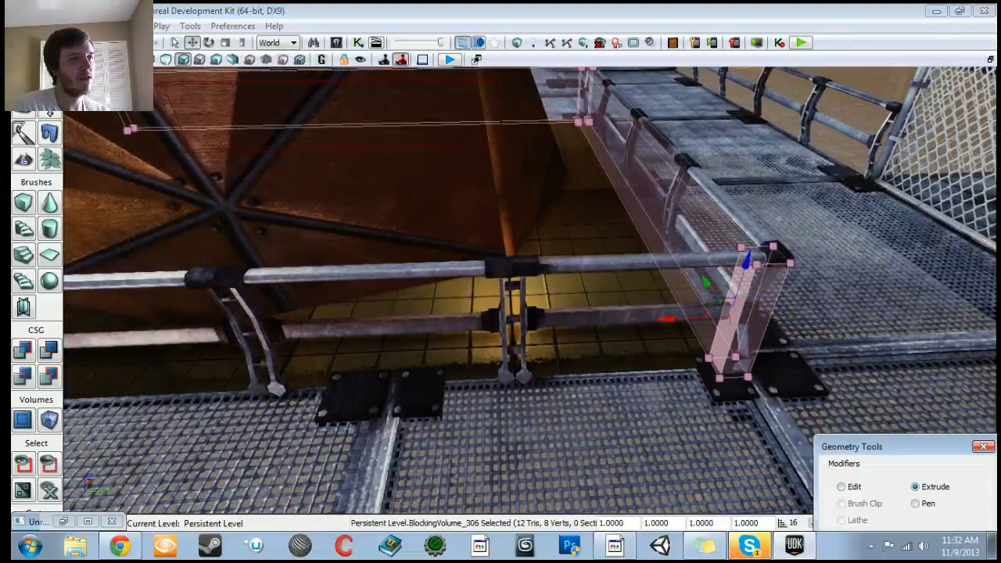
left_click_drag(665, 319, 635, 321)
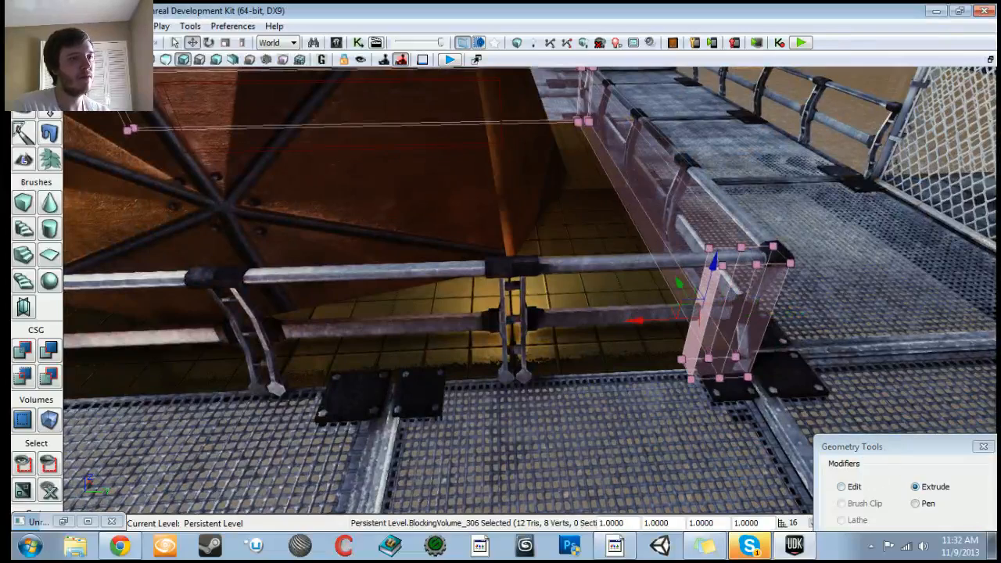
Step: Adjust the new corner section's vertices in Edit mode to fit the railing
left_click(842, 486)
mouse_move(767, 344)
right_mouse_down()
mouse_move(720, 337)
mouse_move(763, 352)
right_mouse_up()
left_click_drag(774, 286, 163, 280)
right_click_drag(532, 289, 438, 297)
left_click_drag(826, 268, 493, 321)
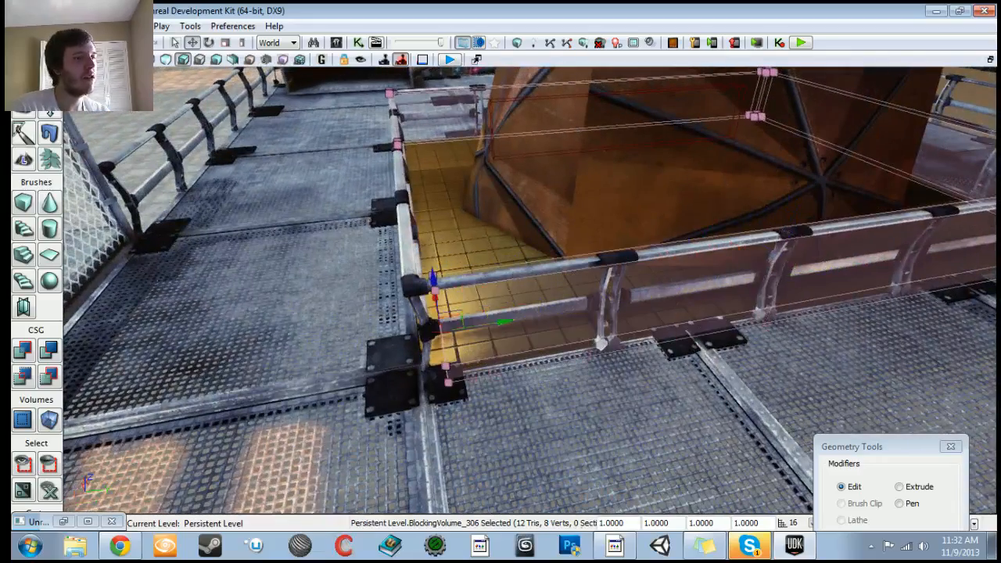
Step: Extrude the blocking volume along the next side of the railing
left_click(899, 486)
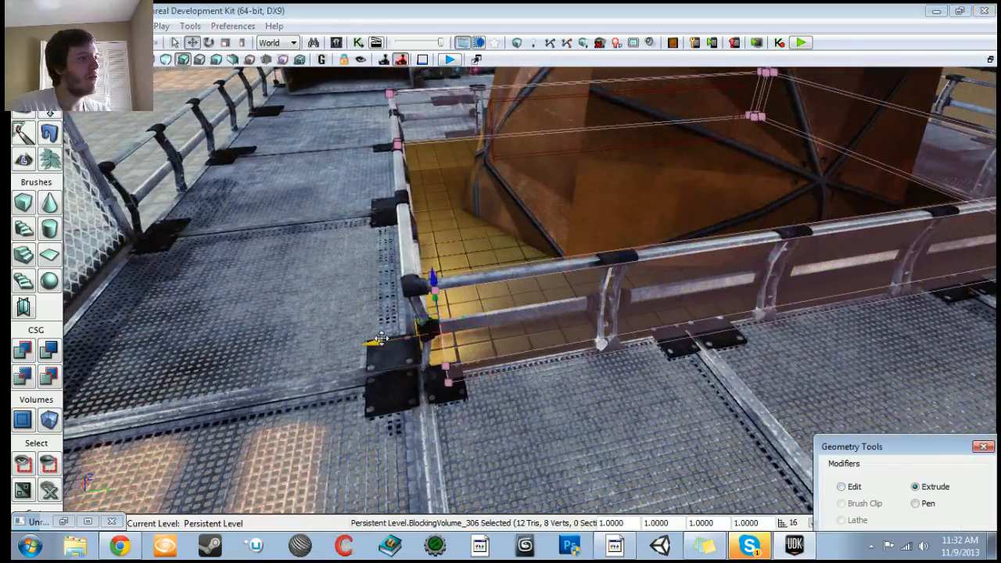
left_click_drag(380, 337, 359, 342)
right_click_drag(359, 342, 509, 360)
left_click(539, 262)
right_click_drag(540, 263, 501, 294)
left_click_drag(658, 299, 637, 303)
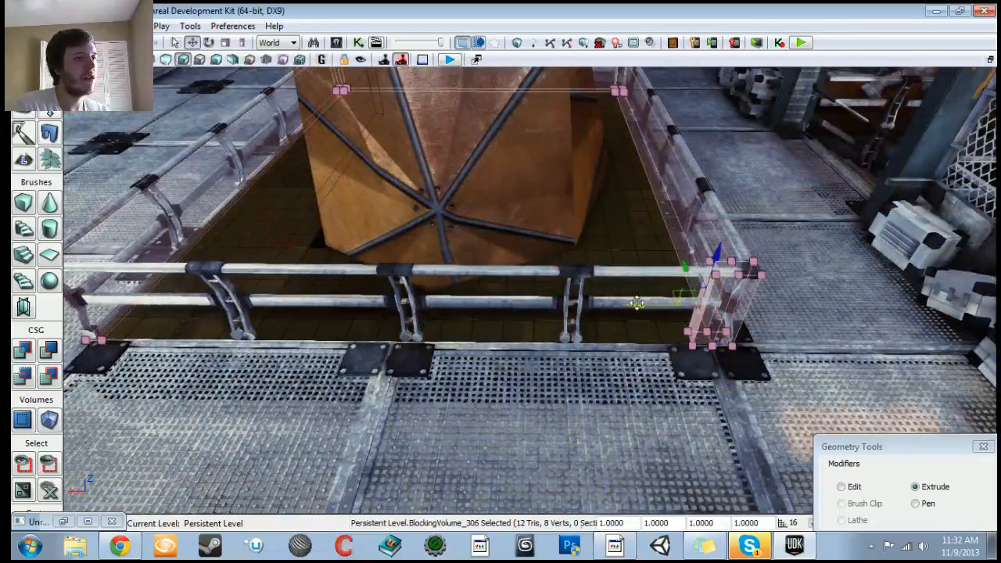
Step: Move the extruded section's vertices in Edit mode to line up with the railing end
left_click(841, 487)
left_click_drag(641, 308, 119, 303)
right_click_drag(119, 303, 88, 310)
left_click_drag(624, 328, 477, 327)
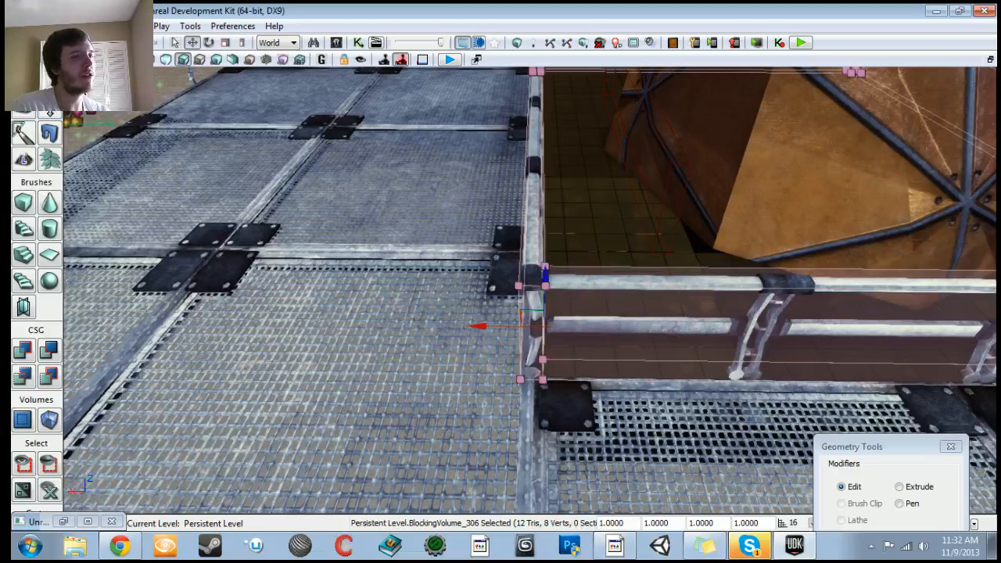
Step: Extrude the final section so the blocking volume wraps around the whole pit railing
left_click(900, 487)
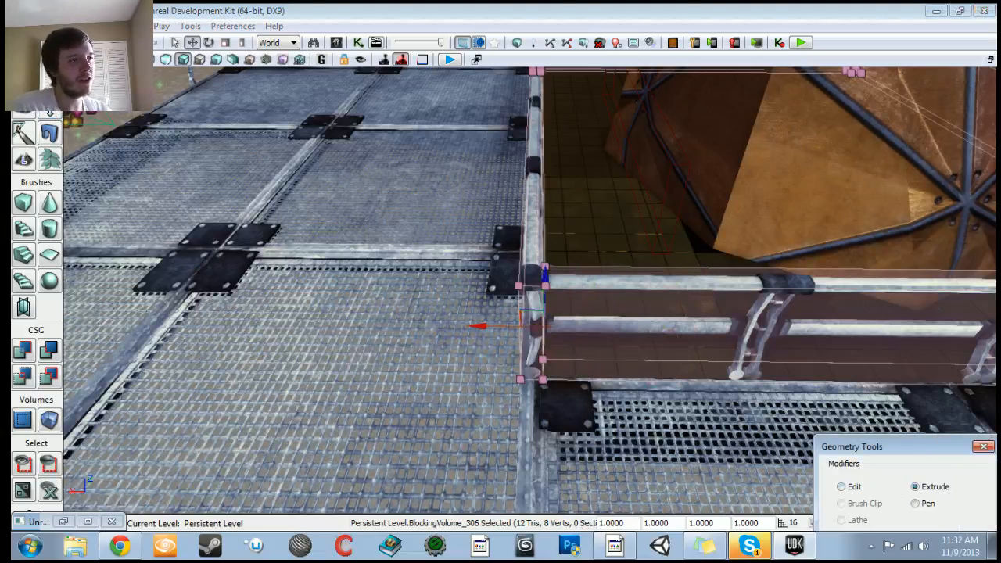
left_click(770, 276)
left_click(773, 283, "ctrl")
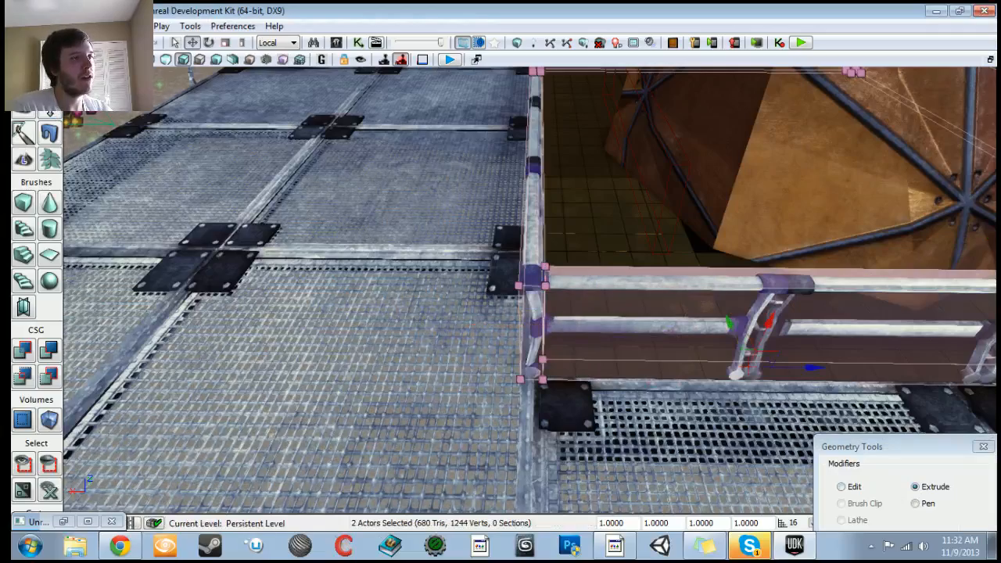
key("ctrl+z")
mouse_move(500, 290)
right_mouse_down()
mouse_move(548, 266)
mouse_move(500, 301)
mouse_move(547, 301)
mouse_move(453, 289)
mouse_move(501, 293)
mouse_move(516, 320)
mouse_move(492, 259)
mouse_move(673, 286)
mouse_move(689, 274)
right_mouse_up()
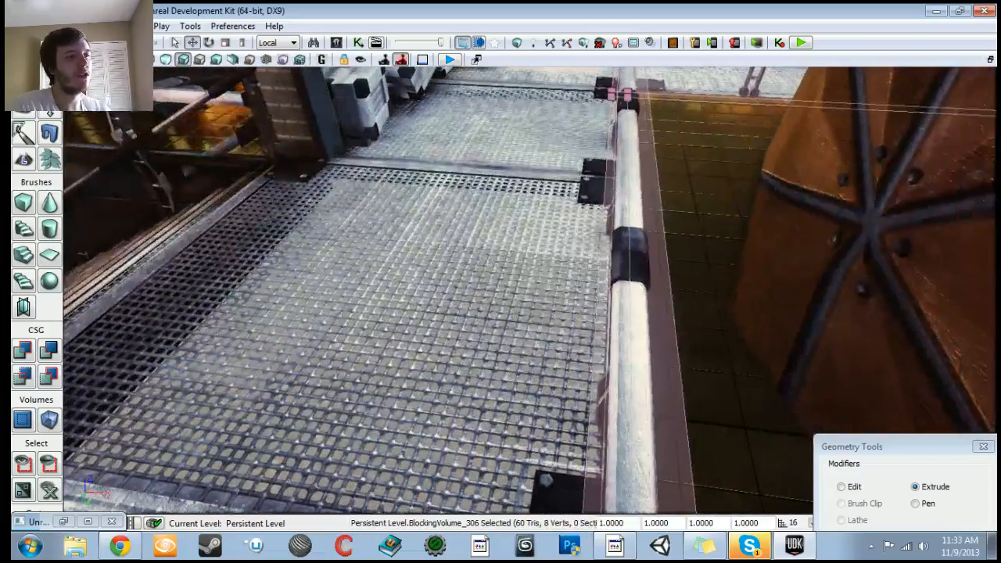
right_click_drag(500, 293, 641, 187)
left_click_drag(360, 341, 360, 317)
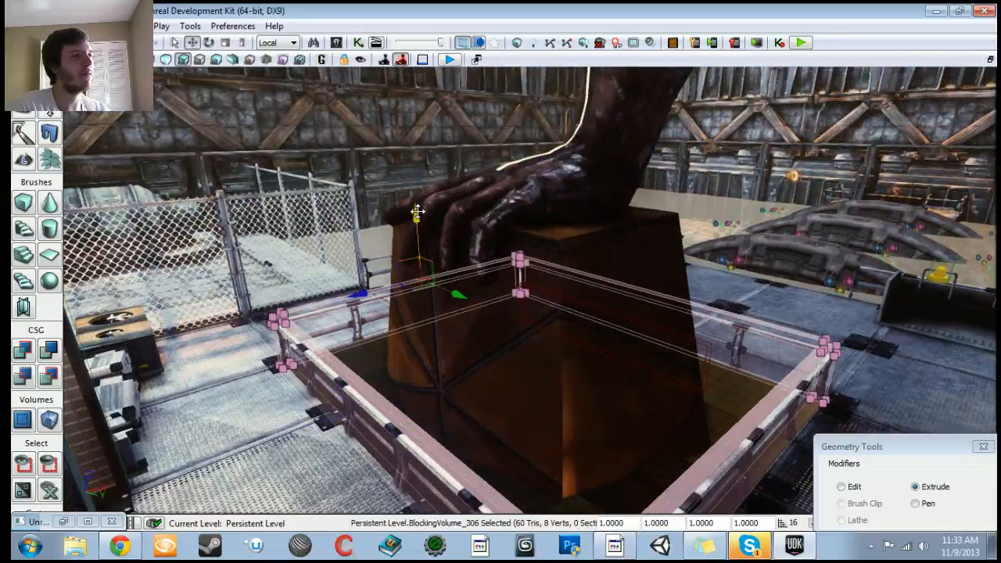
Step: Undo the last two edits to the blocking volume
left_click(841, 487)
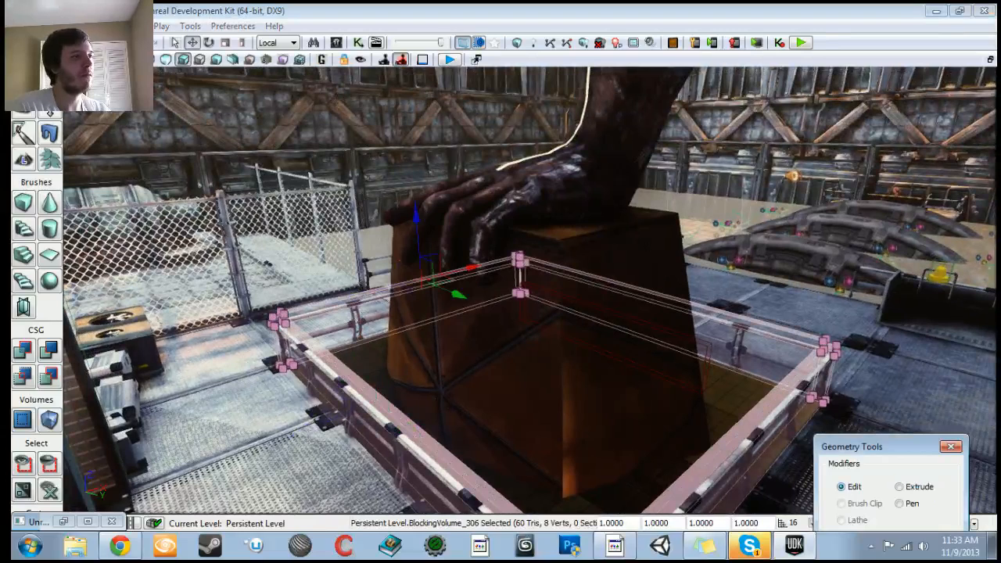
left_click(414, 221)
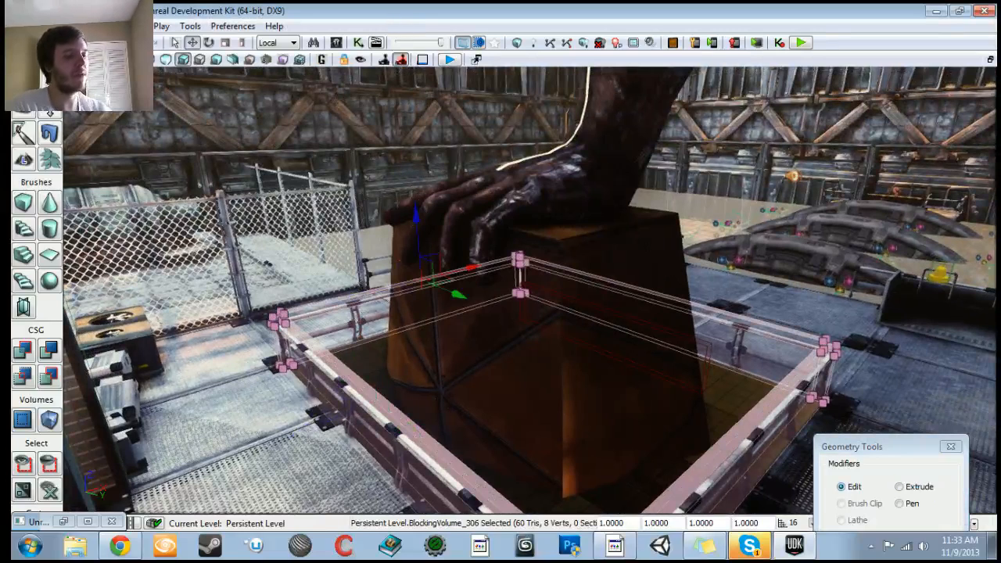
key("ctrl+z")
key("ctrl+z")
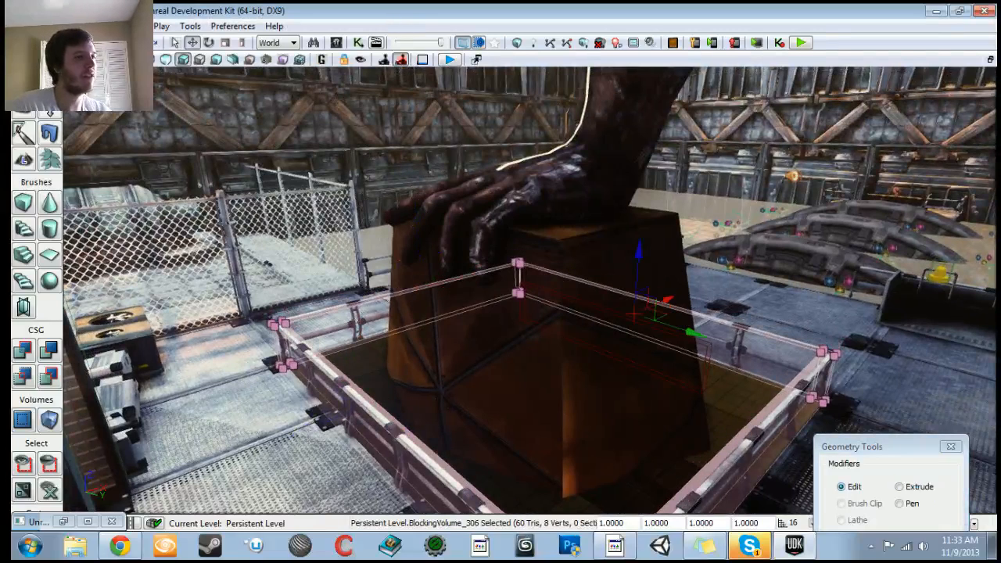
Step: Inspect the blocking volume around the pit from several angles
left_click_drag(860, 445, 854, 360)
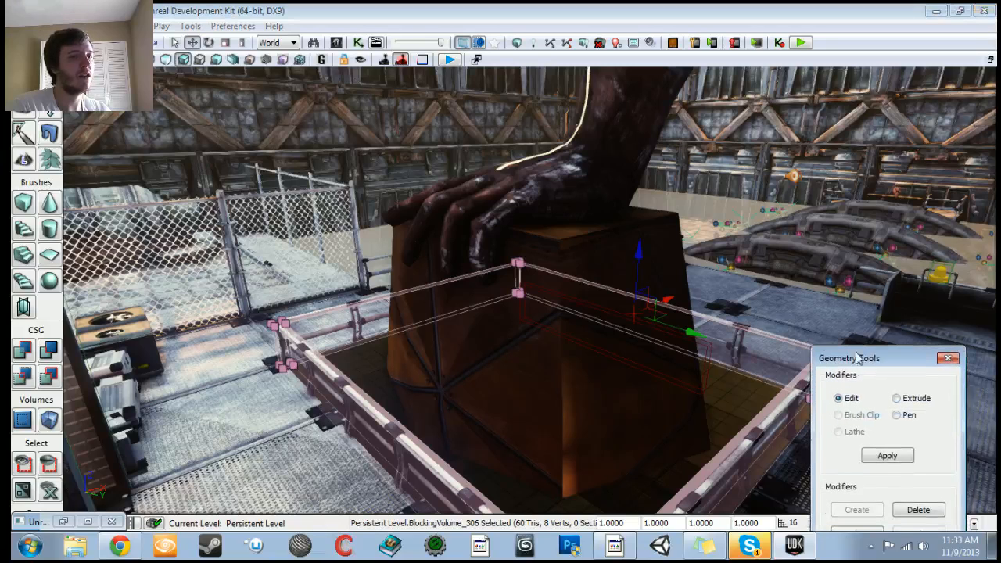
mouse_move(639, 249)
left_mouse_down()
mouse_move(630, 167)
mouse_move(628, 255)
left_mouse_up()
right_click_drag(629, 255, 557, 275)
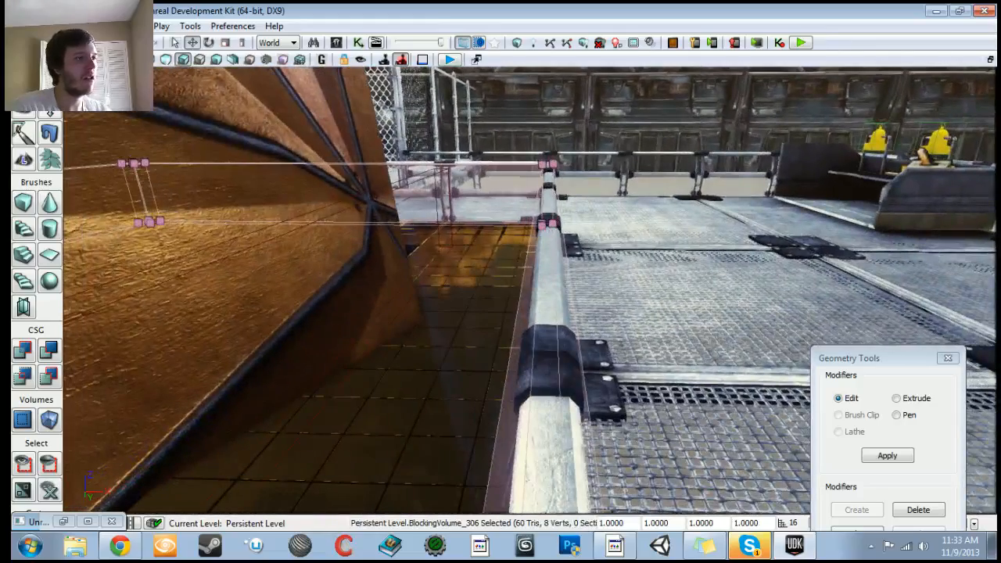
right_click_drag(557, 276, 282, 289)
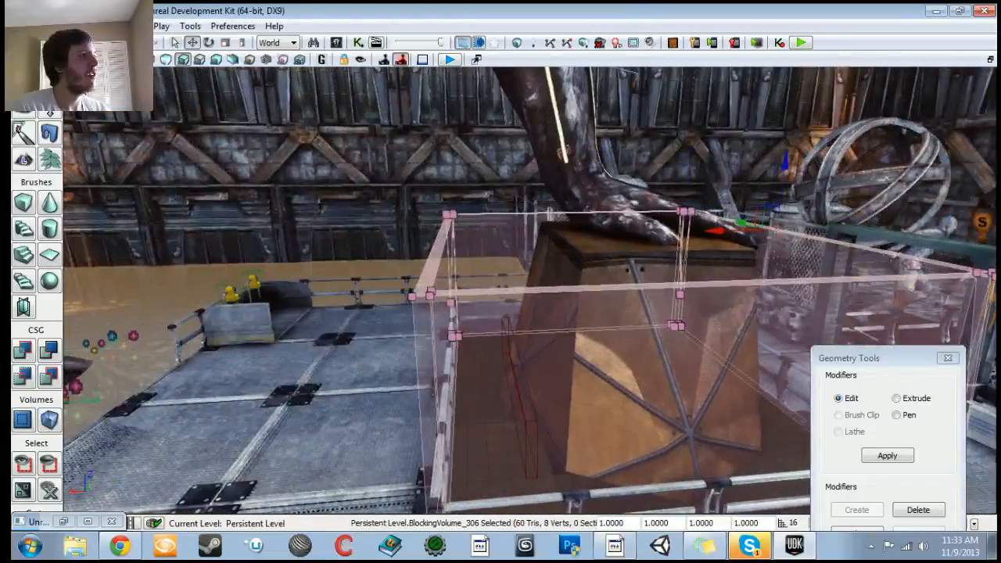
key("shift+1")
Step: Select all the railing meshes surrounding the pit
mouse_move(501, 297)
right_mouse_down()
mouse_move(625, 329)
mouse_move(509, 301)
mouse_move(391, 294)
right_mouse_up()
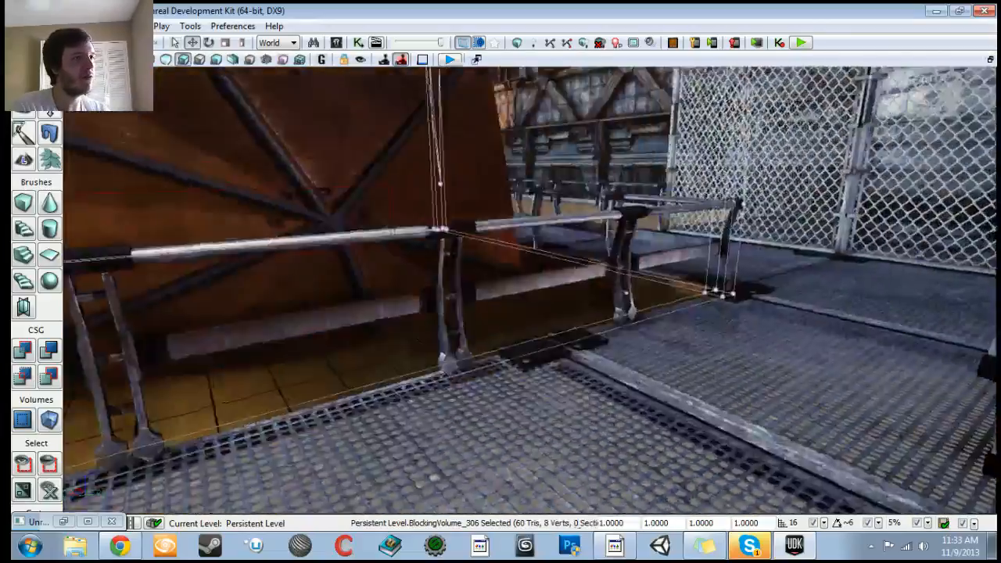
right_click_drag(528, 294, 375, 291)
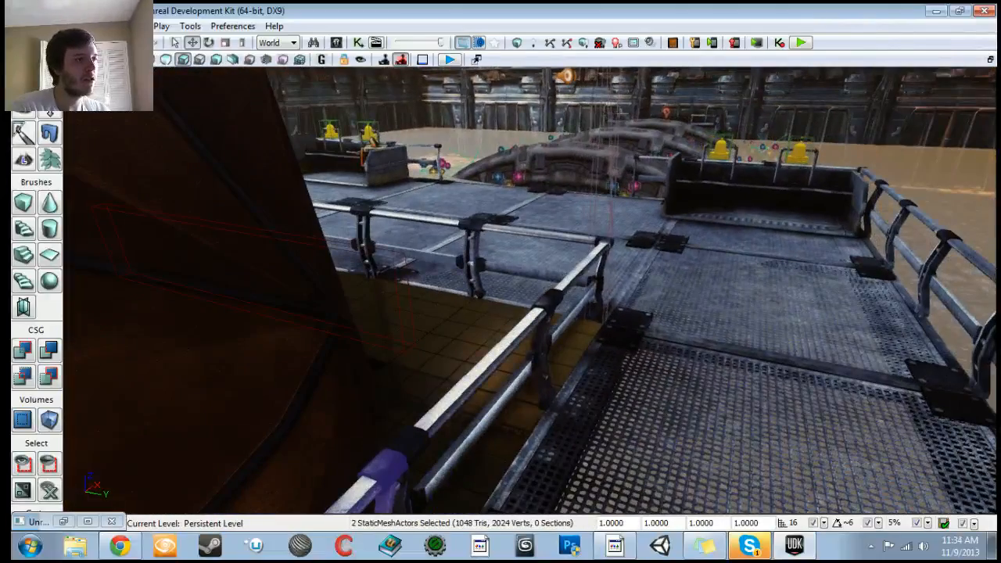
right_click_drag(530, 289, 403, 292)
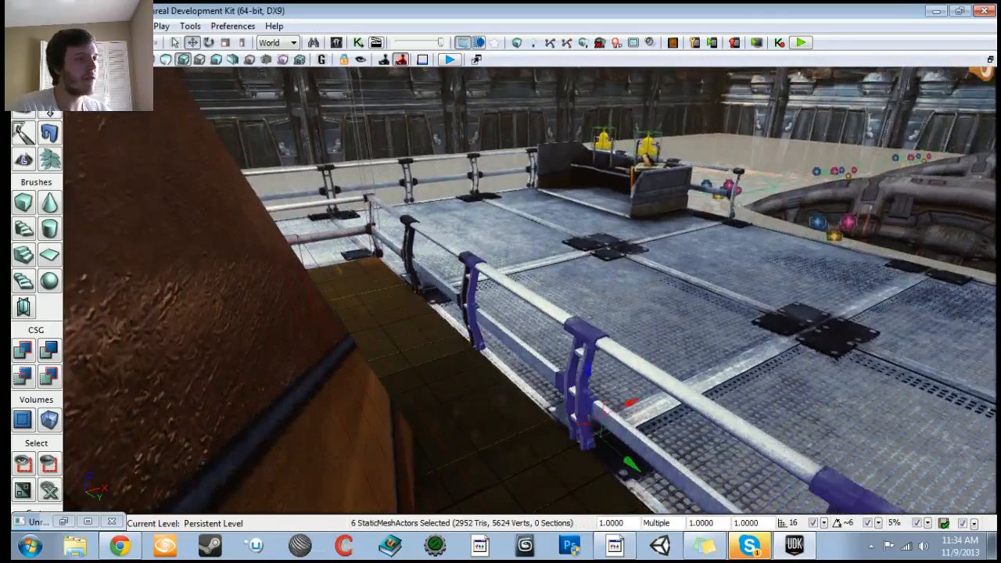
right_click_drag(530, 289, 441, 291)
left_click(428, 302, "ctrl")
right_click_drag(428, 302, 337, 305)
left_click(486, 423, "ctrl")
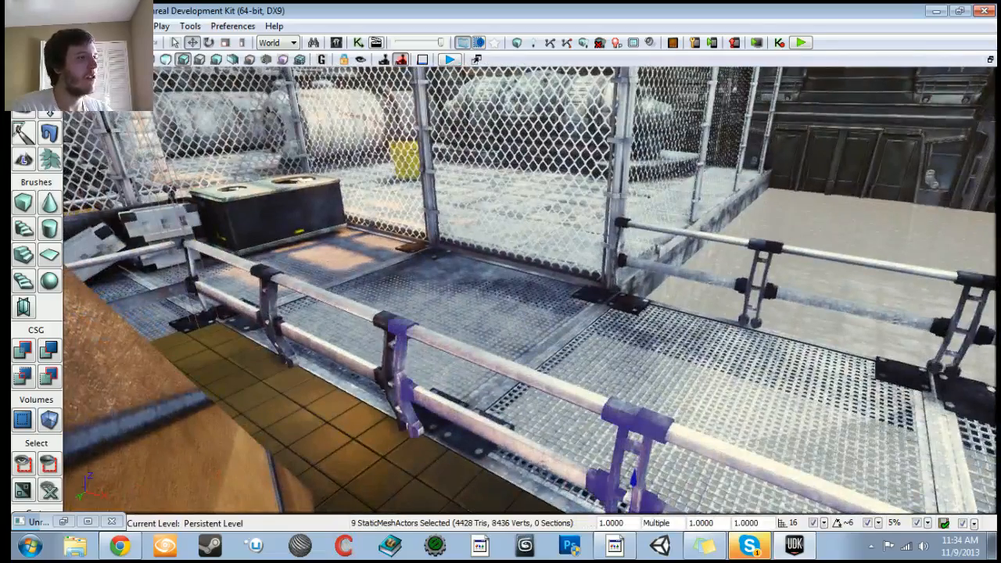
left_click(336, 354, "ctrl")
right_click_drag(336, 353, 244, 357)
left_click(291, 395, "ctrl")
right_click_drag(291, 395, 149, 391)
left_click(462, 453, "ctrl")
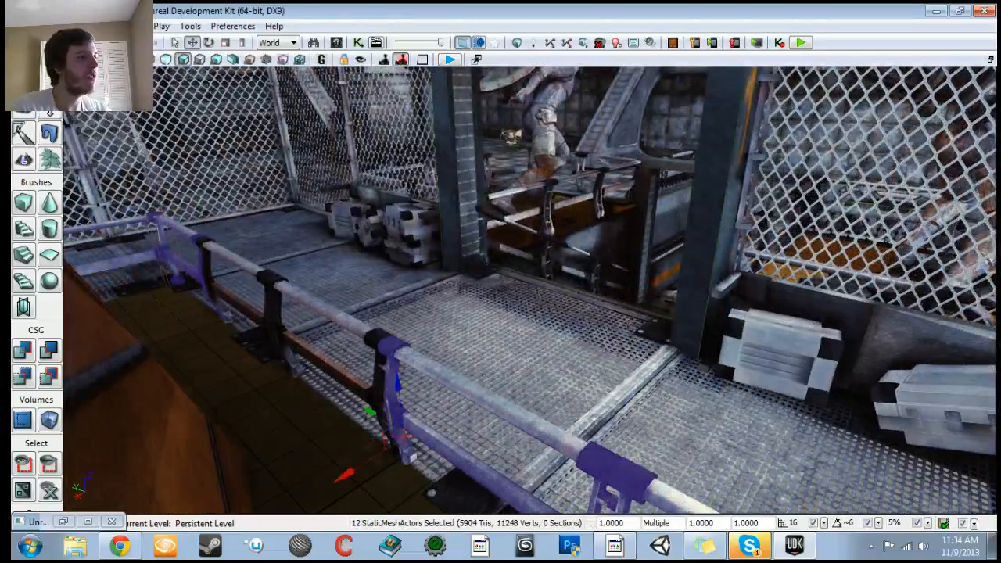
left_click(343, 370, "ctrl")
left_click(248, 270, "ctrl")
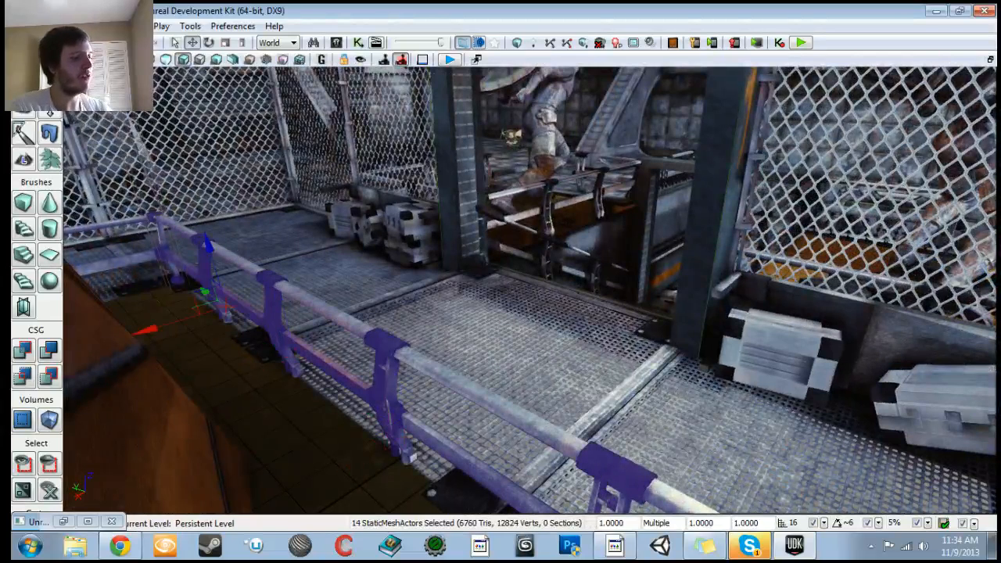
Step: Set the selected railings' Collision Type to COLLIDE_NoCollision in their properties
key("F4")
type("coll")
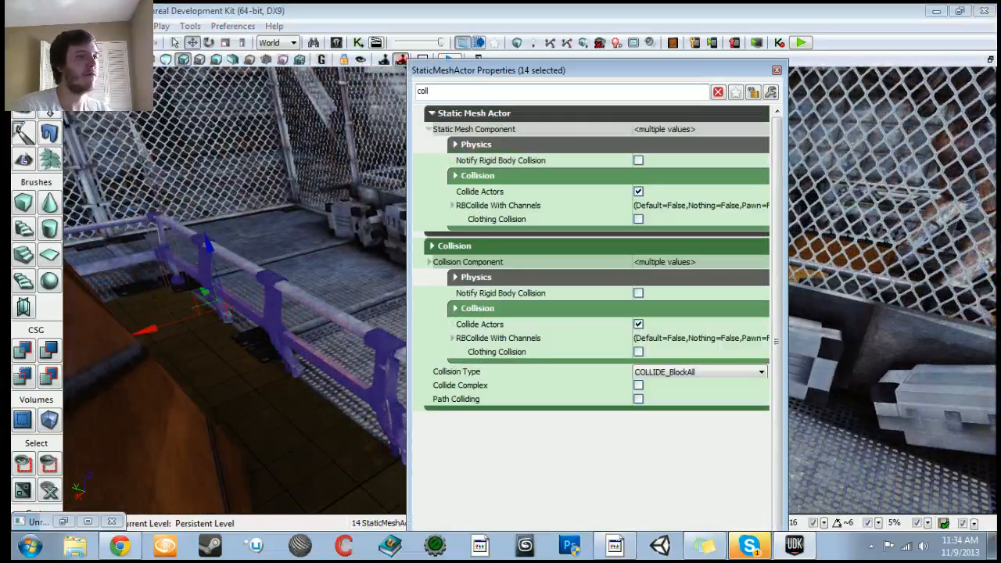
left_click(665, 372)
scroll(680, 399, "up", 2)
left_click(680, 397)
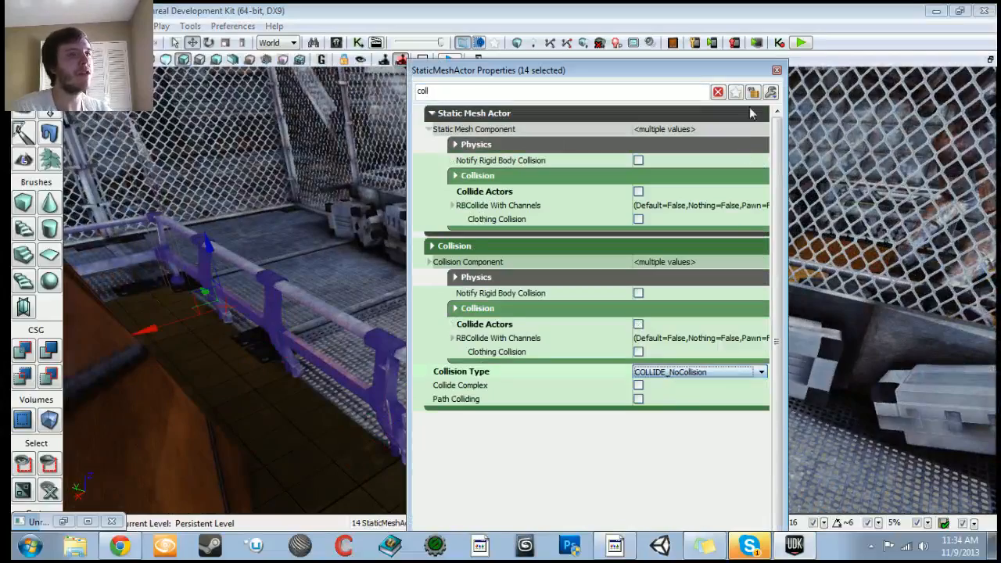
left_click(777, 71)
Step: Create a bounding-box blocking volume for the crate mesh by the fence
left_click(806, 352)
left_click_drag(806, 352, 895, 305)
right_click(618, 391)
mouse_move(648, 226)
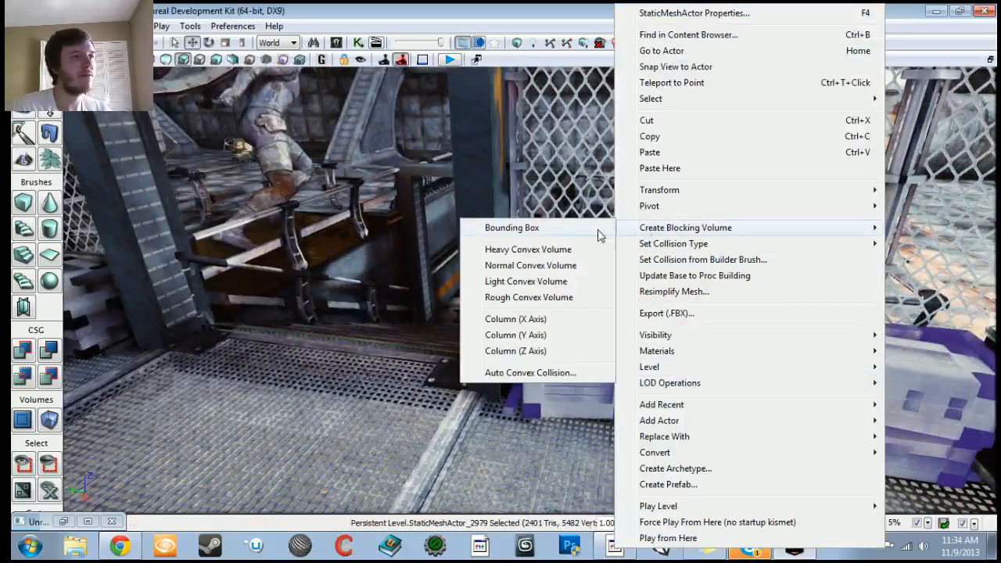
left_click(578, 237)
right_click_drag(579, 237, 641, 254)
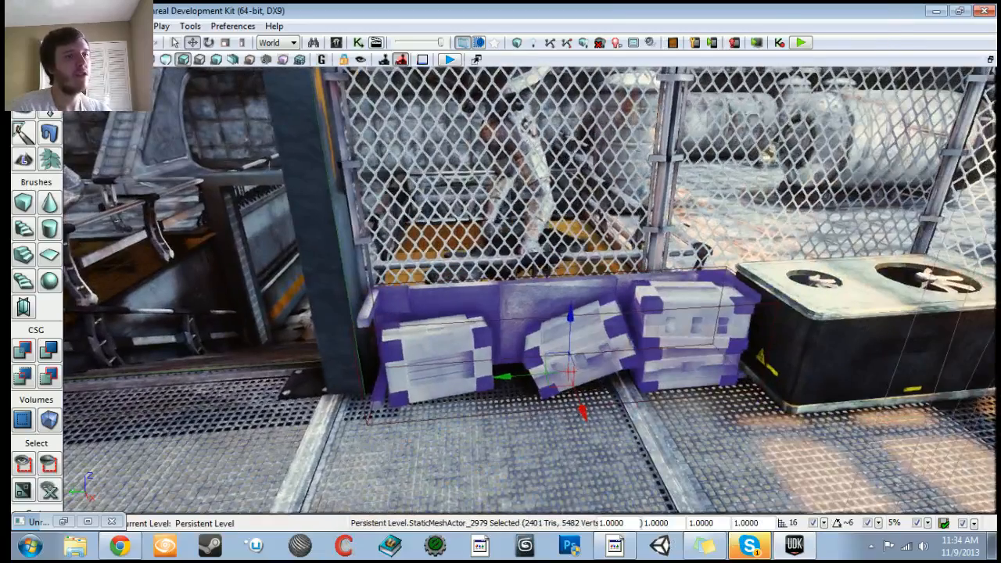
Step: Create a bounding-box blocking volume for the neighbouring crate mesh
right_click(819, 350)
mouse_move(791, 235)
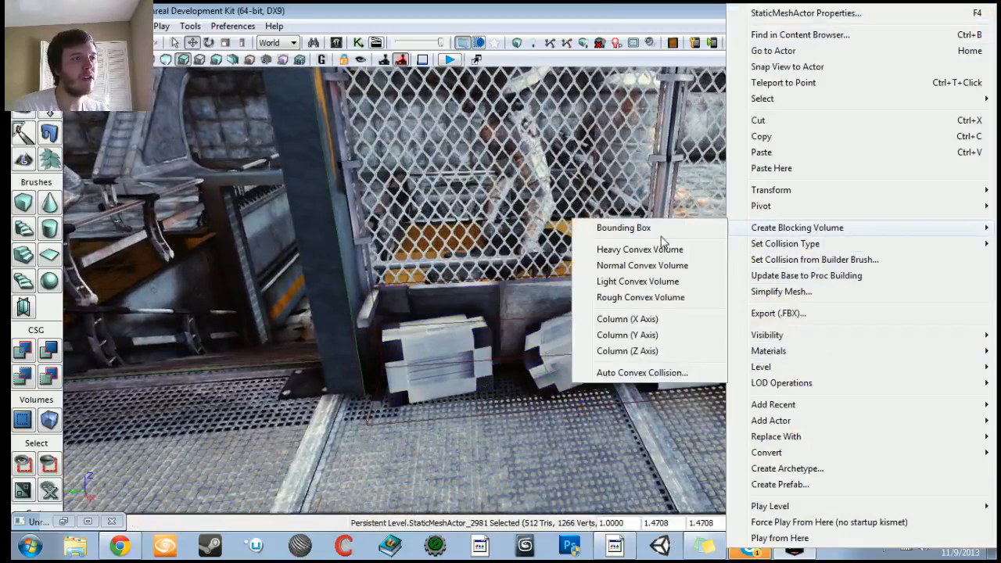
left_click(623, 228)
right_click_drag(623, 228, 555, 254)
Step: Set both crates' Collision Type to COLLIDE_NoCollision
double_click(471, 296)
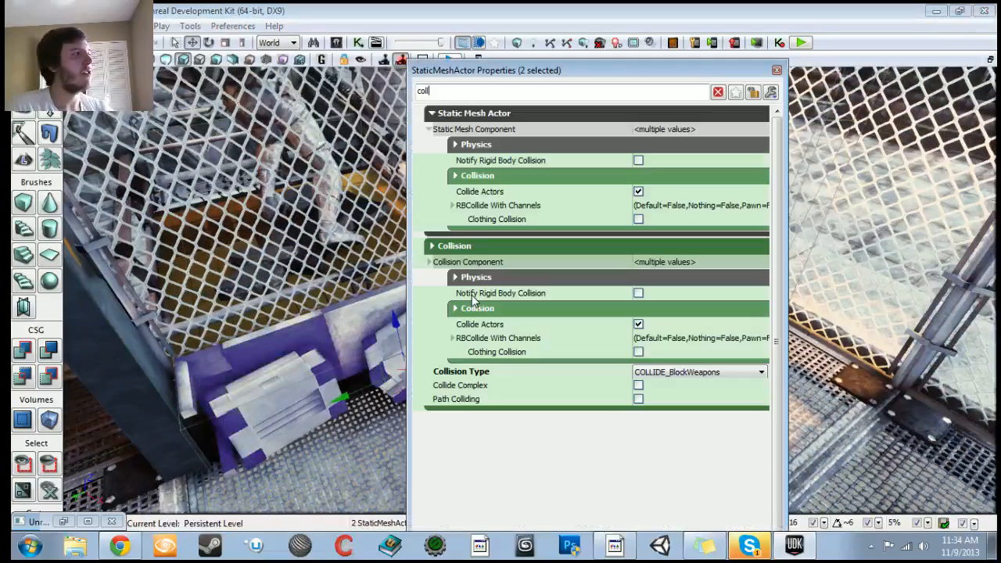
left_click(635, 374)
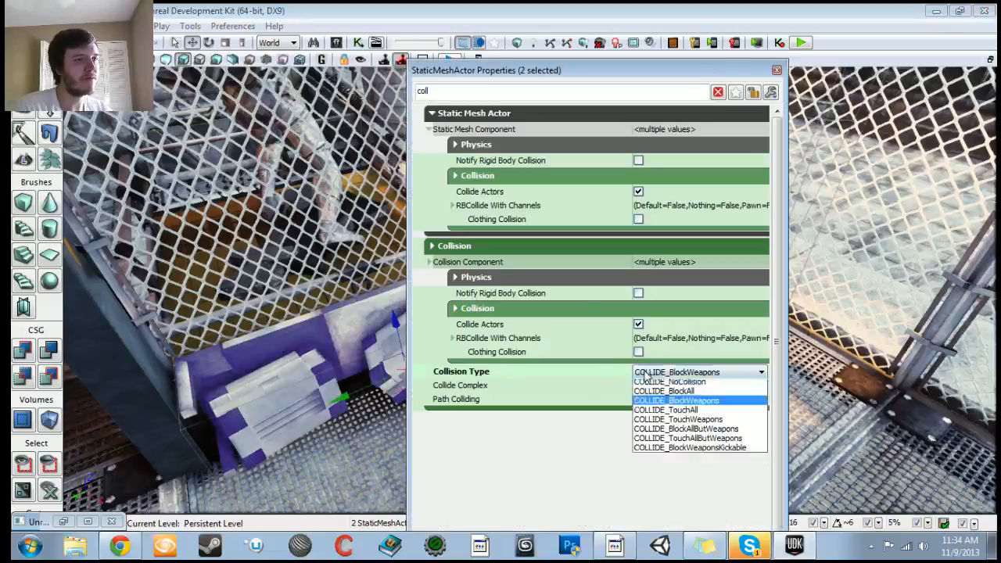
left_click(665, 393)
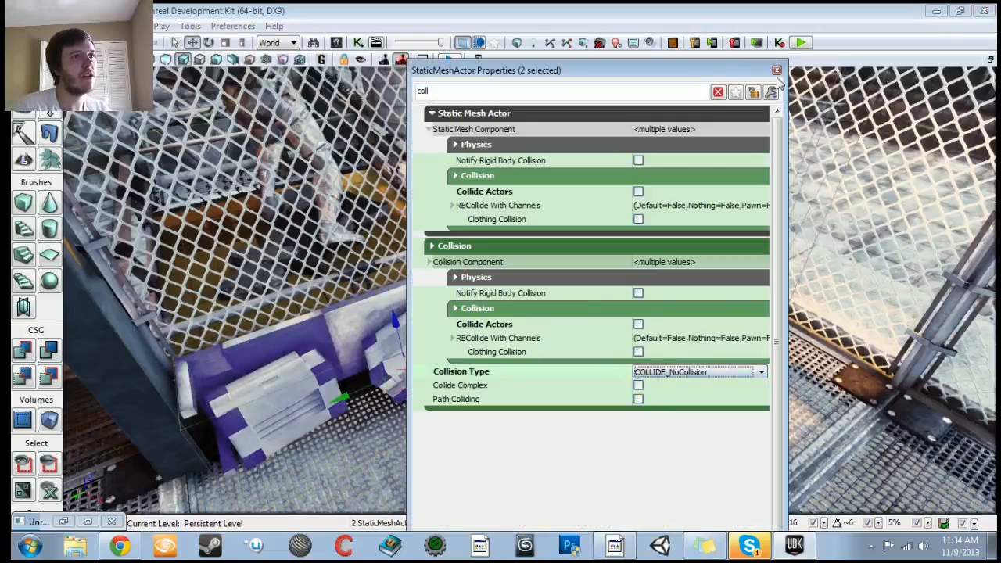
left_click(777, 71)
Step: Create a bounding-box blocking volume for the crate mesh in the fence corner
right_click_drag(500, 226, 368, 234)
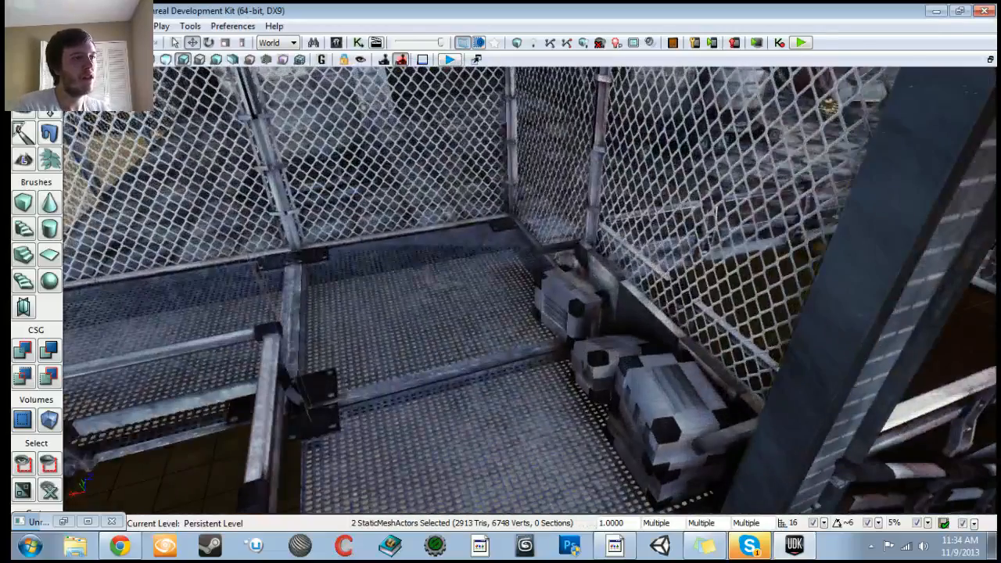
right_click(647, 342)
mouse_move(681, 234)
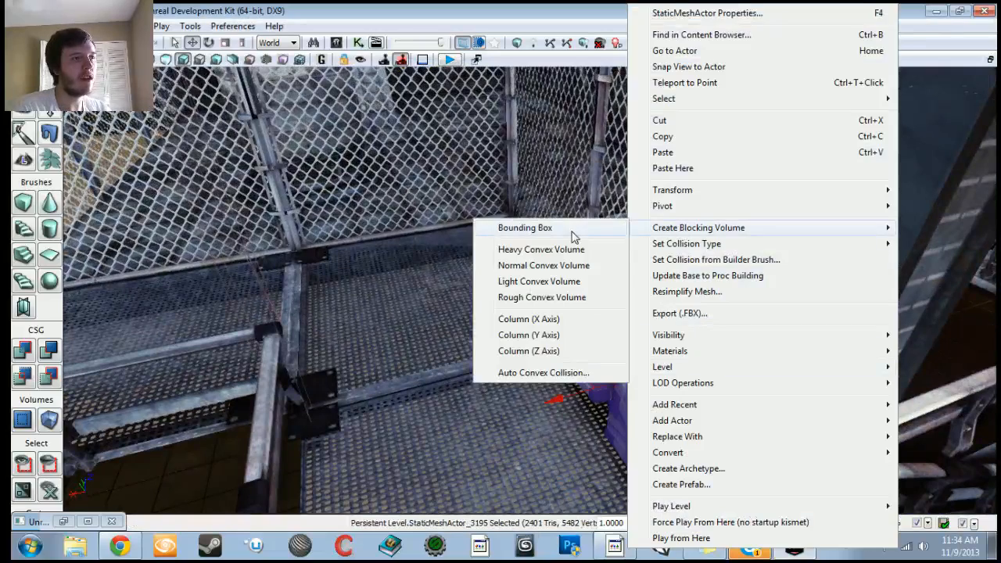
left_click(574, 235)
Step: Set that crate's Collision Type to COLLIDE_NoCollision and close its properties
double_click(562, 360)
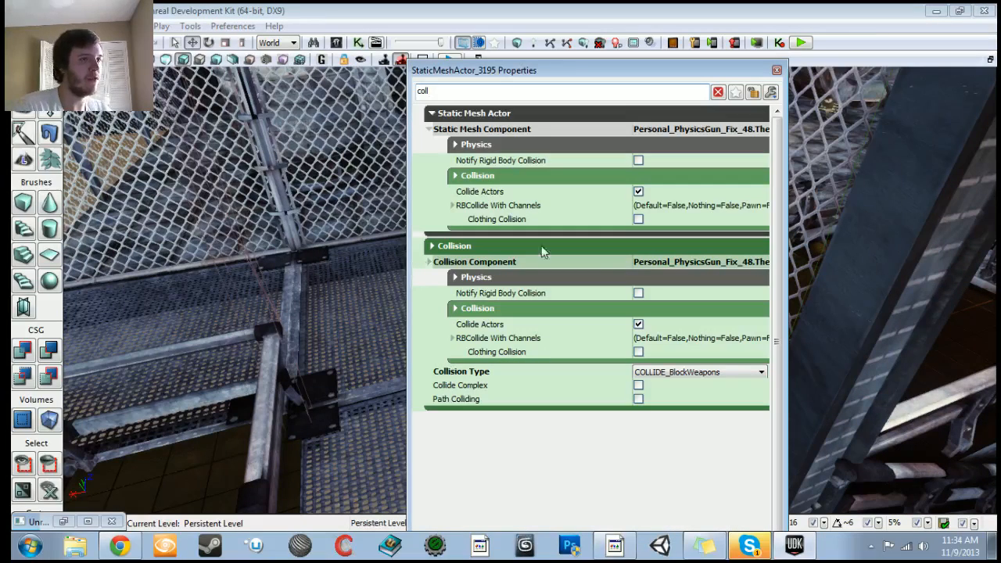
left_click(716, 372)
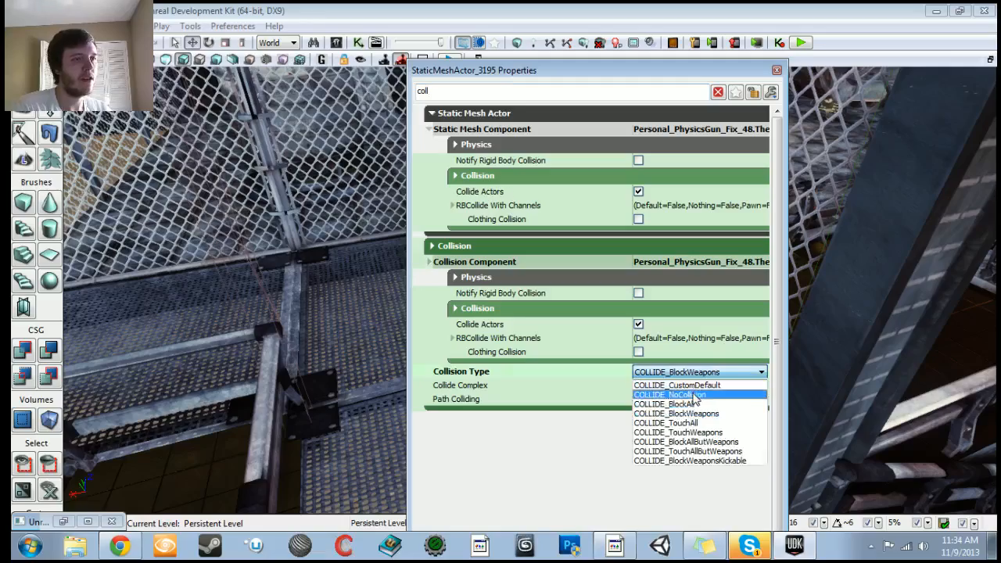
left_click(673, 392)
left_click(776, 71)
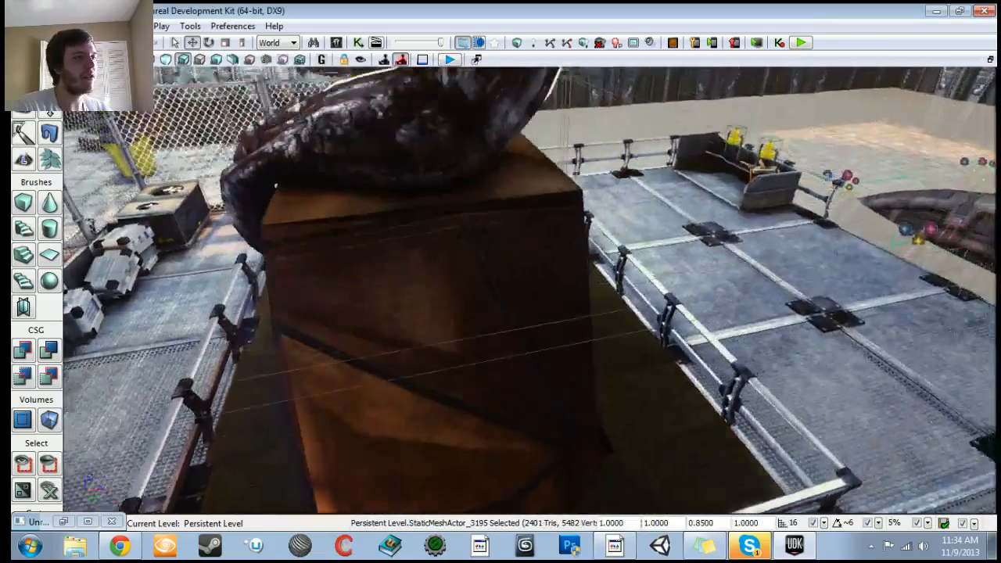
Step: Select the purple block and the tentacle mesh on it and set their Collision Type to COLLIDE_NoCollision
right_click_drag(494, 438, 495, 375)
left_click(495, 375)
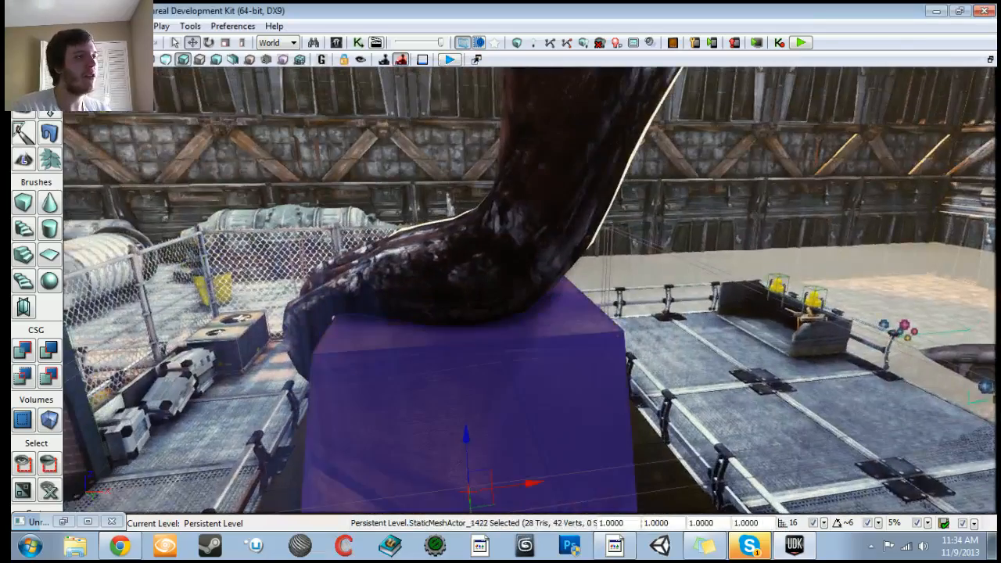
left_click(492, 286, "ctrl")
key("F4")
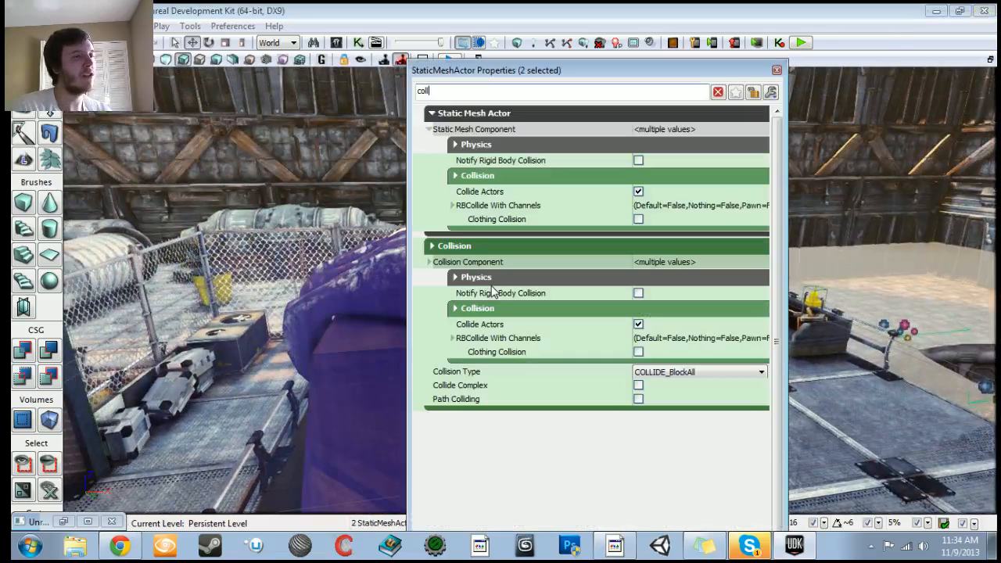
left_click(720, 374)
left_click(702, 395)
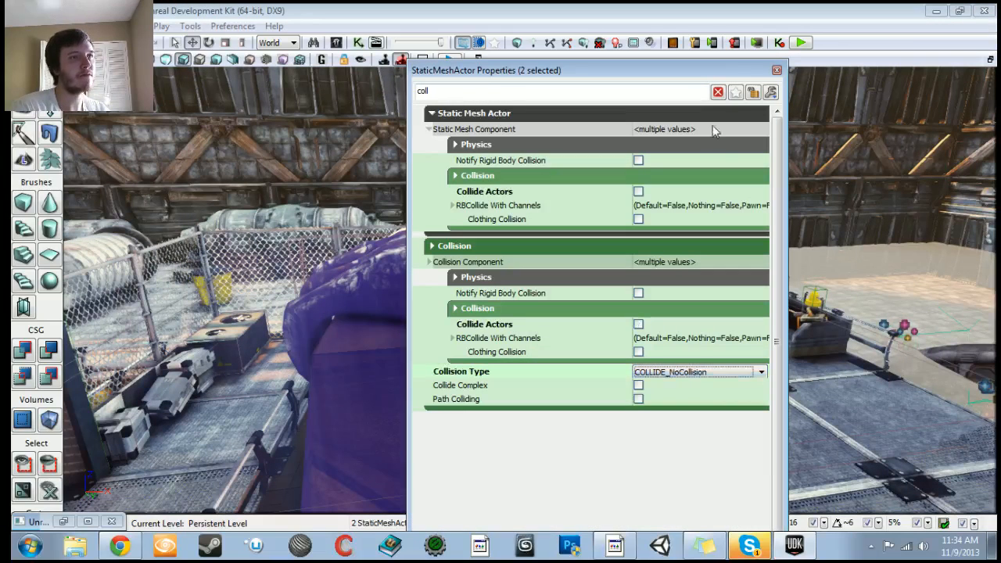
left_click(777, 71)
right_click_drag(548, 290, 274, 301)
left_click_drag(501, 313, 524, 243)
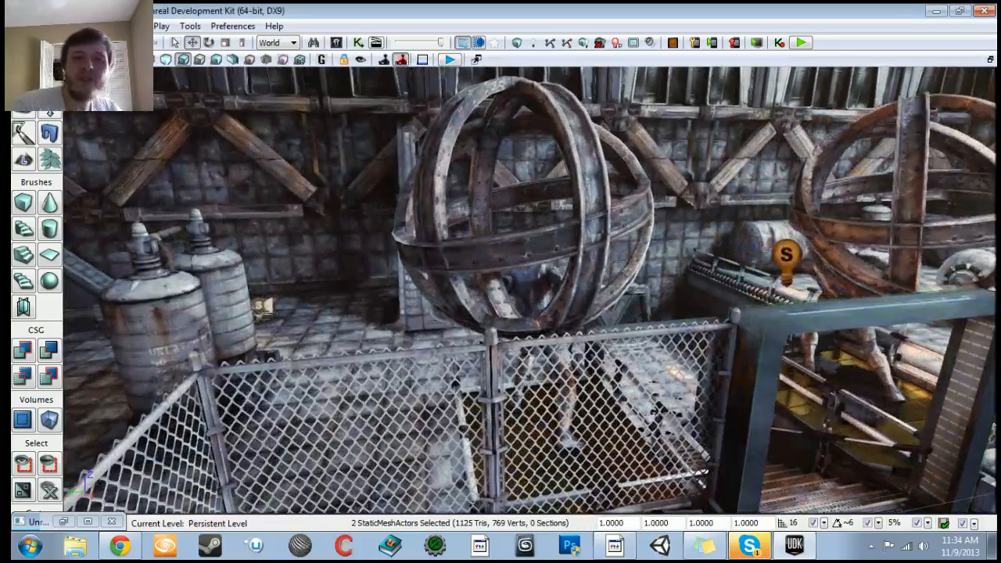